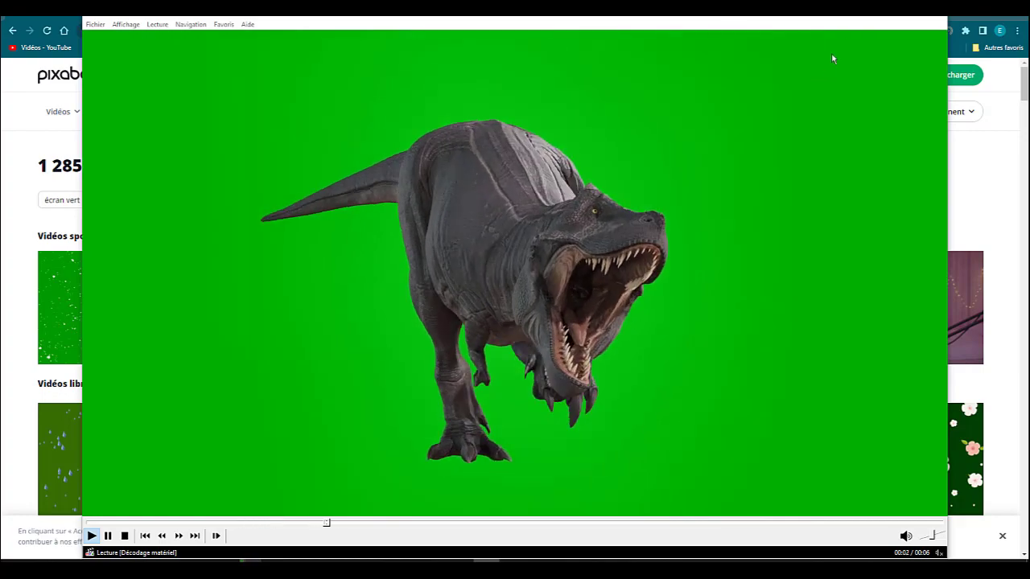
Close the T-rex video player, return to the Google results for "green screen free" and open the Pixabay green screen videos page.
click(886, 18)
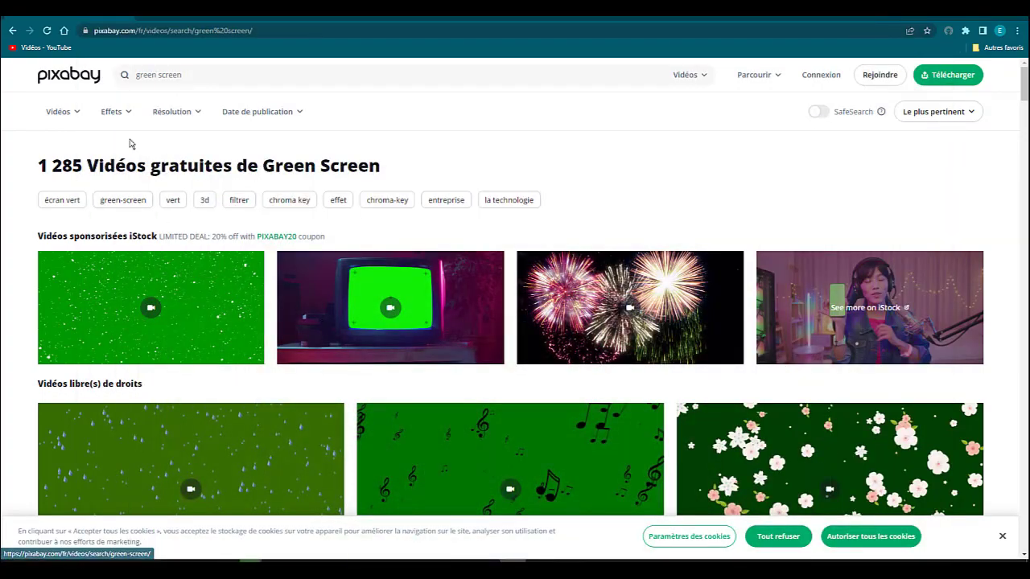
mouse_move(512, 561)
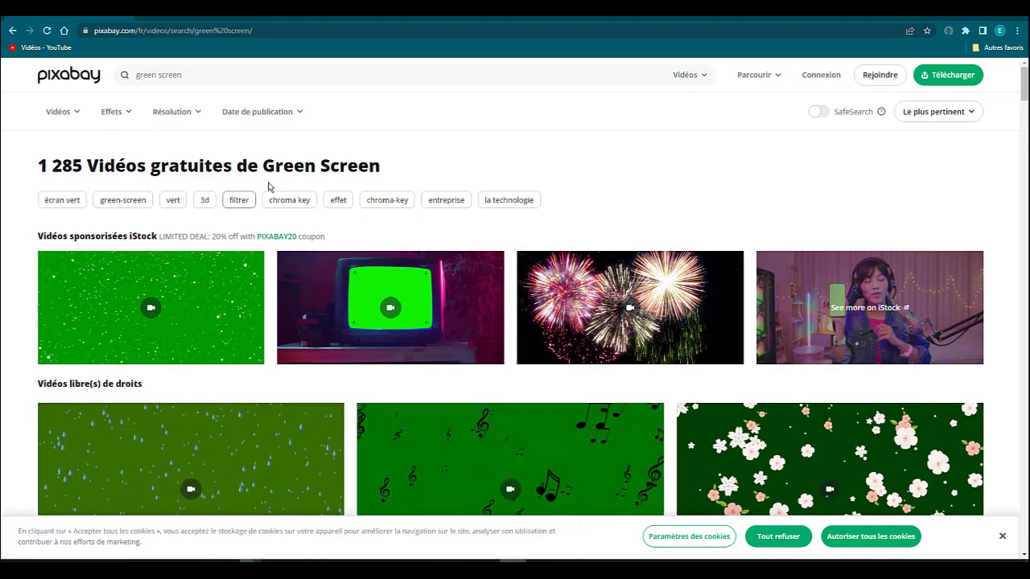
click(10, 31)
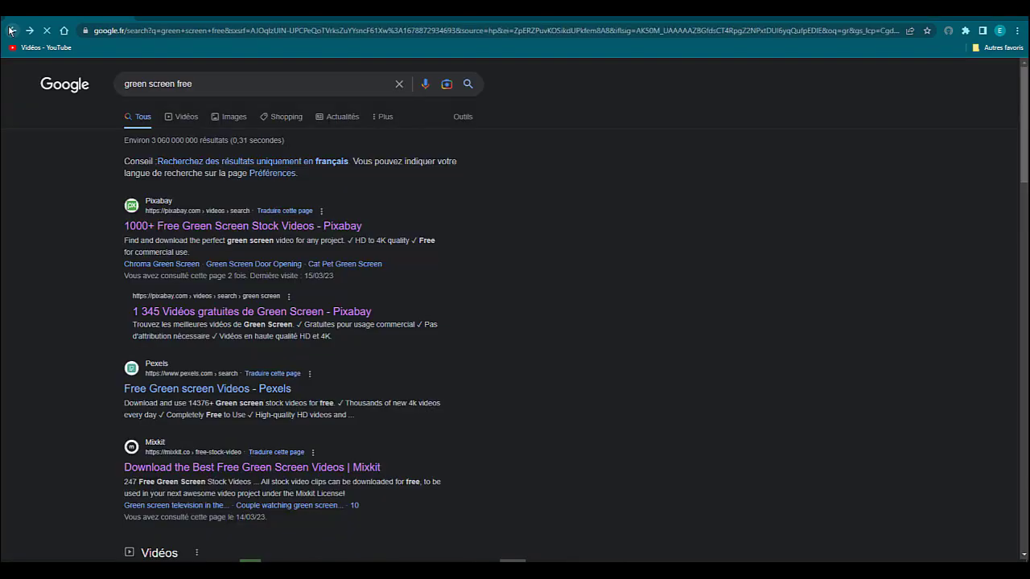
click(238, 235)
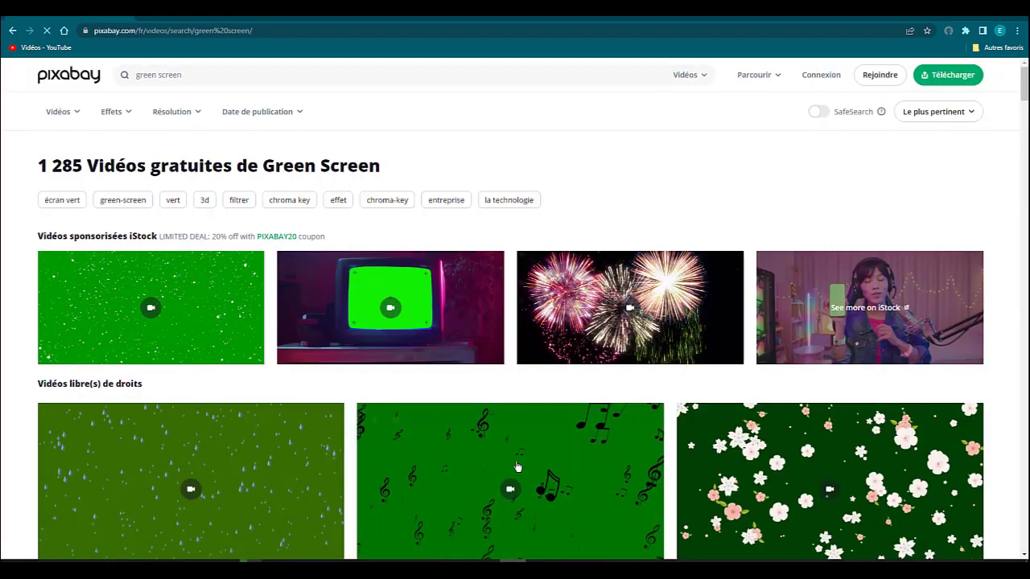
Browse the free green screen videos on the first results page down to the page navigation and back up to the dinosaur clips.
scroll(528, 449, down, 6)
scroll(527, 450, down, 7)
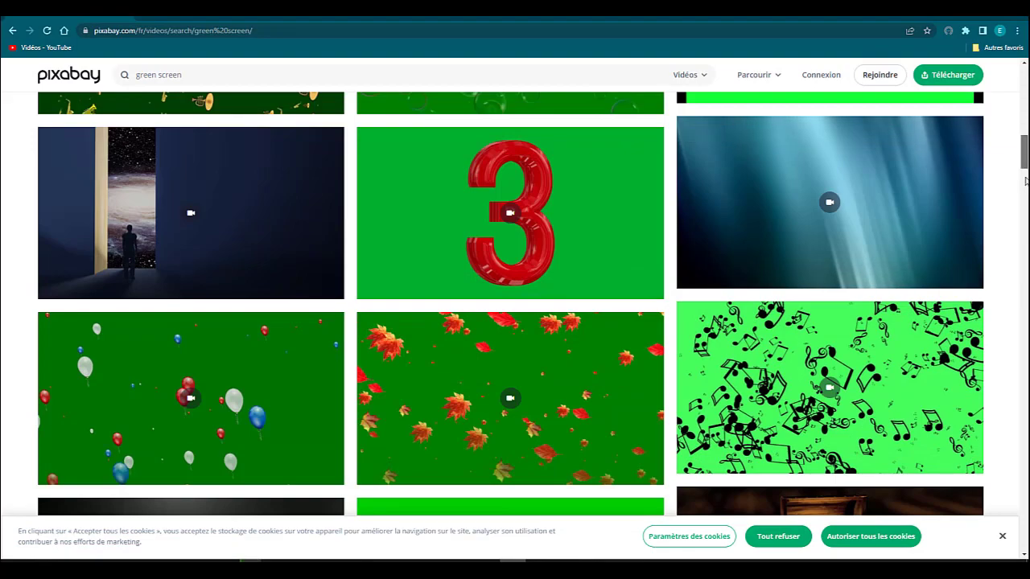
drag(1025, 180, 1026, 471)
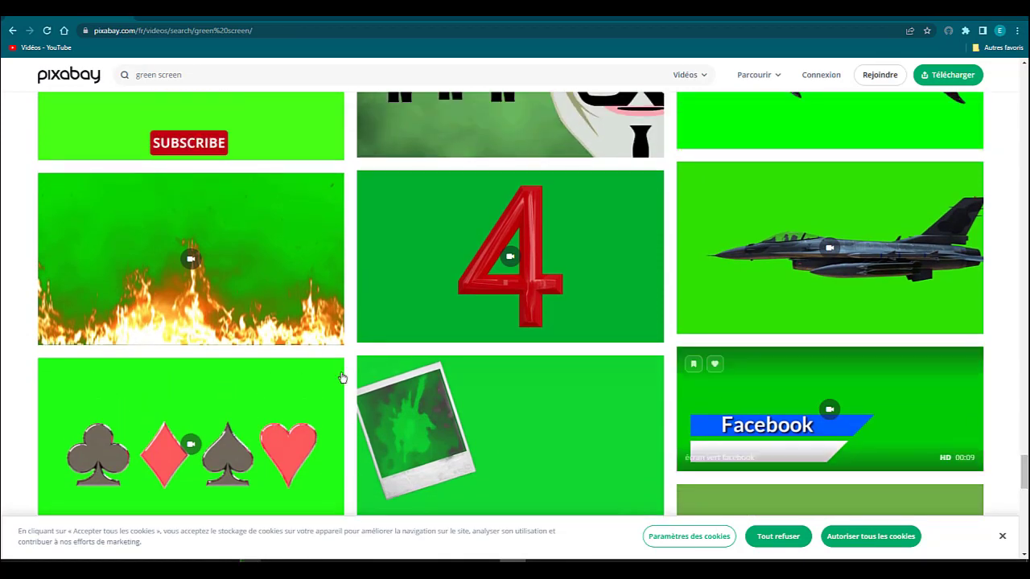
scroll(717, 251, up, 3)
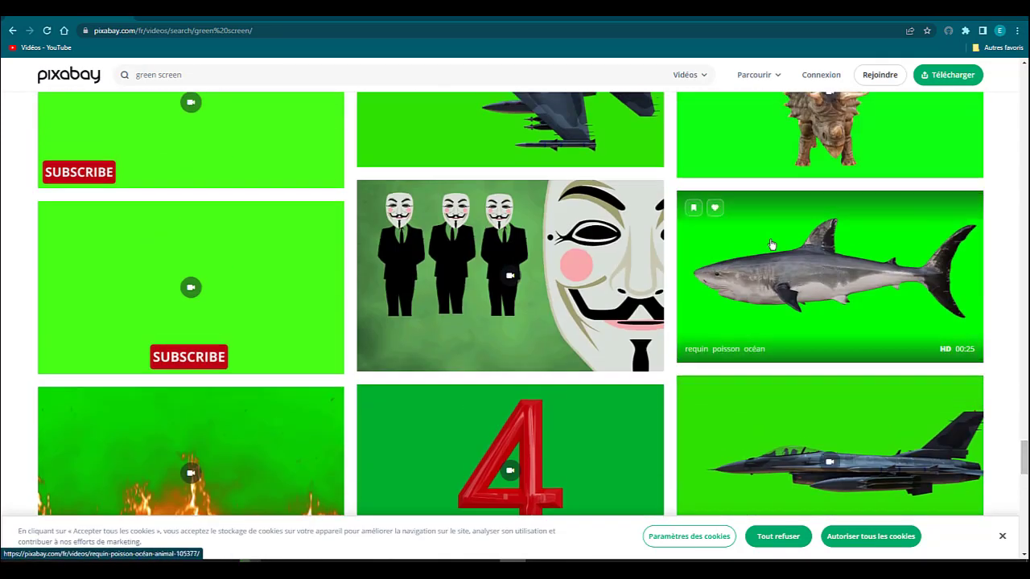
scroll(769, 247, up, 2)
scroll(767, 250, down, 3)
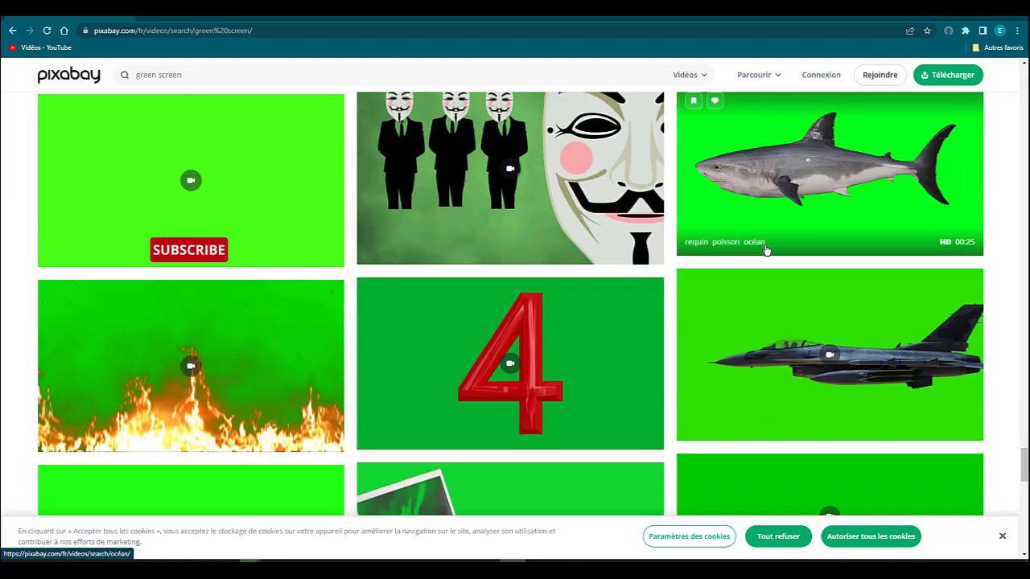
scroll(766, 251, up, 6)
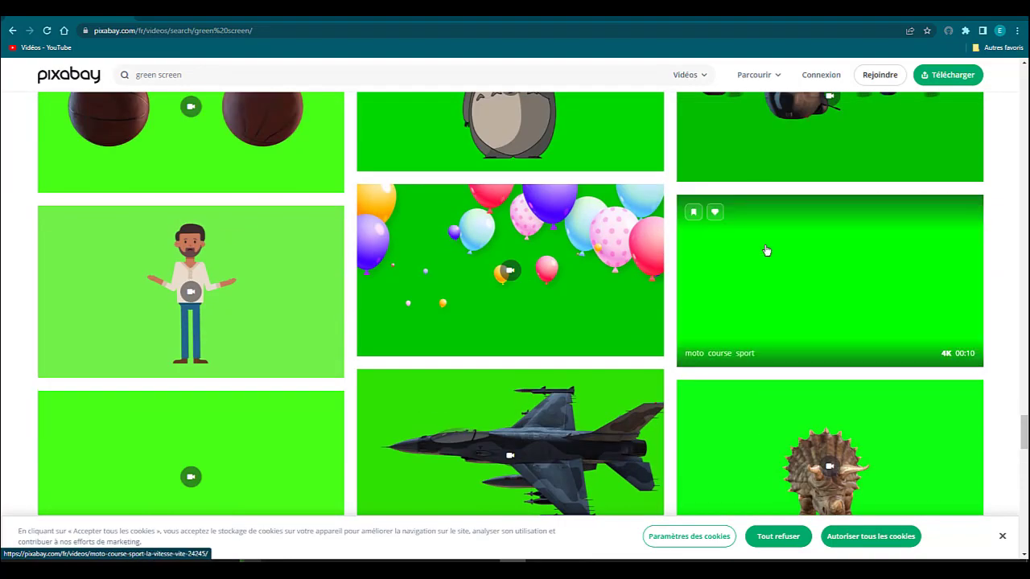
scroll(781, 355, down, 3)
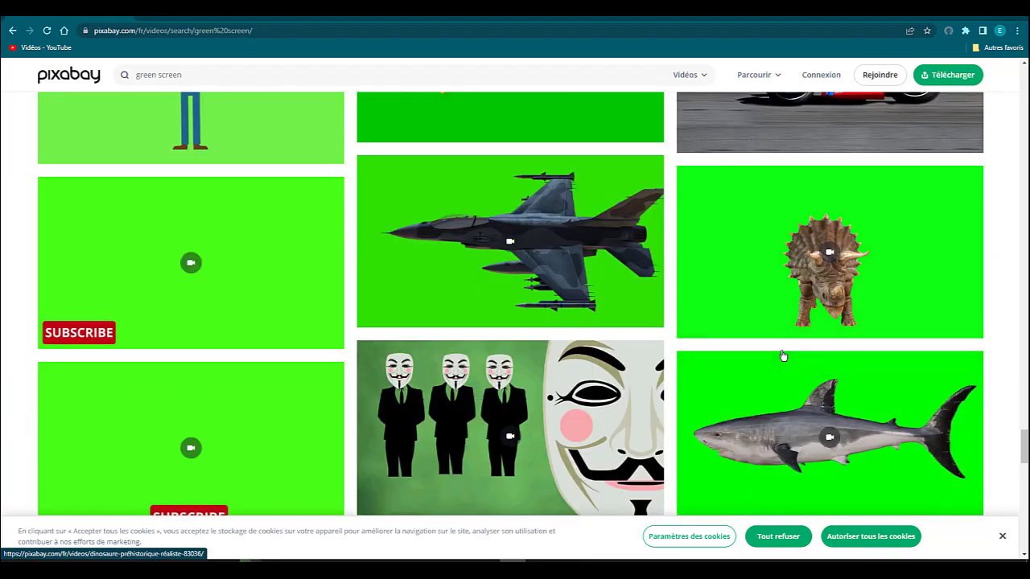
scroll(783, 355, down, 12)
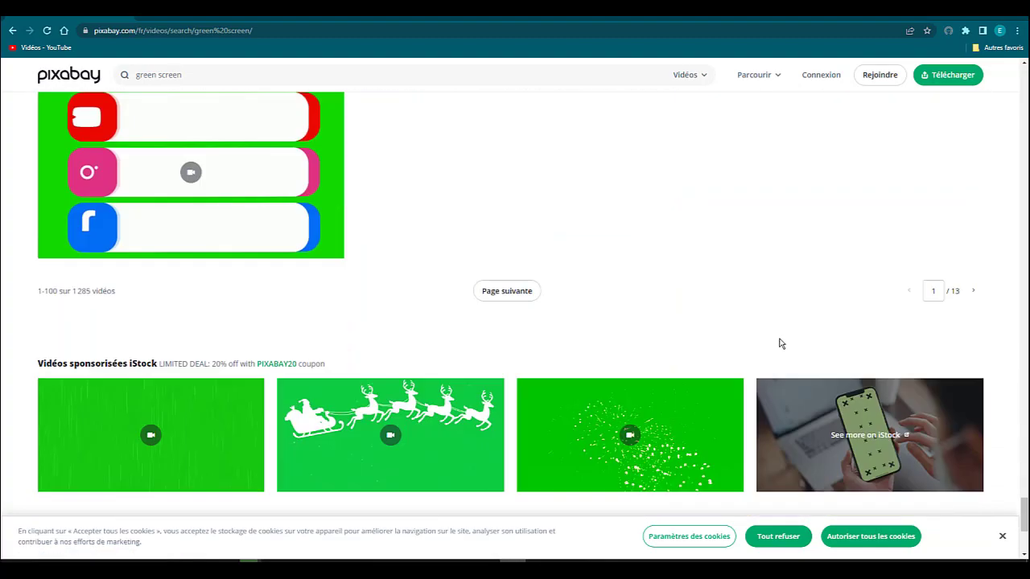
scroll(698, 274, down, 2)
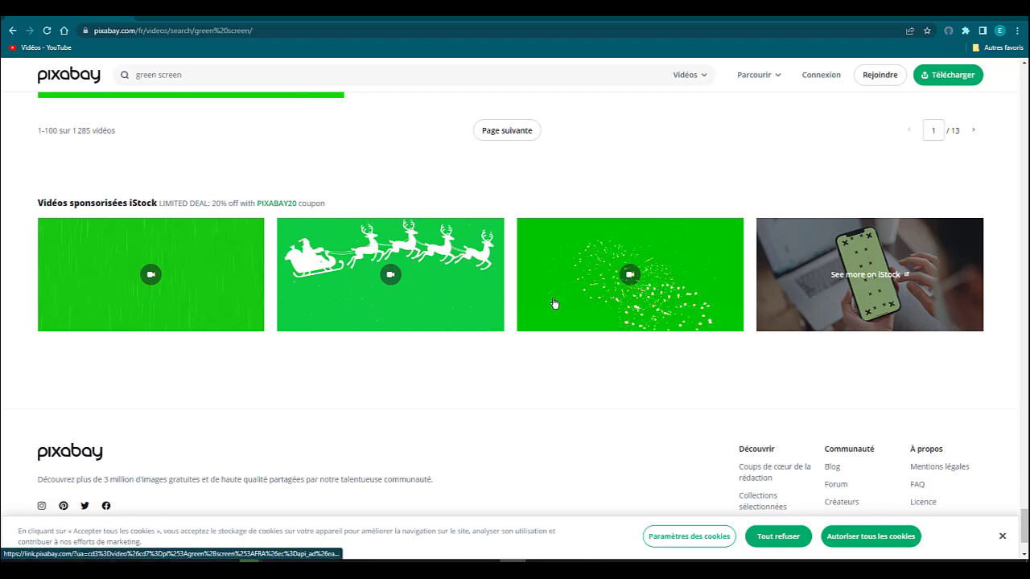
scroll(709, 210, up, 3)
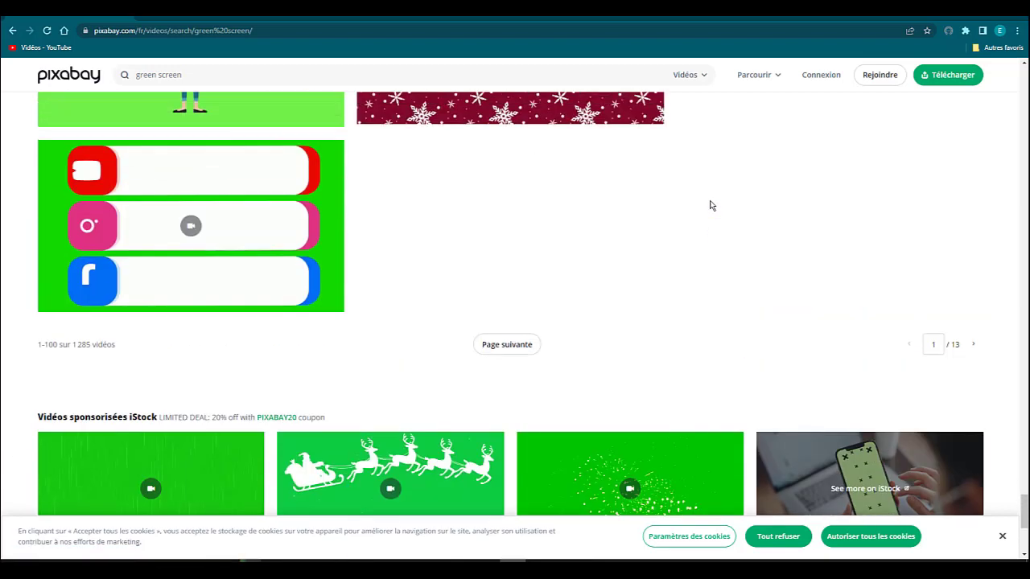
scroll(748, 218, up, 9)
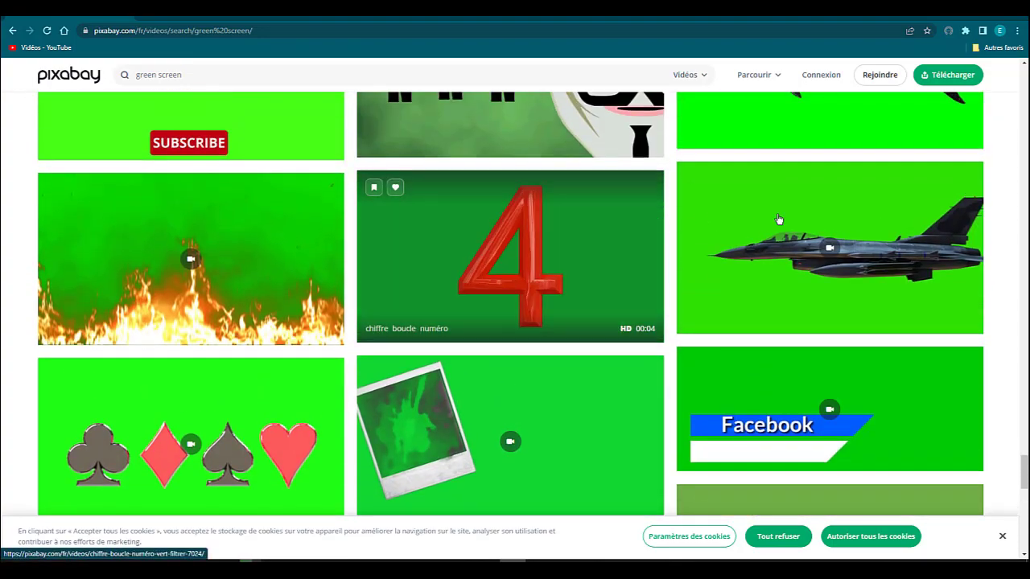
scroll(816, 226, up, 5)
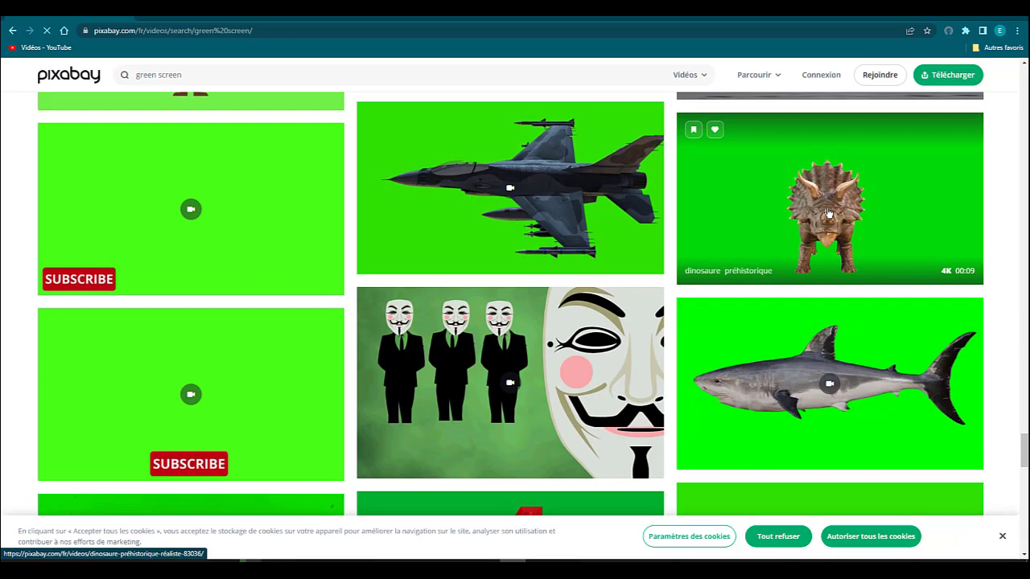
Open the triceratops green screen video and start its free download as a 1920×1080 MP4.
click(832, 210)
click(491, 238)
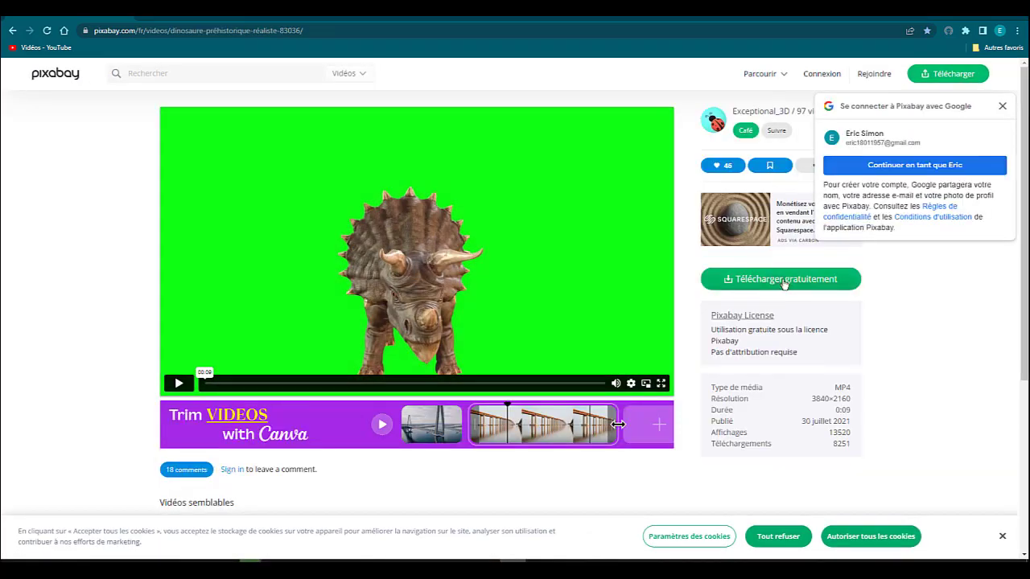
click(785, 281)
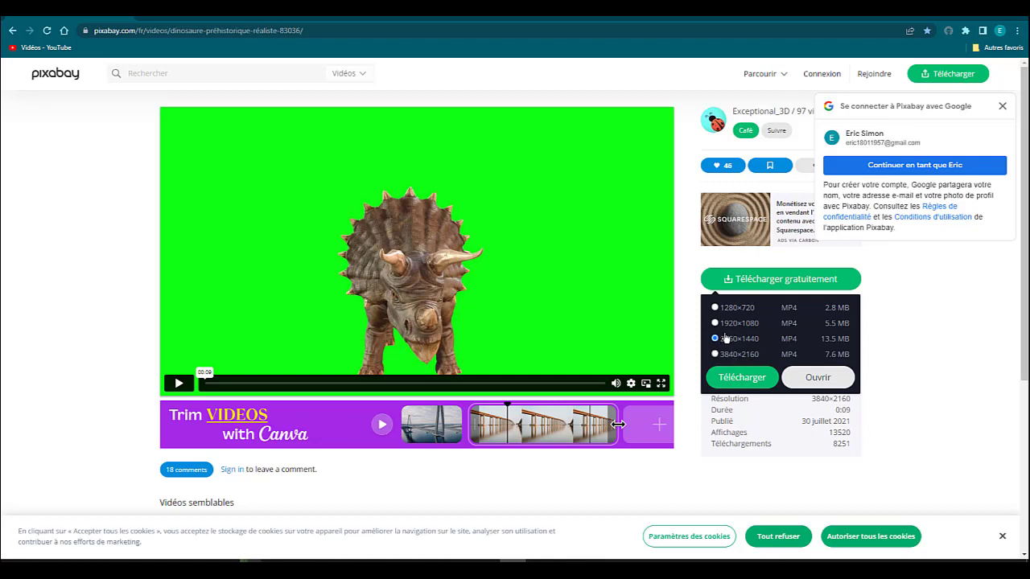
click(714, 323)
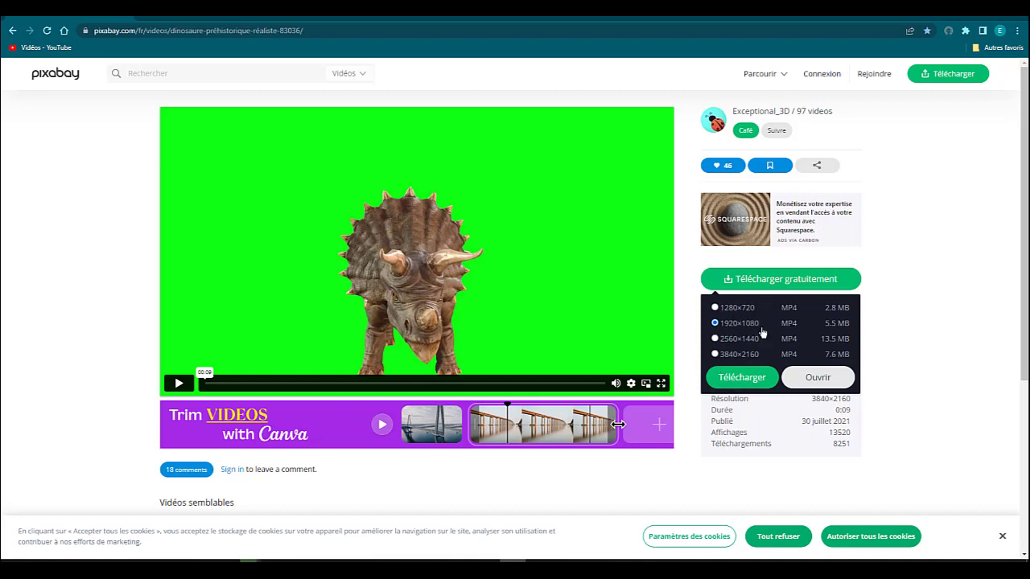
click(741, 378)
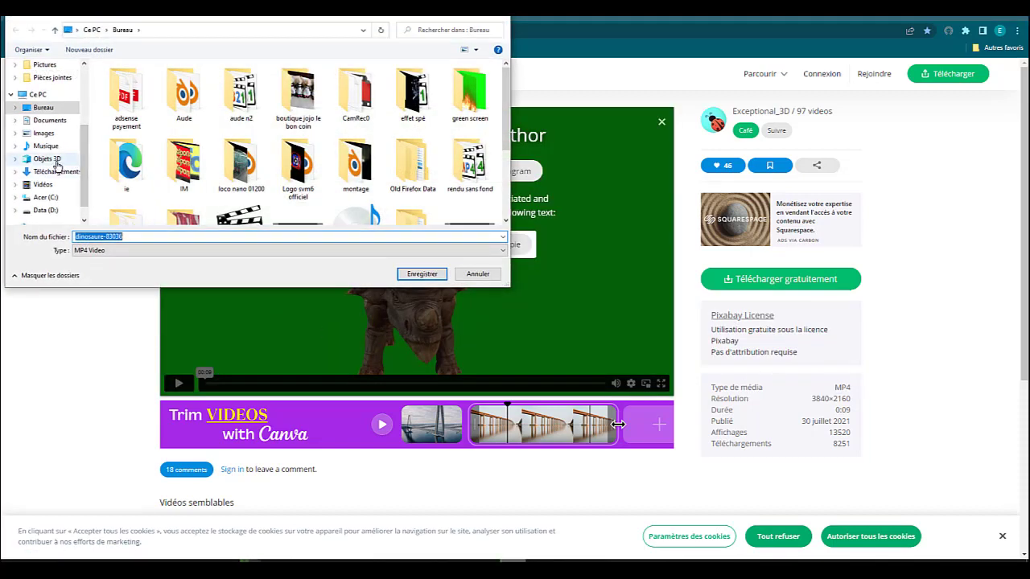
Save the video in the Bureau folder under the file name "dinosaure 200".
click(44, 107)
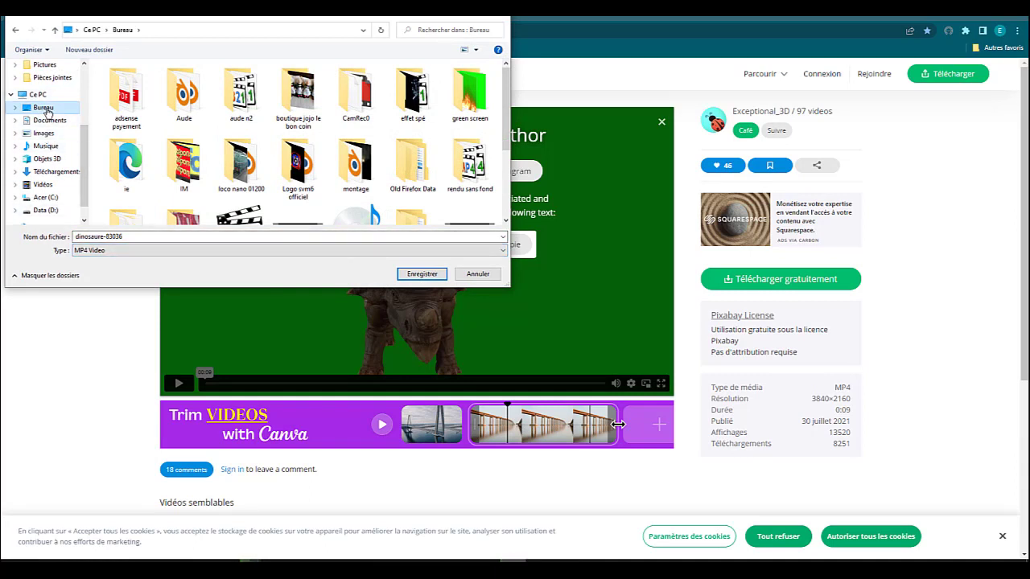
click(141, 236)
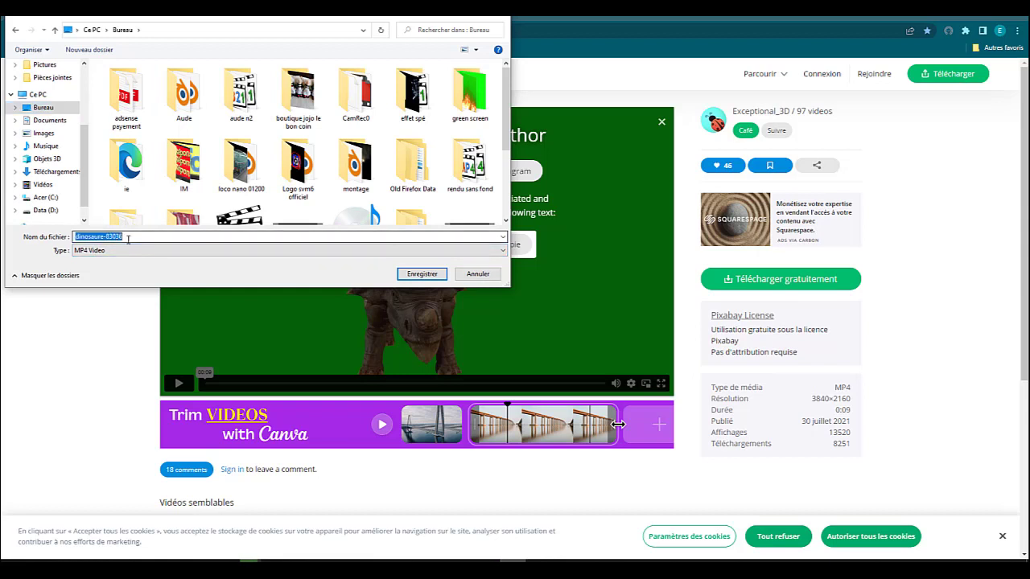
click(141, 237)
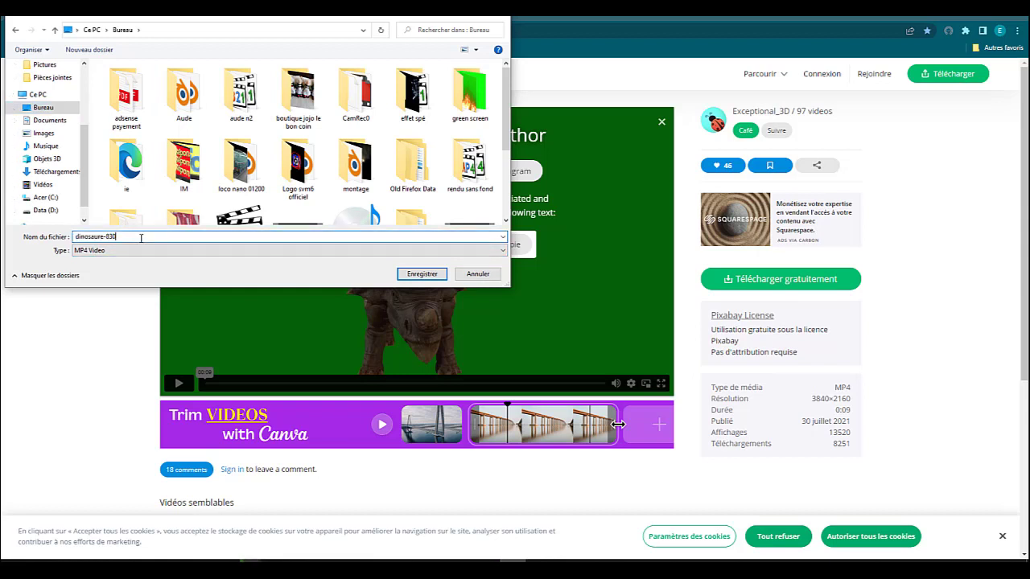
key(BackSpace)
text(200)
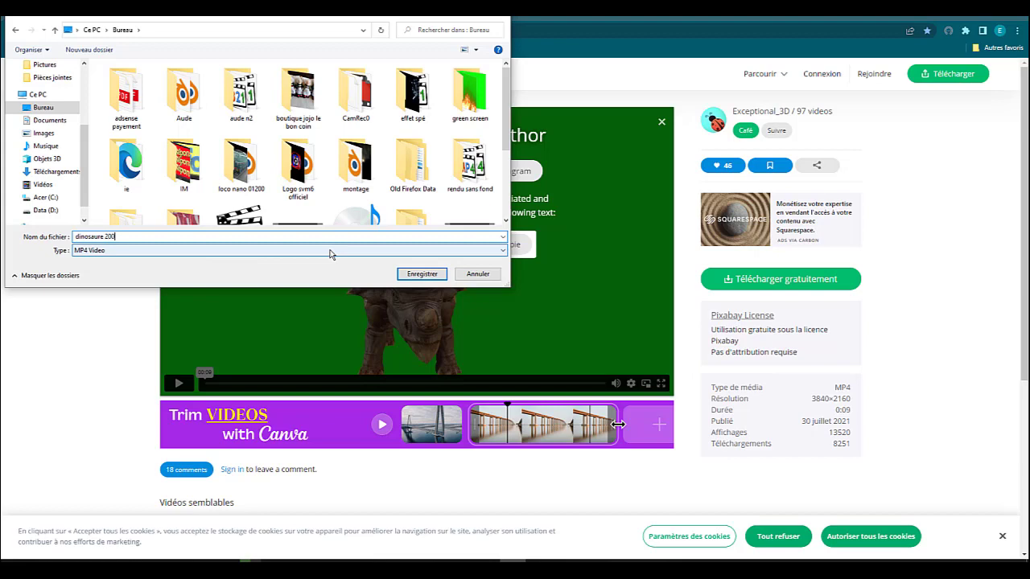
click(420, 275)
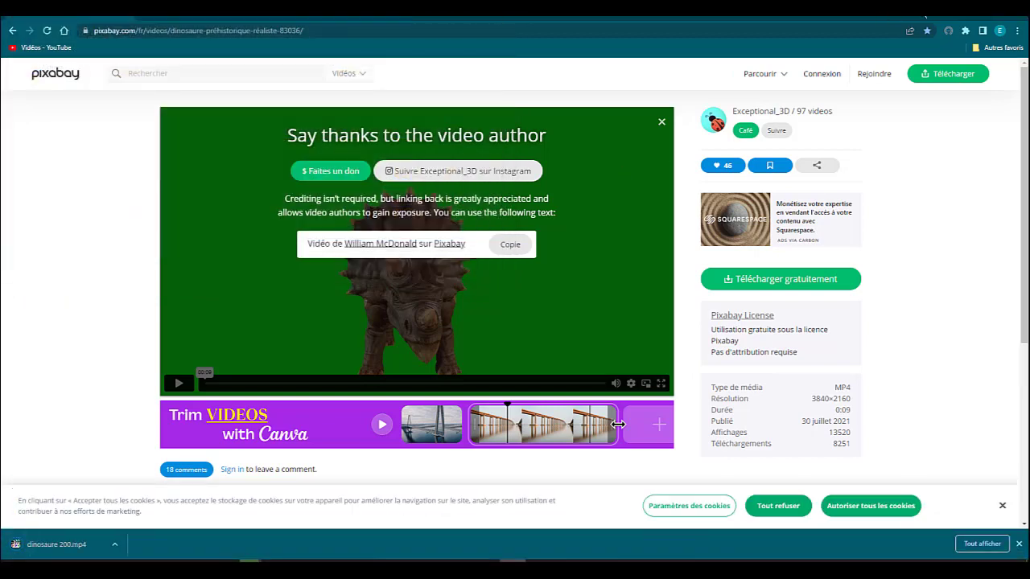
Show the desktop and move the "dinosaure 200" video file to an empty area away from the other icons.
key(super+d)
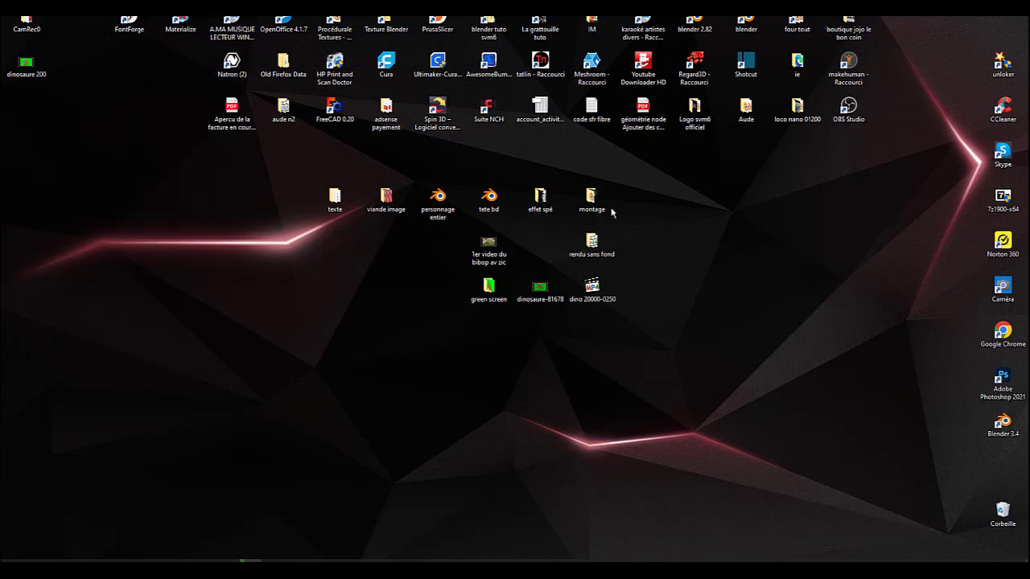
drag(26, 64, 733, 331)
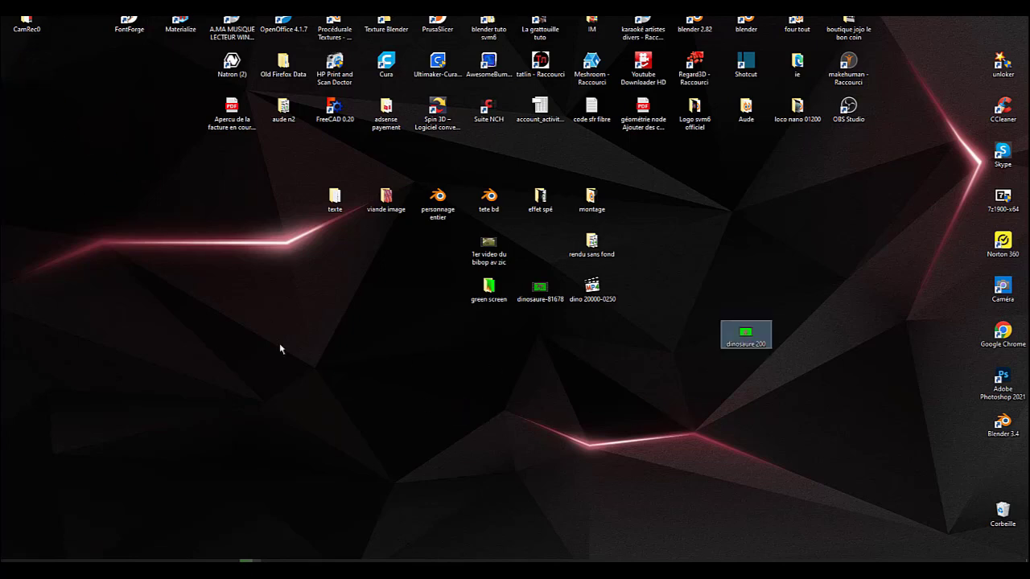
click(130, 248)
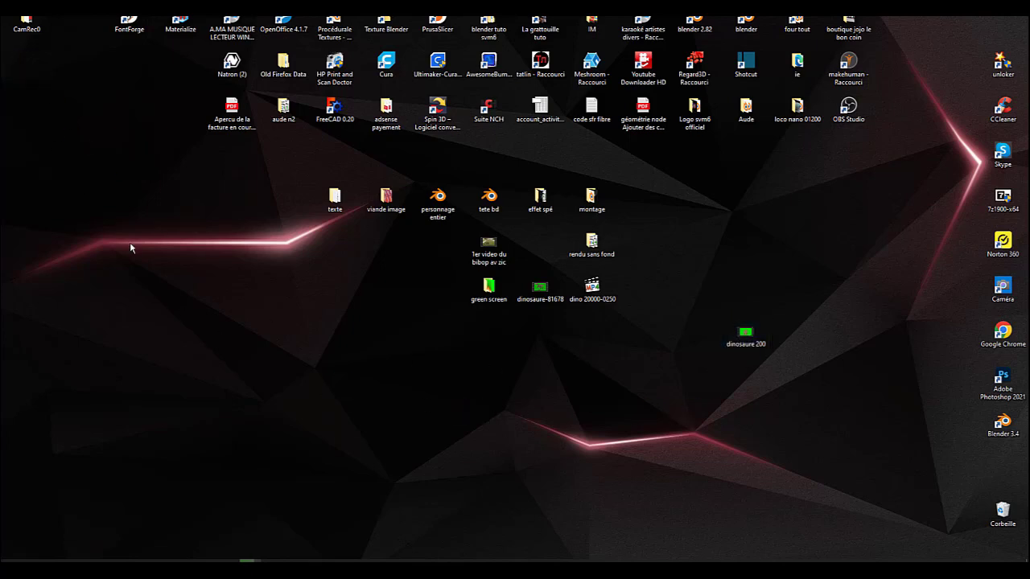
Play the "dinosaure 200" video to check it, close the player and move the file to the empty area beside the "green screen" folder.
double_click(746, 337)
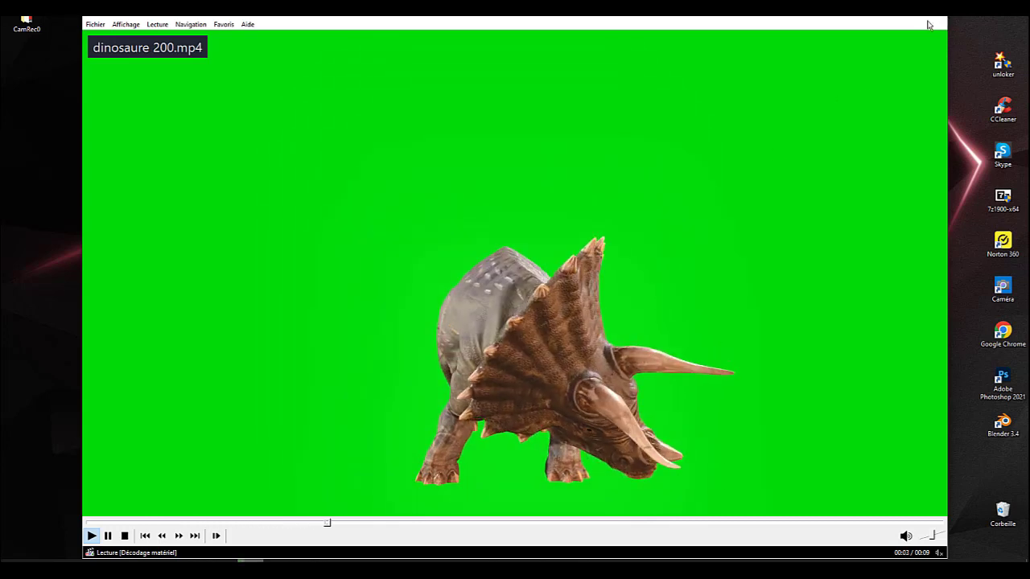
click(934, 18)
click(756, 342)
drag(538, 368, 285, 291)
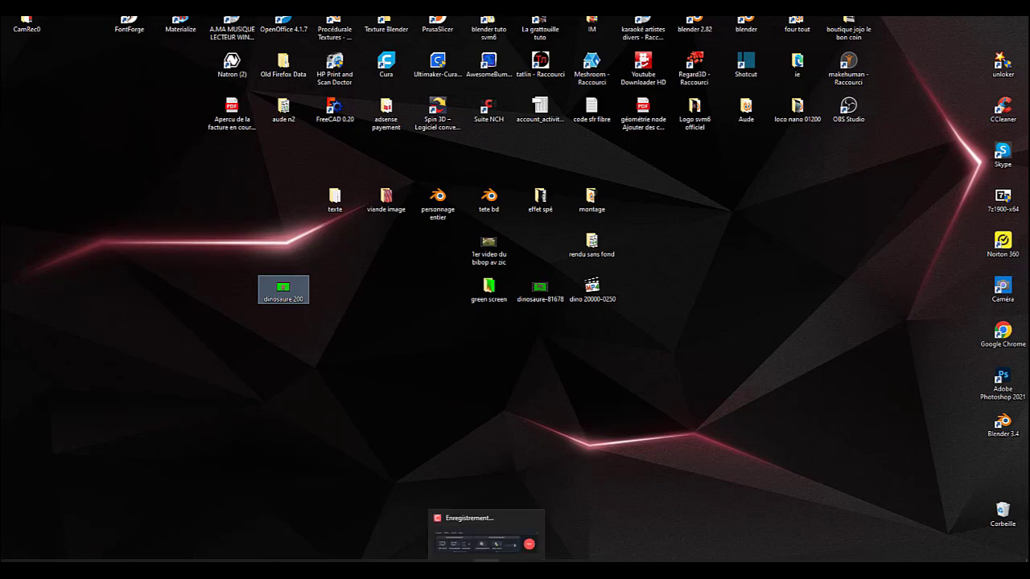
click(486, 561)
click(486, 561)
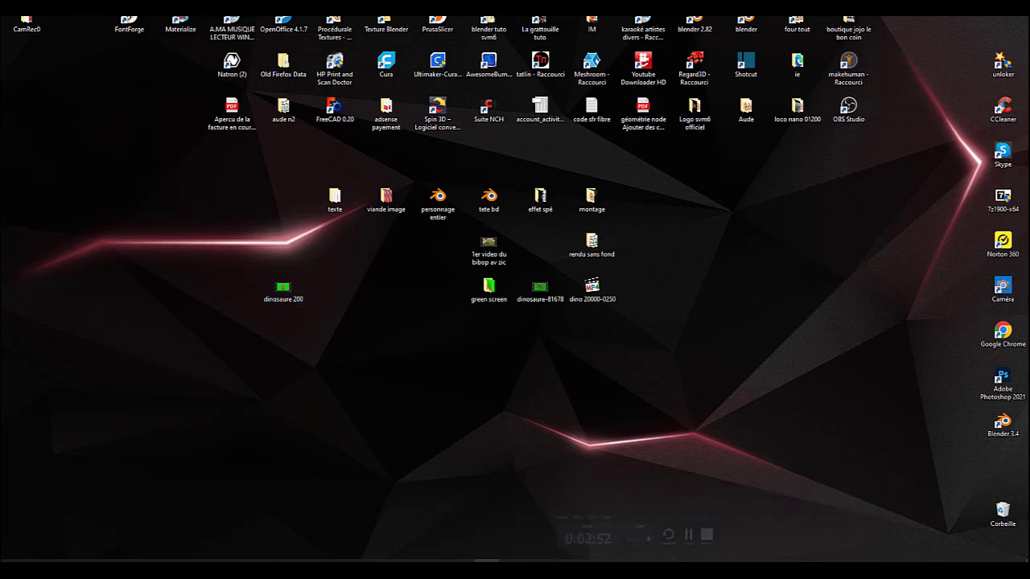
click(486, 561)
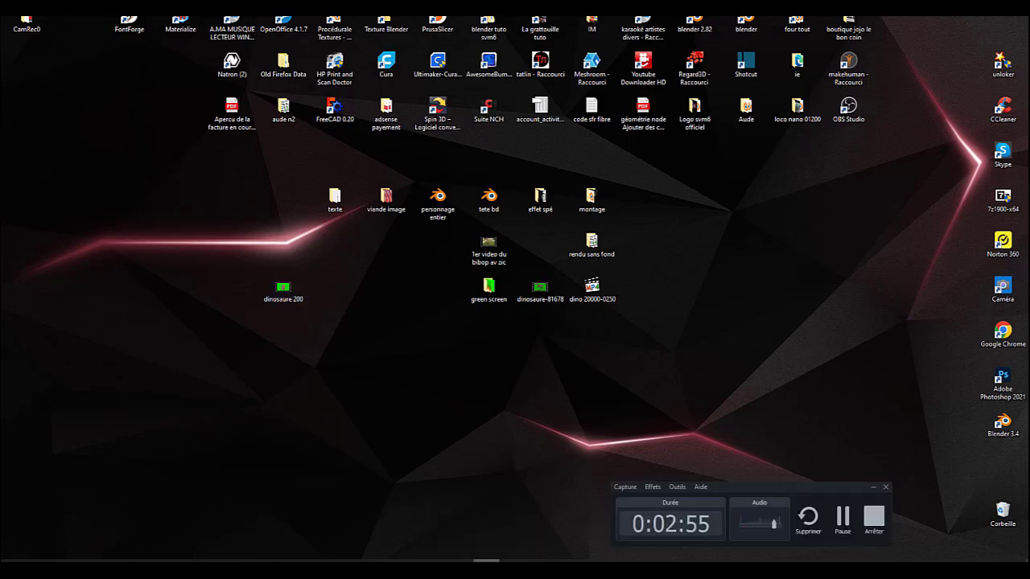
click(486, 562)
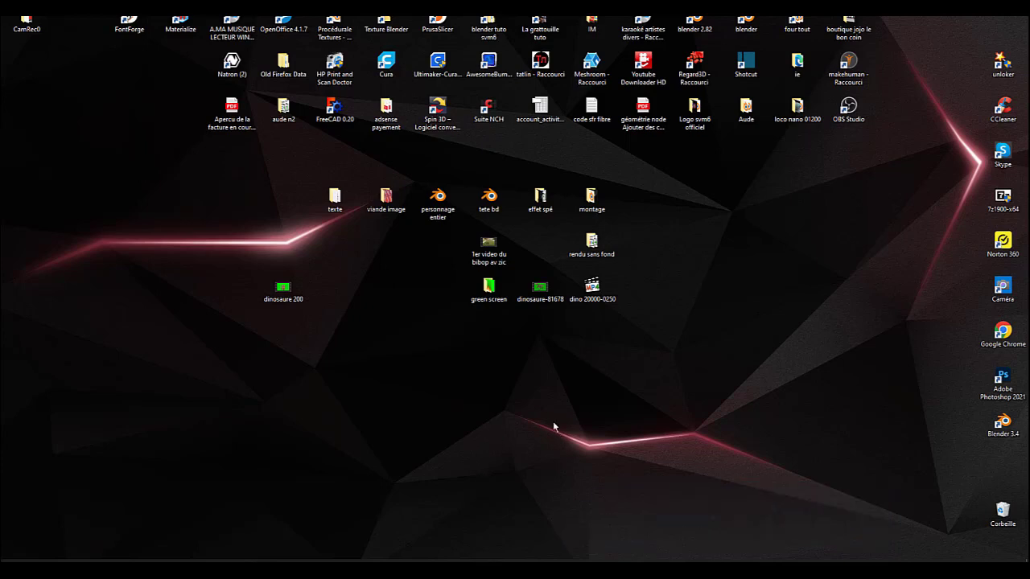
Launch Blender 3.4, dismiss the splash screen, and turn the 3D viewport into a slightly wider movie clip editor (Éditeur clips vidéo).
click(1003, 424)
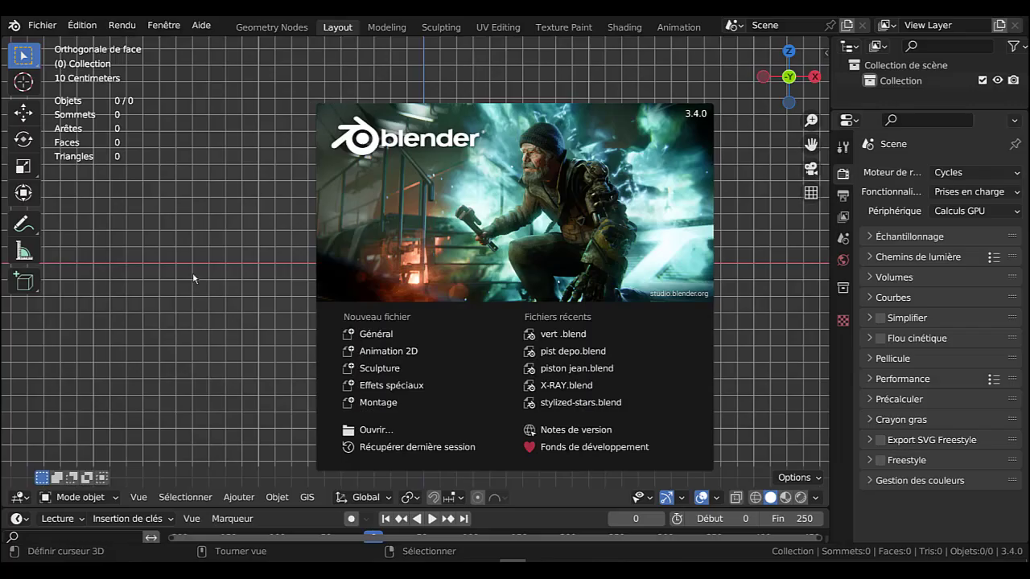
click(210, 267)
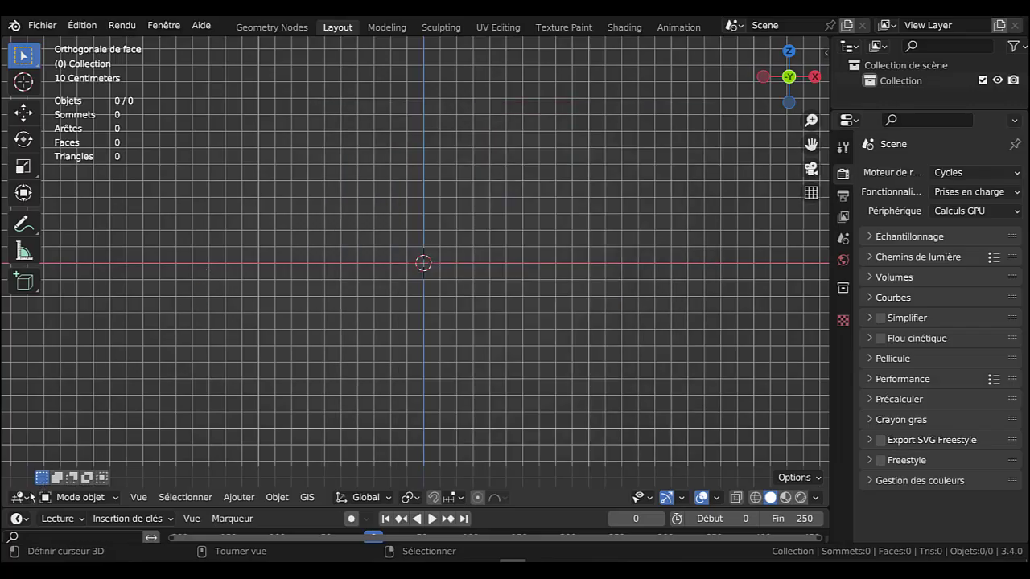
click(19, 497)
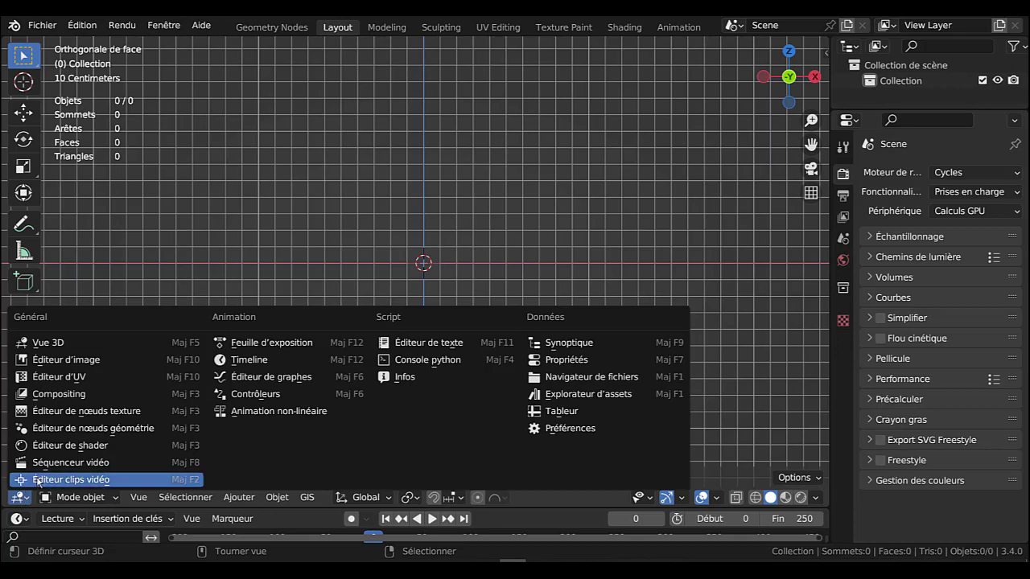
click(38, 480)
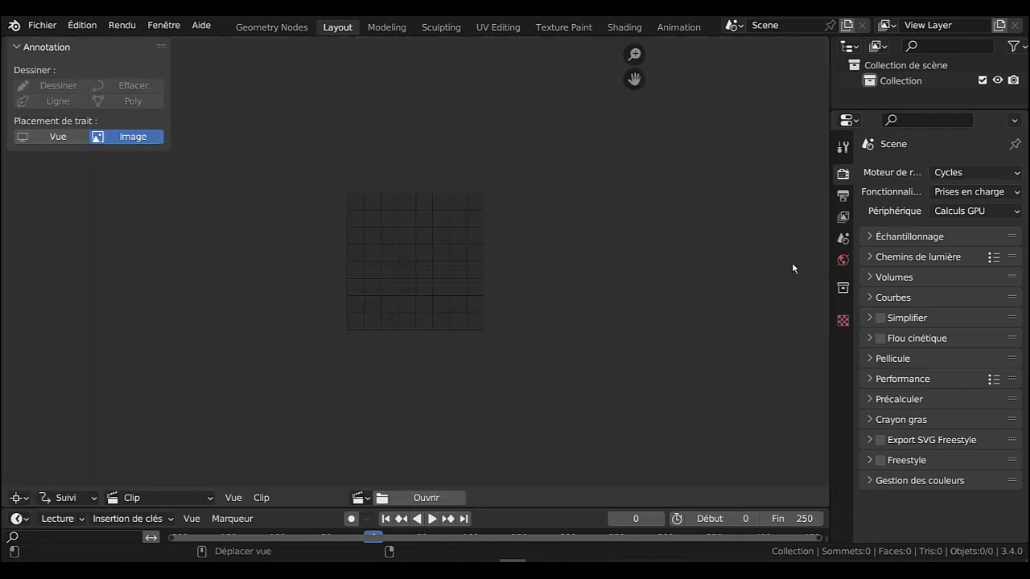
drag(829, 235, 862, 232)
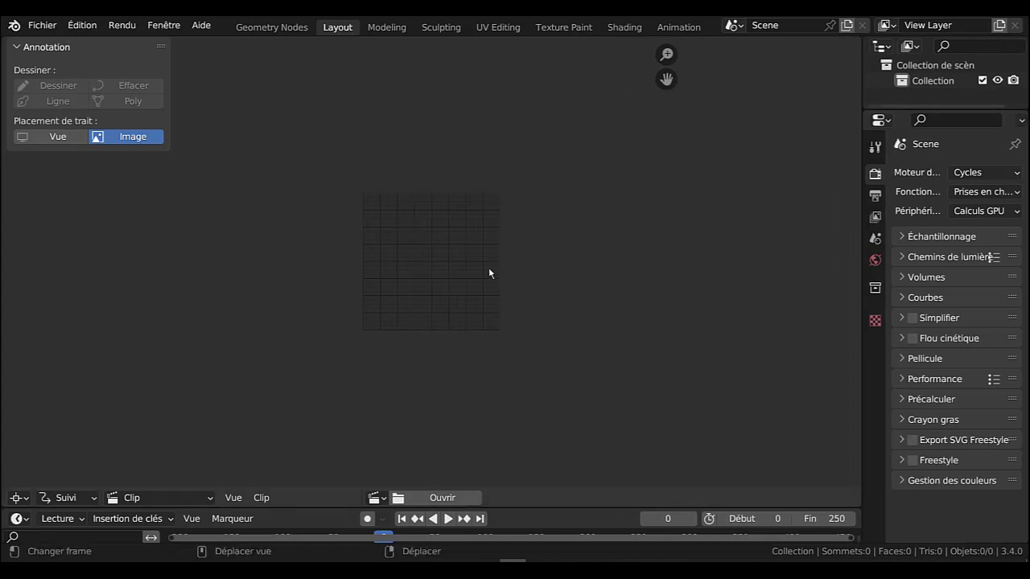
Load the triceratops clip "dinosaure 200.mp4" from the Bureau folder into the clip editor.
click(437, 499)
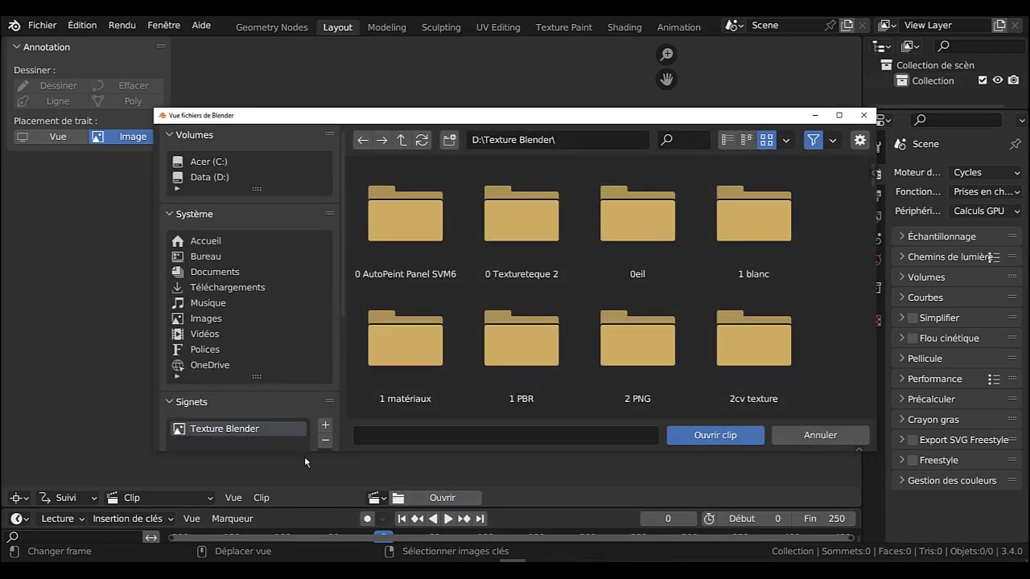
click(197, 258)
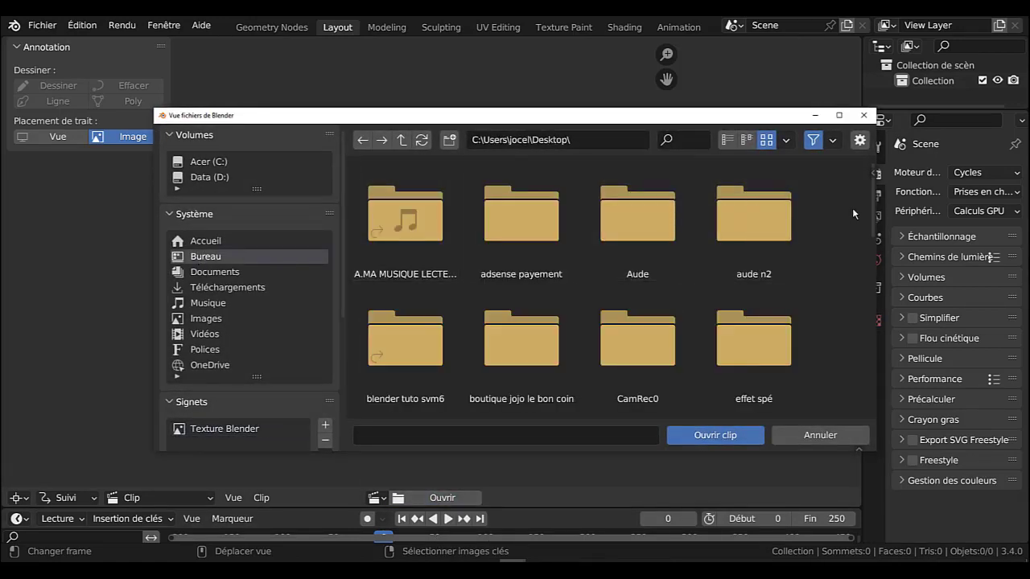
drag(872, 223, 877, 398)
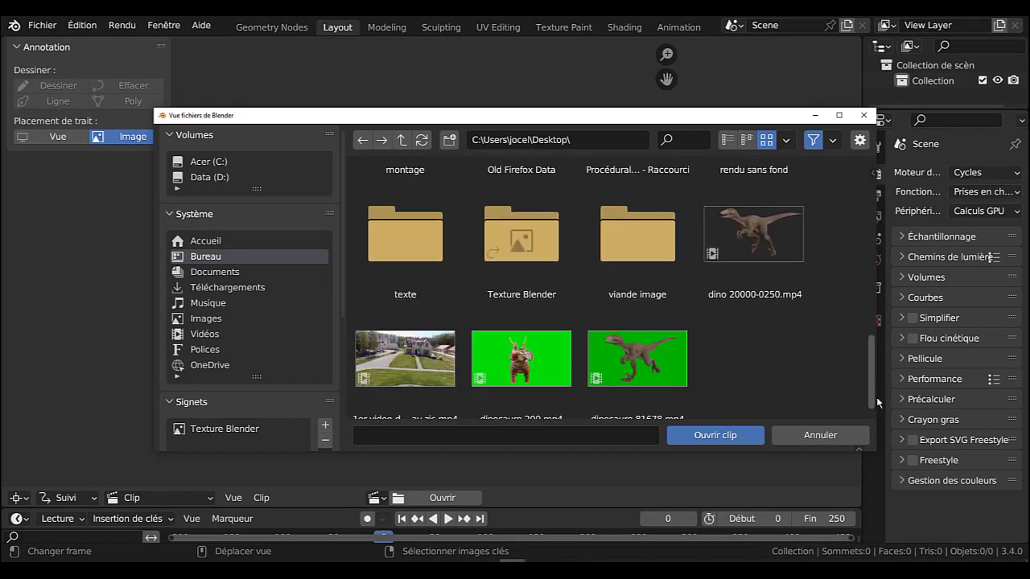
click(704, 435)
scroll(544, 353, down, 4)
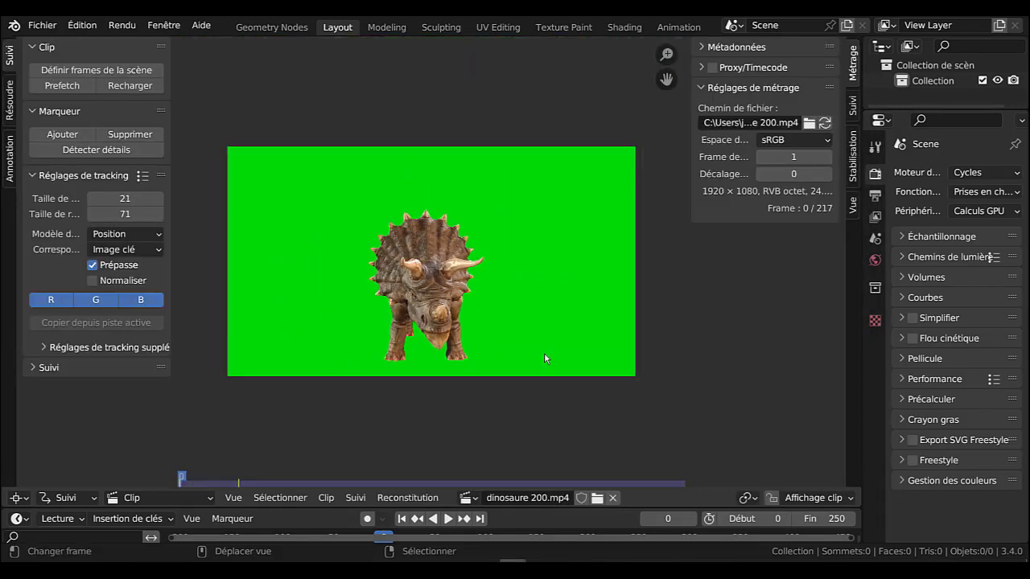
scroll(544, 352, up, 4)
scroll(544, 352, down, 4)
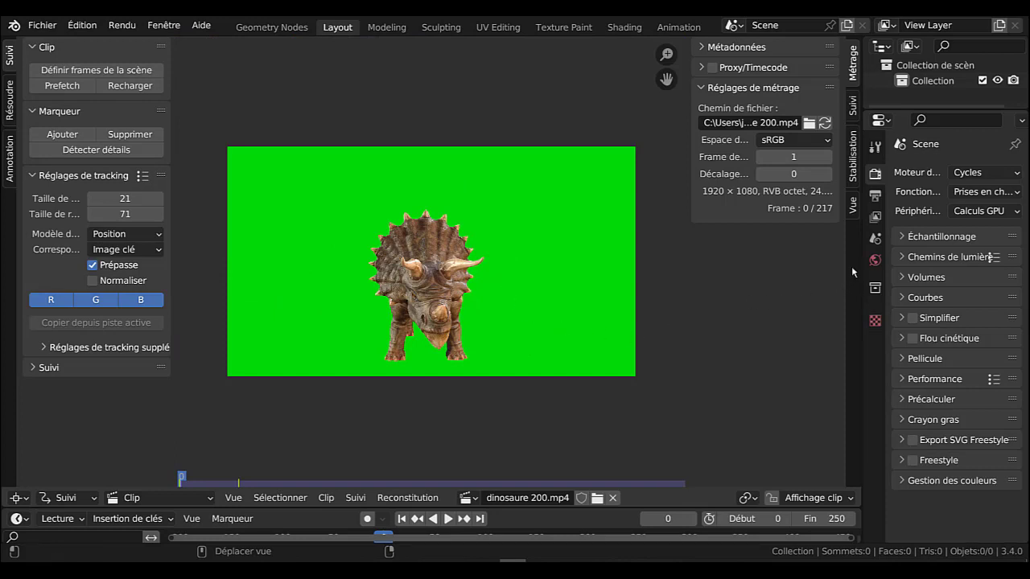
Widen the properties area and set the scene's render engine to Eevee.
drag(861, 263, 762, 261)
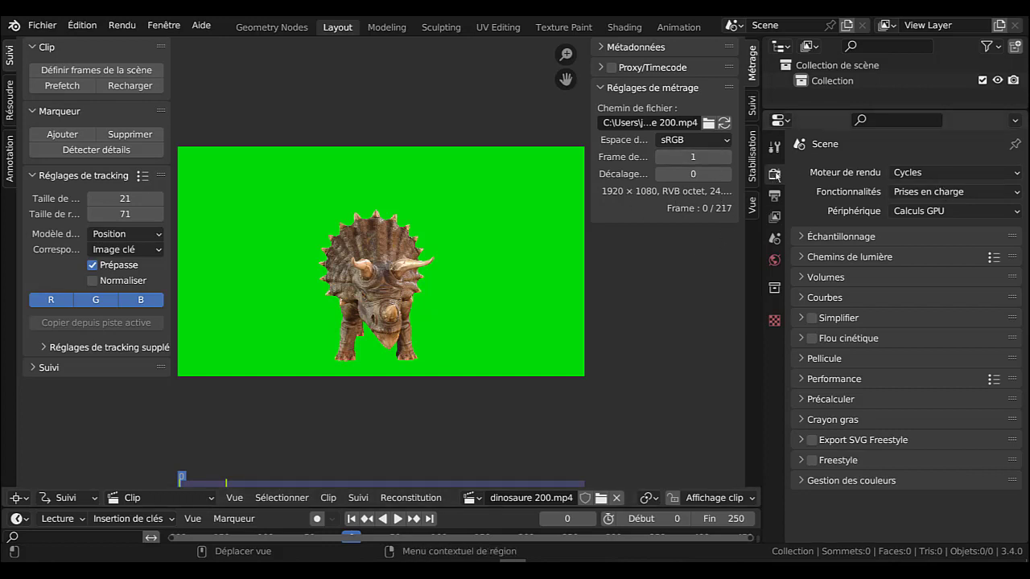
click(775, 196)
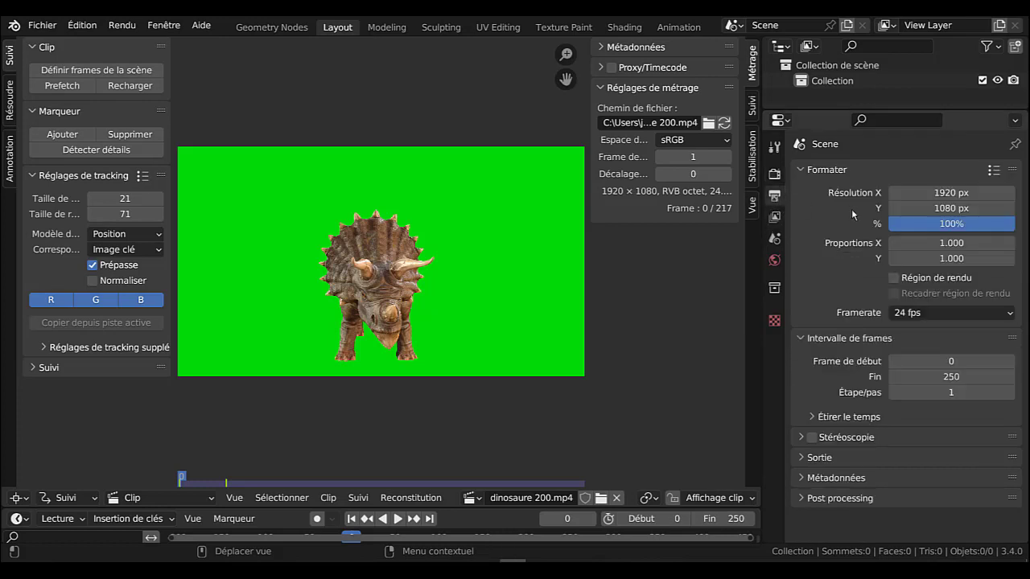
click(775, 174)
click(930, 176)
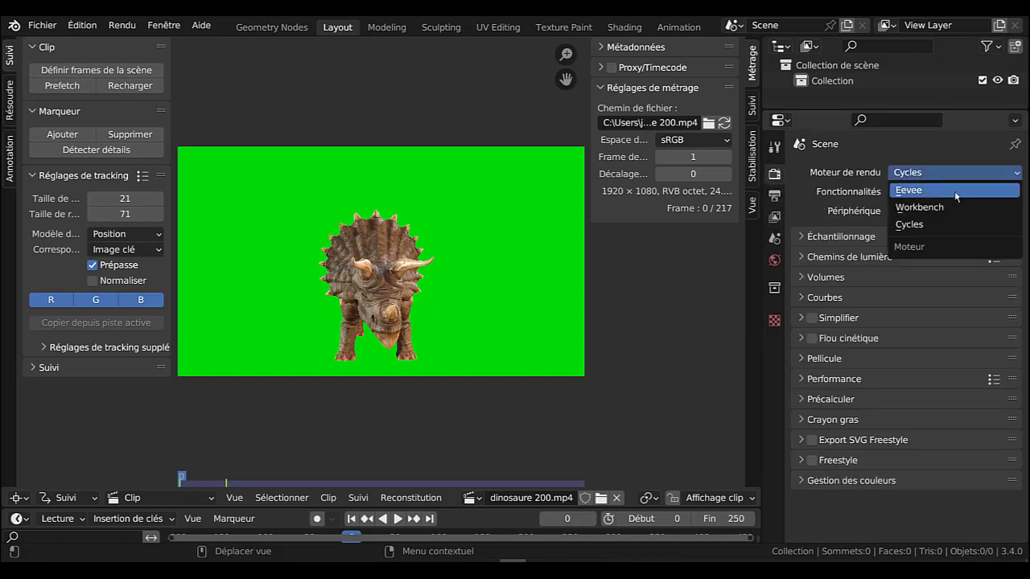
click(954, 193)
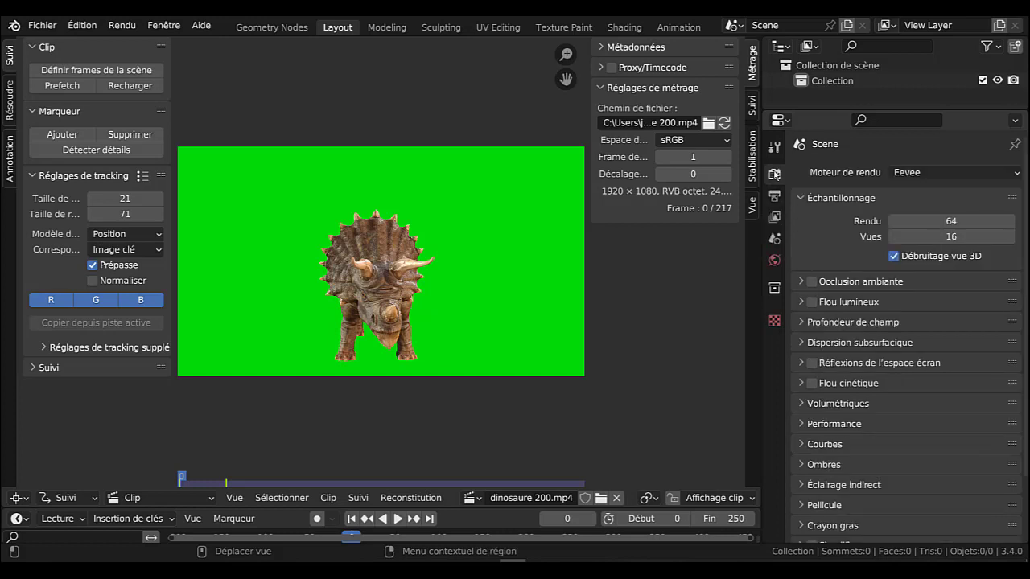
Check the scene's output resolution and framerate settings against the format of the loaded clip.
click(775, 198)
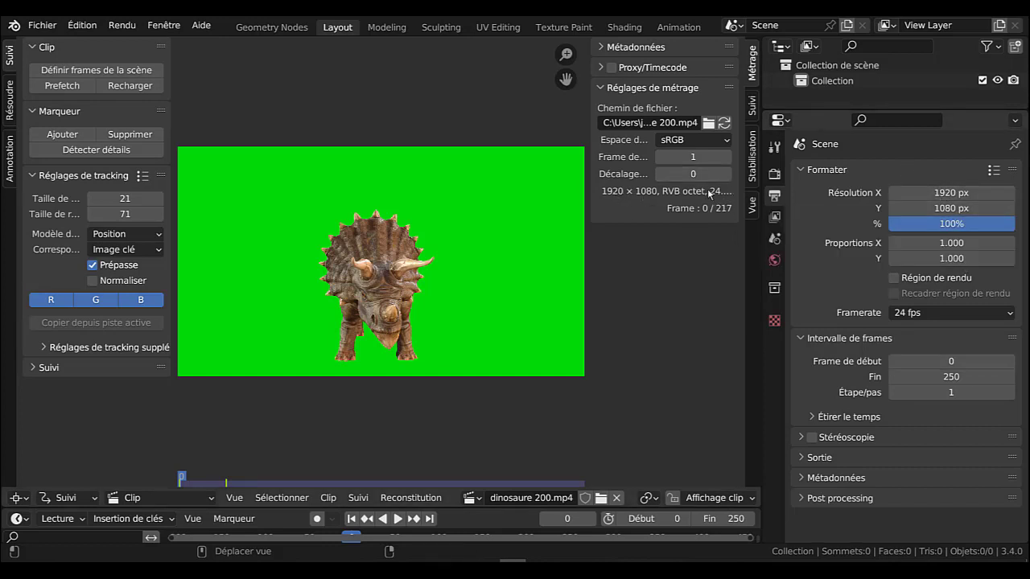
click(953, 314)
click(956, 315)
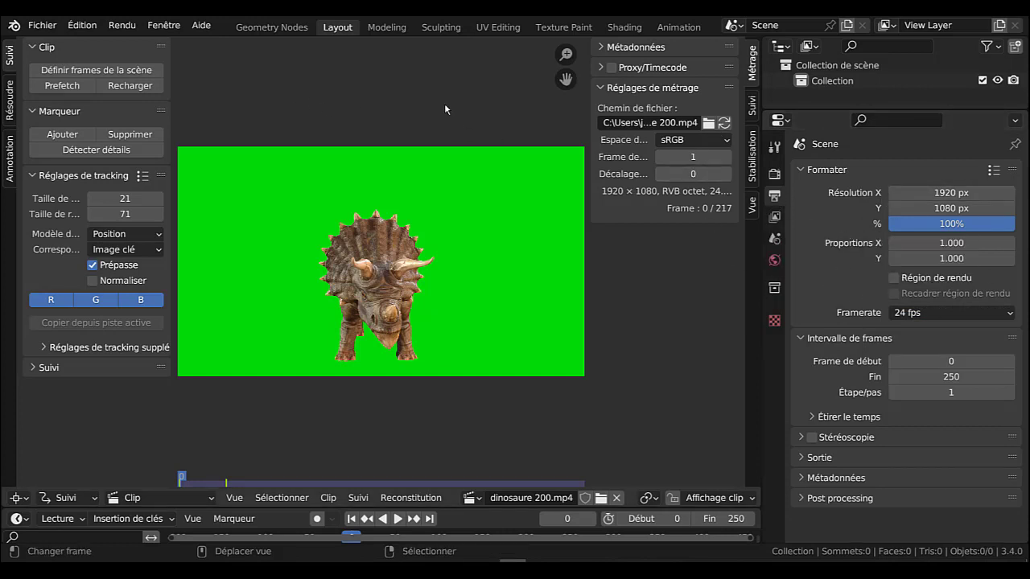
Prefetch the clip's frames, then play the clip briefly and return to its first frame.
click(62, 87)
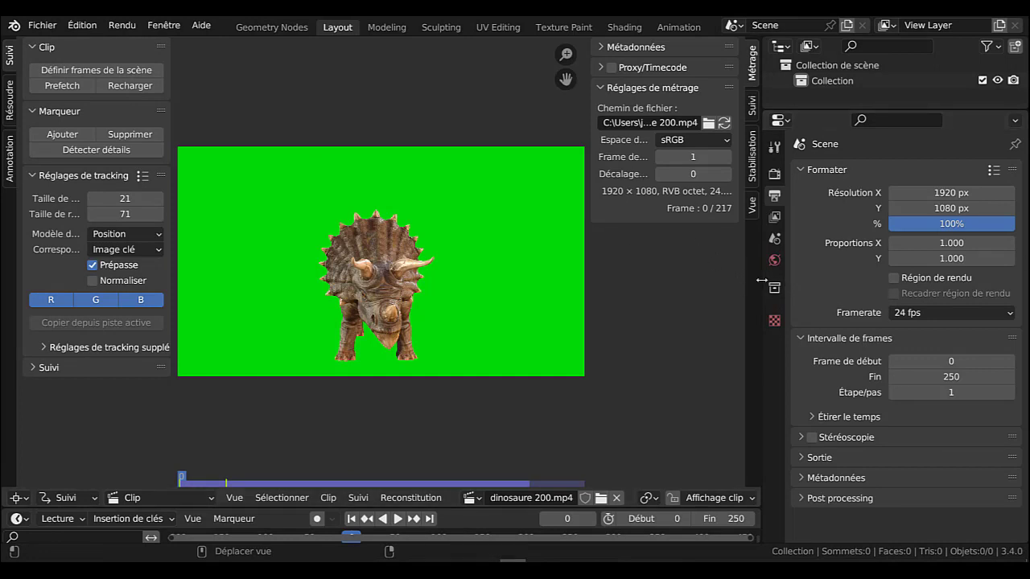
drag(761, 279, 842, 273)
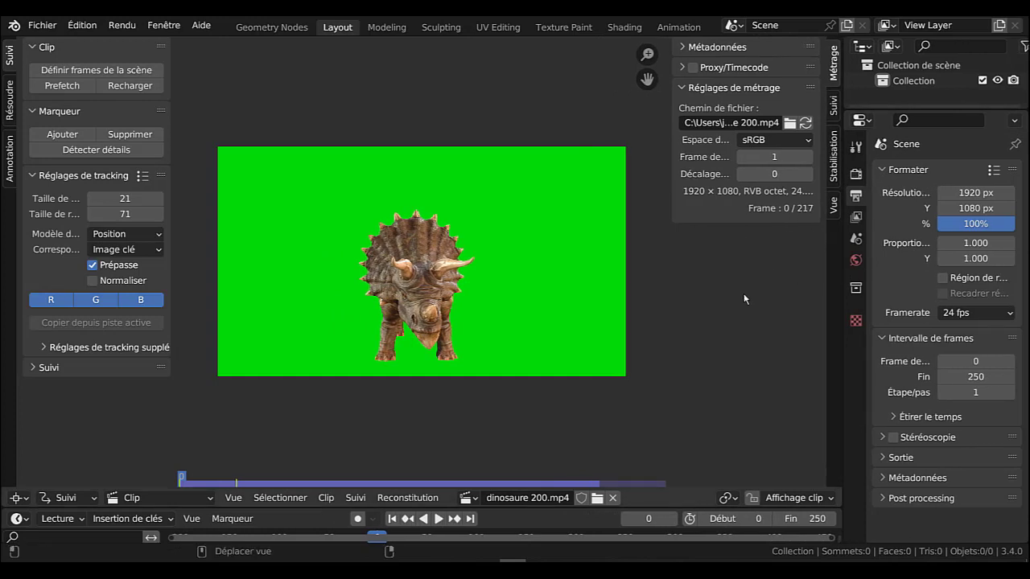
click(438, 519)
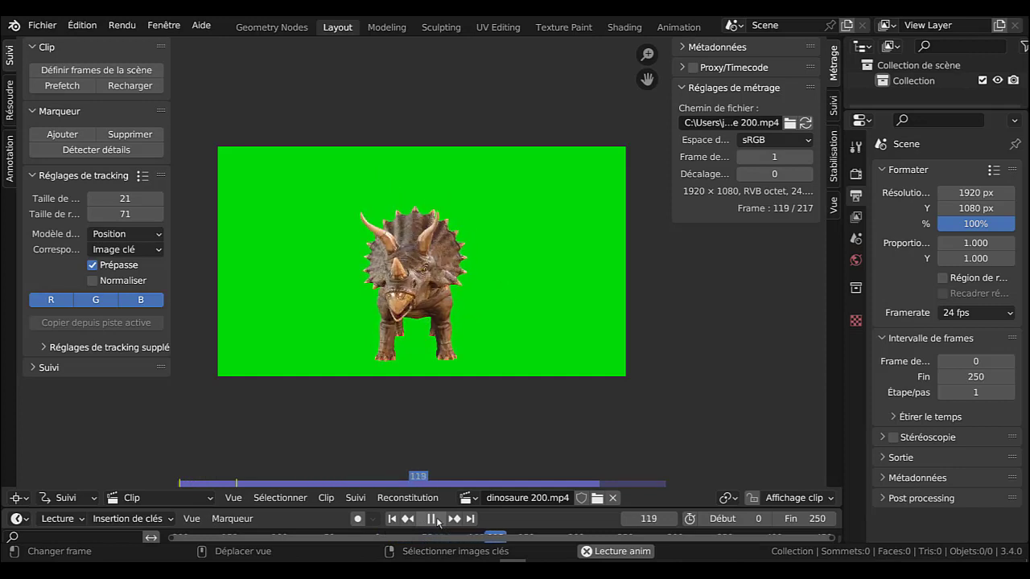
click(435, 519)
click(392, 519)
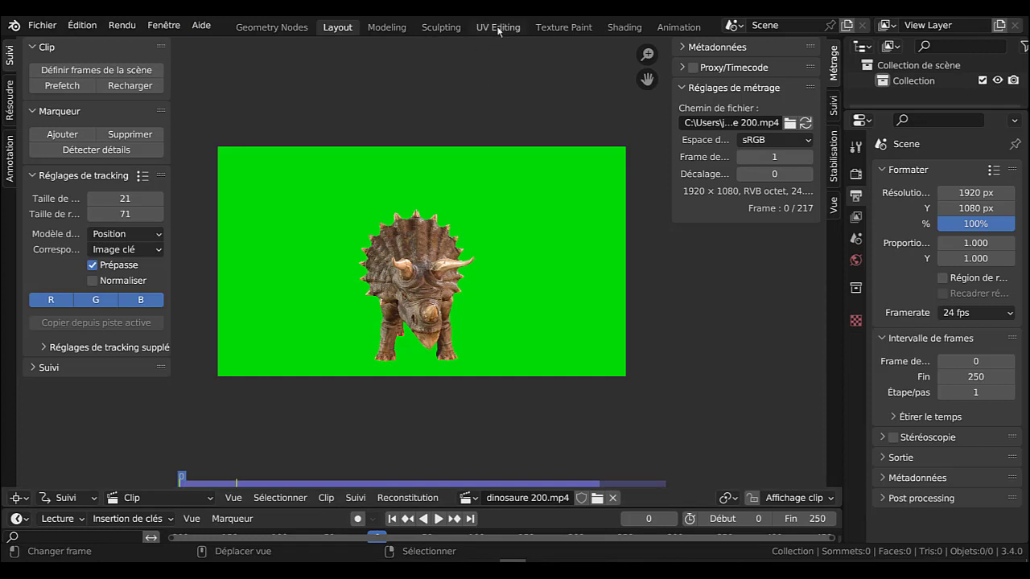
Switch to the Compositing workspace, with more room for the node area, and enable the use of nodes.
scroll(501, 31, down, 3)
scroll(541, 27, down, 2)
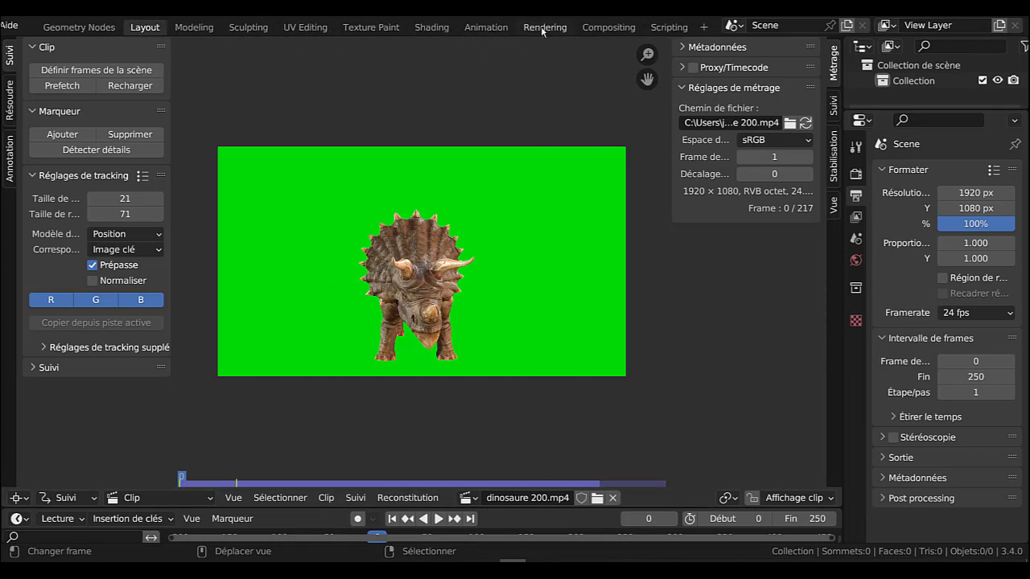
click(607, 28)
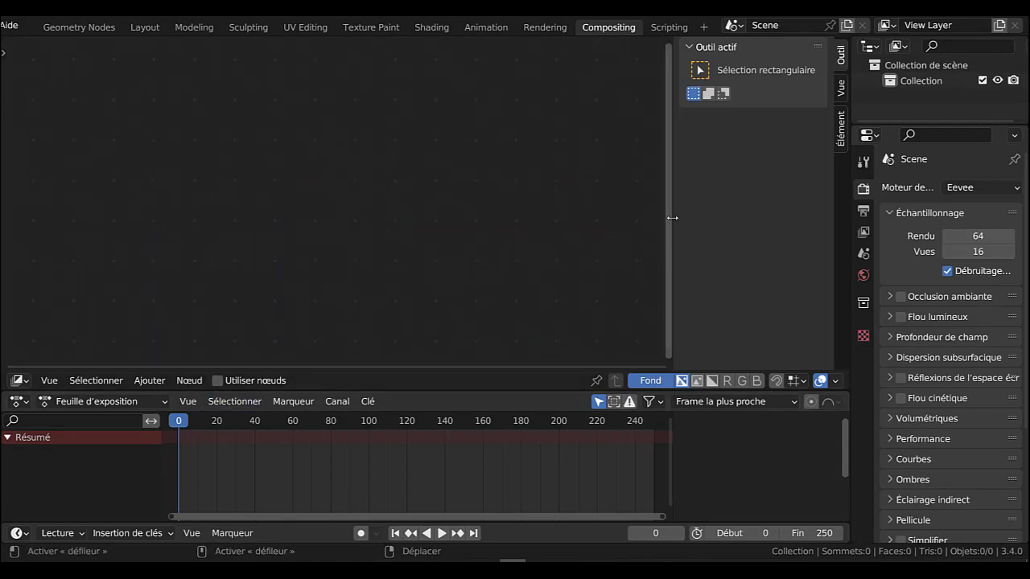
drag(671, 218, 764, 214)
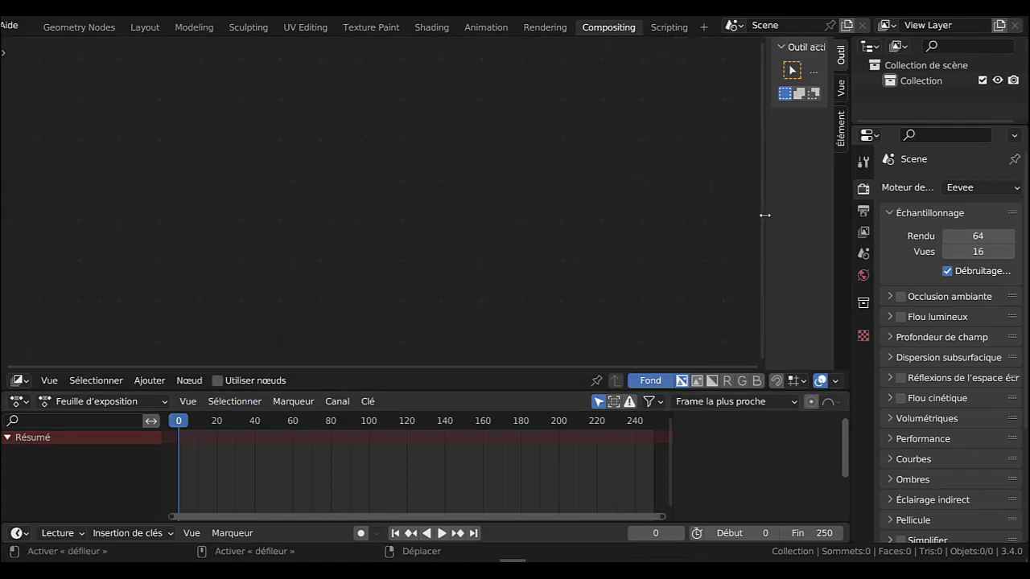
click(218, 381)
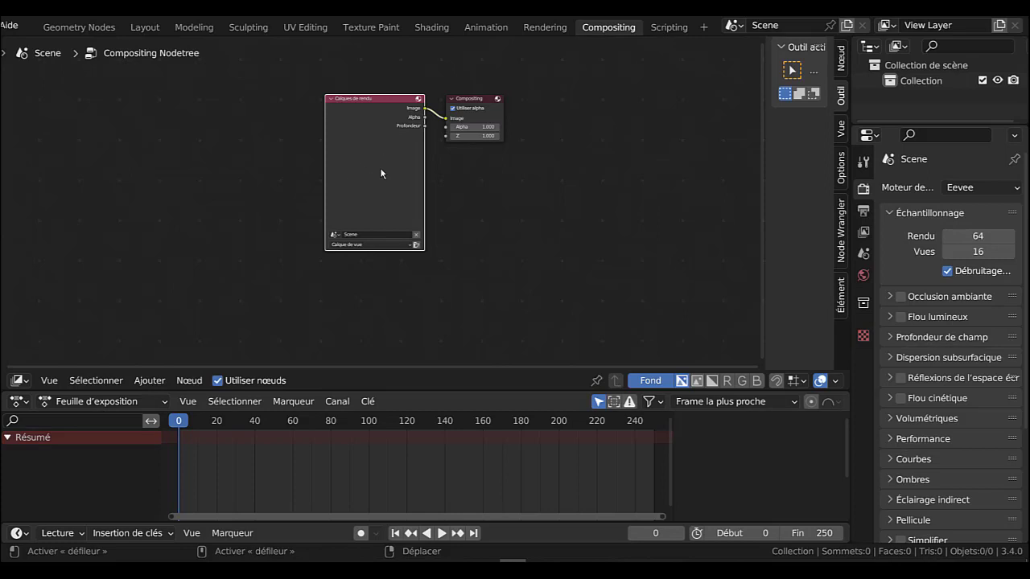
Delete the Calques de rendu node and move the Compositing node further right.
key(x)
click(487, 98)
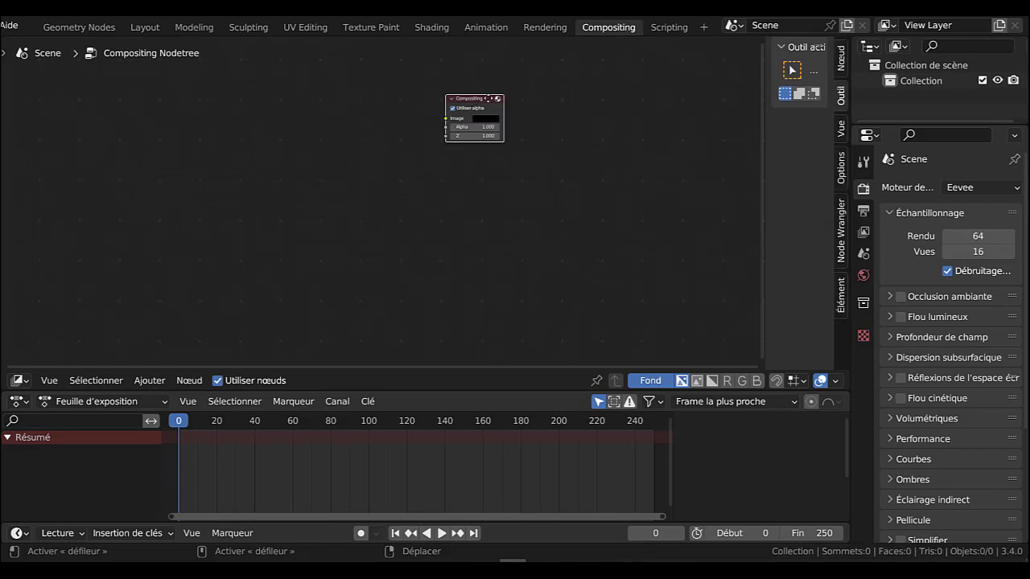
drag(487, 98, 536, 101)
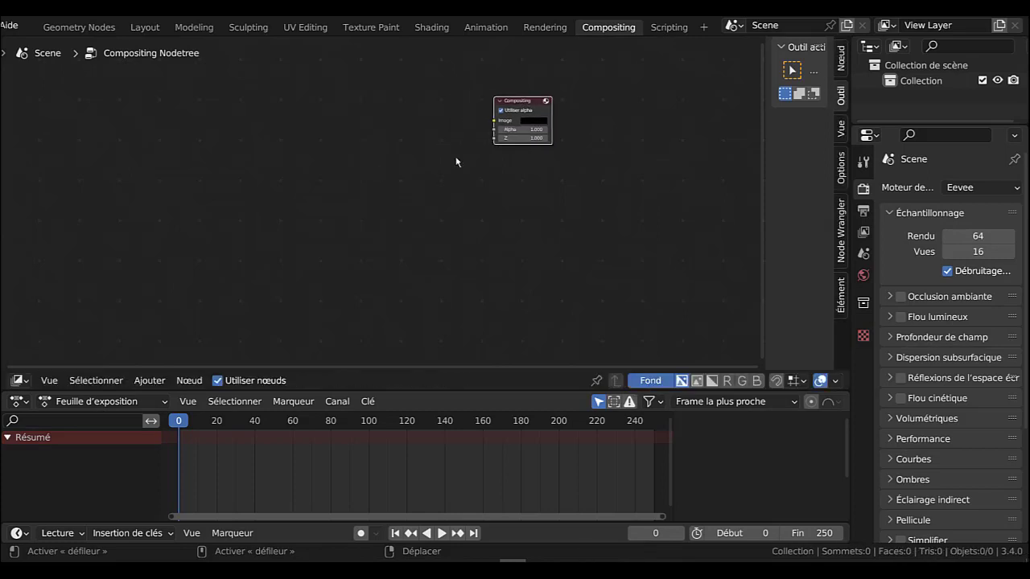
Add a Clip vidéo input node and place it to the left of the Compositing node.
click(149, 381)
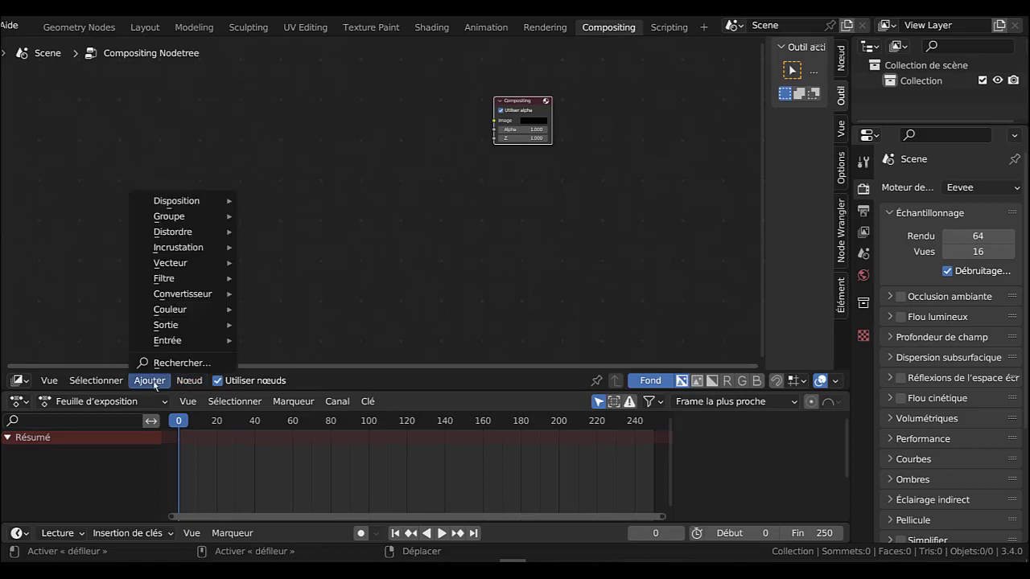
mouse_move(167, 342)
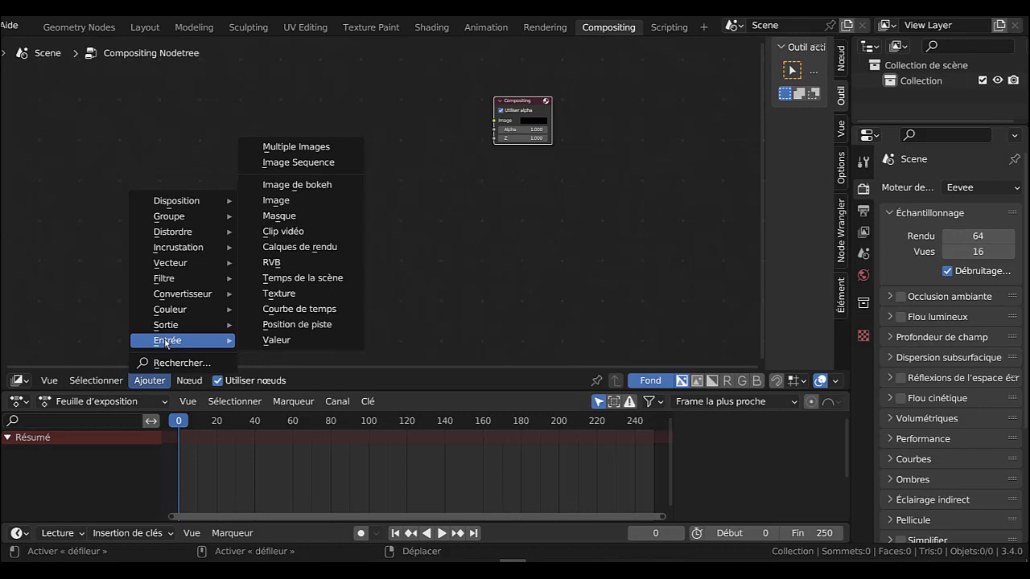
click(299, 232)
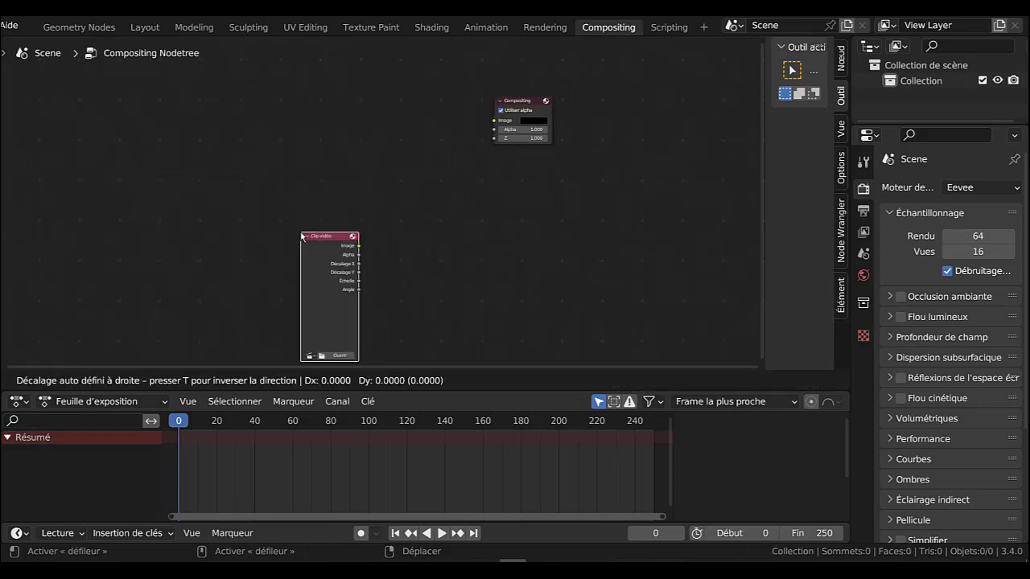
click(281, 99)
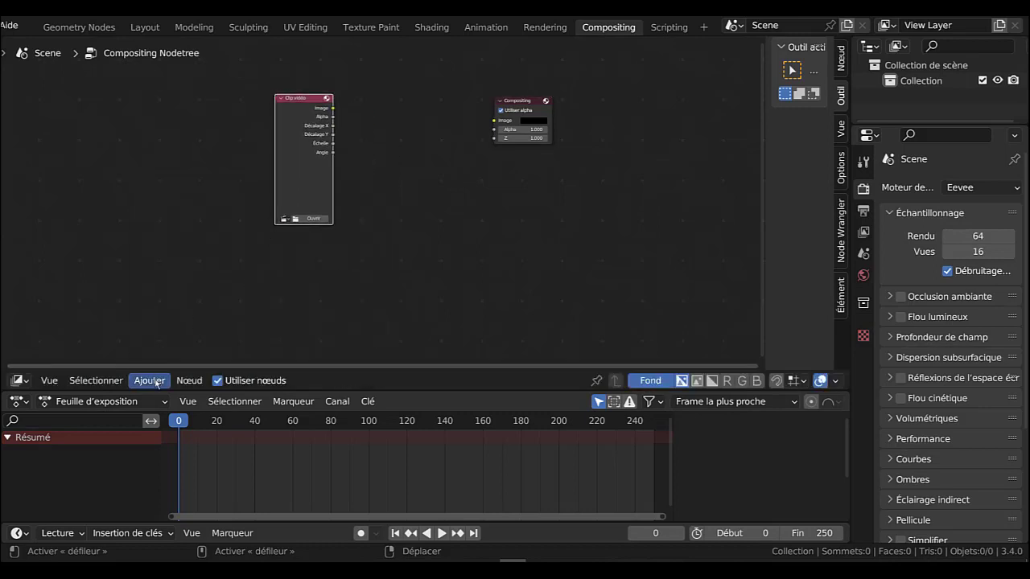
Add a Visualiseur output node and place it directly below the Compositing node.
click(157, 381)
mouse_move(164, 325)
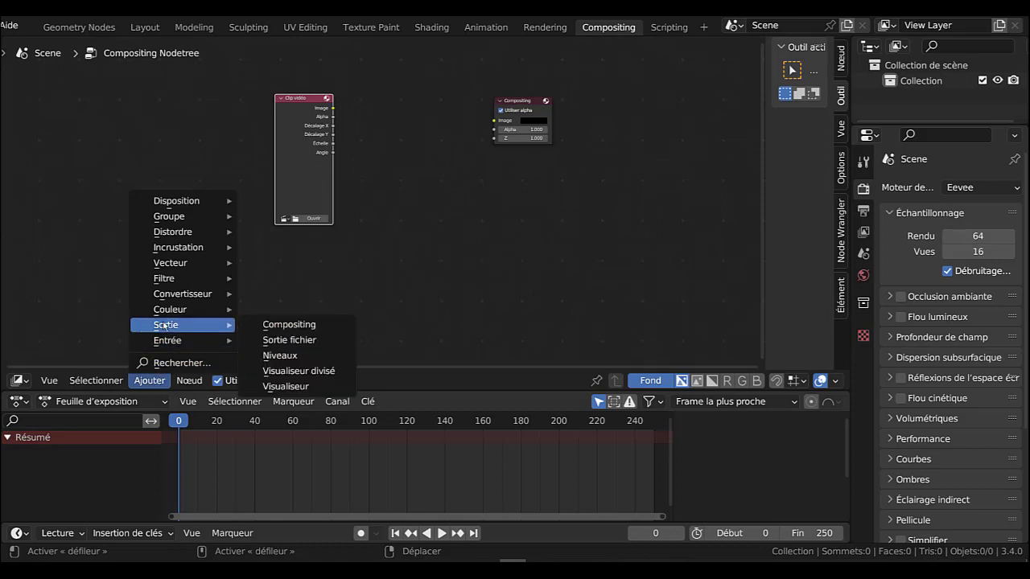
click(289, 387)
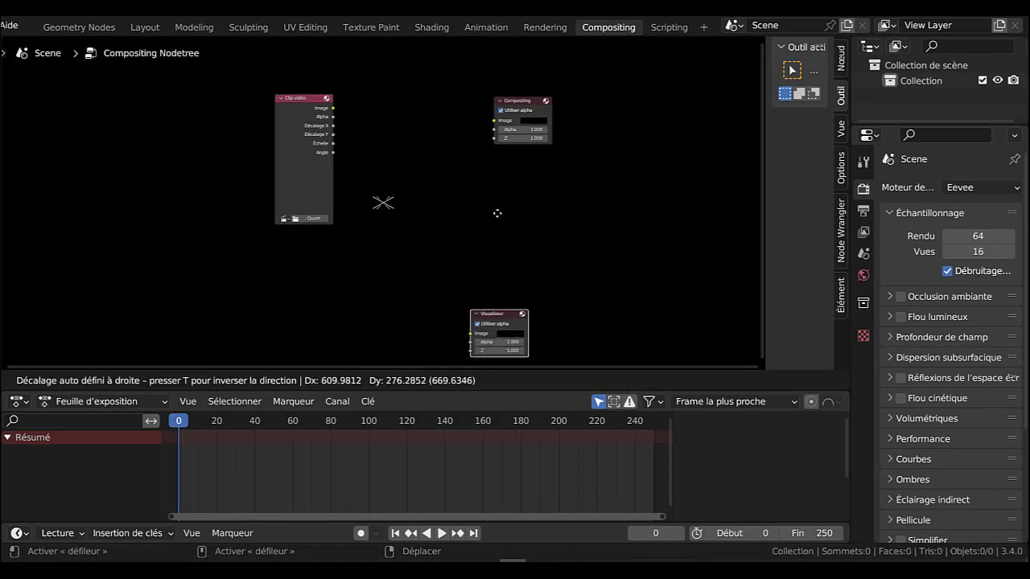
click(486, 161)
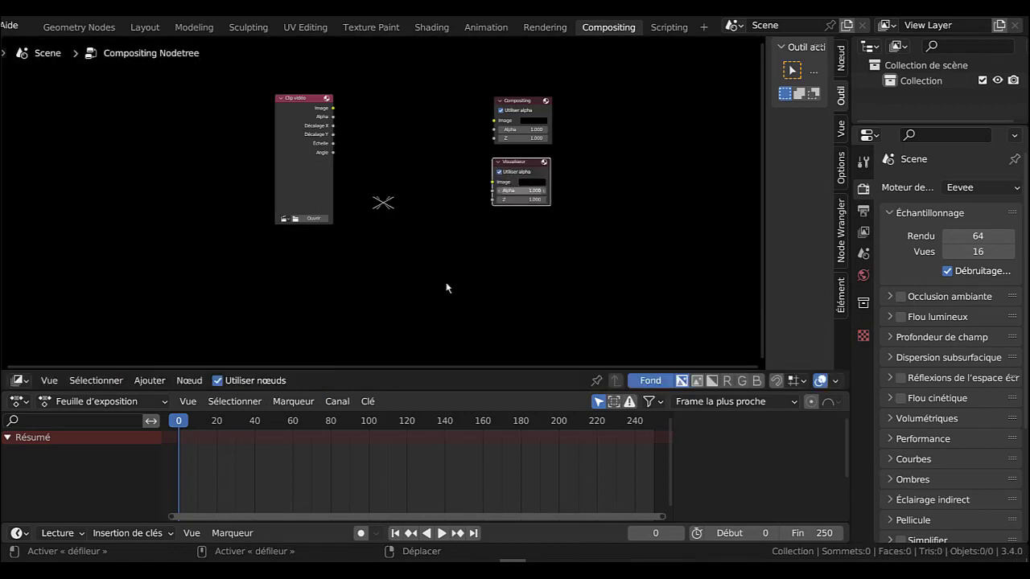
Add an Incrustation keying node and place it between the Clip vidéo node and the output nodes, slightly lower than them.
click(150, 380)
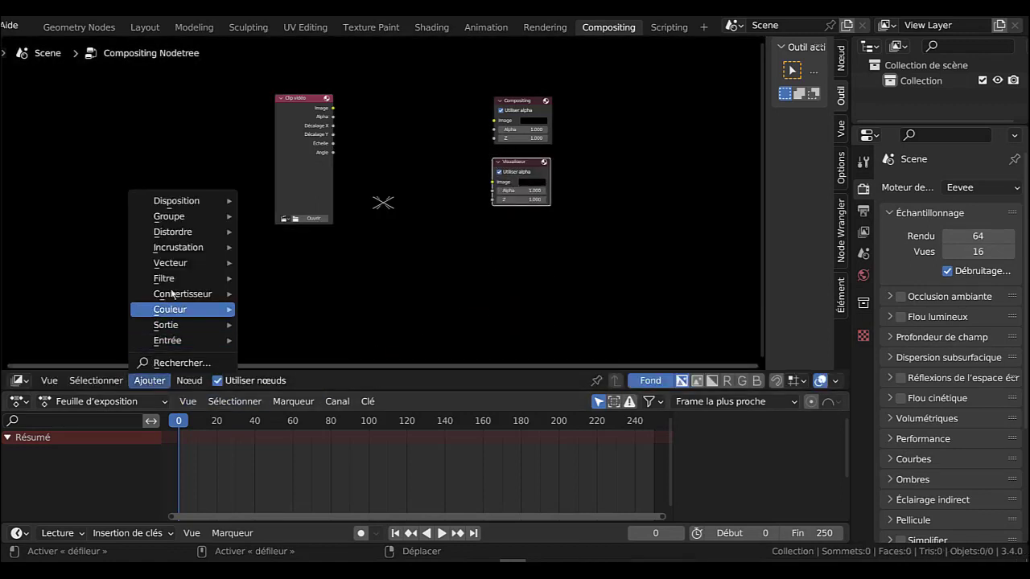
mouse_move(165, 250)
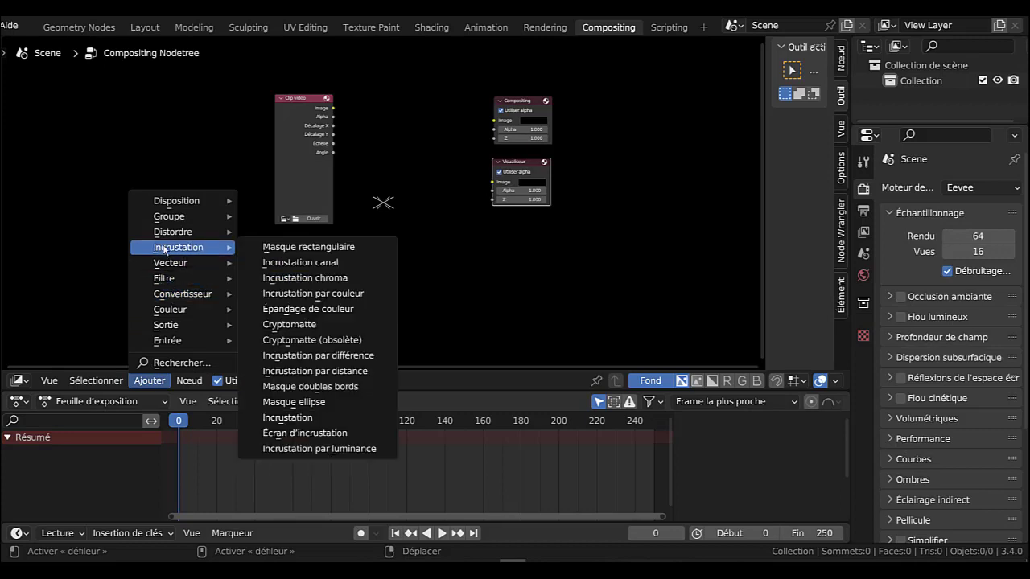
click(295, 418)
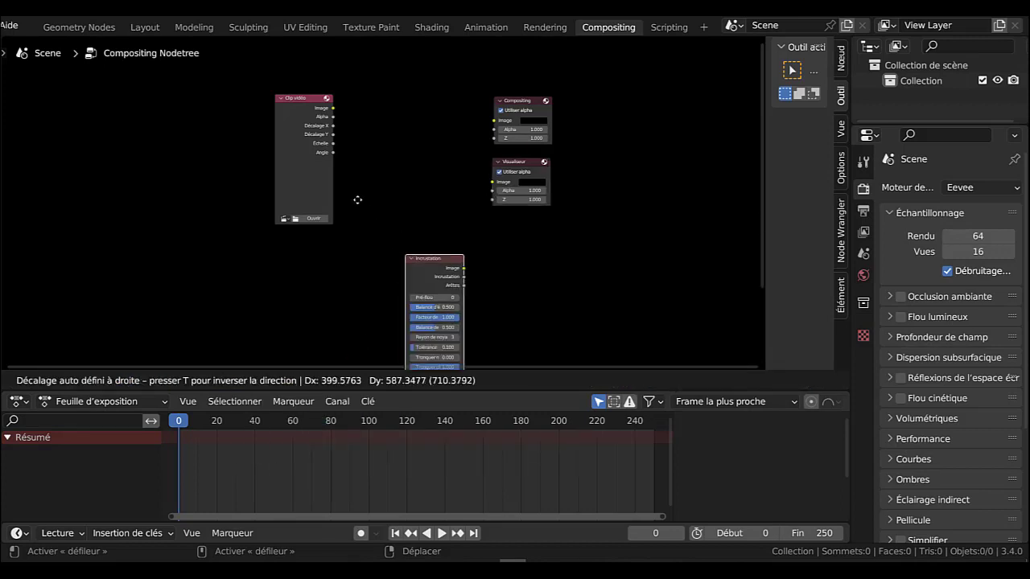
click(372, 118)
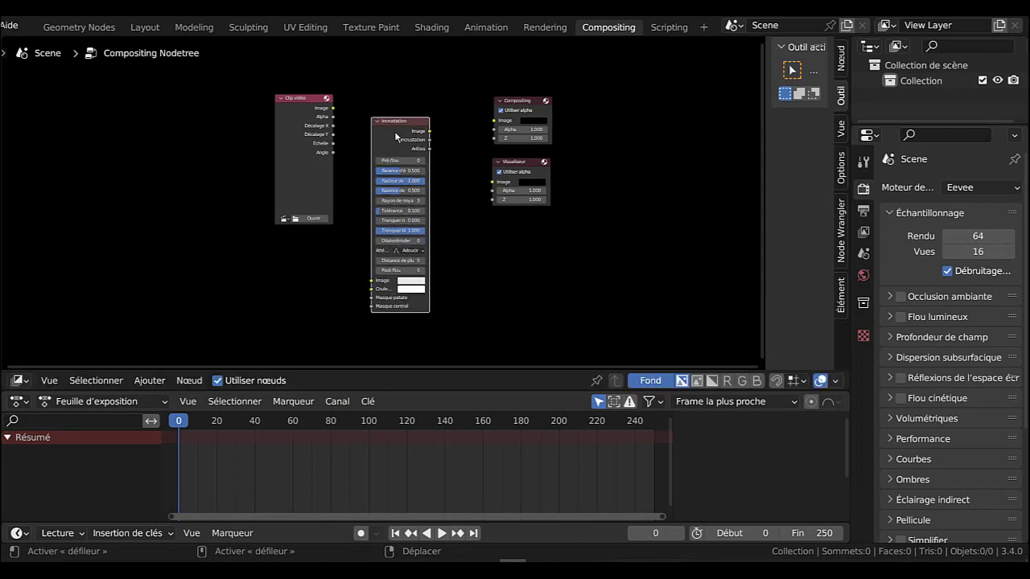
drag(394, 131, 395, 172)
middle_drag(241, 287, 162, 325)
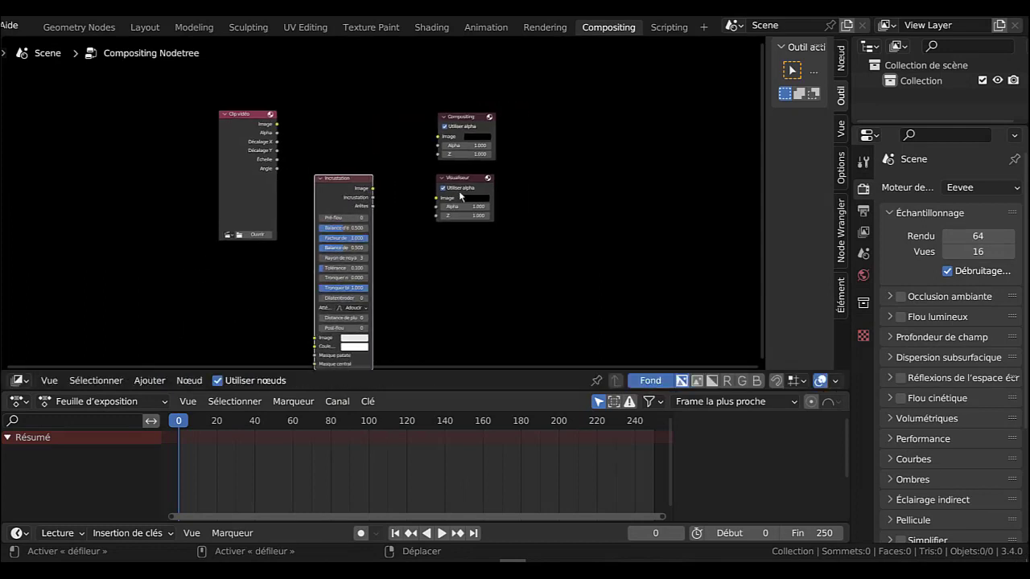
Connect the Clip vidéo node's Image output to the Visualiseur's Image input and insert the Incrustation node into that link.
scroll(375, 260, up, 1)
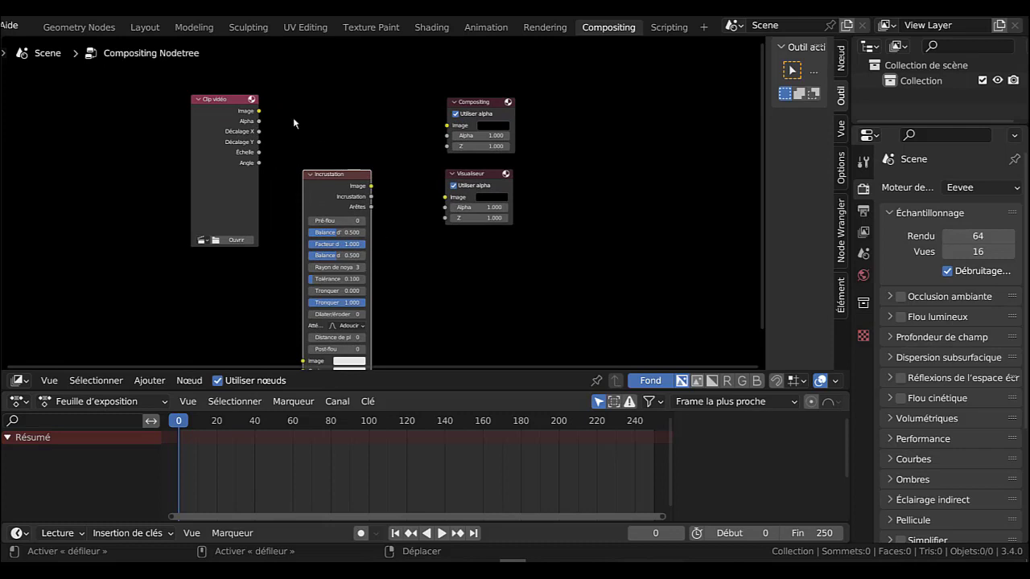
drag(259, 112, 441, 231)
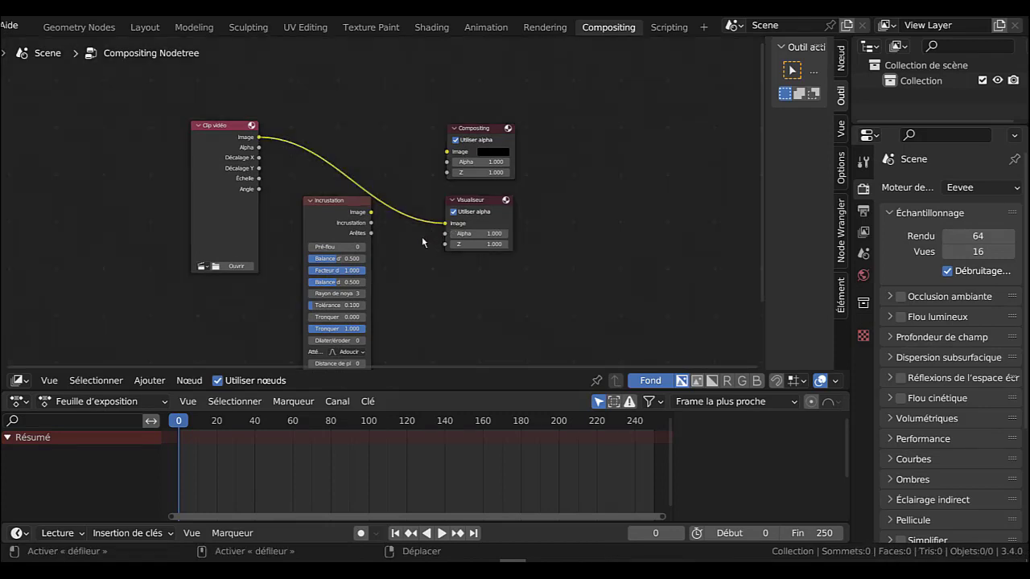
drag(325, 205, 322, 232)
scroll(519, 258, down, 1)
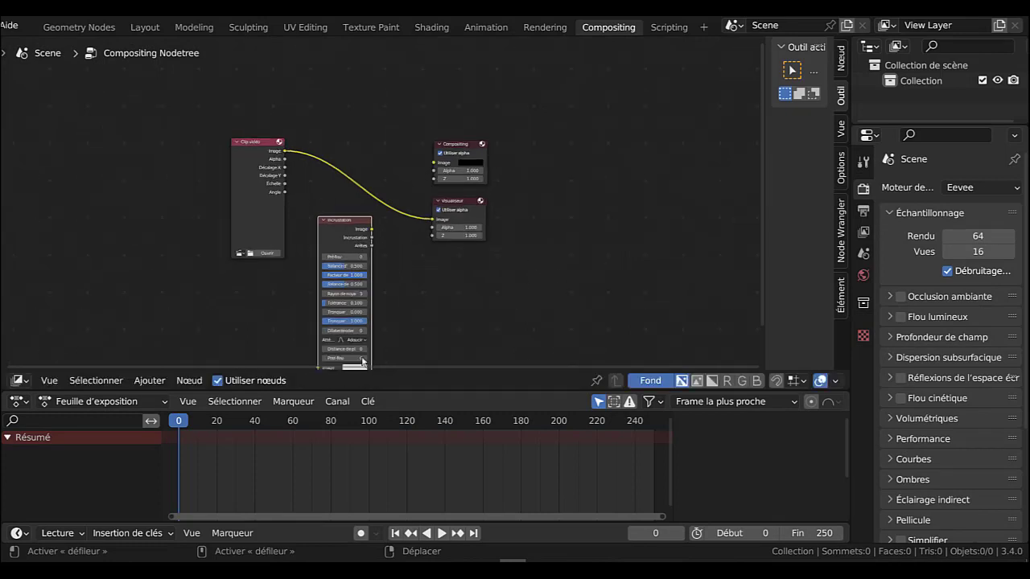
mouse_move(178, 420)
mouse_down()
mouse_move(261, 420)
mouse_move(173, 420)
mouse_up()
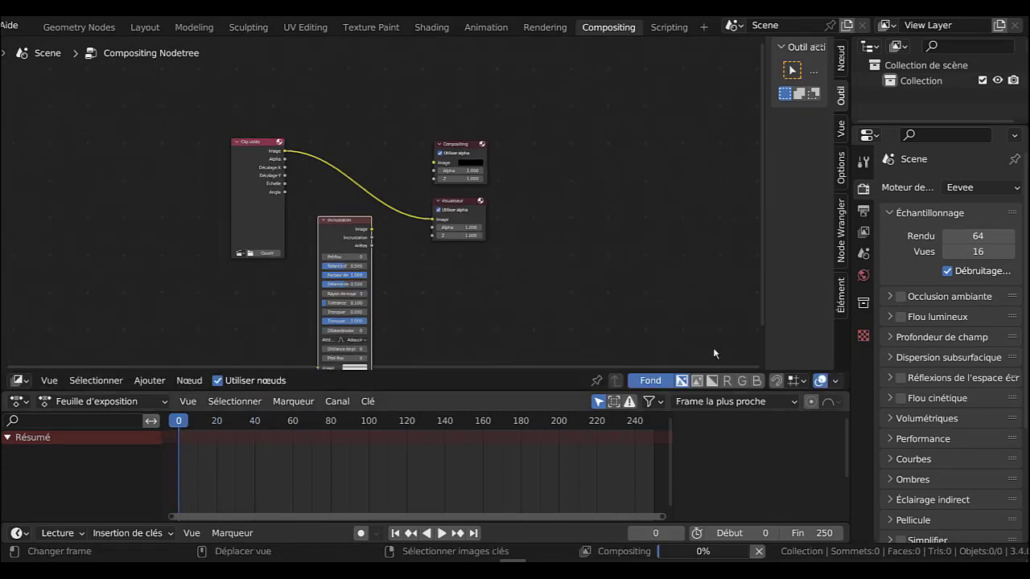
scroll(523, 231, up, 2)
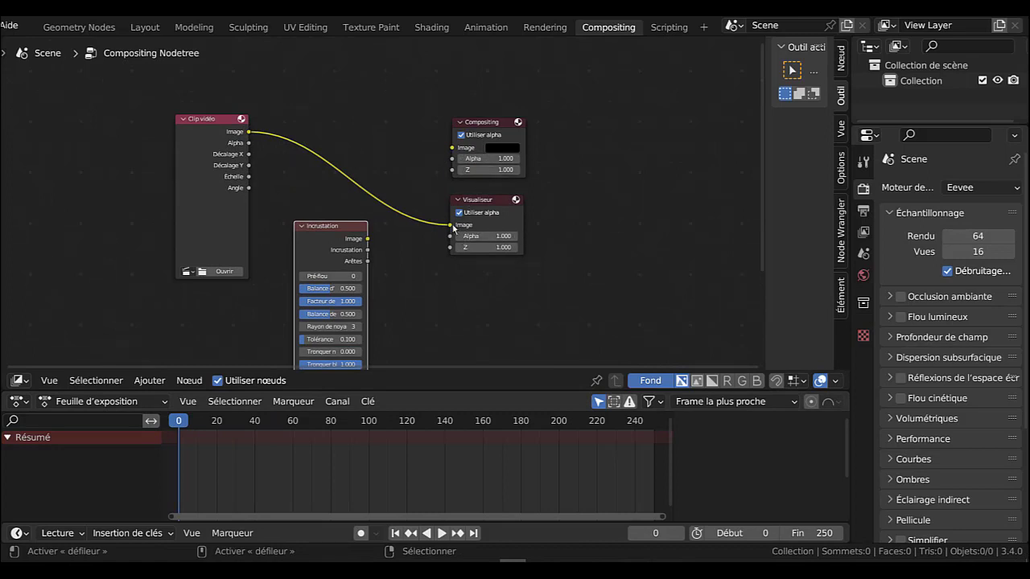
drag(329, 243, 333, 130)
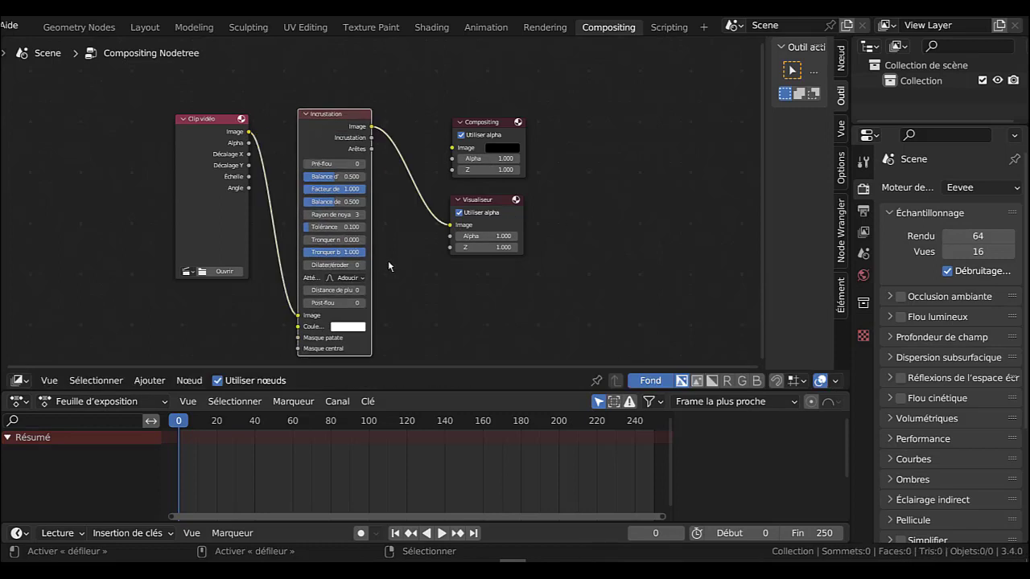
Scrub the timeline to frame 2 and narrow the node editor's sidebar.
click(298, 421)
drag(299, 420, 183, 420)
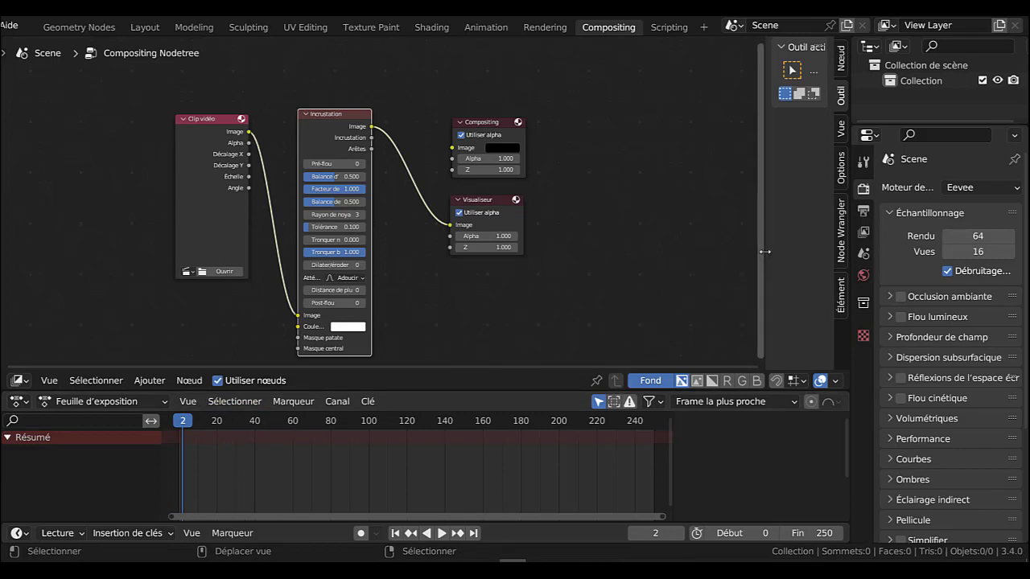
drag(751, 251, 708, 252)
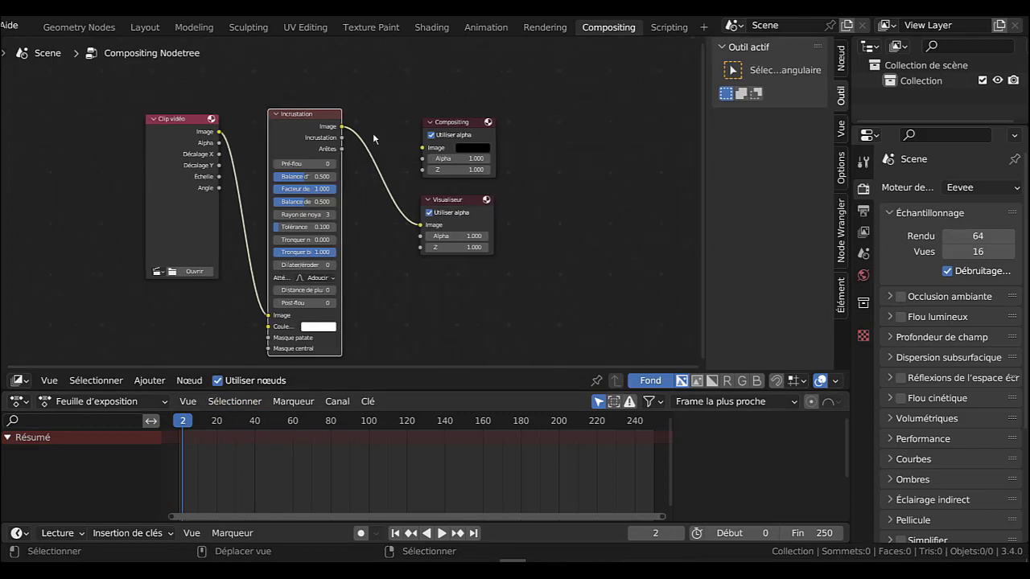
mouse_move(421, 225)
mouse_down()
mouse_move(422, 150)
mouse_move(421, 225)
mouse_up()
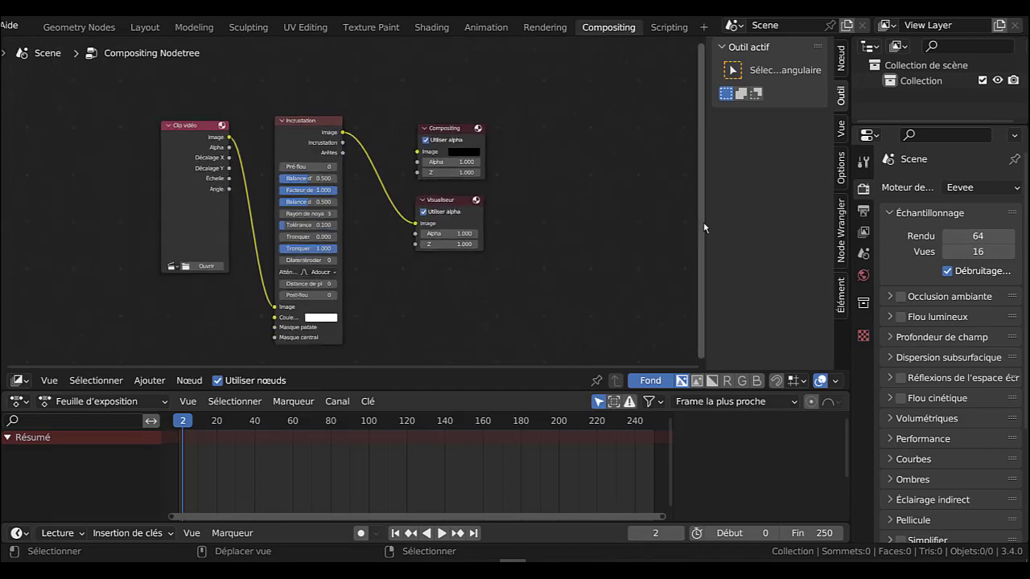
drag(702, 219, 828, 223)
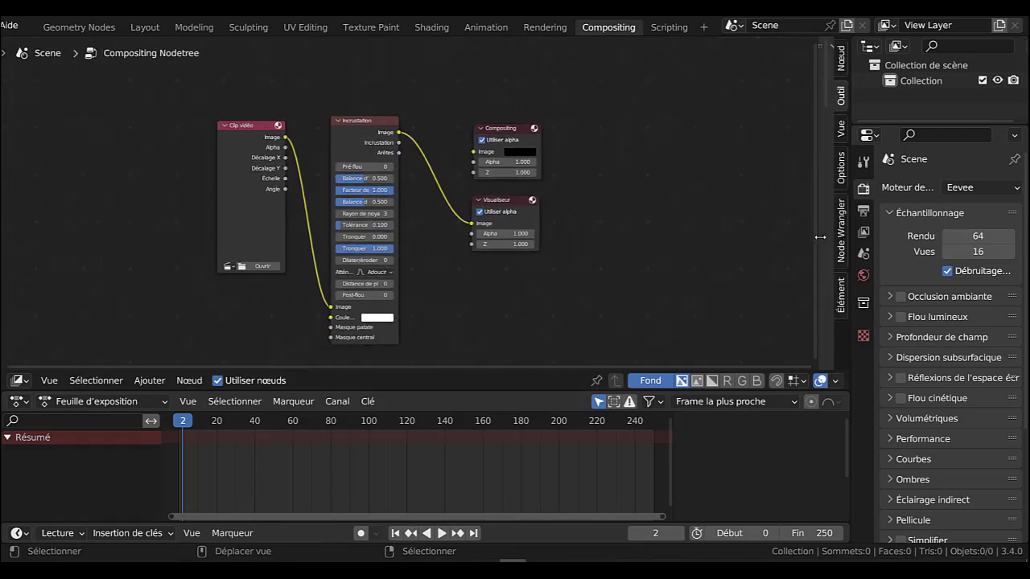
Load the dinosaure 200.mp4 clip into the Clip vidéo node.
scroll(515, 225, up, 2)
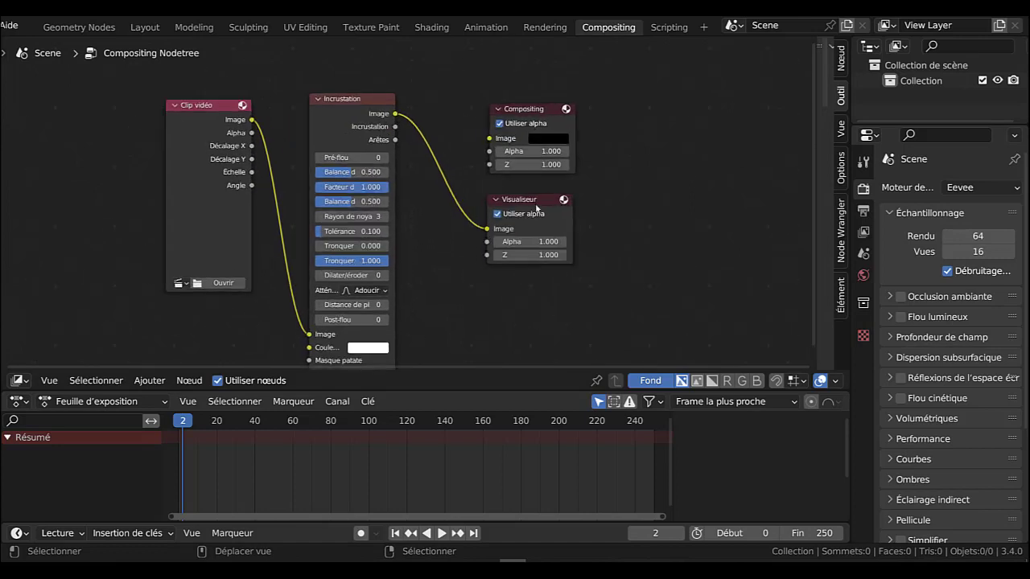
scroll(309, 287, down, 1)
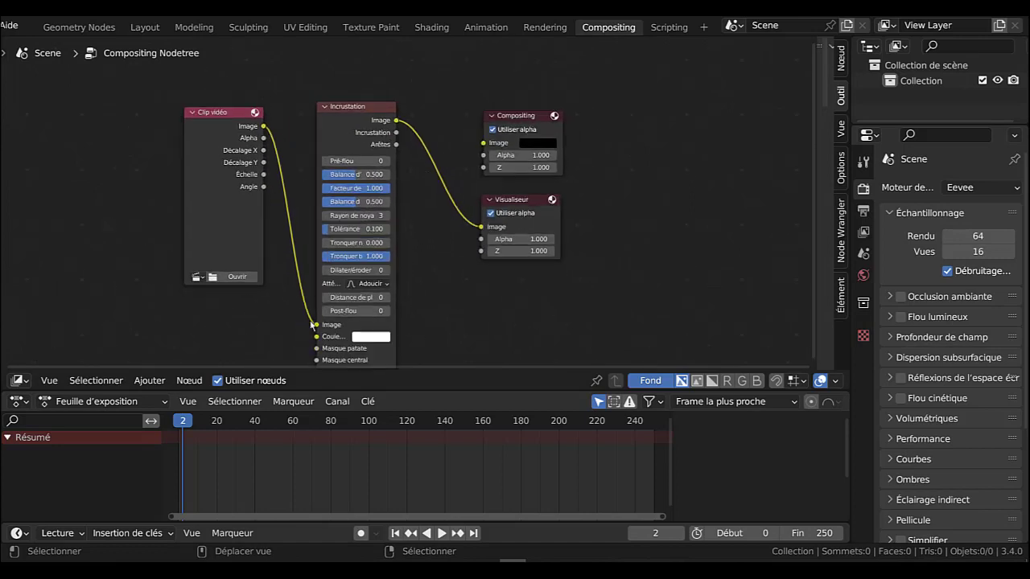
click(197, 277)
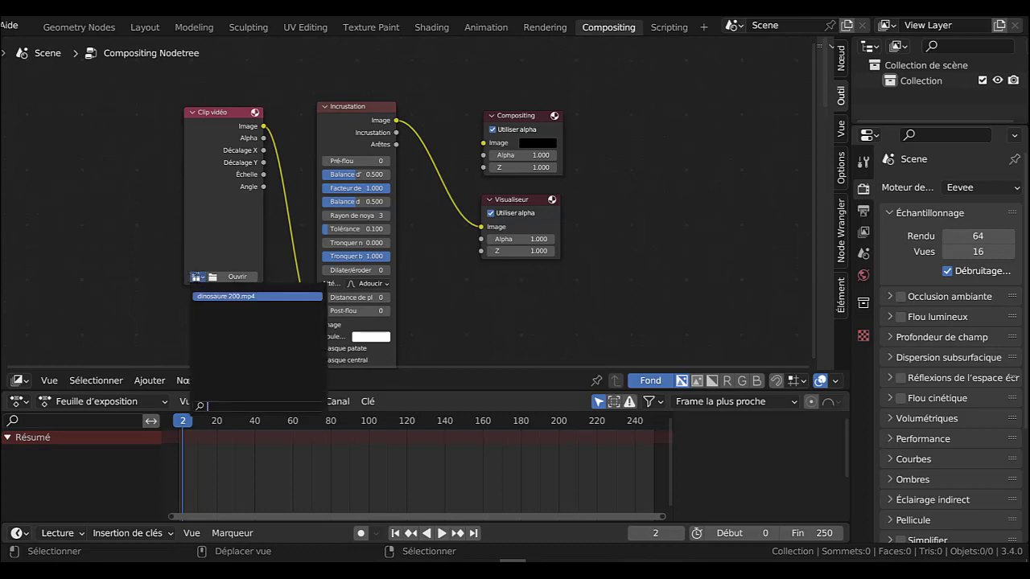
click(196, 276)
click(197, 277)
click(223, 296)
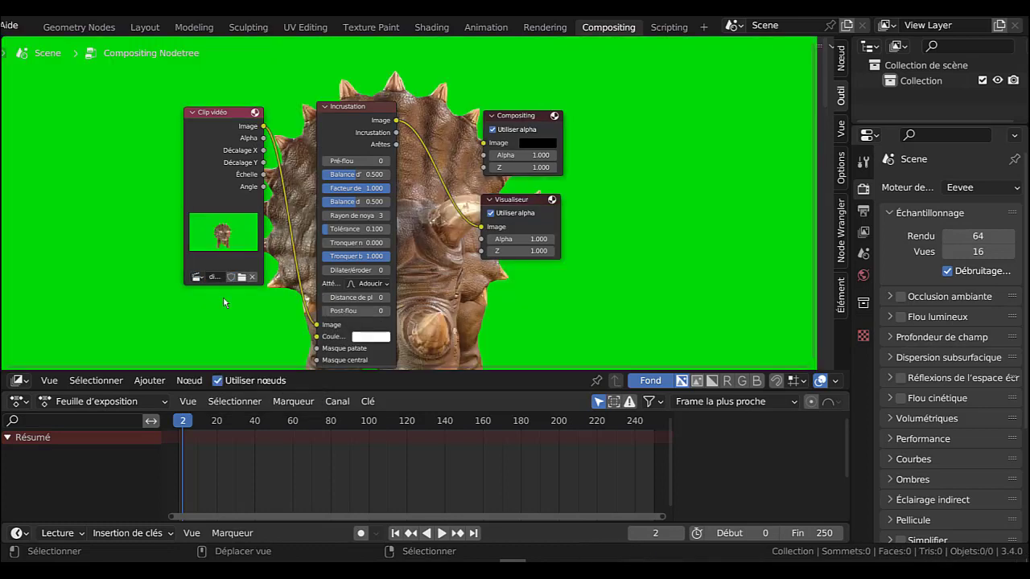
Preview the clip from frame 51 on the timeline and return to frame 0.
scroll(750, 282, down, 2)
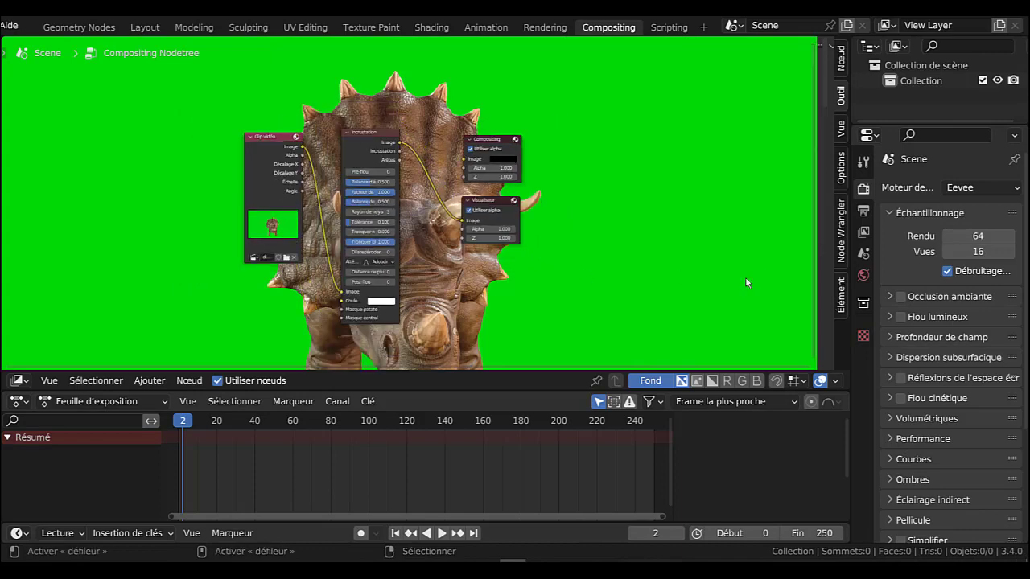
click(276, 420)
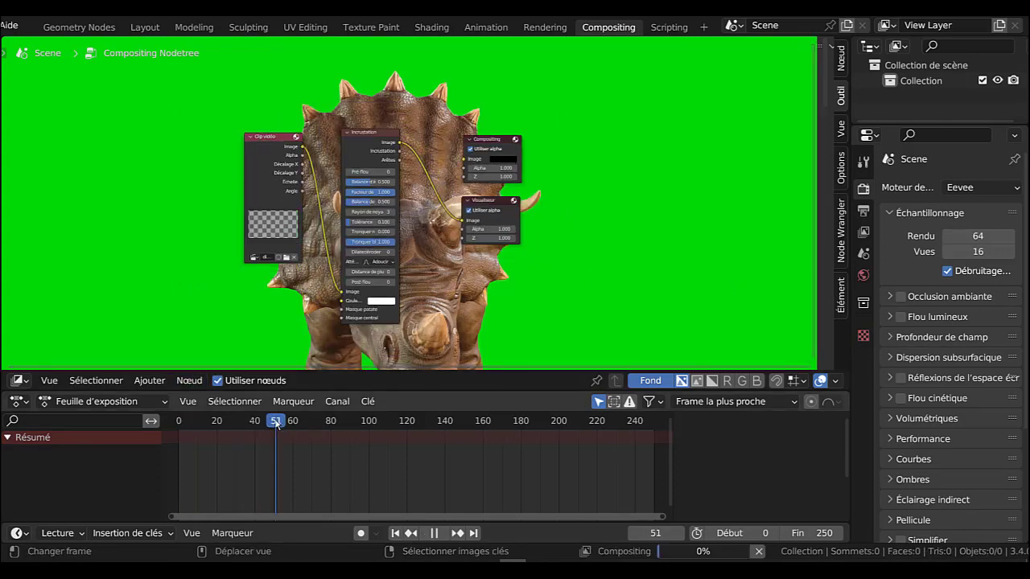
key(Escape)
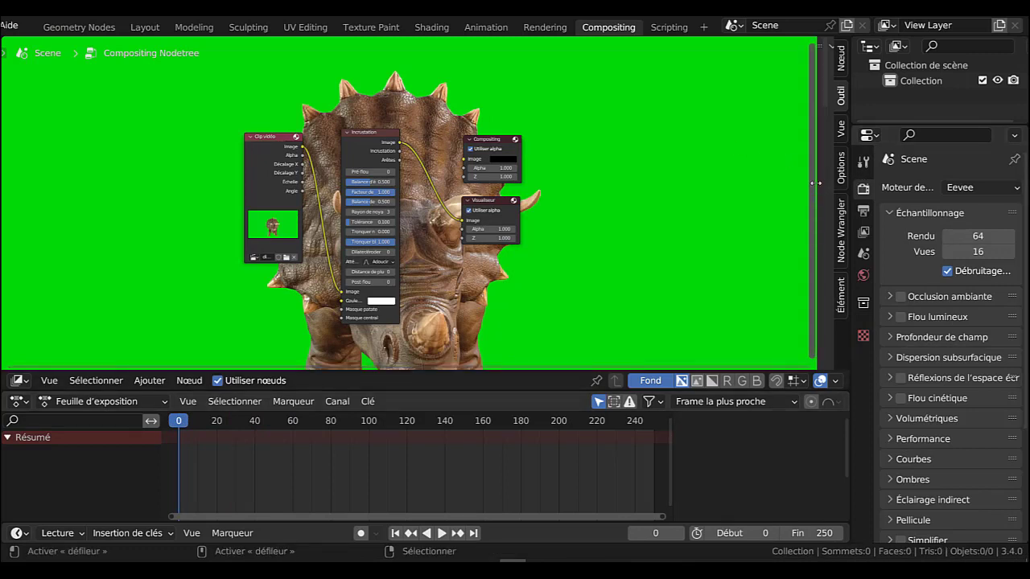
Hide the node editor's sidebar and widen the Outliner and Properties areas to take up more of the workspace.
drag(812, 189, 639, 186)
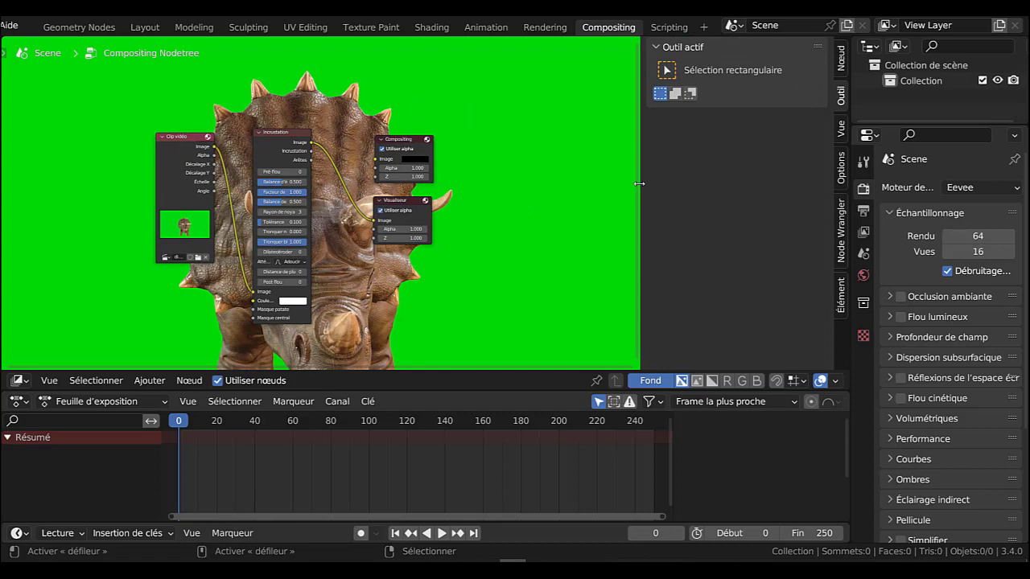
key(n)
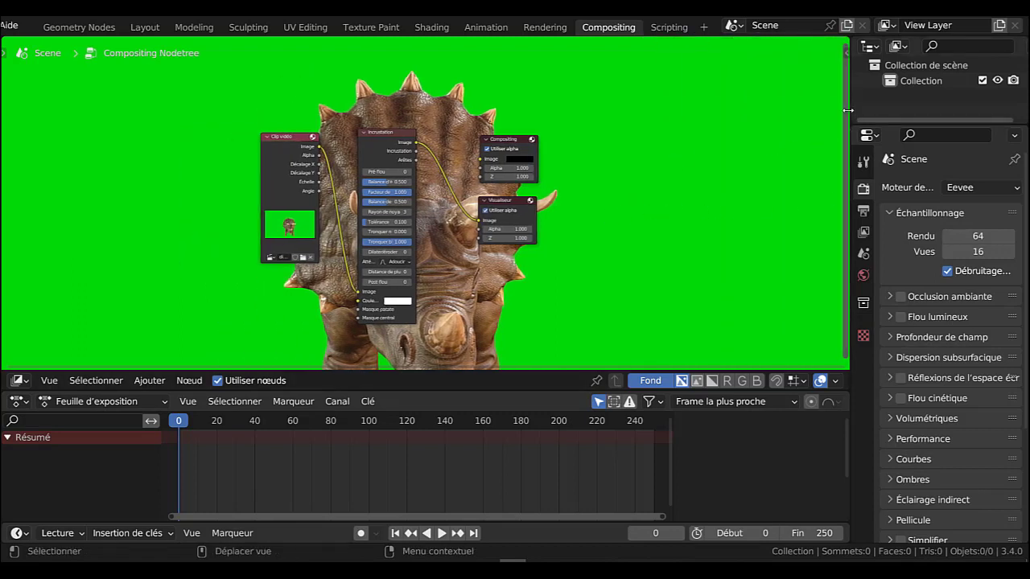
drag(848, 110, 606, 134)
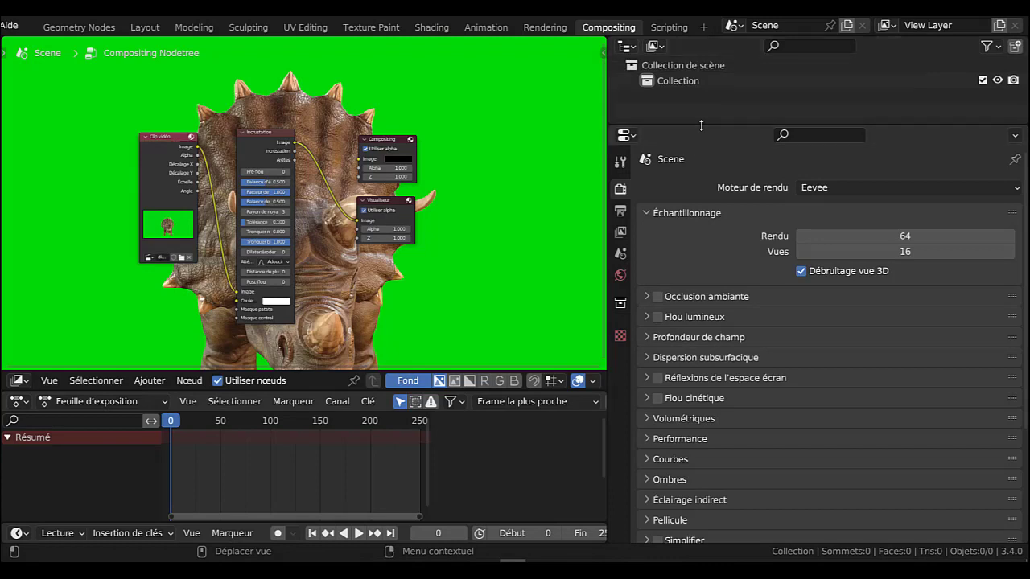
Make the Outliner area taller and change it into an Image Editor (Éditeur d'image).
drag(701, 126, 702, 246)
click(623, 47)
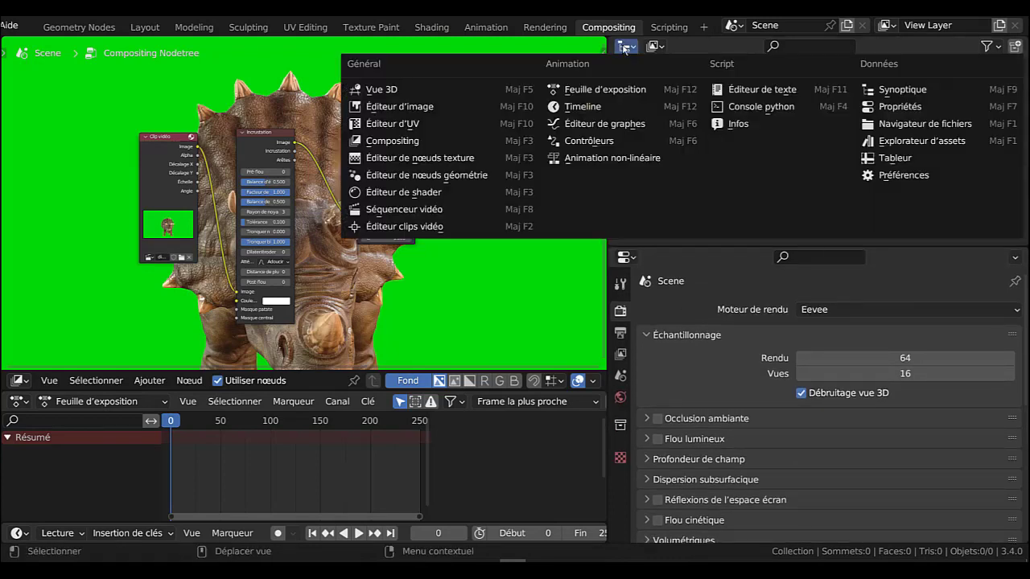
click(403, 106)
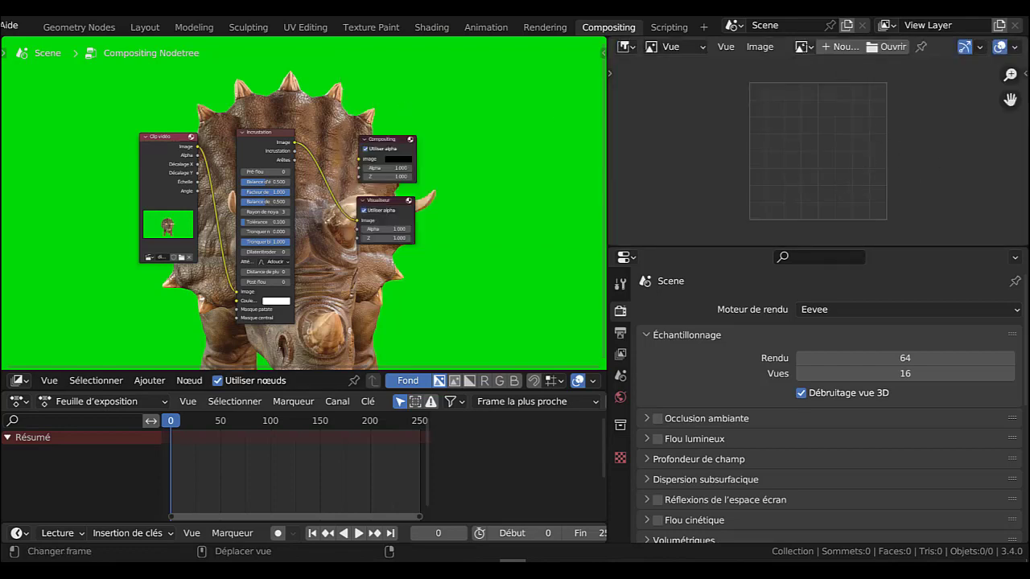
Display the Viewer Node image in the Image Editor and fit the dinosaur frame in the view.
click(803, 46)
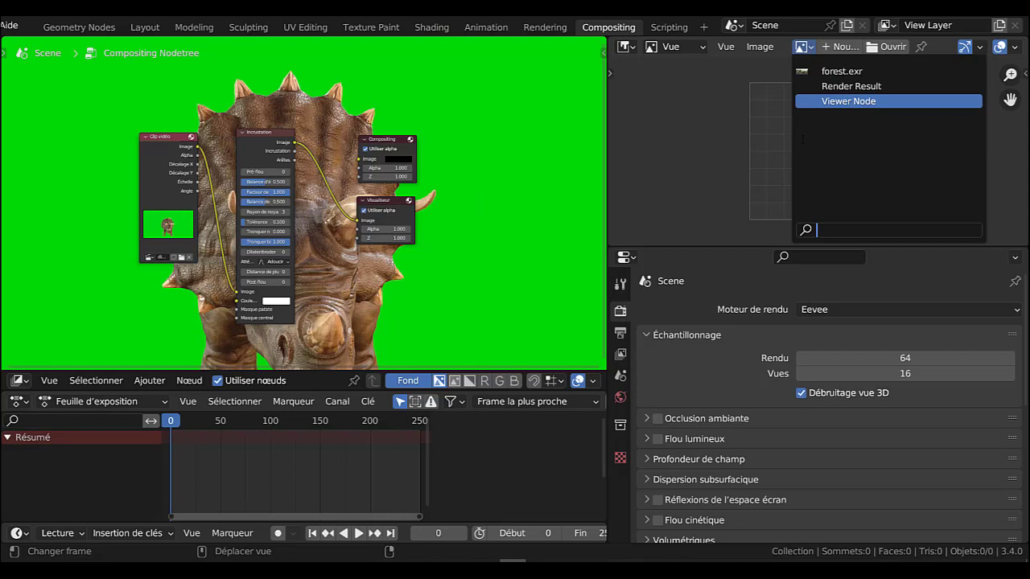
click(848, 101)
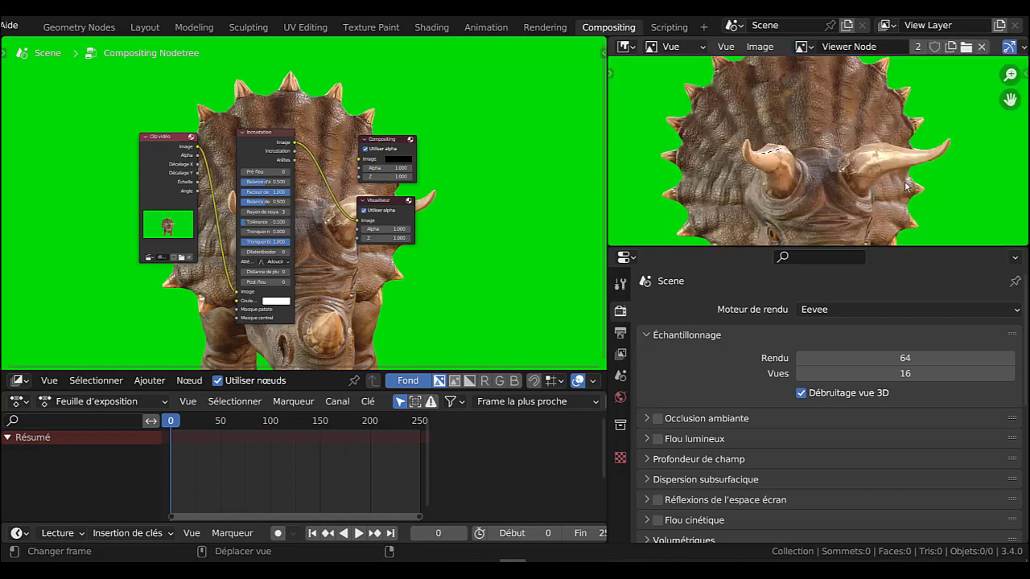
key(Home)
scroll(905, 173, up, 1)
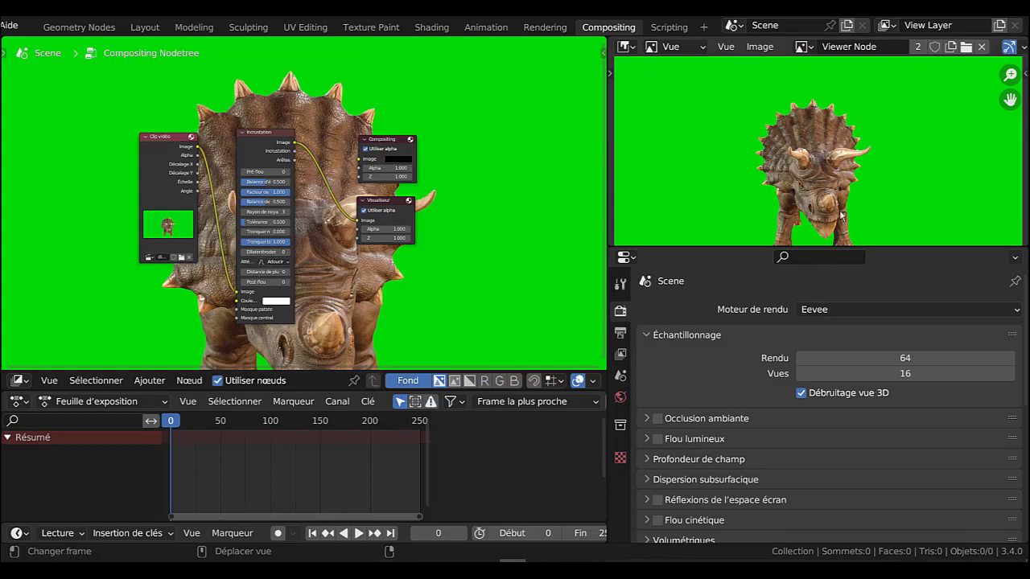
Set the Incrustation node's key colour by sampling the green background in the Viewer Node image.
scroll(225, 318, up, 3)
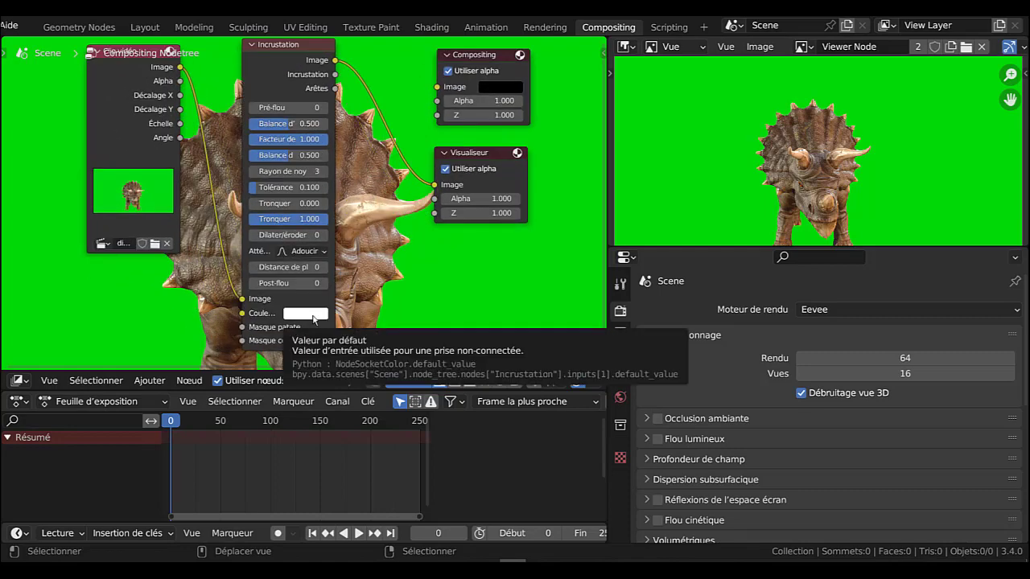
click(311, 319)
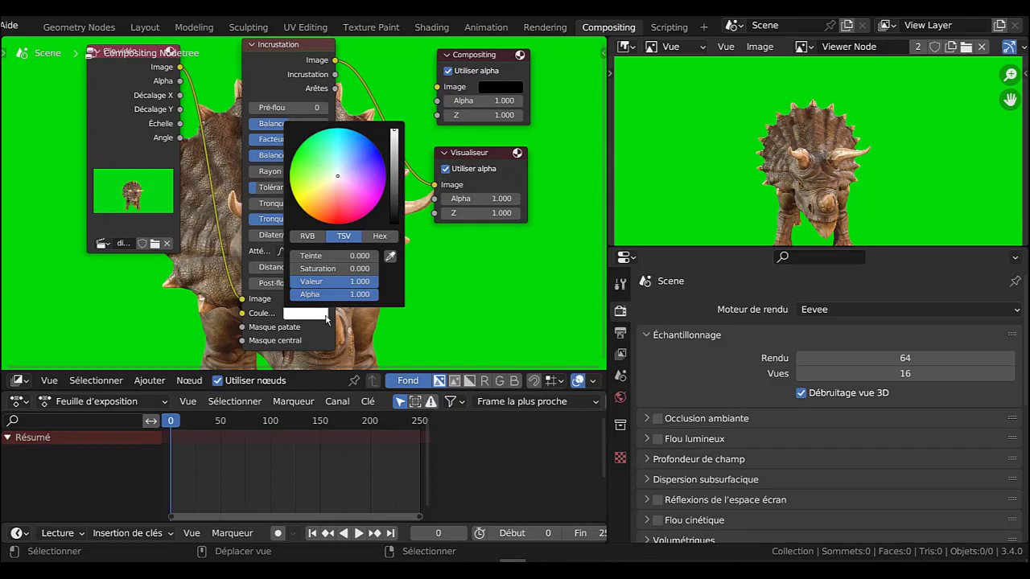
click(391, 256)
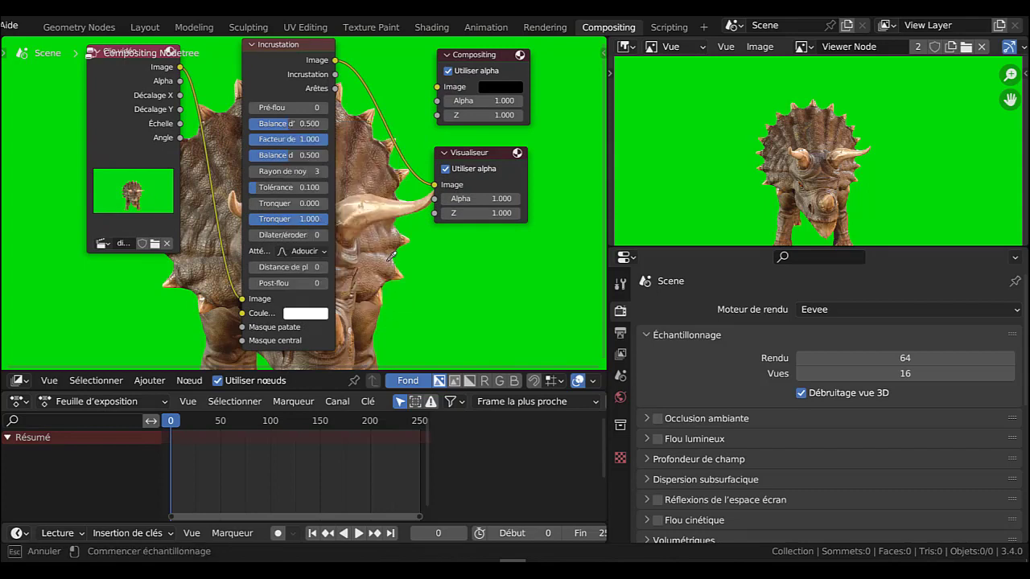
click(719, 118)
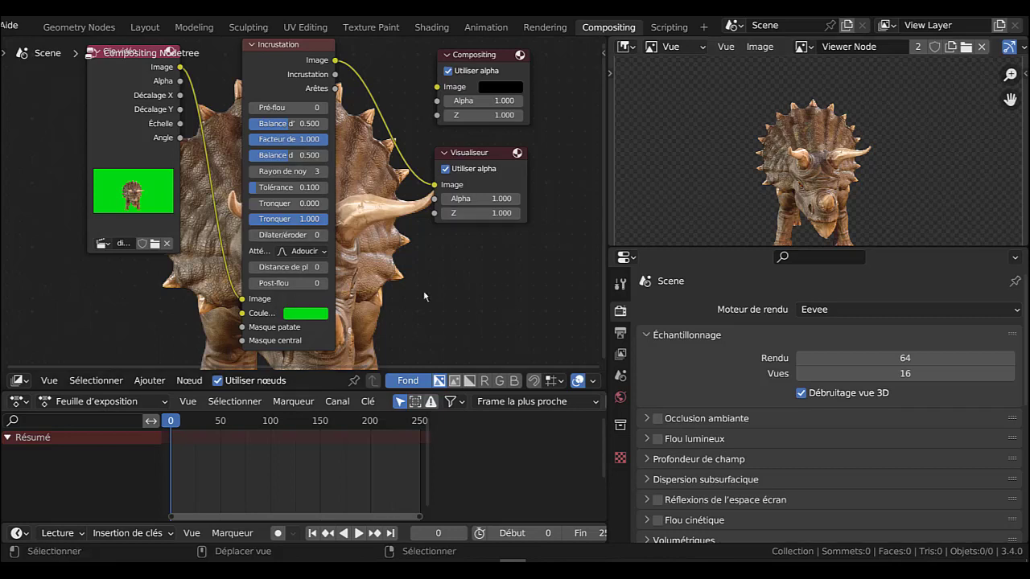
scroll(425, 297, down, 2)
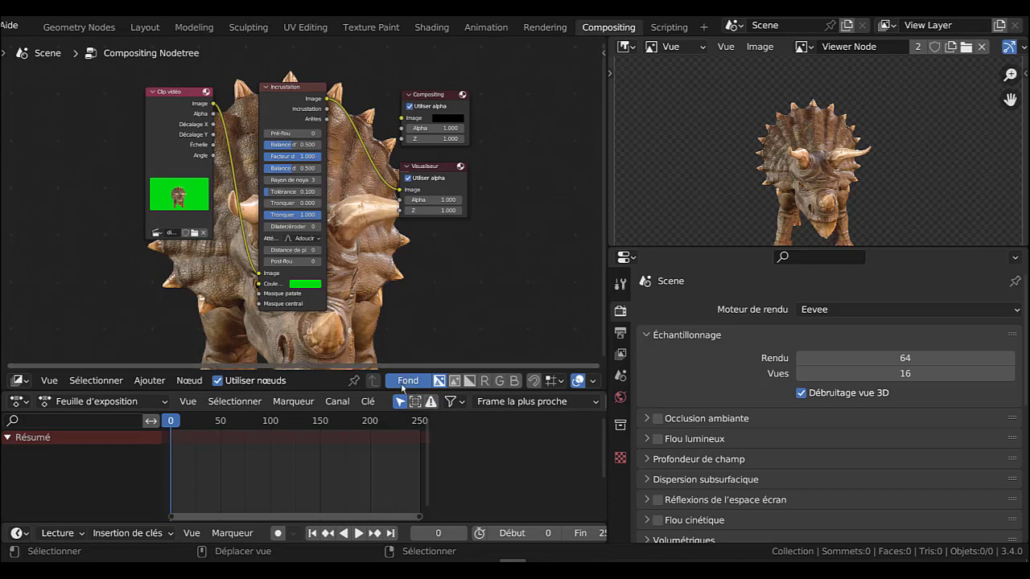
Turn off the node editor's backdrop (Fond) and widen the Image Editor and Properties areas.
click(404, 380)
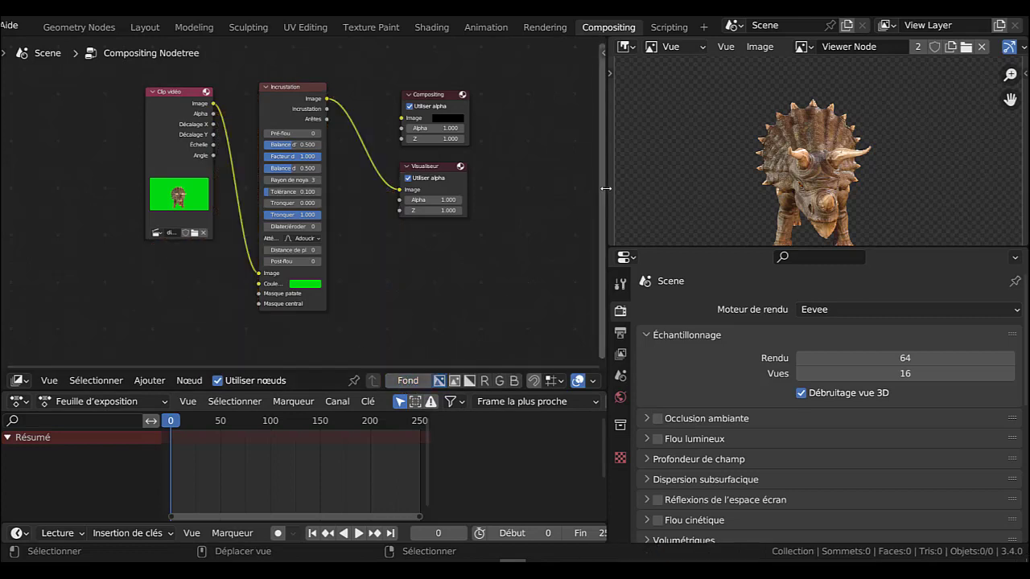
drag(605, 188, 557, 188)
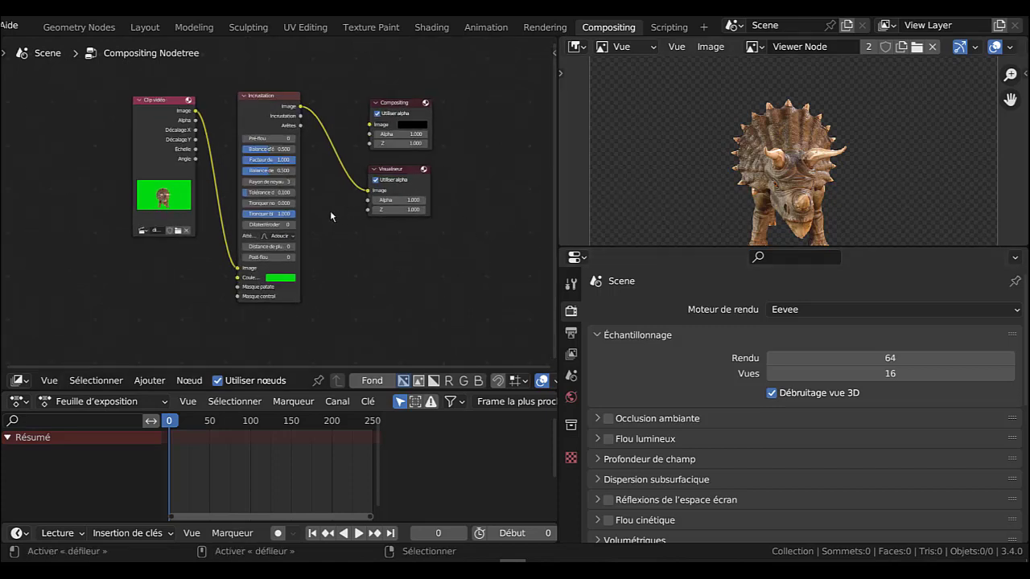
Connect the Incrustation node's Image output to the Compositing node's Image input.
scroll(330, 210, up, 1)
shift+scroll(327, 164, up, 3)
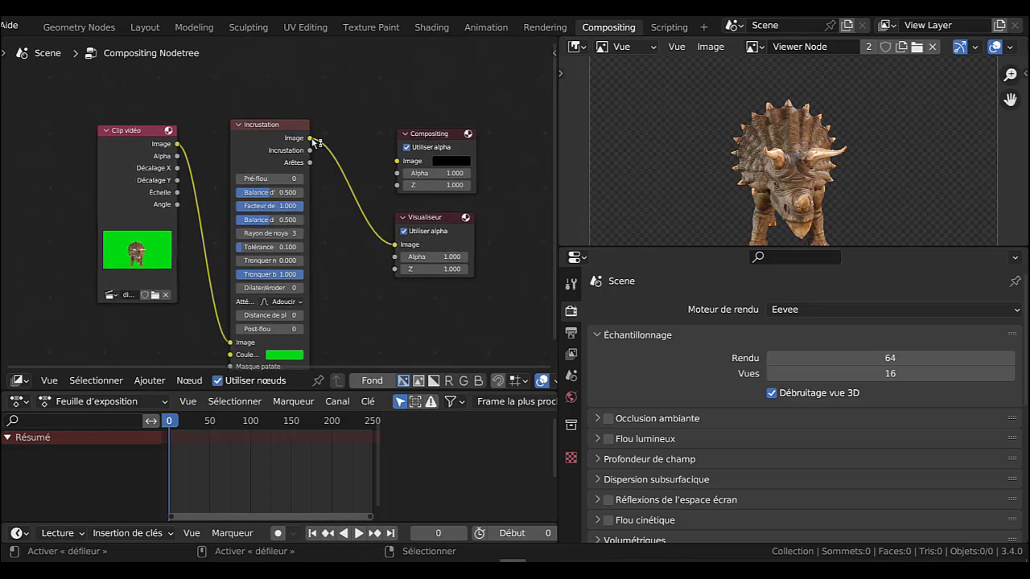
drag(311, 138, 398, 161)
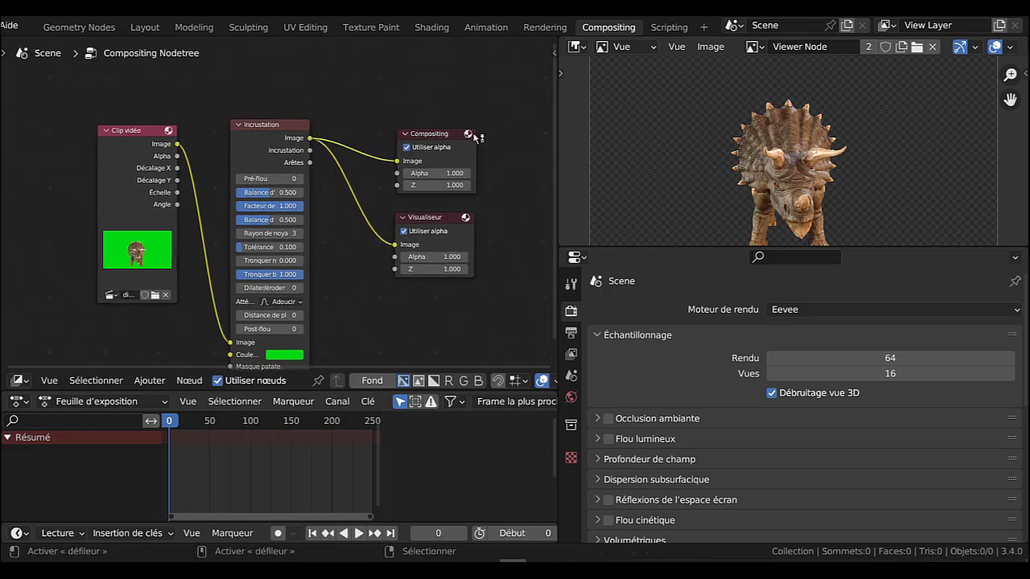
scroll(523, 170, down, 1)
scroll(689, 229, down, 3)
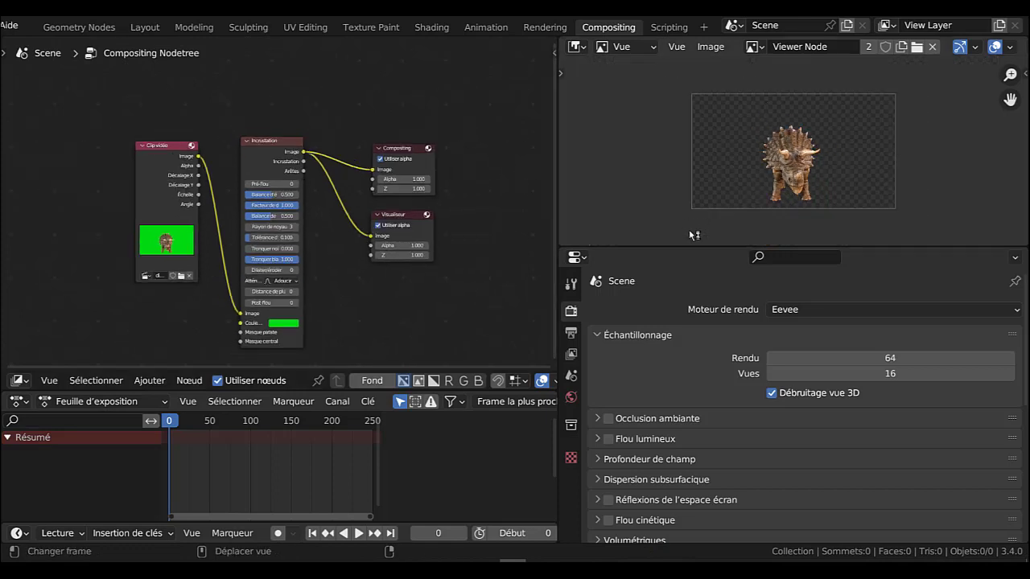
Set the scene's render output path to the Desktop (Bureau) with the file name mmmmp.
scroll(636, 391, down, 4)
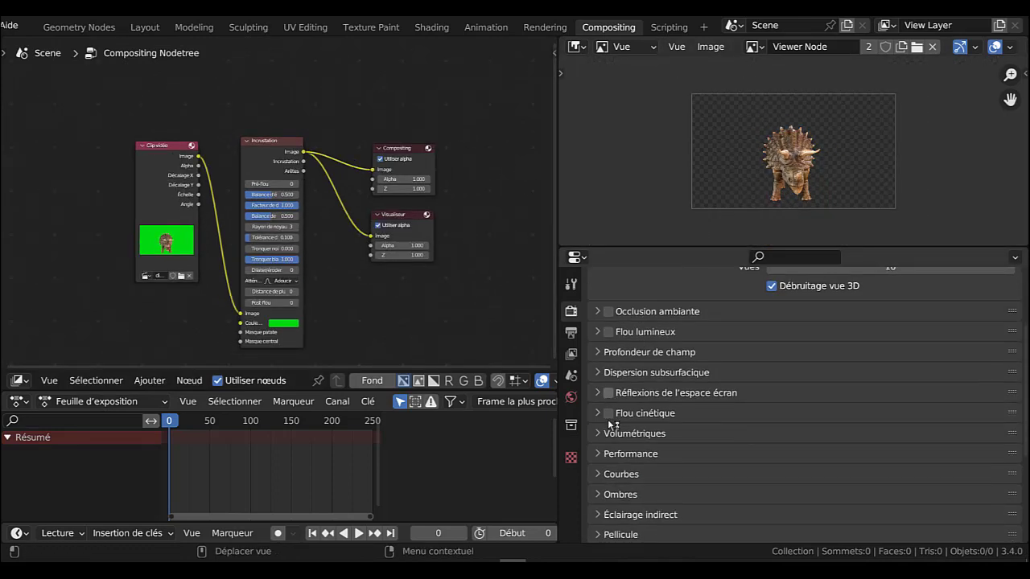
scroll(610, 409, up, 3)
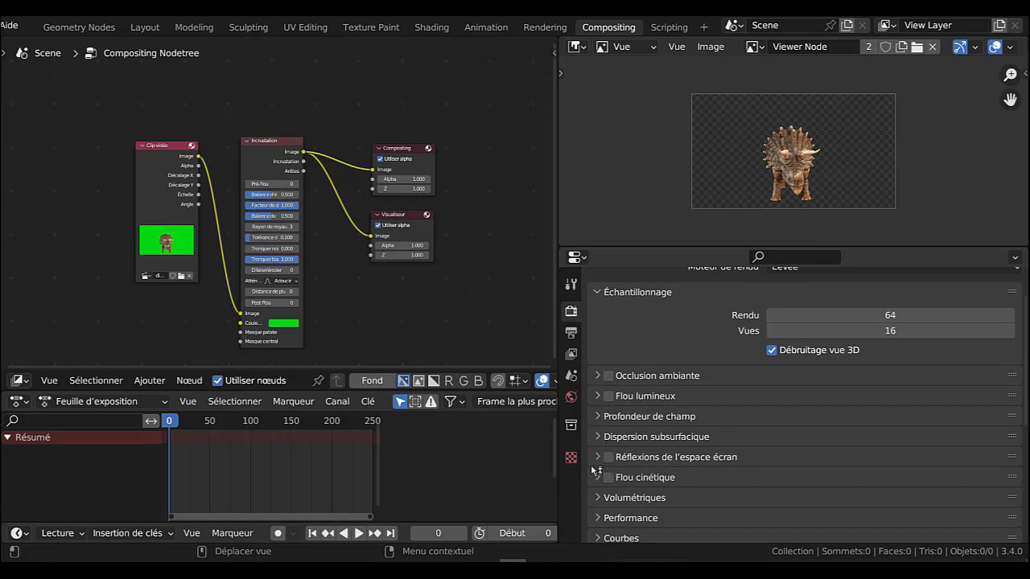
click(570, 336)
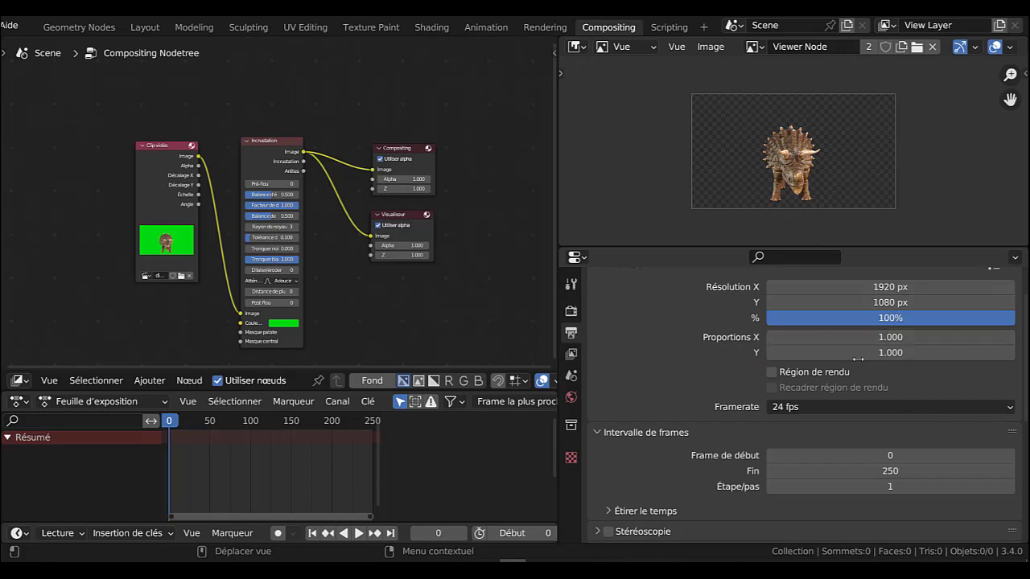
scroll(824, 399, down, 2)
scroll(843, 400, down, 3)
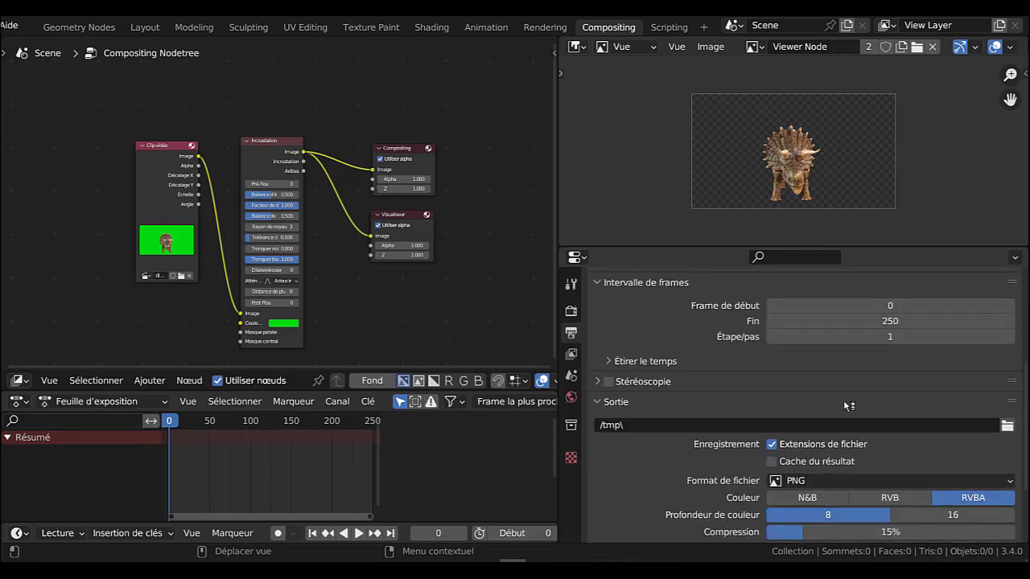
click(1007, 427)
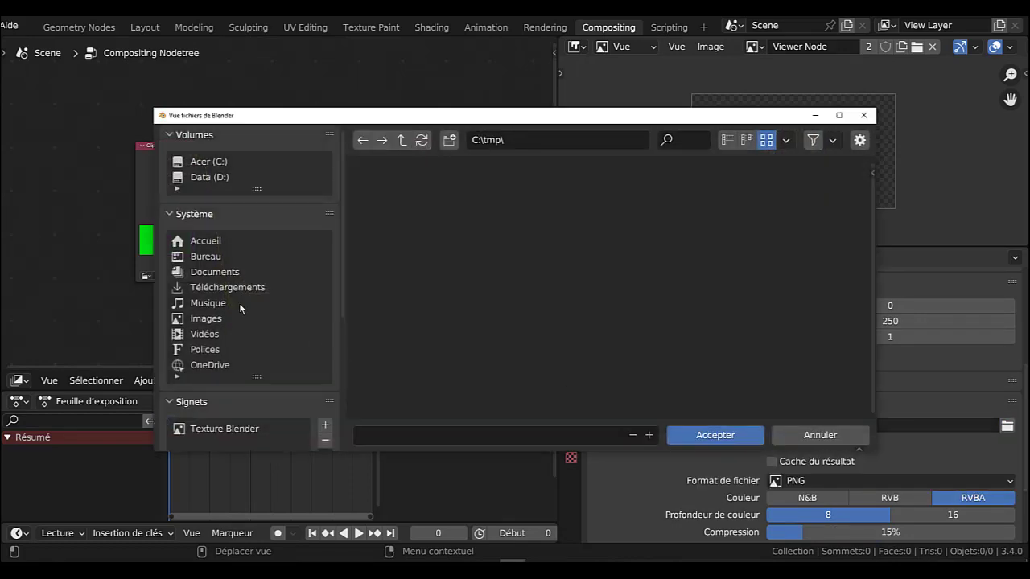
click(207, 258)
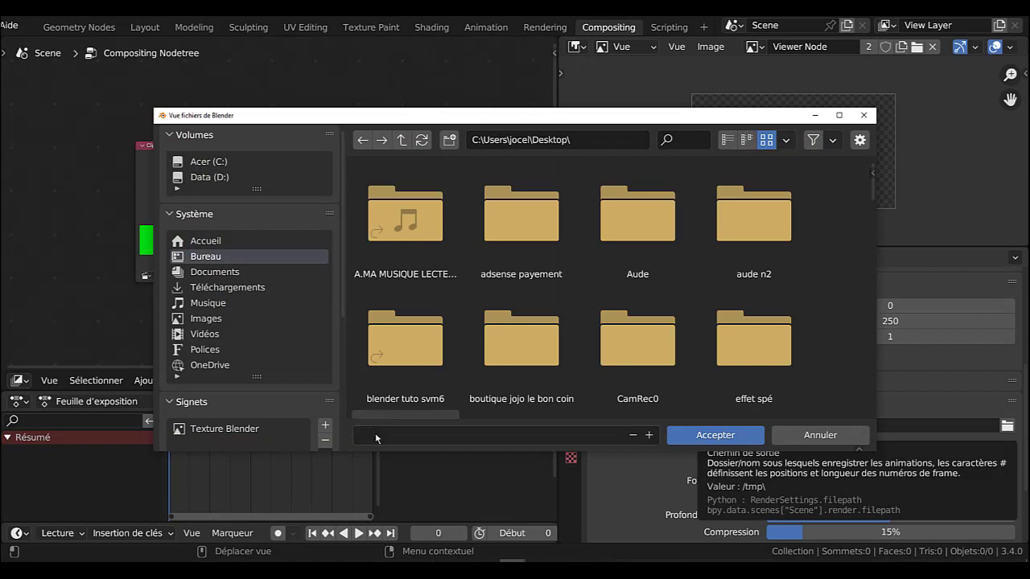
click(375, 434)
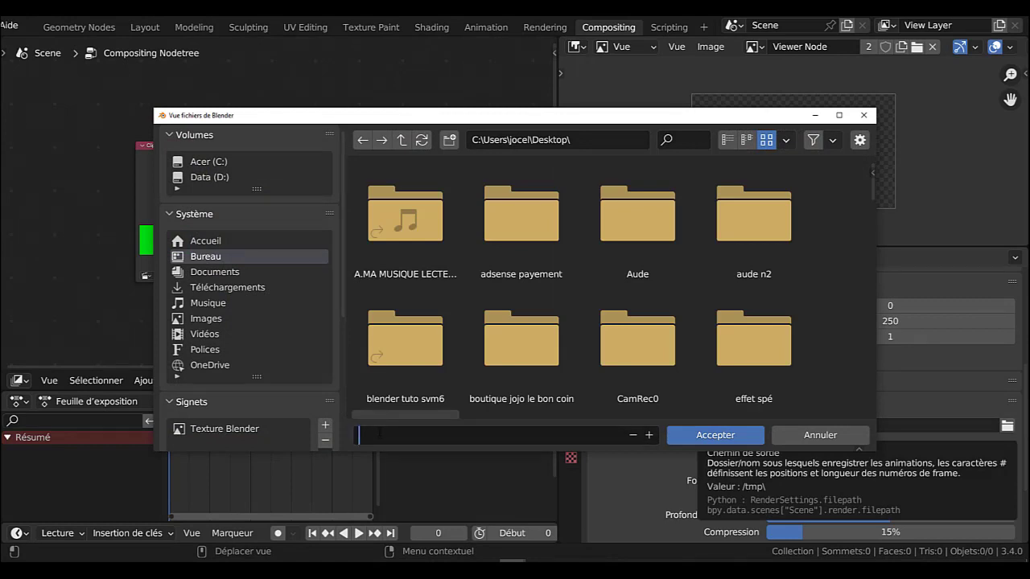
text(mmmmp)
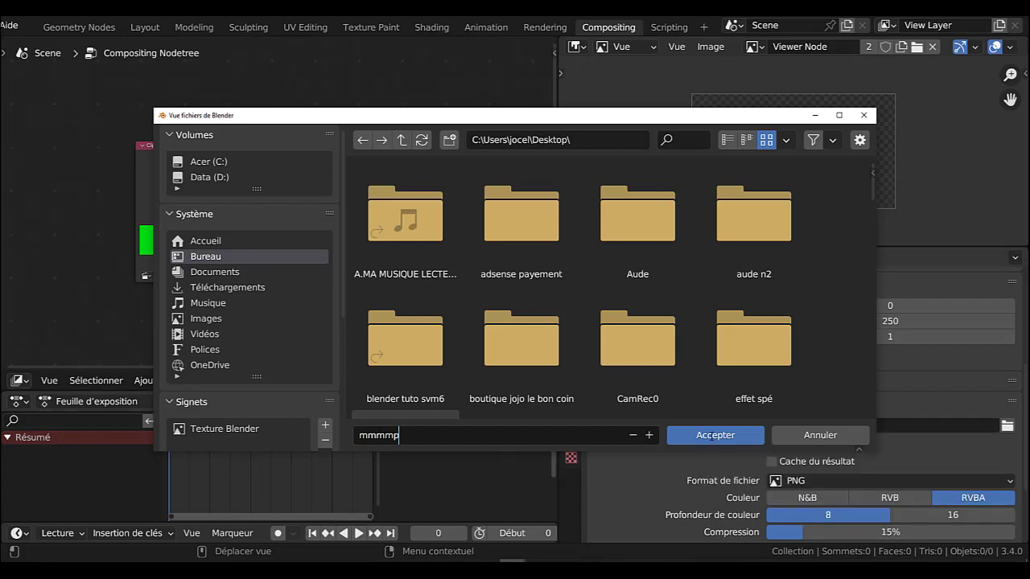
click(712, 437)
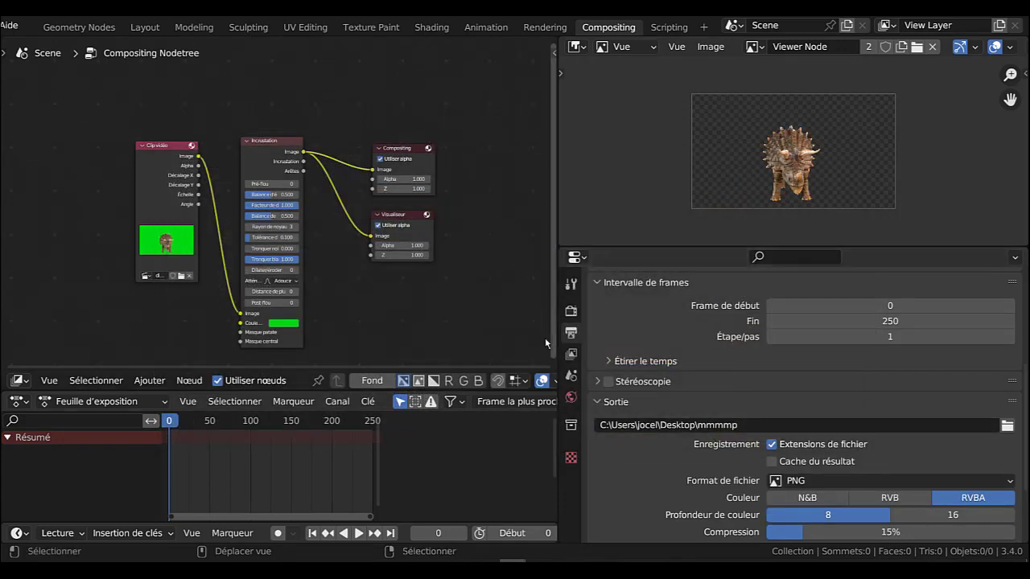
Set the output file format to Vidéo FFmpeg and its encoding container to MPEG-4.
scroll(886, 506, down, 4)
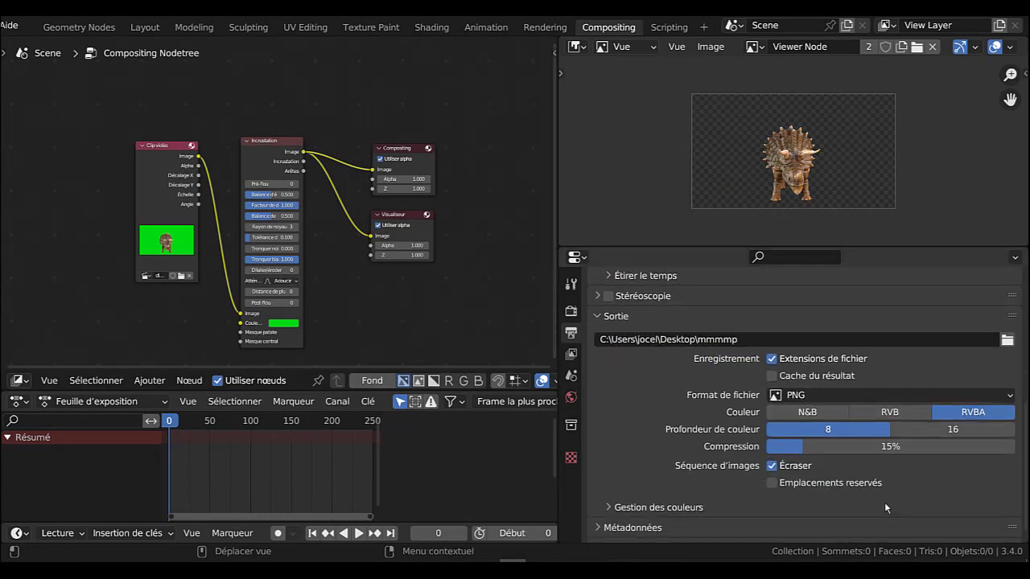
click(902, 379)
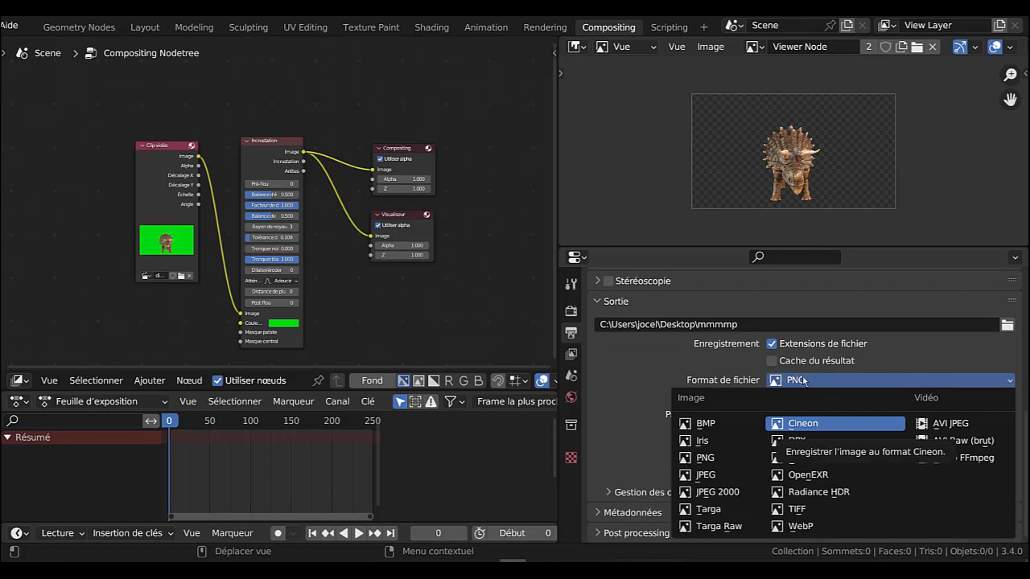
click(952, 460)
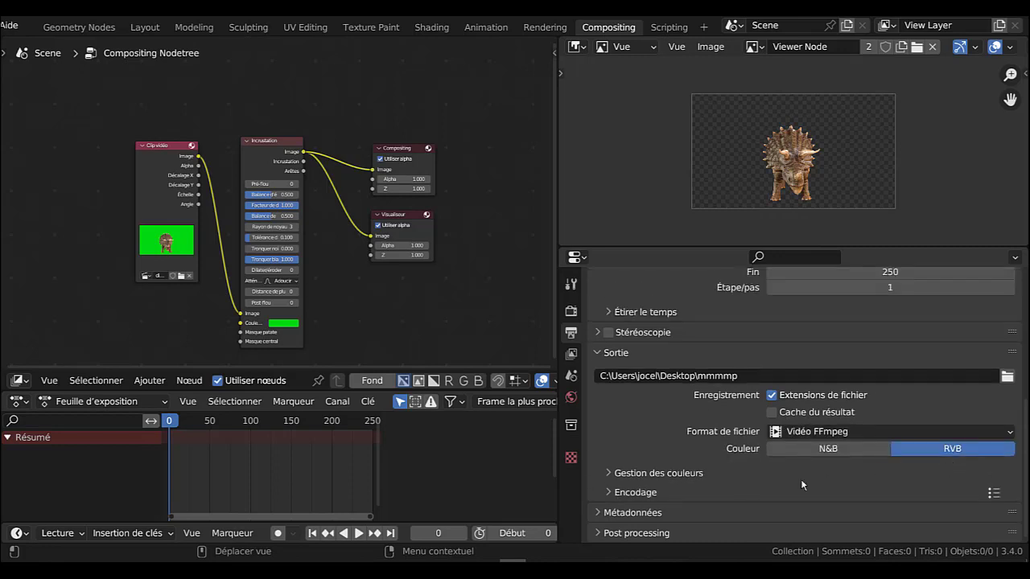
click(608, 492)
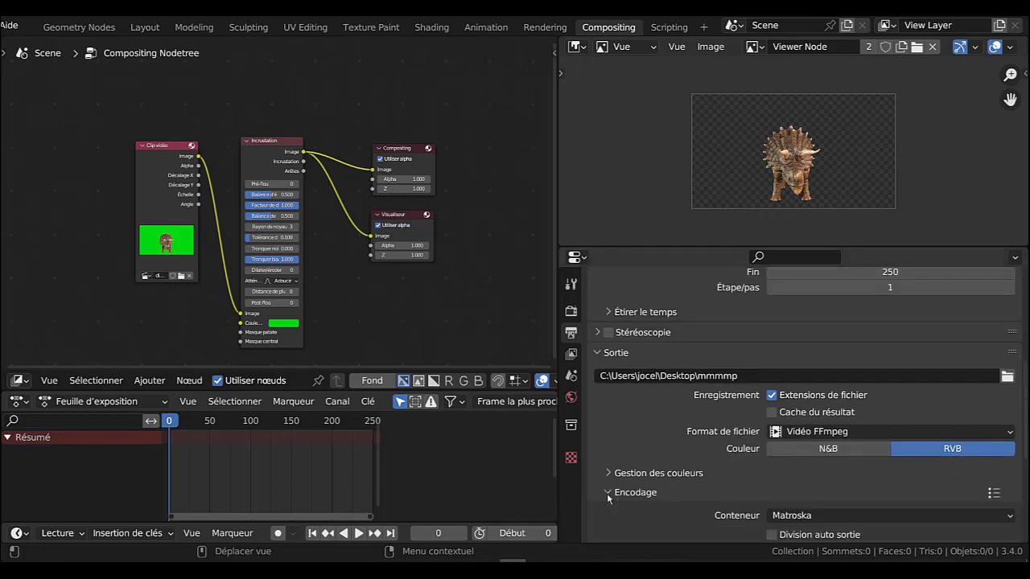
scroll(827, 486, down, 2)
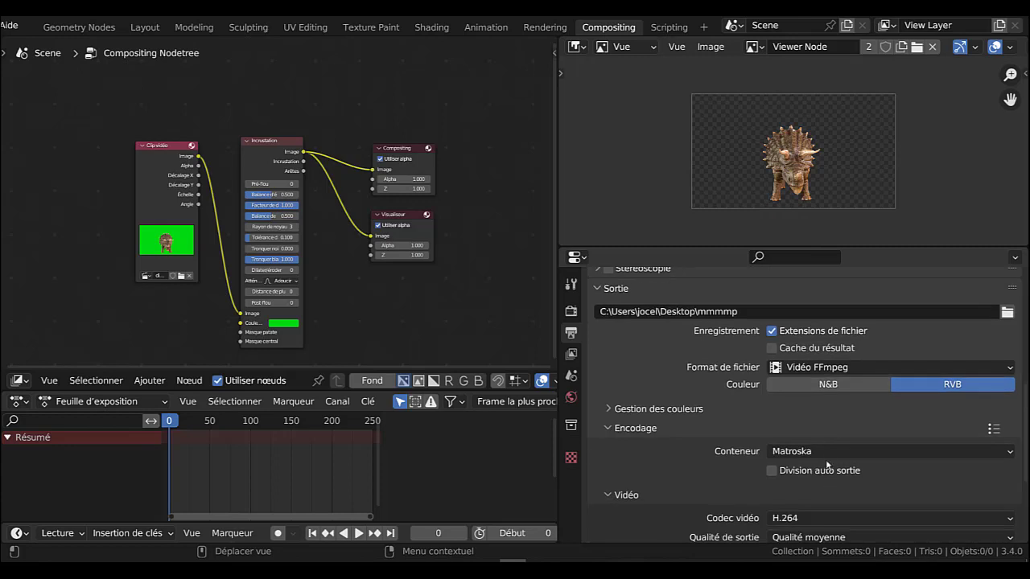
click(887, 452)
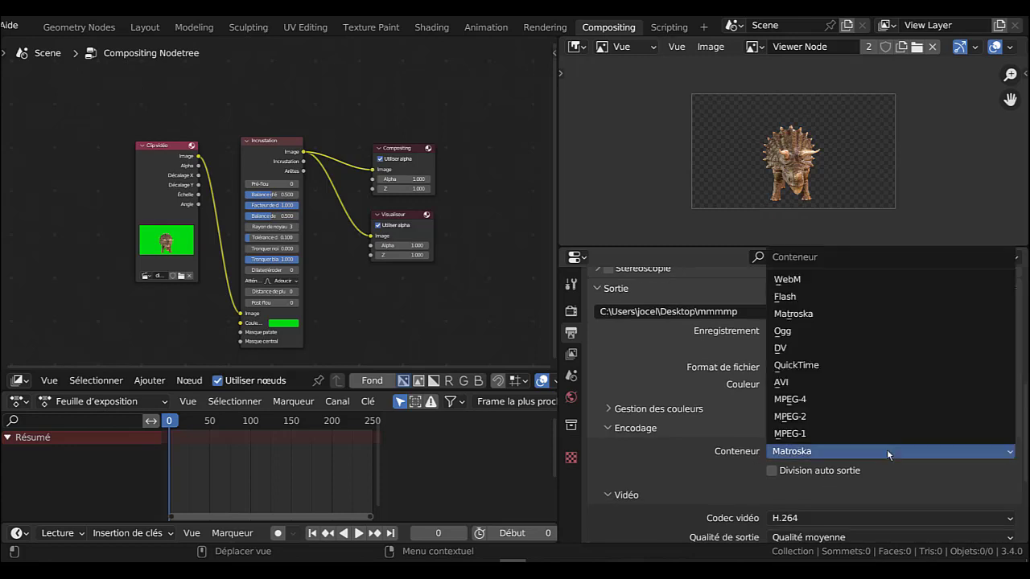
click(829, 400)
Set the output's video codec to PNG and its colour mode to RVBA to include transparency.
scroll(863, 432, down, 2)
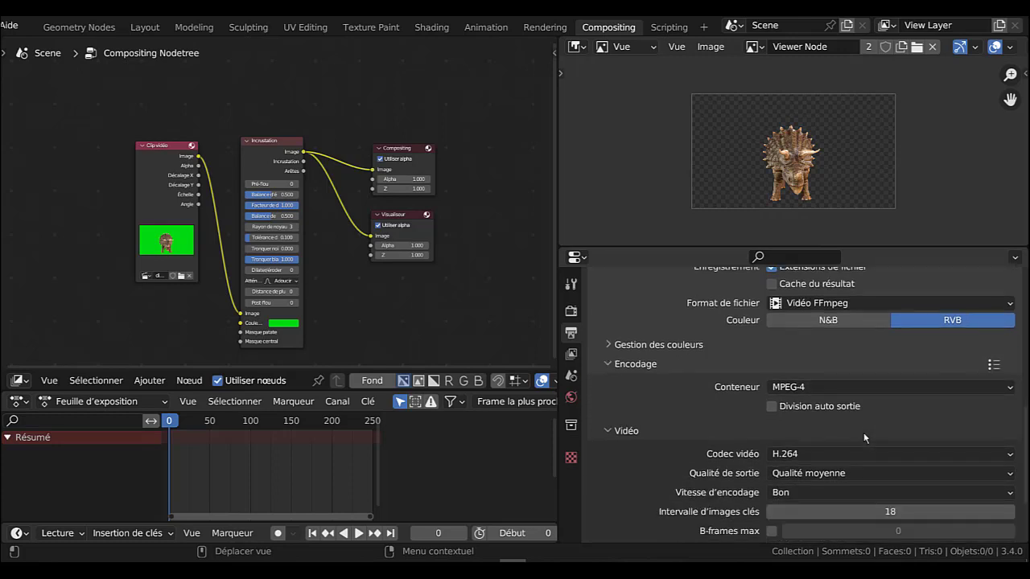
scroll(762, 431, down, 2)
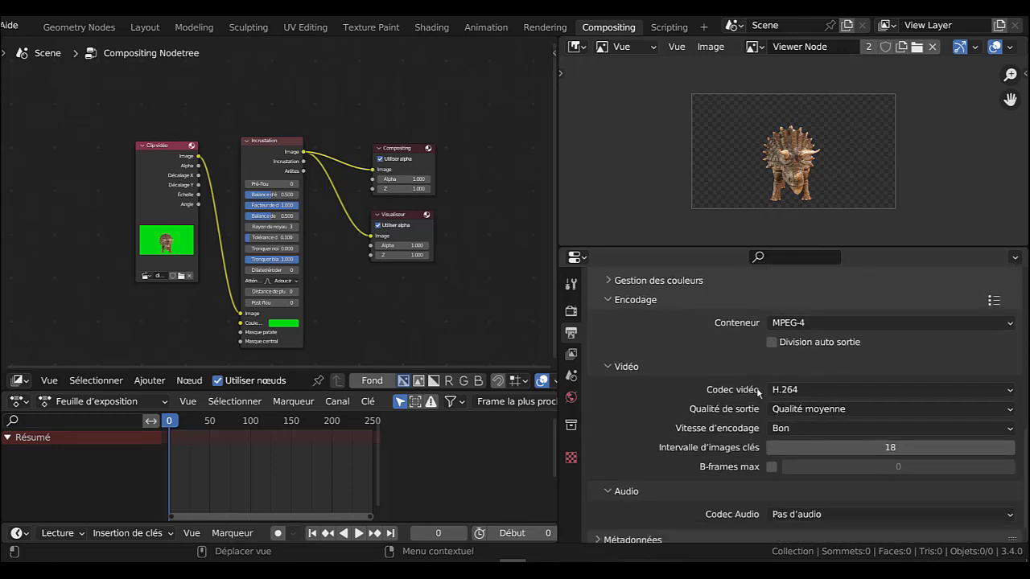
scroll(829, 411, up, 1)
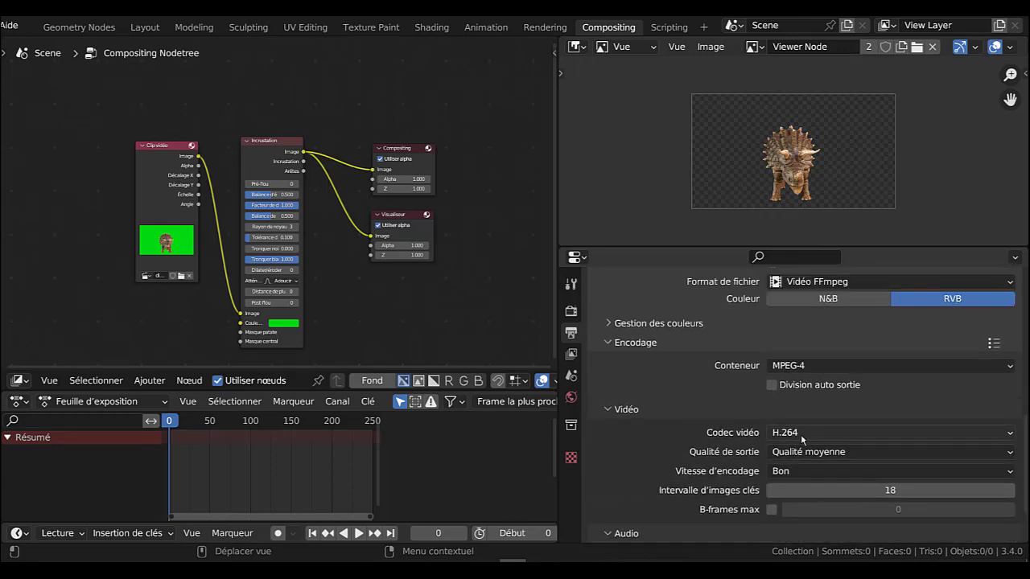
click(851, 434)
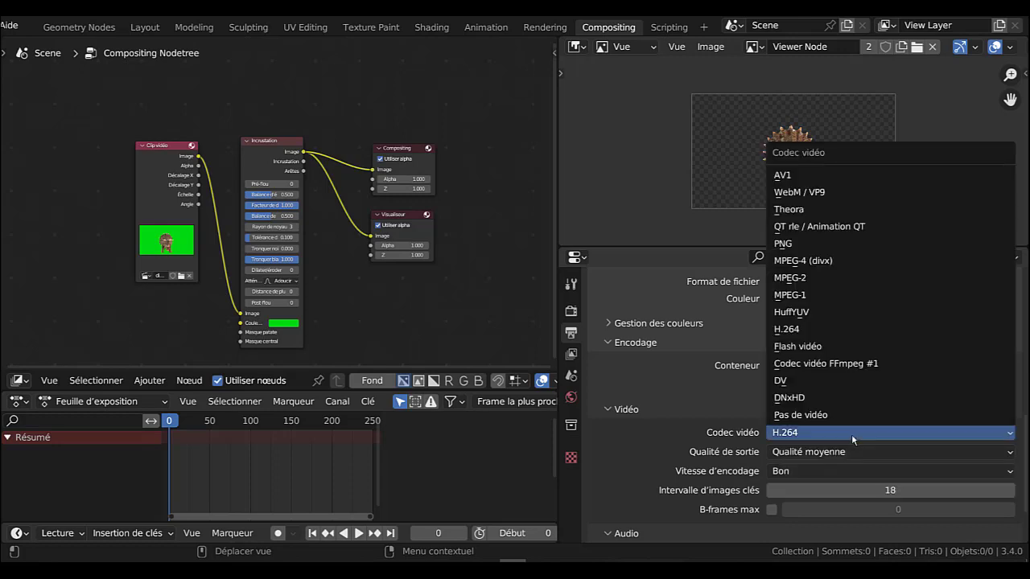
click(829, 244)
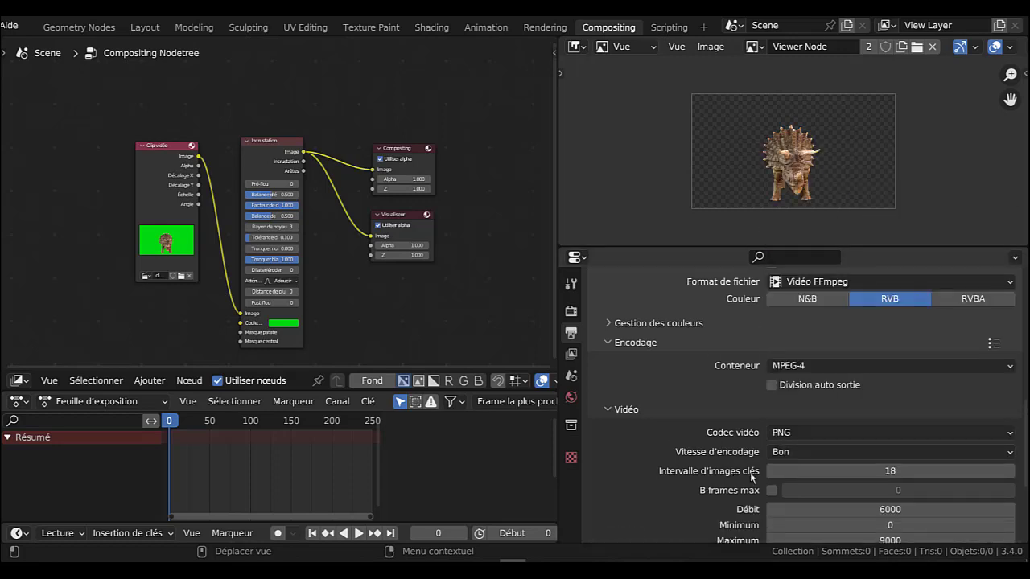
click(962, 301)
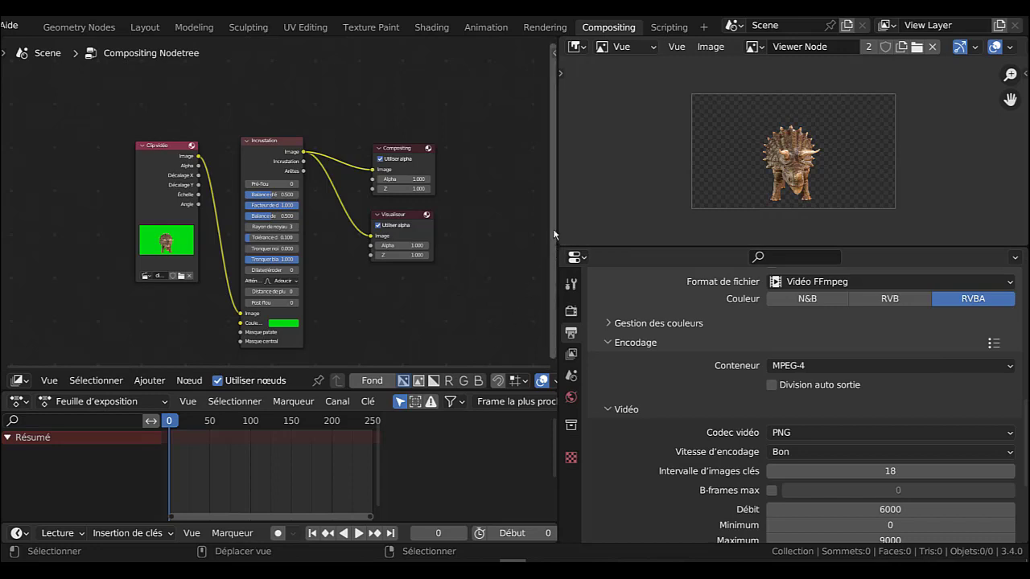
Render the whole animation and close the render window when it is complete.
scroll(689, 413, down, 4)
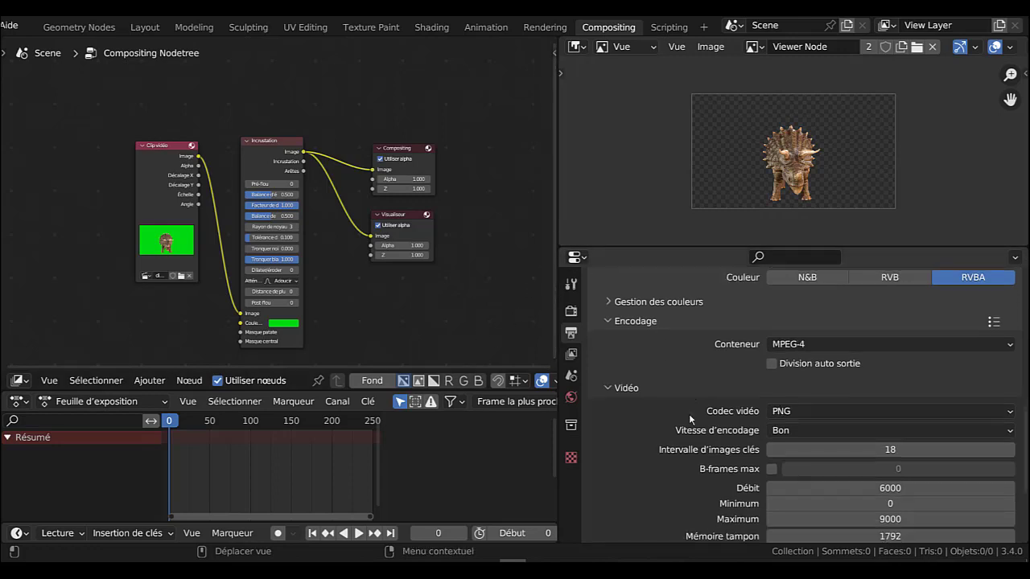
scroll(689, 414, down, 3)
scroll(690, 419, up, 11)
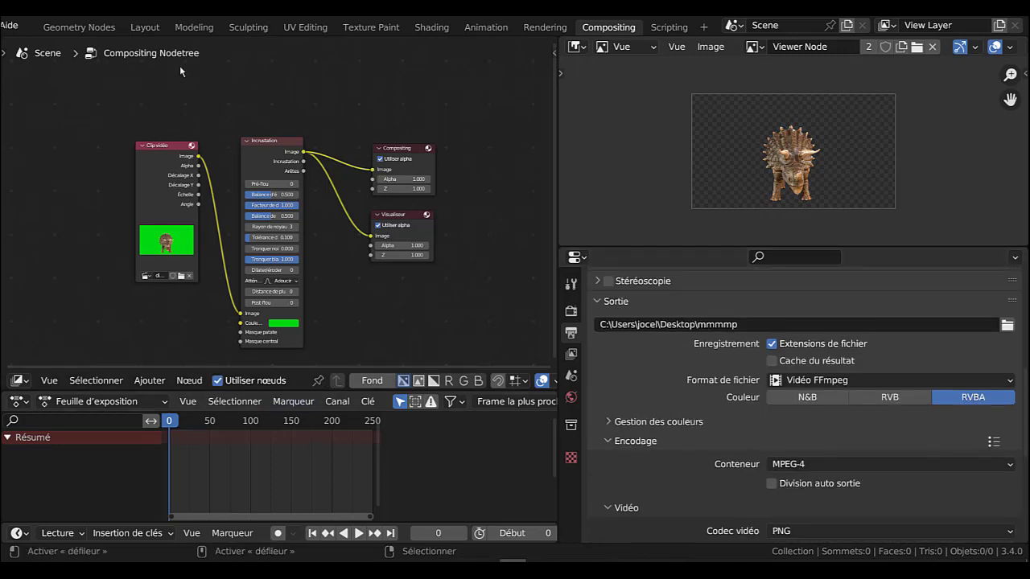
scroll(233, 29, up, 4)
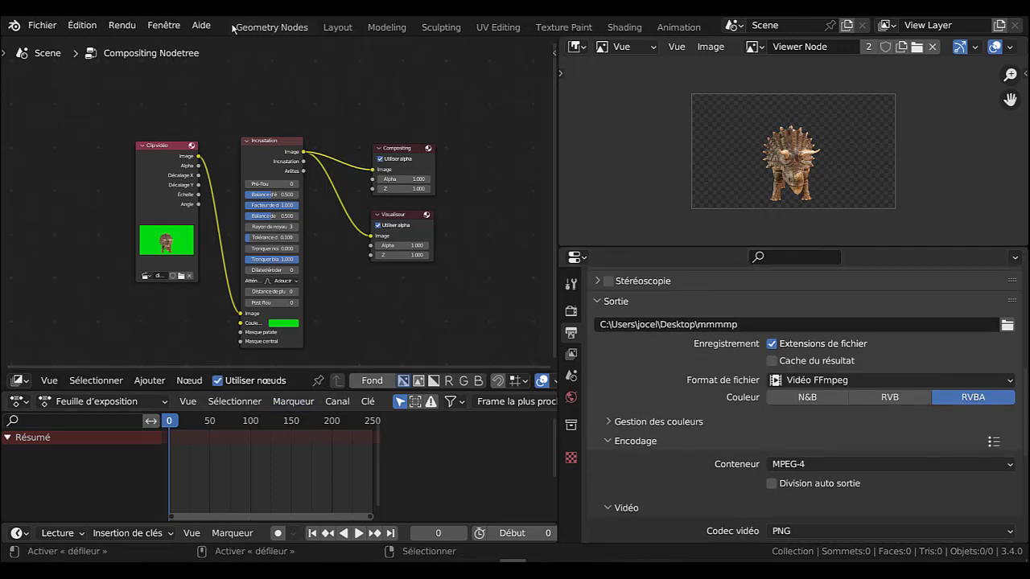
click(121, 25)
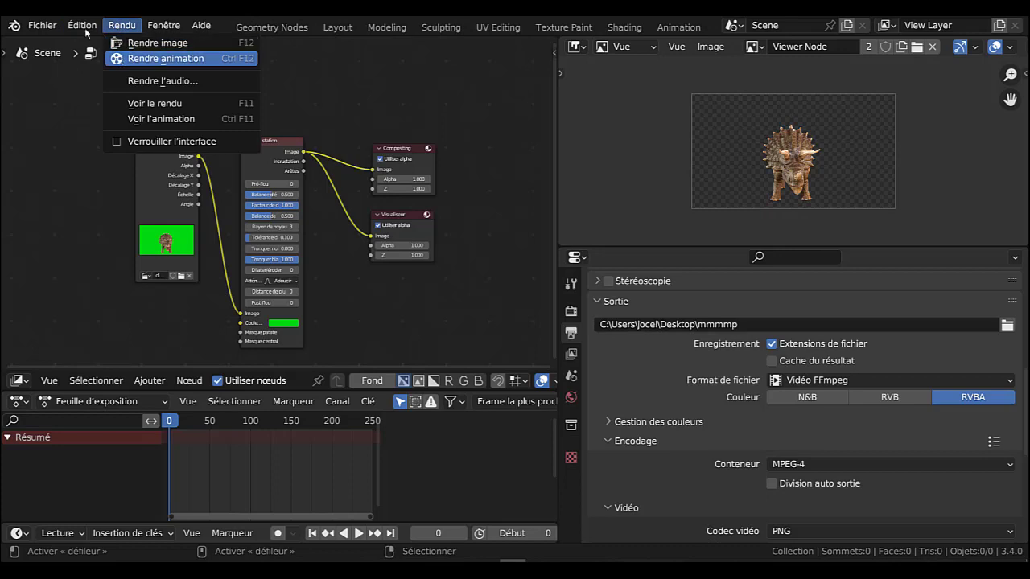
click(84, 29)
click(83, 26)
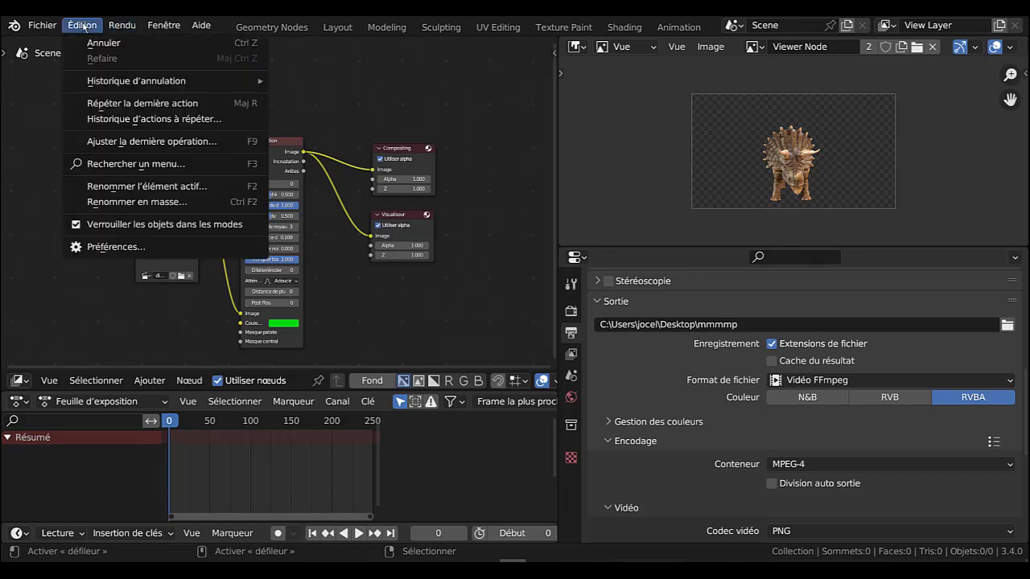
mouse_move(122, 29)
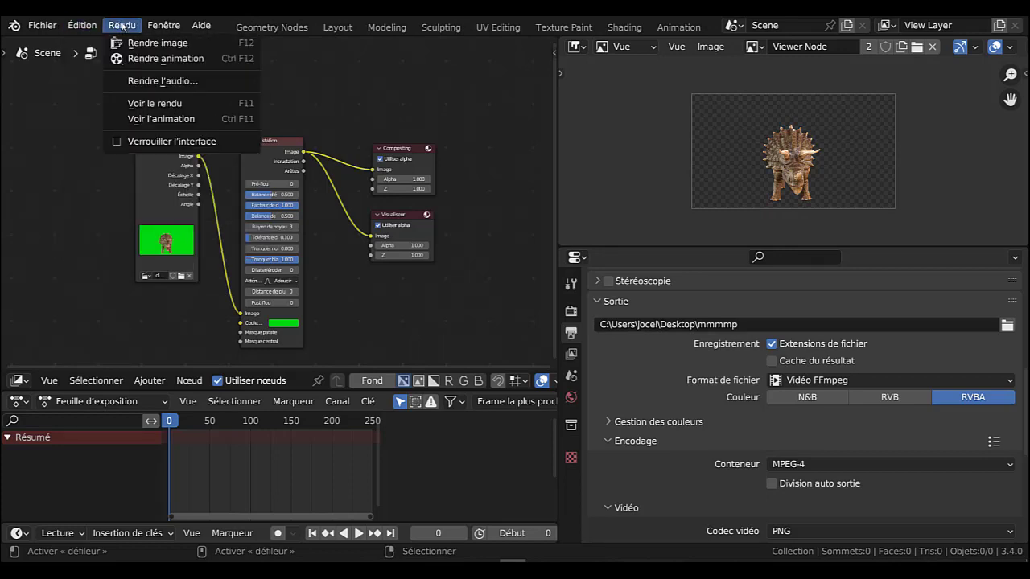
click(168, 58)
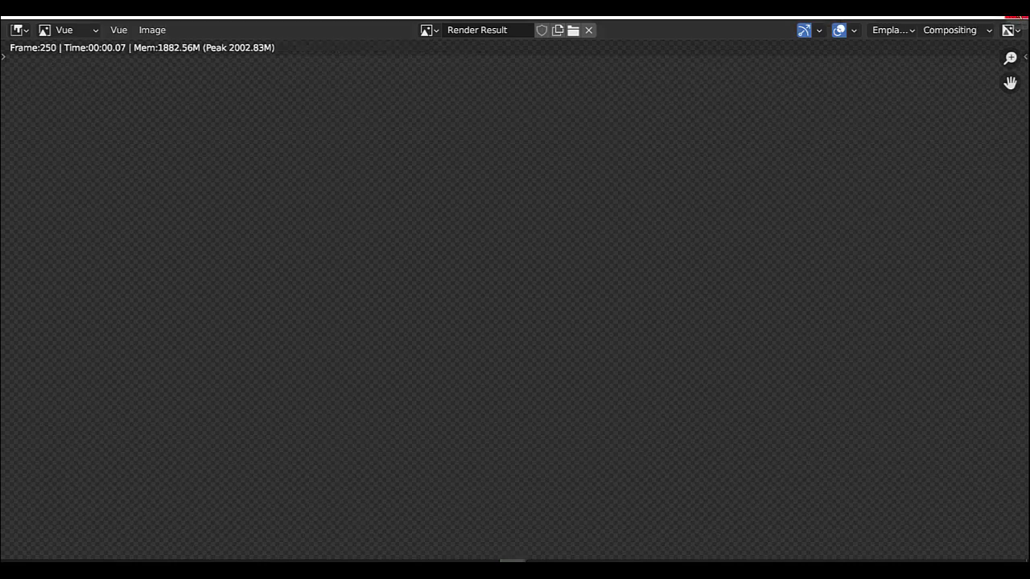
click(1019, 17)
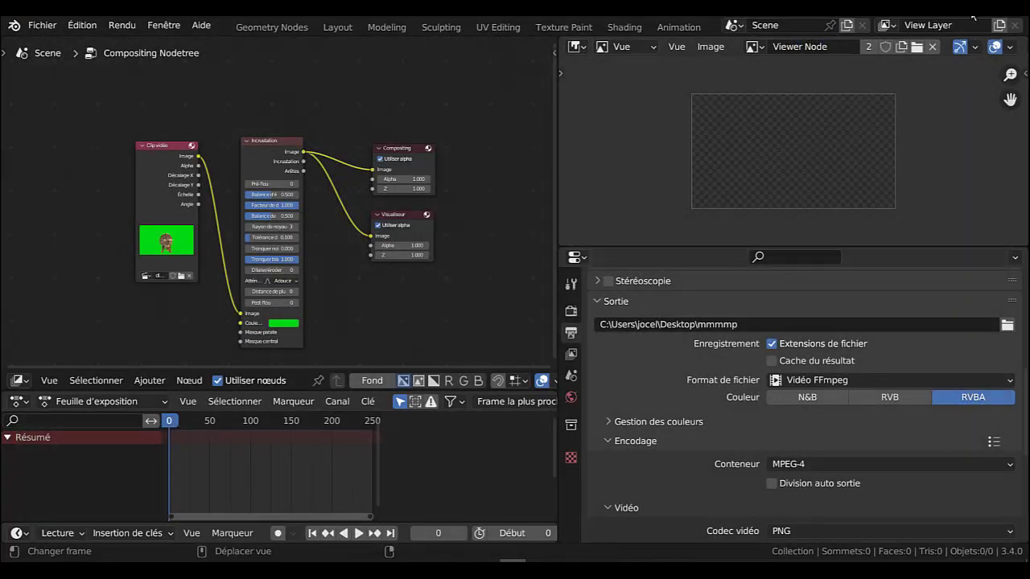
Switch to the Windows desktop and play the rendered dinosaur video to check the keyed result.
click(974, 16)
drag(24, 65, 713, 302)
double_click(706, 295)
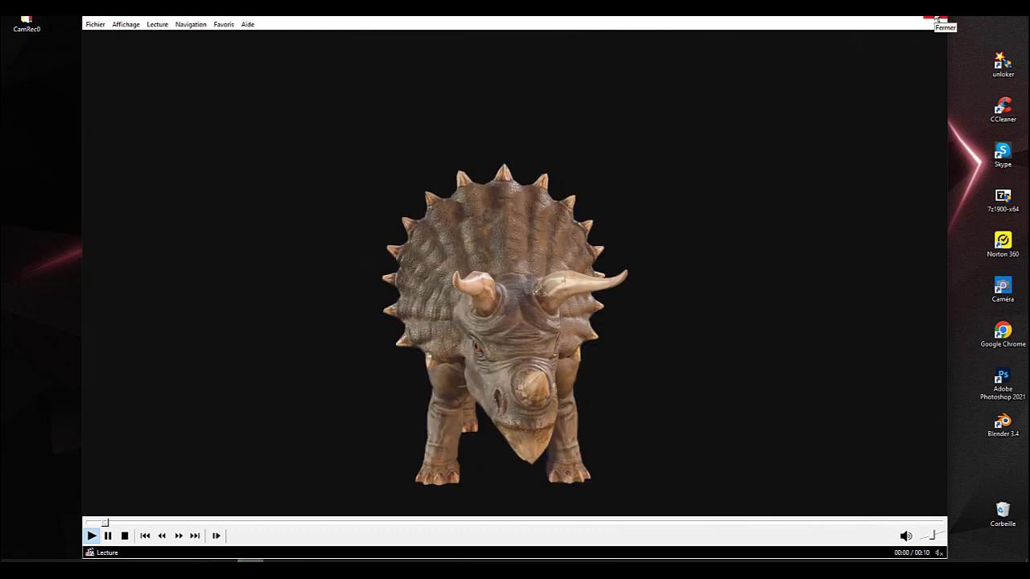
Close the video player and launch a second Blender 3.4 session from the desktop.
click(936, 18)
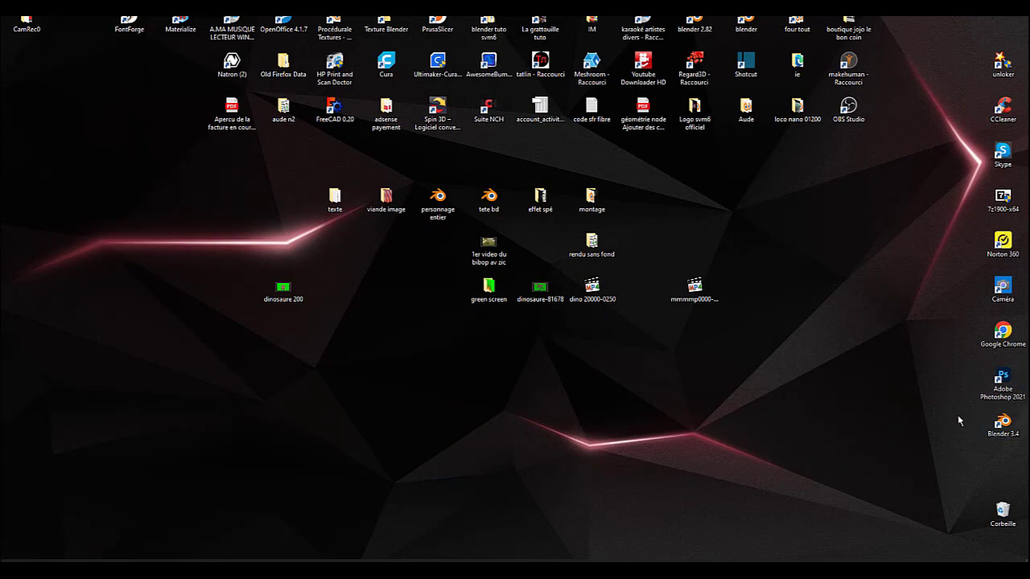
click(1002, 424)
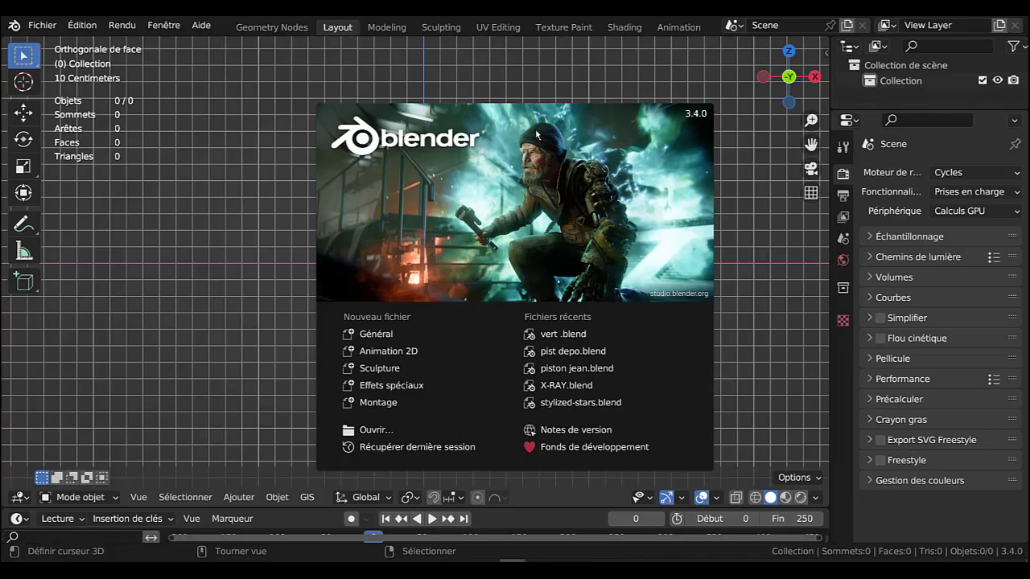
Switch to the keying project's window, widen its node editor and rearrange the Incrustation, Compositing and Visualiseur nodes more compactly.
mouse_move(513, 557)
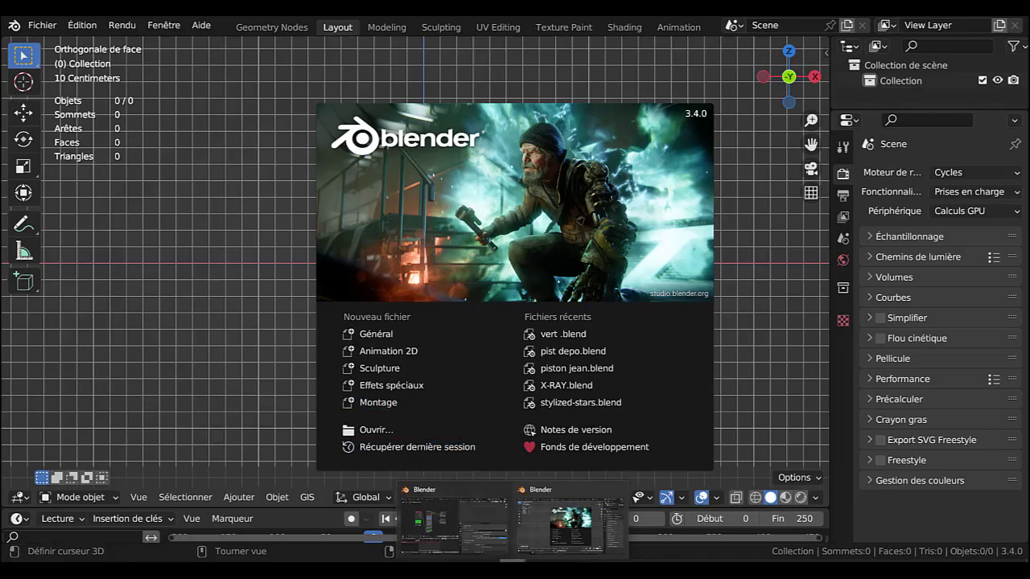
click(453, 517)
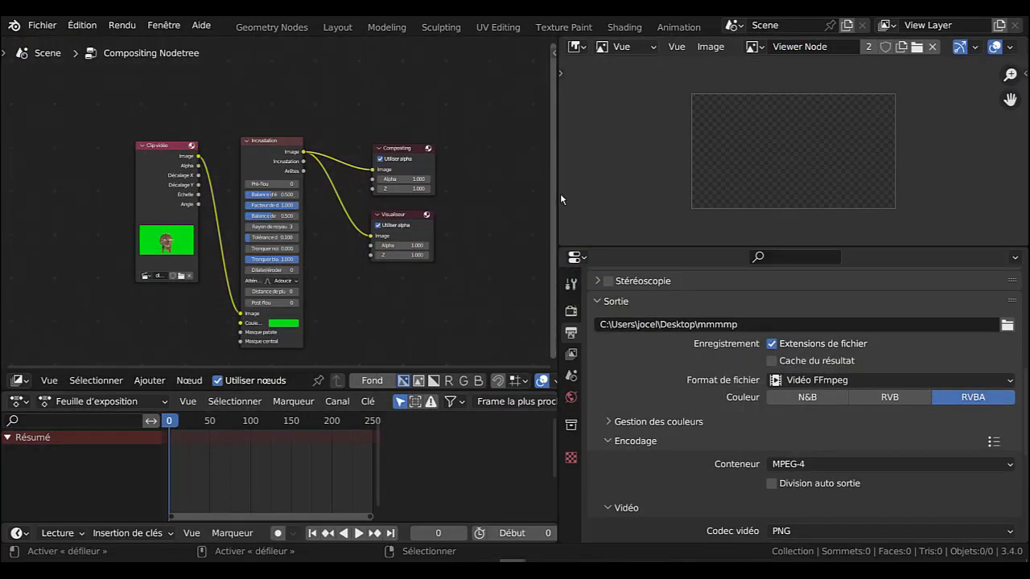
drag(557, 193, 698, 175)
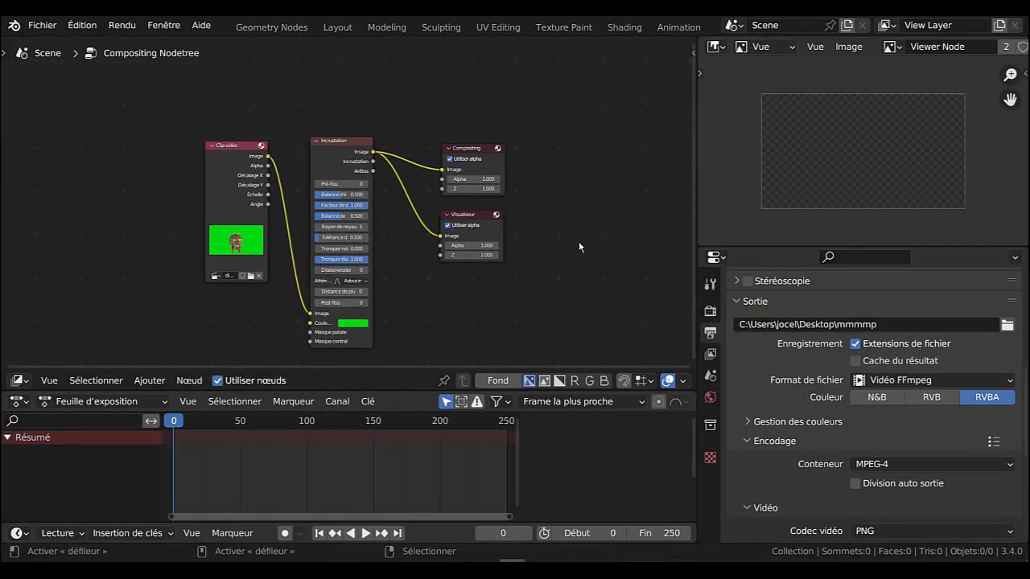
scroll(580, 247, down, 2)
drag(268, 172, 209, 148)
drag(335, 165, 288, 140)
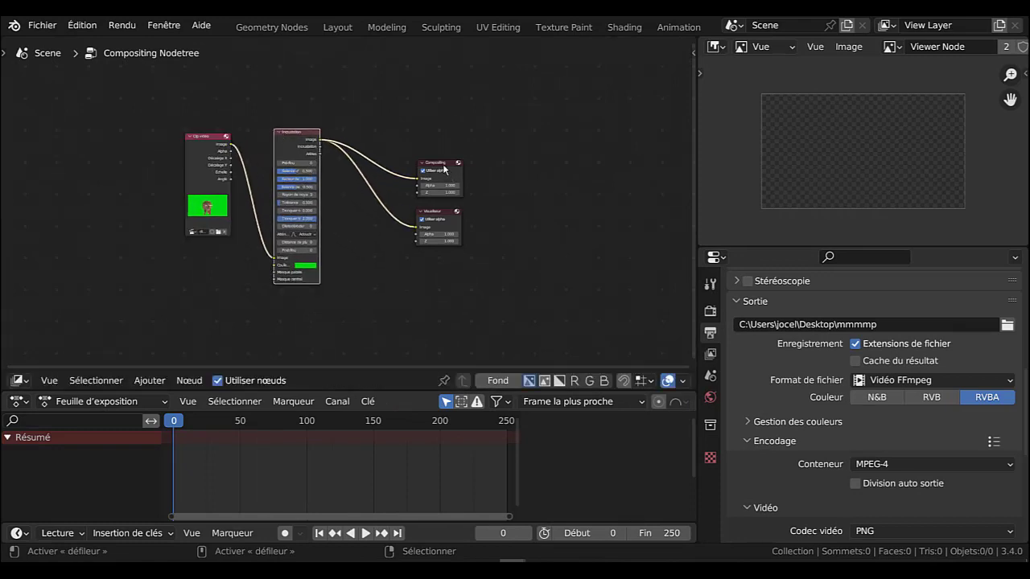
drag(445, 169, 415, 140)
drag(433, 209, 401, 179)
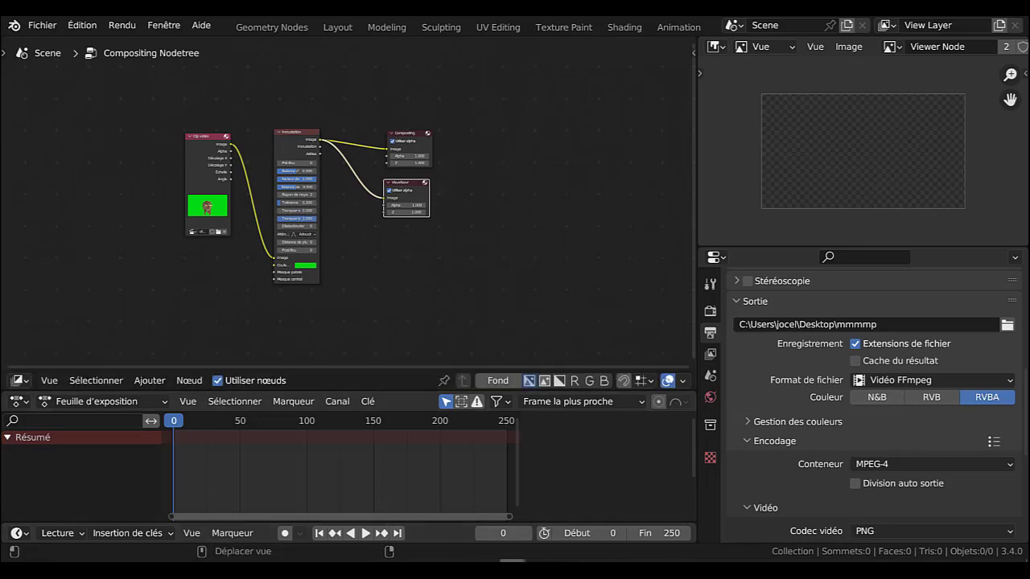
Switch to the new Blender session, dismiss its splash screen and add a video editing workspace from the Montage category.
mouse_move(512, 563)
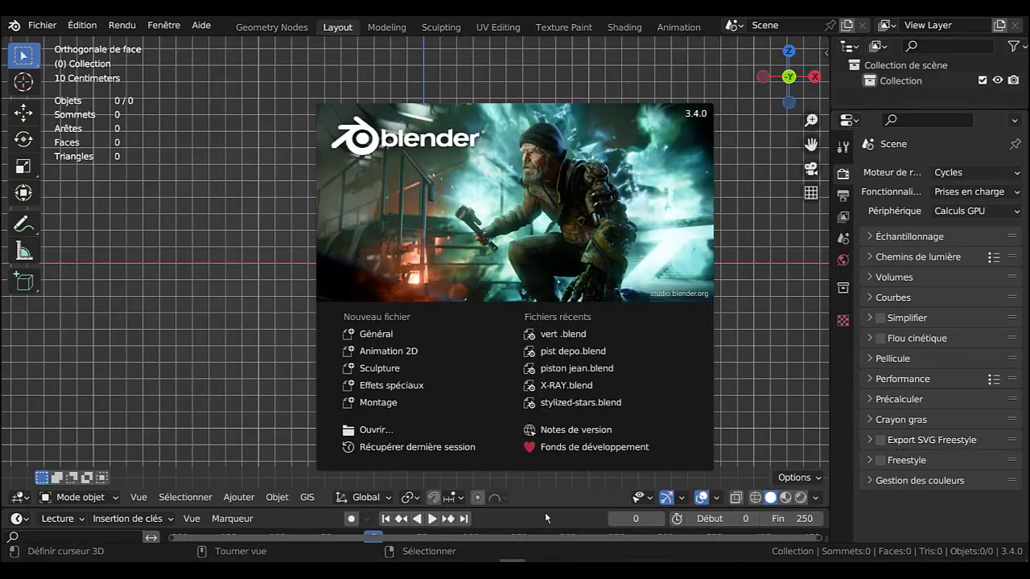
click(543, 522)
click(281, 244)
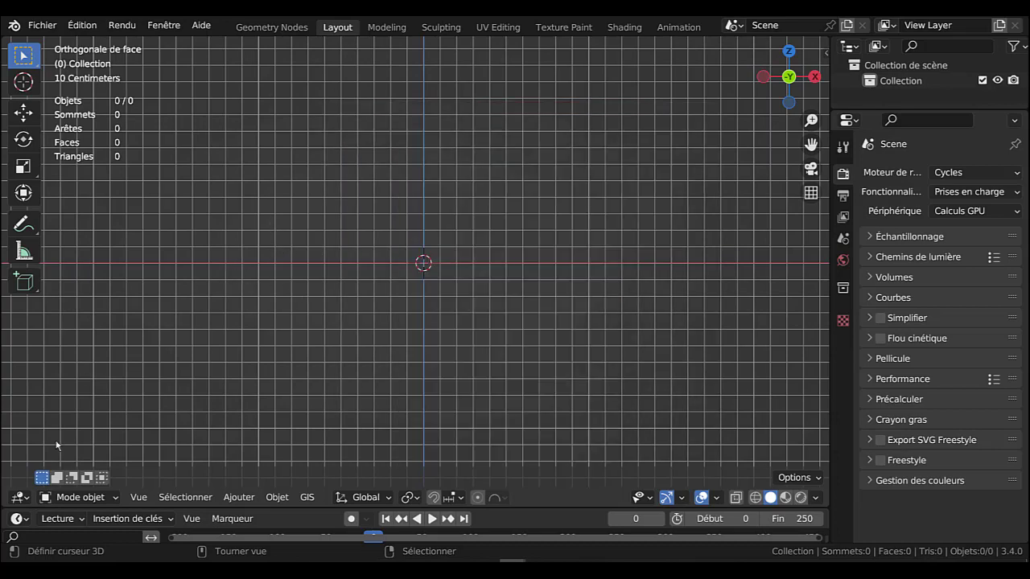
click(17, 498)
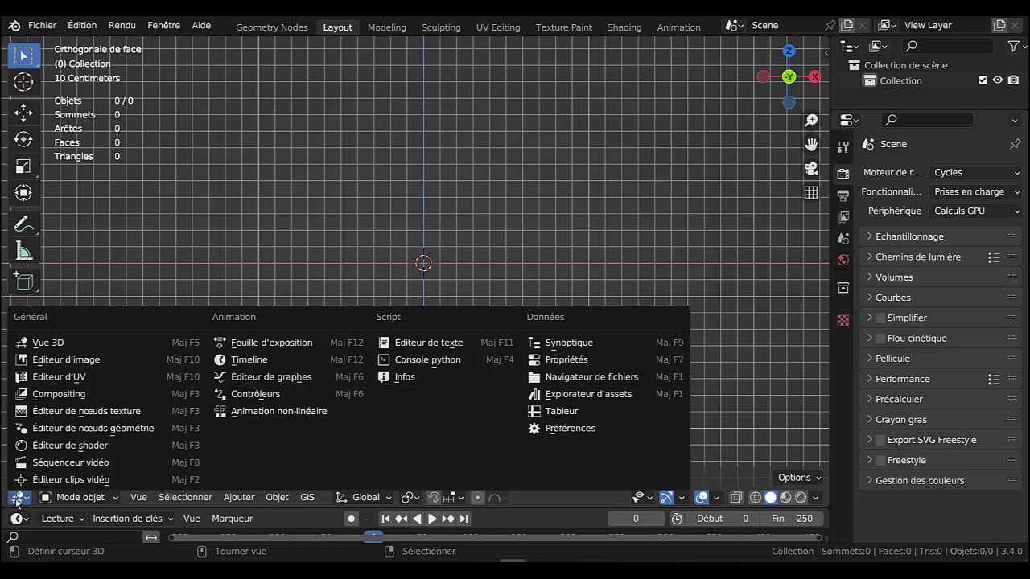
scroll(681, 33, down, 6)
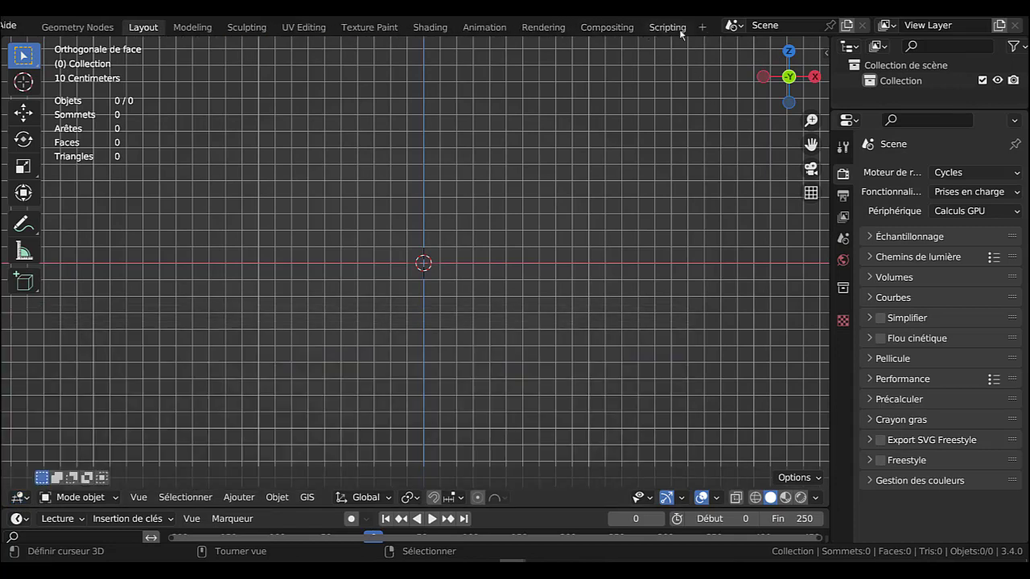
click(702, 26)
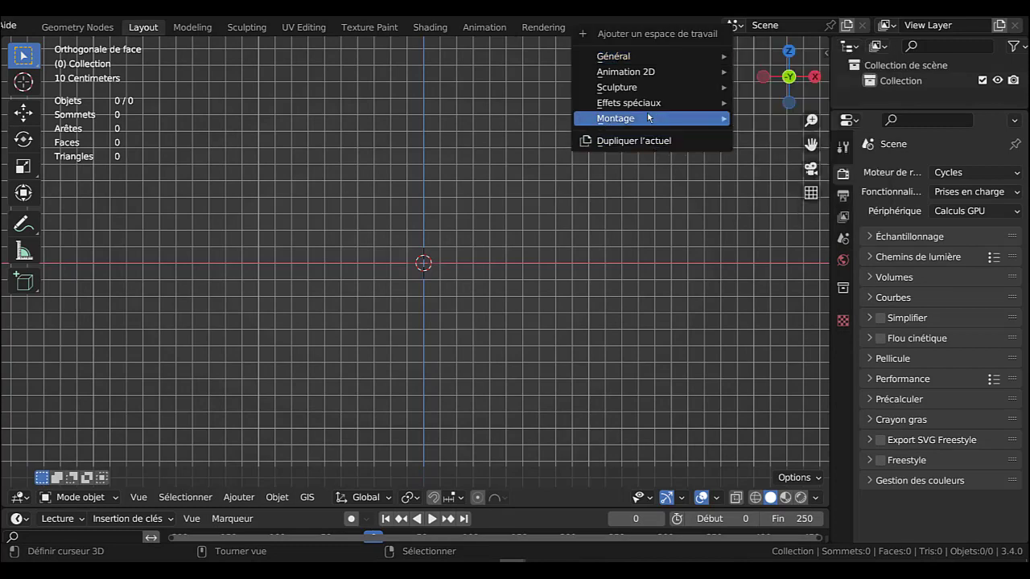
mouse_move(648, 118)
click(779, 134)
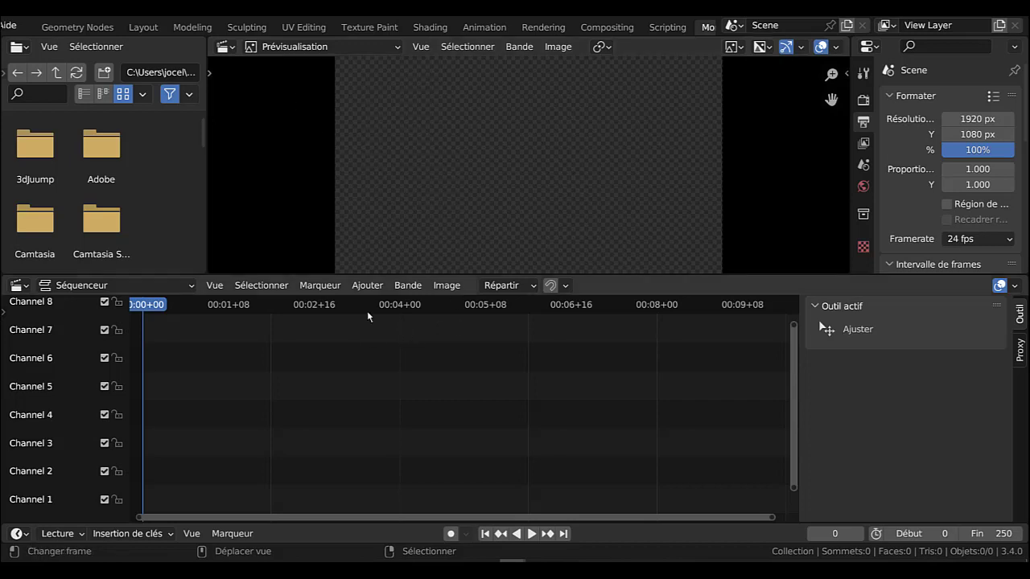
Add the rendered video mmmmp0000-0250.mp4 from the Bureau folder as a video strip in the sequencer.
click(368, 287)
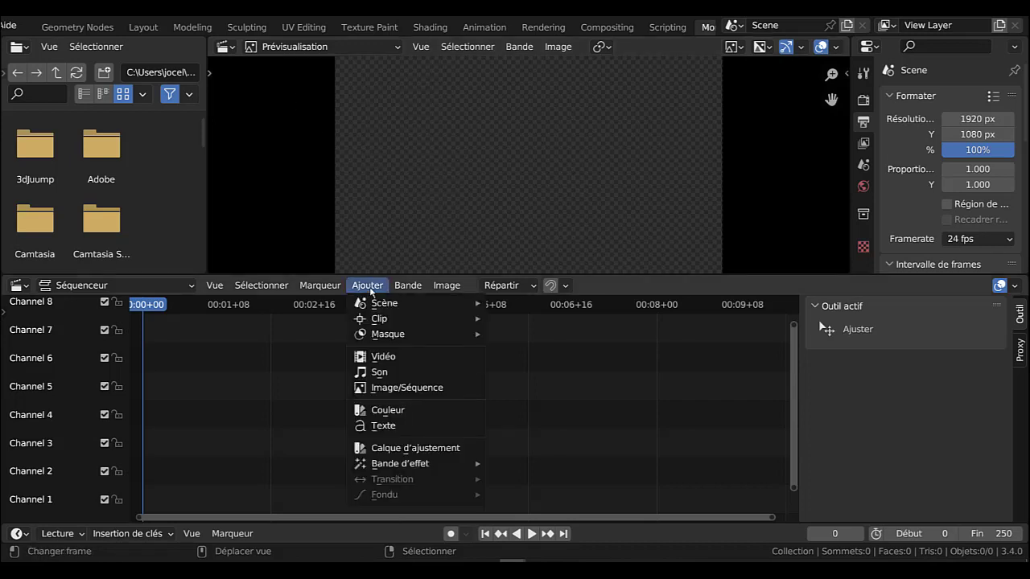
mouse_move(360, 461)
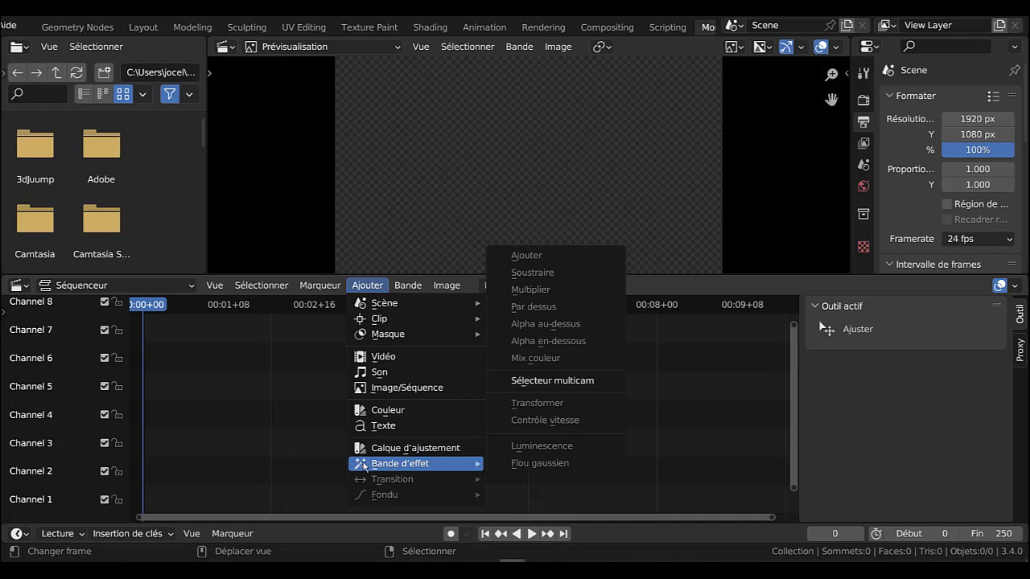
click(367, 359)
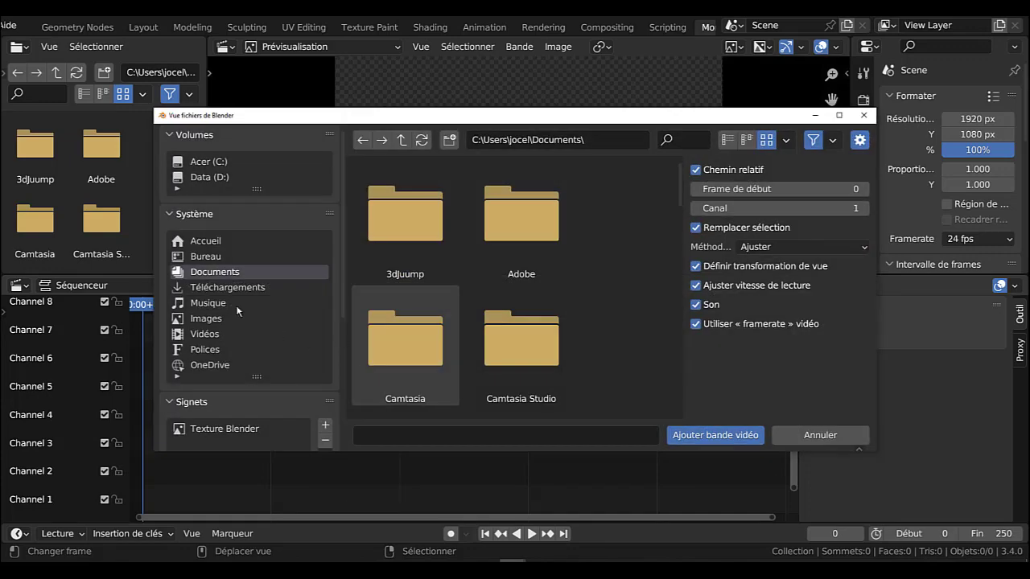
click(210, 256)
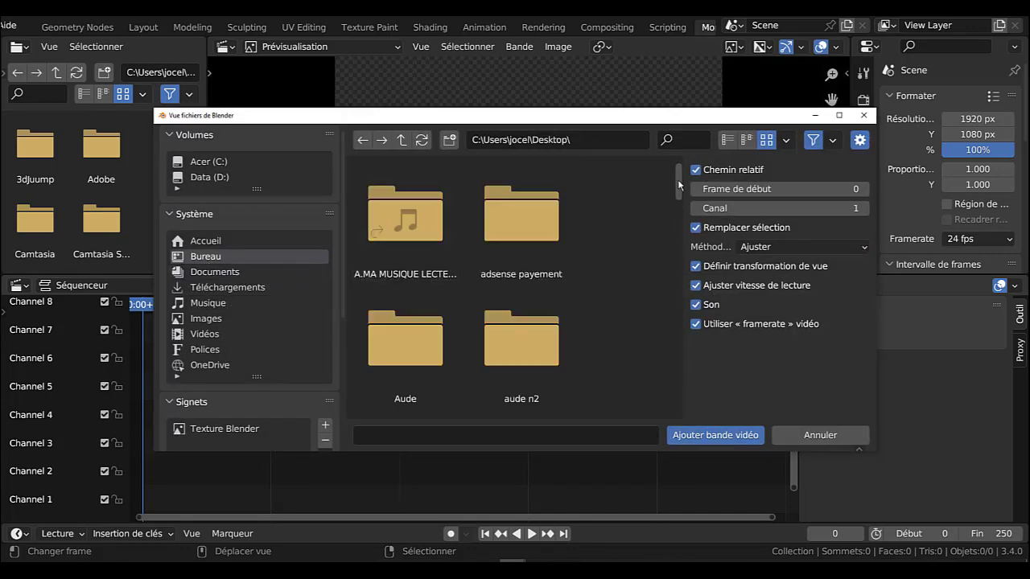
drag(678, 180, 687, 405)
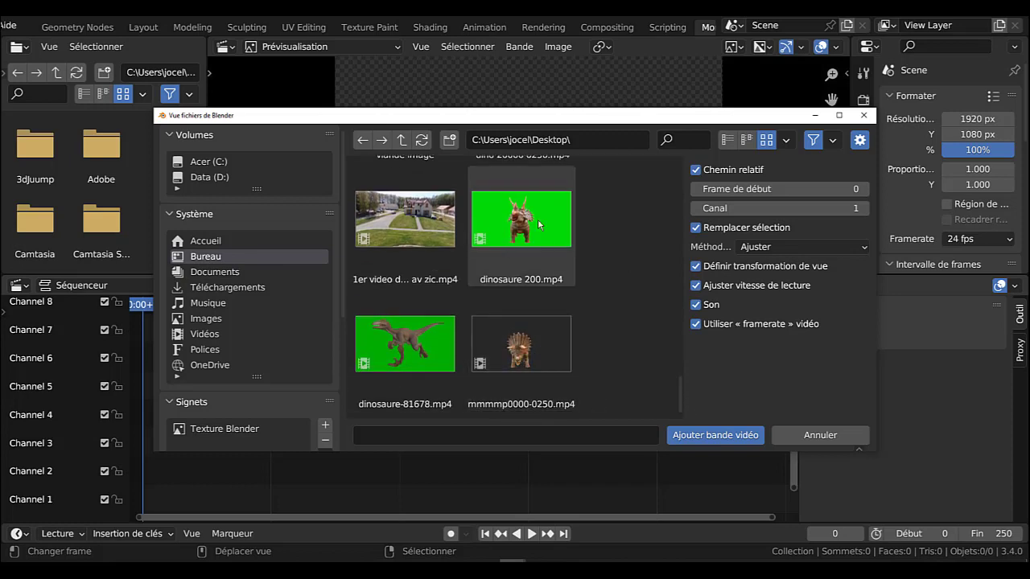
click(508, 357)
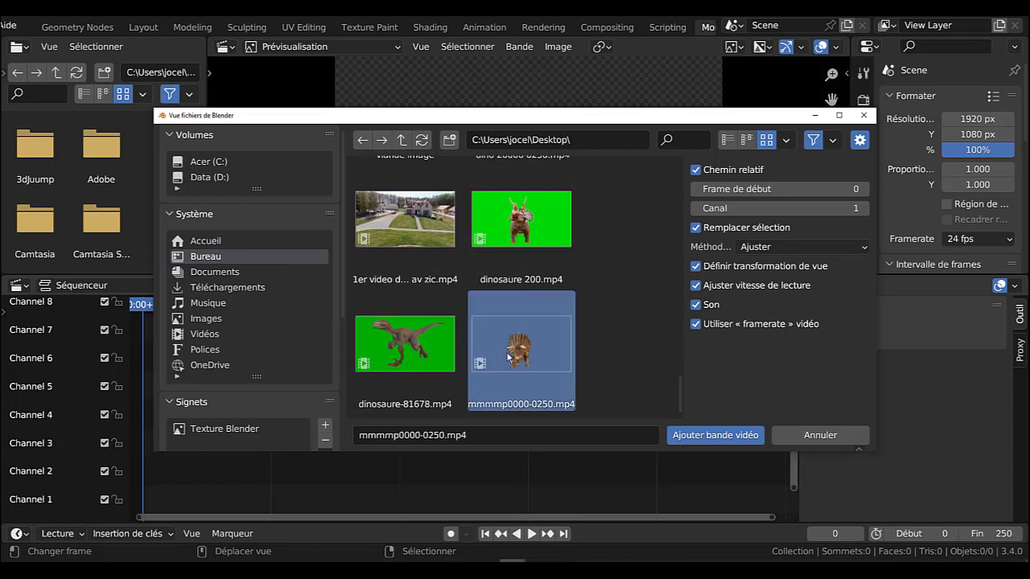
click(719, 437)
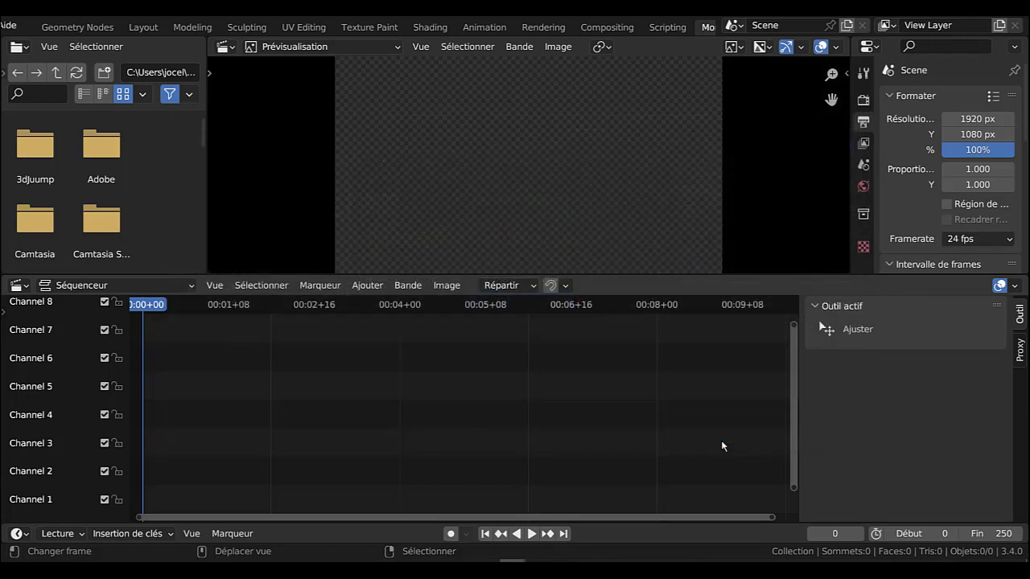
Play the dinosaur strip to check its transparency, return the playhead to frame 0 and stop playback.
key(space)
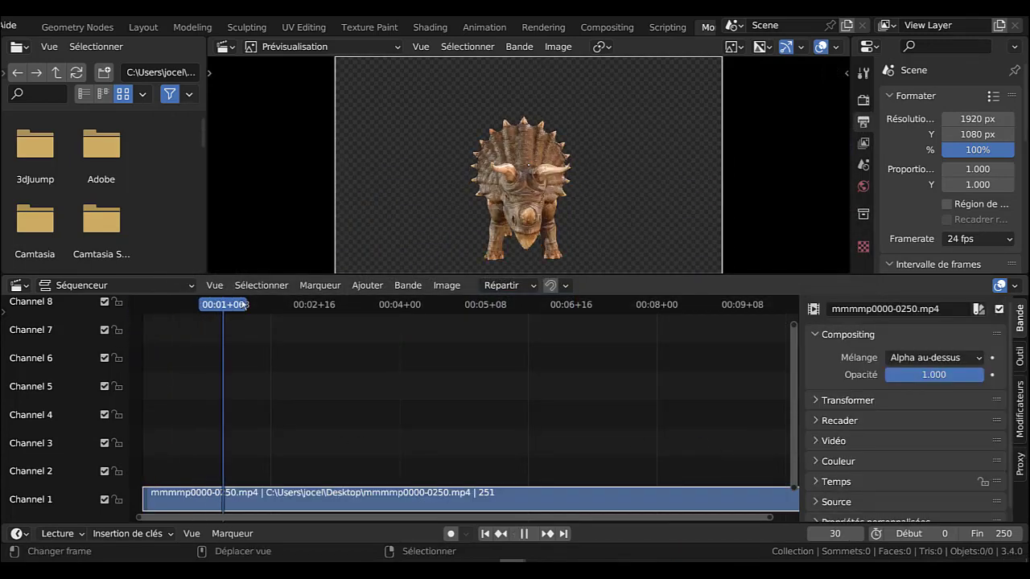
drag(503, 300, 141, 302)
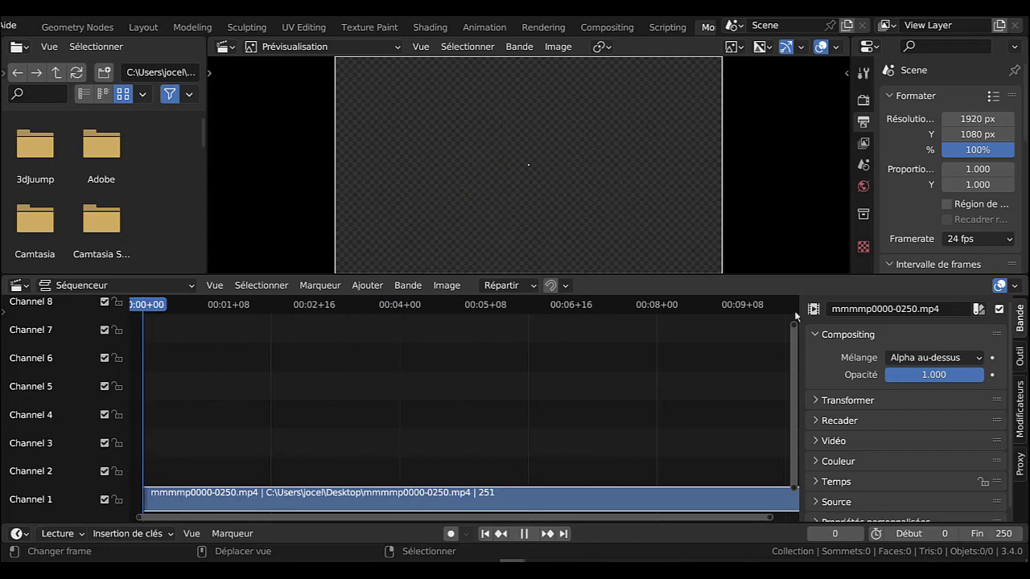
key(space)
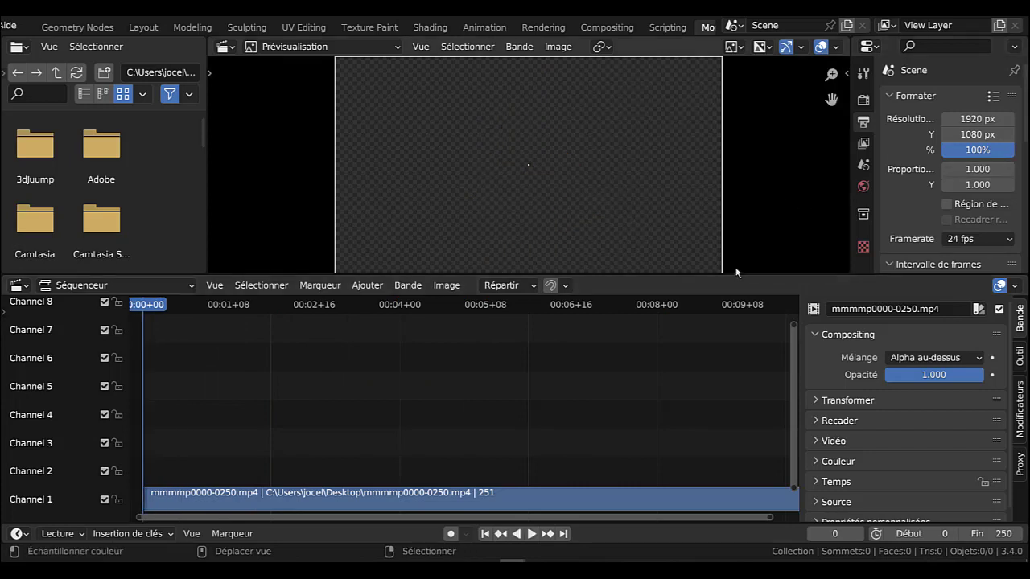
Enlarge the preview area and move the dinosaur strip up to channel 2.
drag(756, 273, 756, 301)
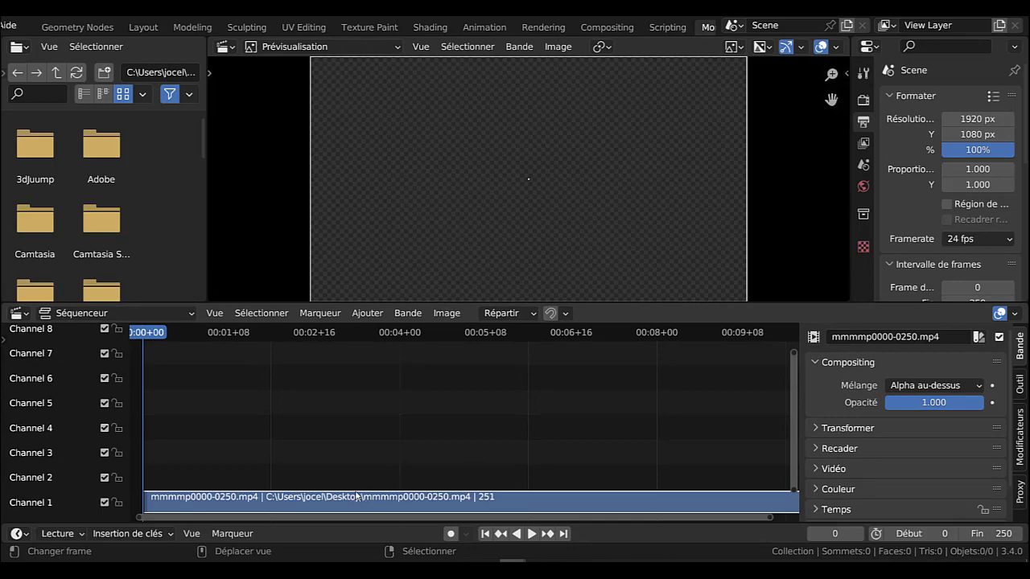
drag(356, 497, 354, 475)
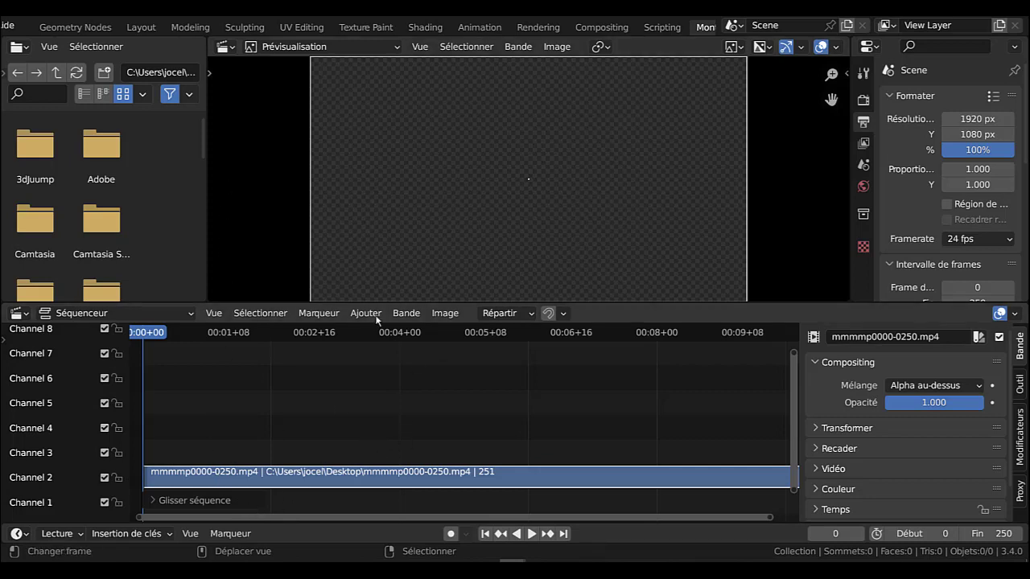
Start adding an image strip to the sequencer and browse to the bookmarked Texture Blender folder.
click(445, 313)
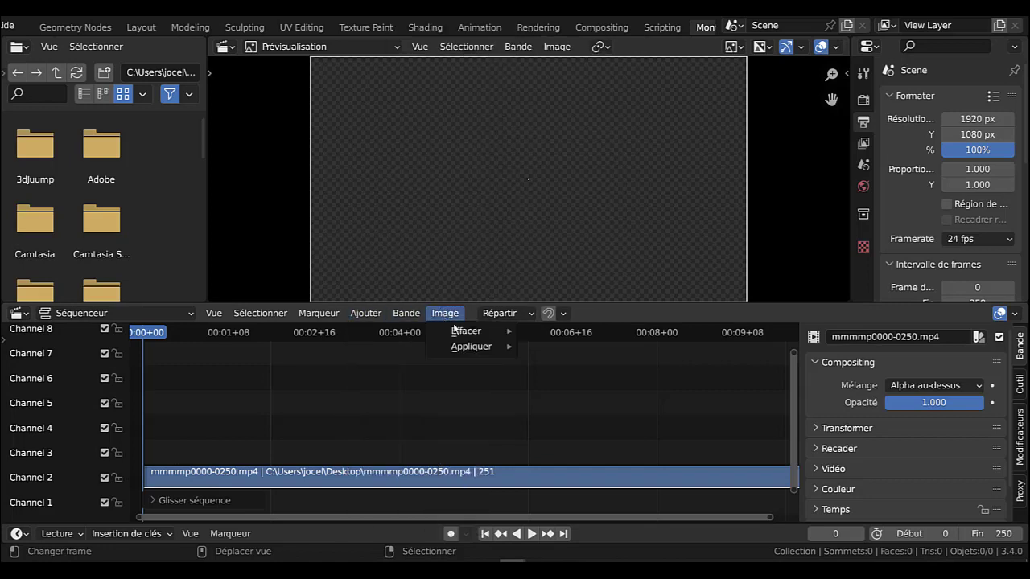
click(387, 314)
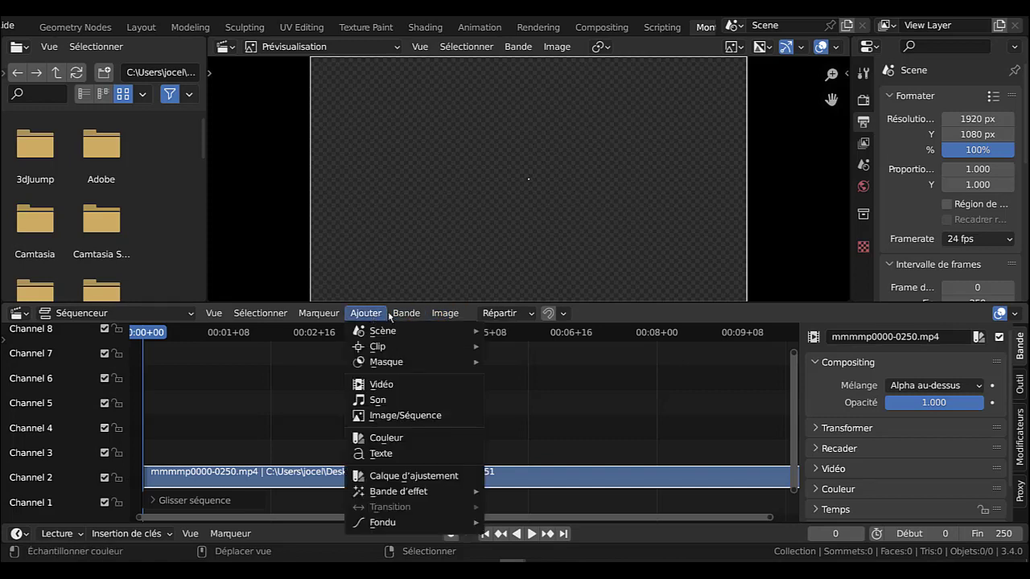
click(390, 314)
click(364, 313)
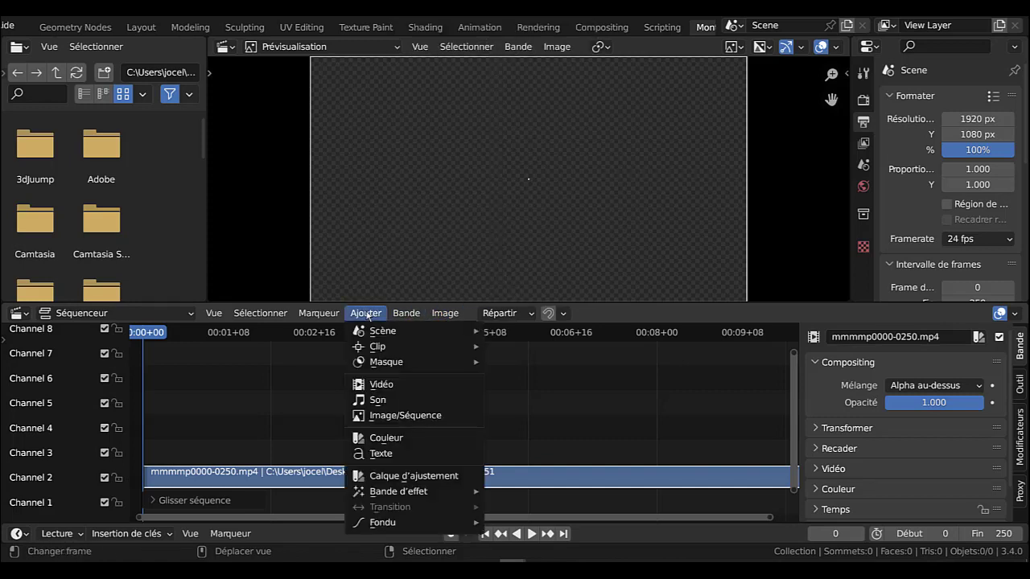
click(387, 417)
scroll(218, 400, down, 3)
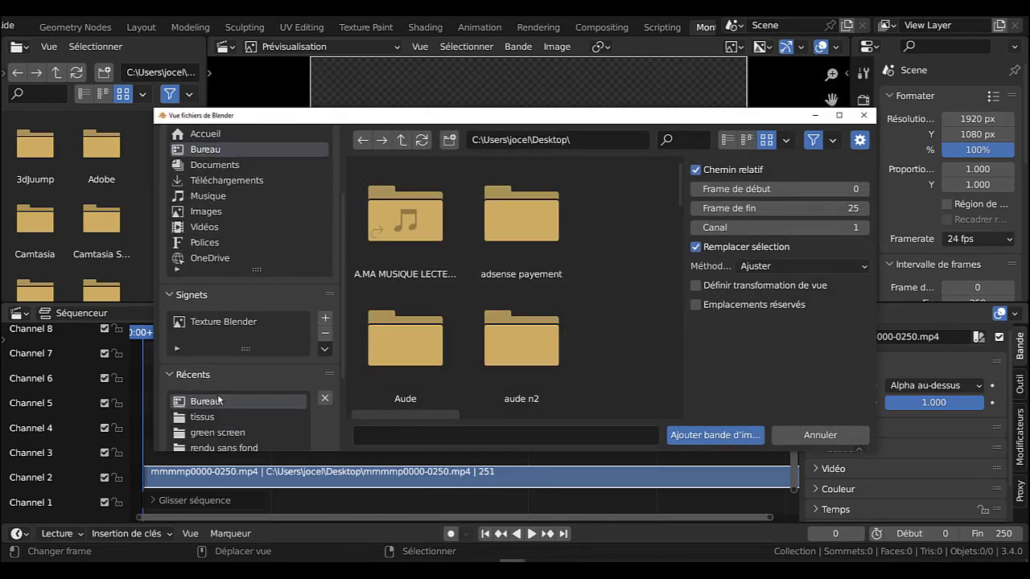
scroll(217, 383, down, 2)
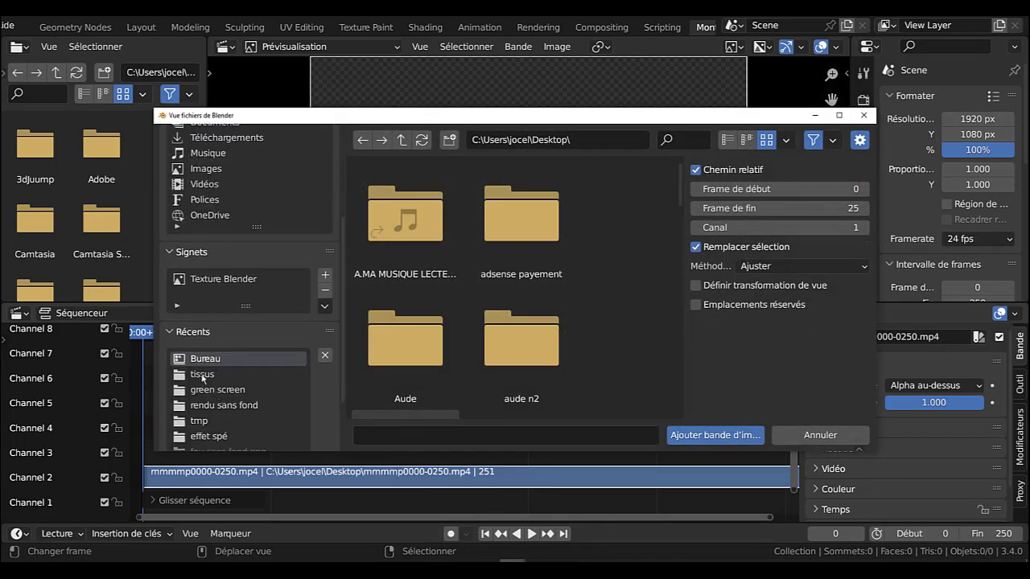
click(201, 279)
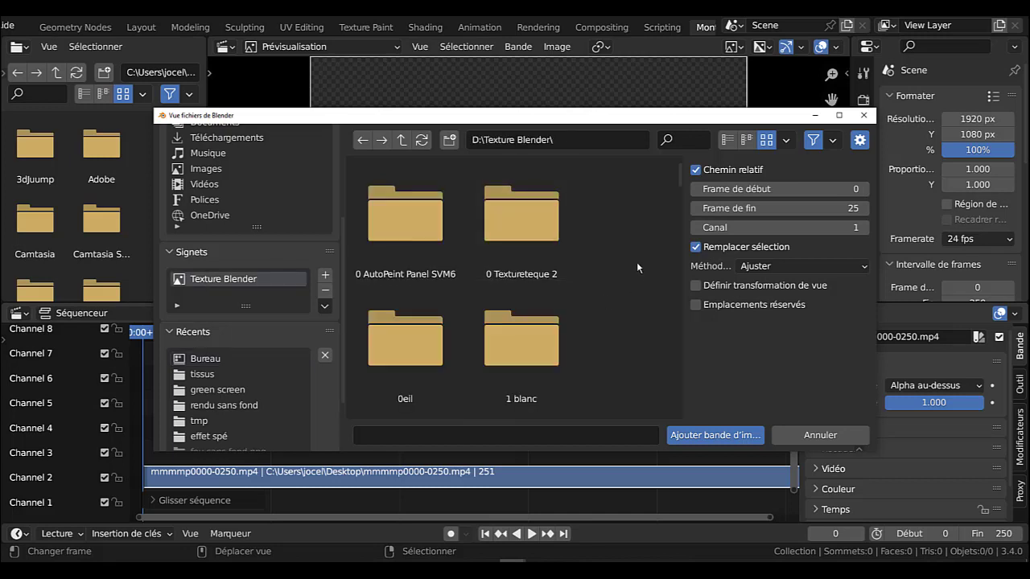
Find and open the cadre folder inside the Texture Blender folder.
scroll(674, 185, down, 5)
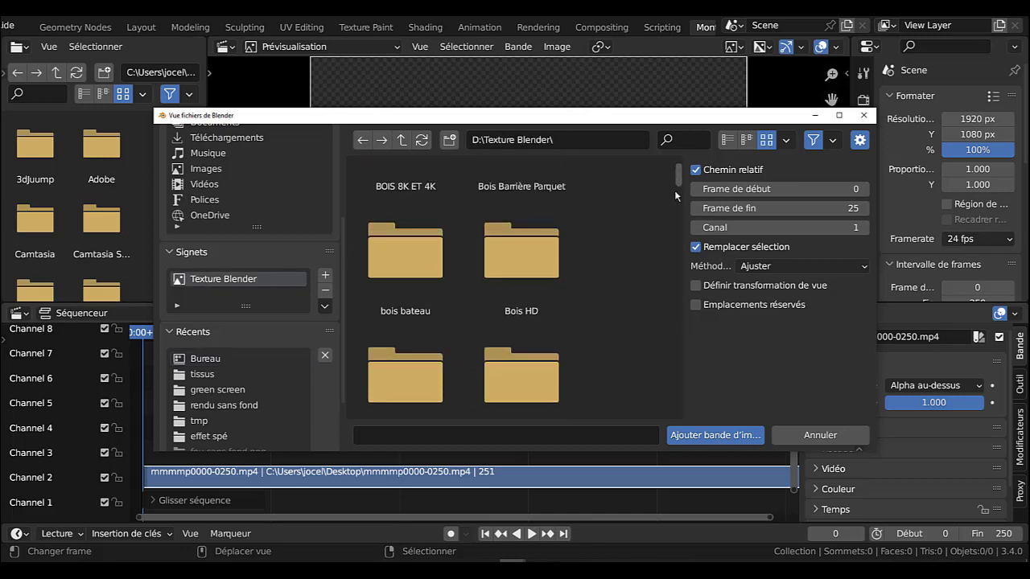
scroll(674, 193, down, 3)
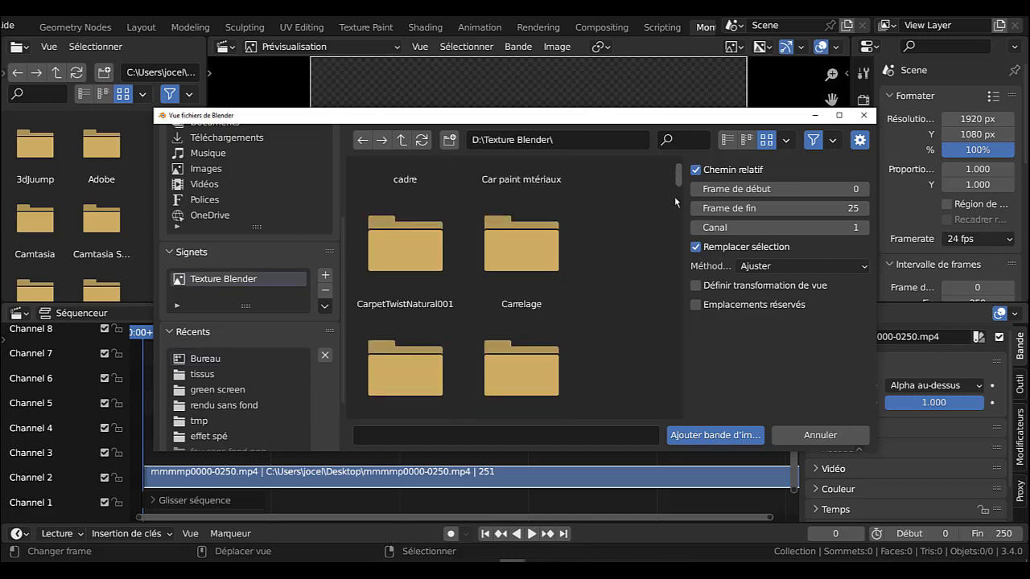
scroll(637, 226, up, 1)
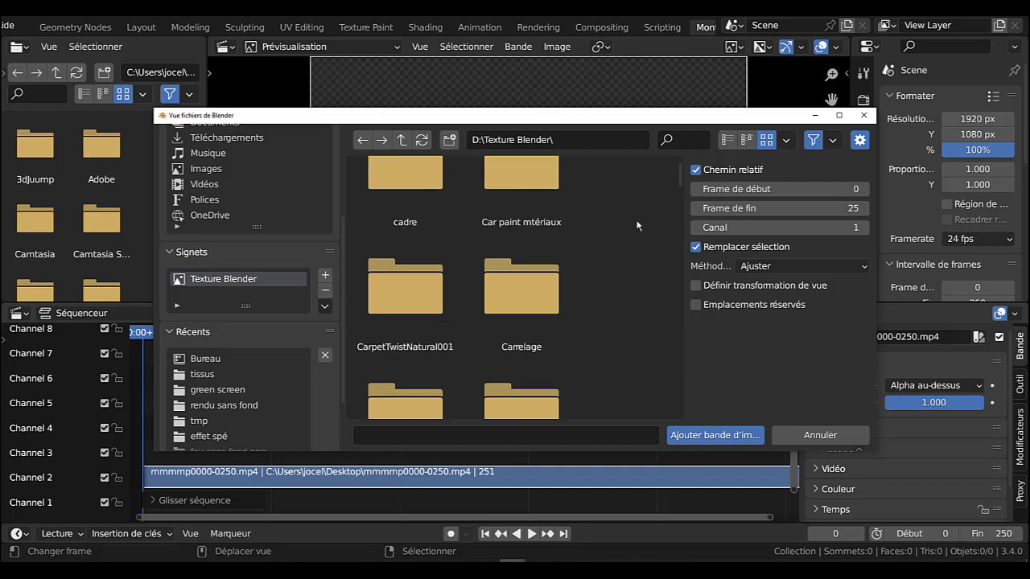
scroll(637, 226, down, 6)
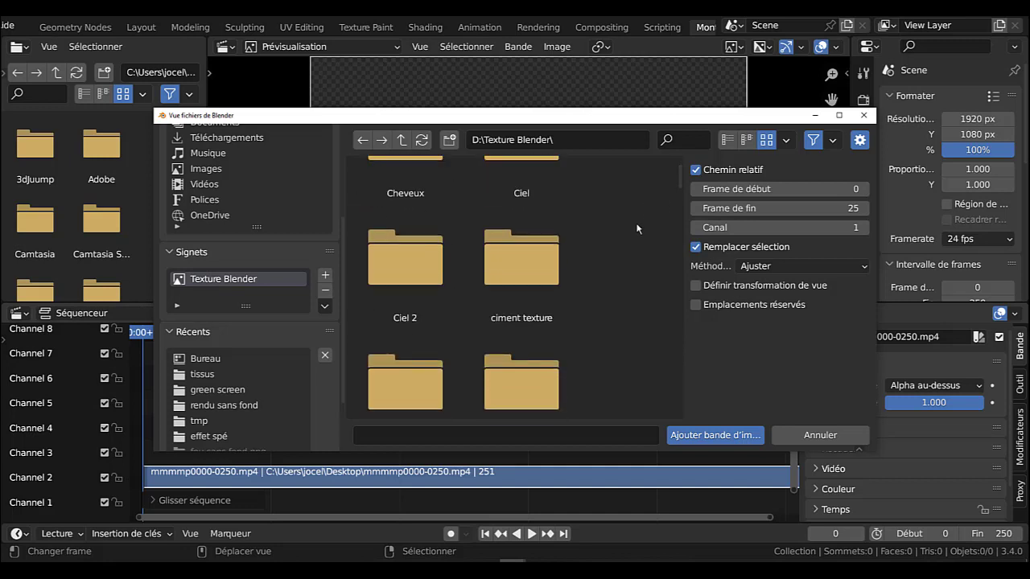
scroll(636, 228, up, 5)
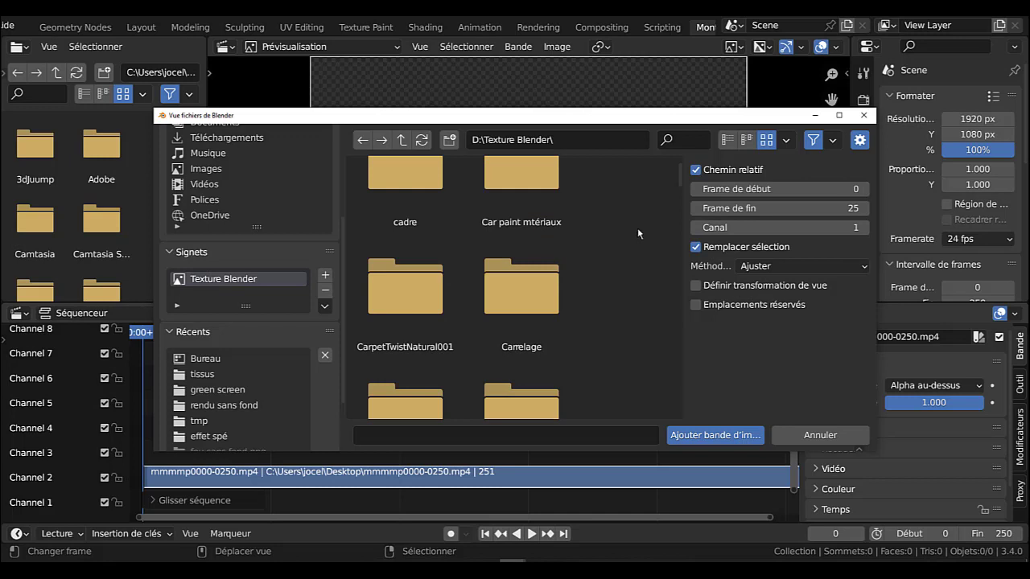
scroll(563, 227, down, 1)
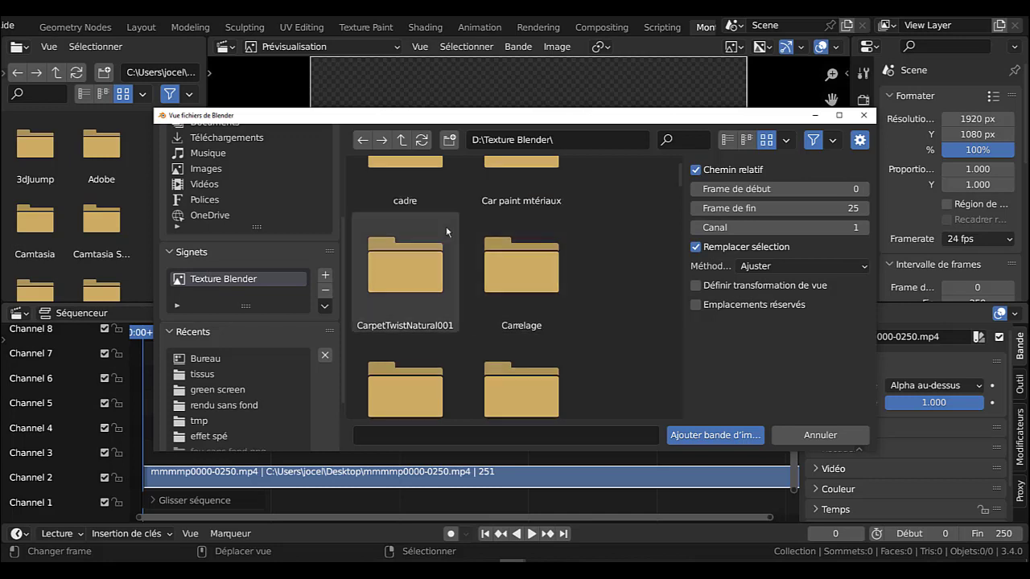
click(406, 201)
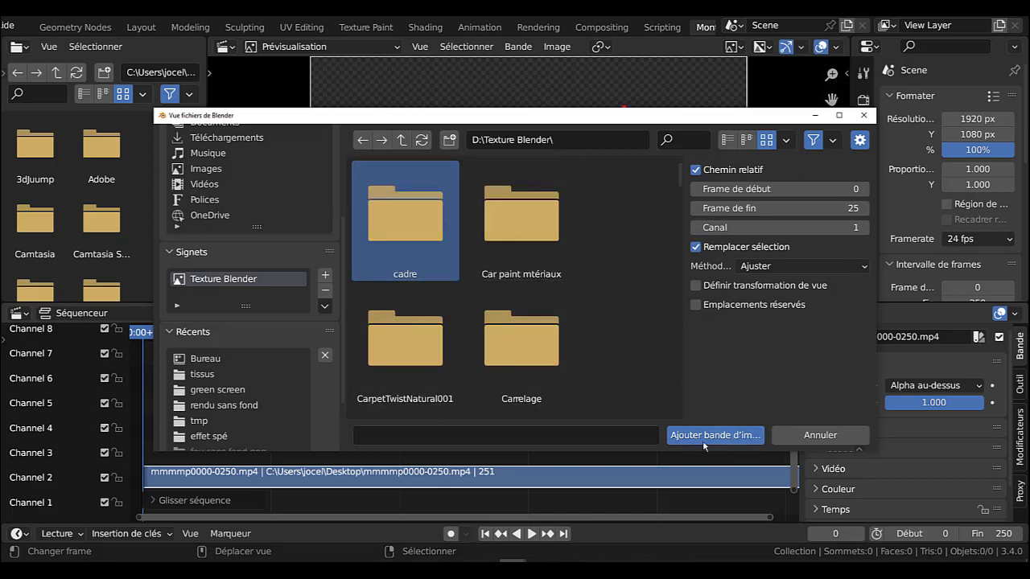
key(Return)
Add cadre 51.png as an image strip on channel 1, preview it briefly and return the playhead to frame 0.
scroll(609, 312, down, 5)
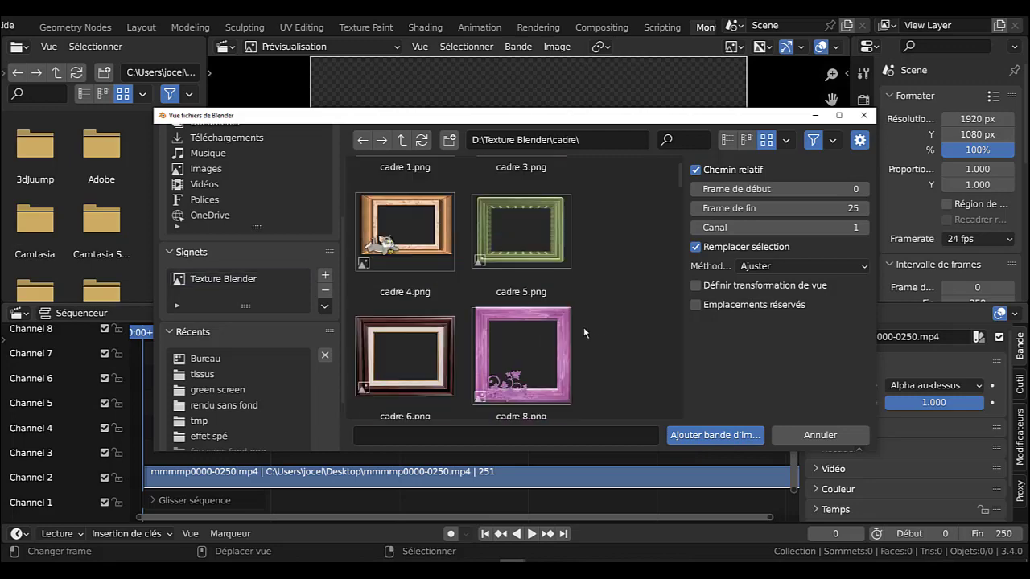
scroll(585, 330, down, 10)
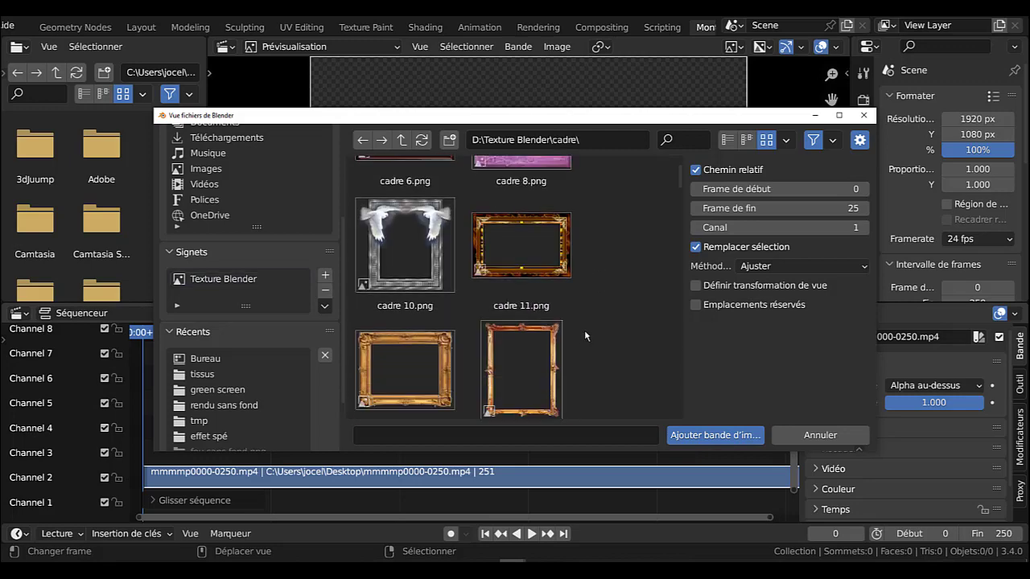
drag(680, 194, 673, 269)
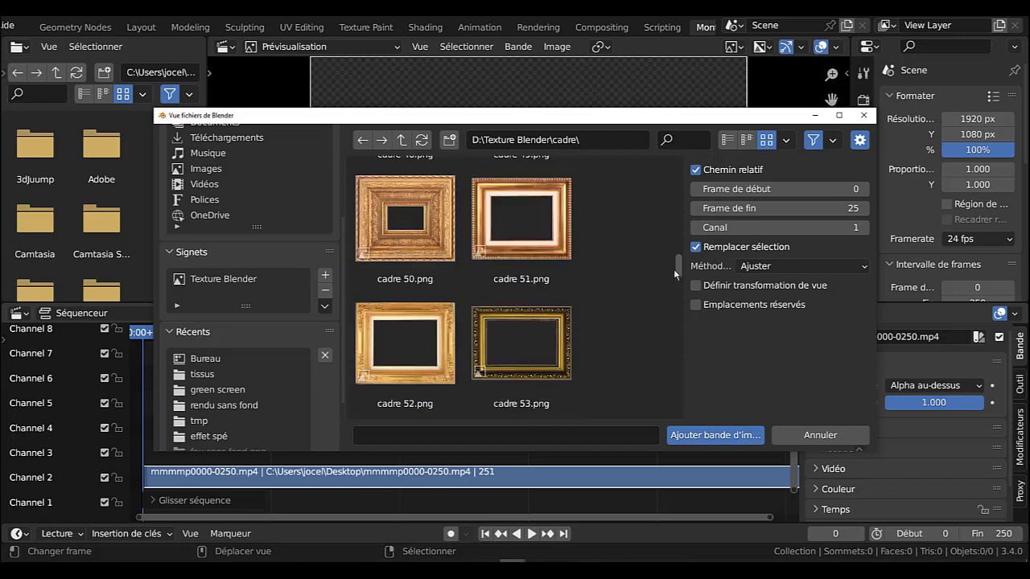
click(493, 283)
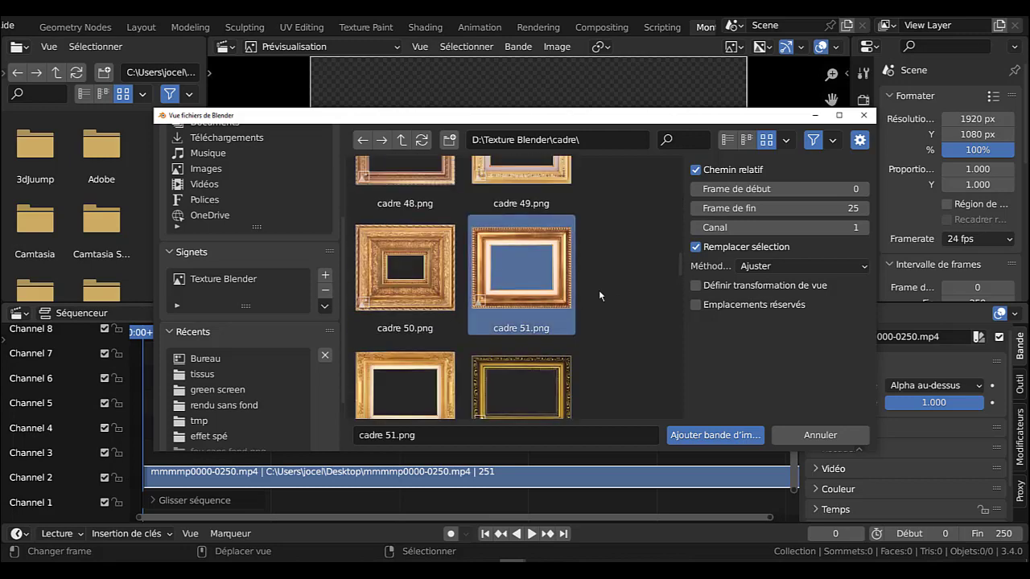
click(697, 435)
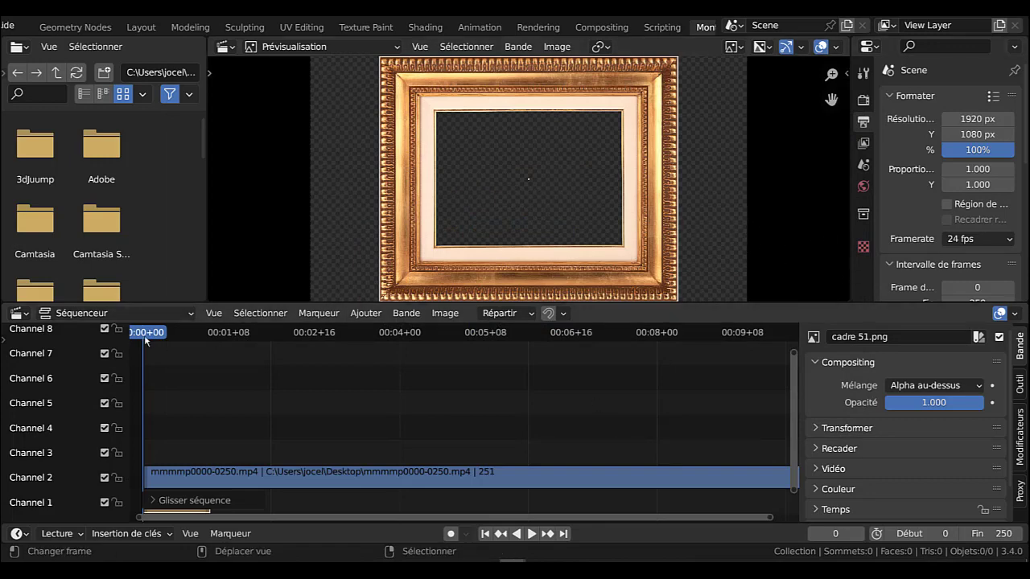
key(space)
mouse_move(158, 338)
mouse_down()
mouse_move(237, 335)
mouse_move(142, 337)
mouse_move(200, 347)
mouse_move(143, 338)
mouse_up()
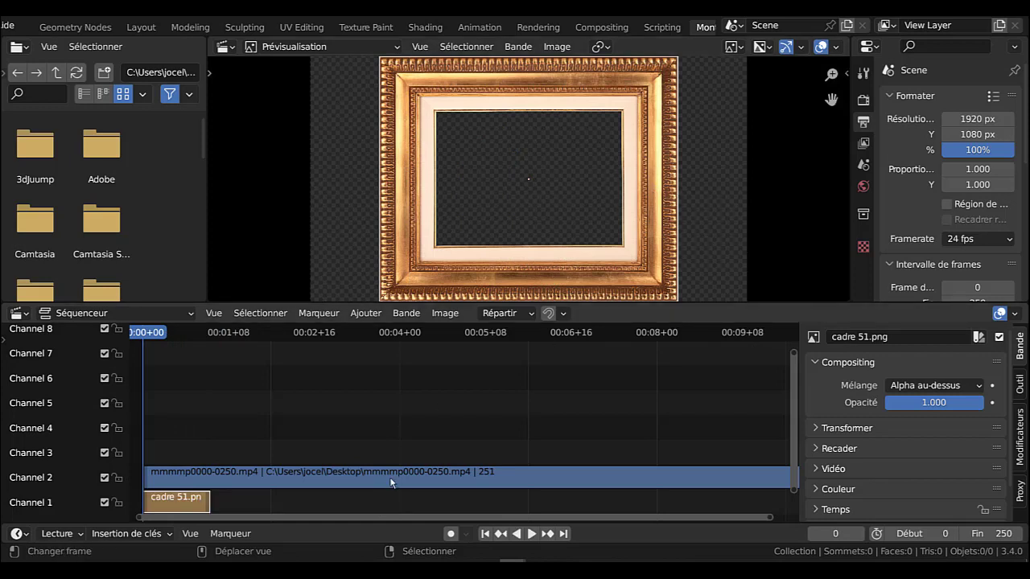
key(Delete)
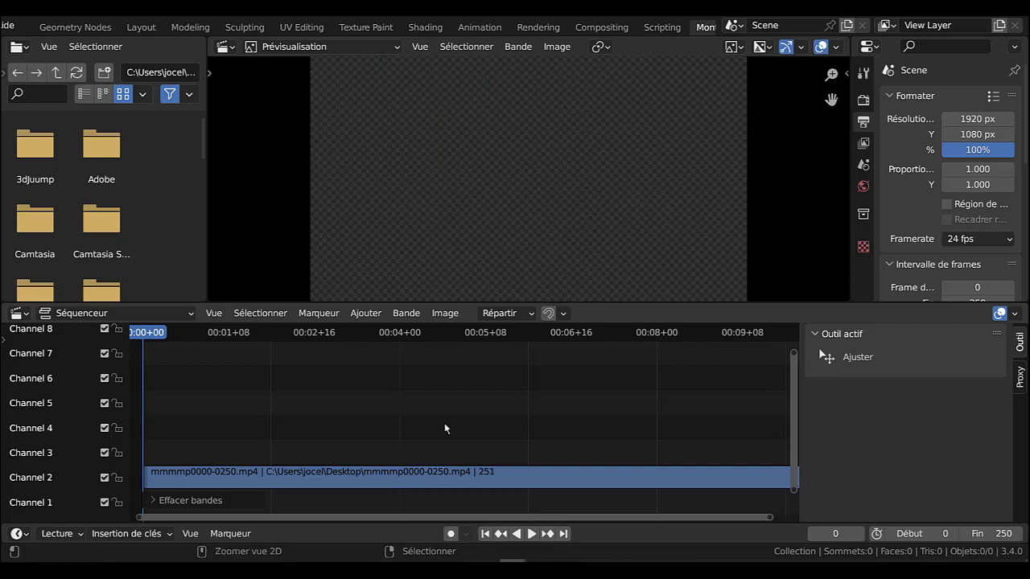
key(ctrl+z)
click(402, 467)
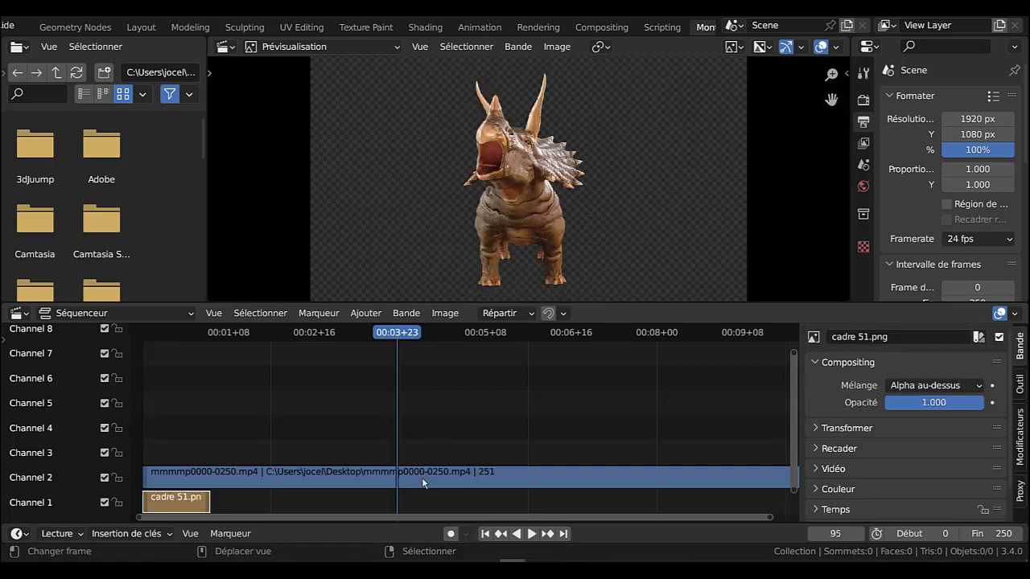
click(422, 477)
key(Delete)
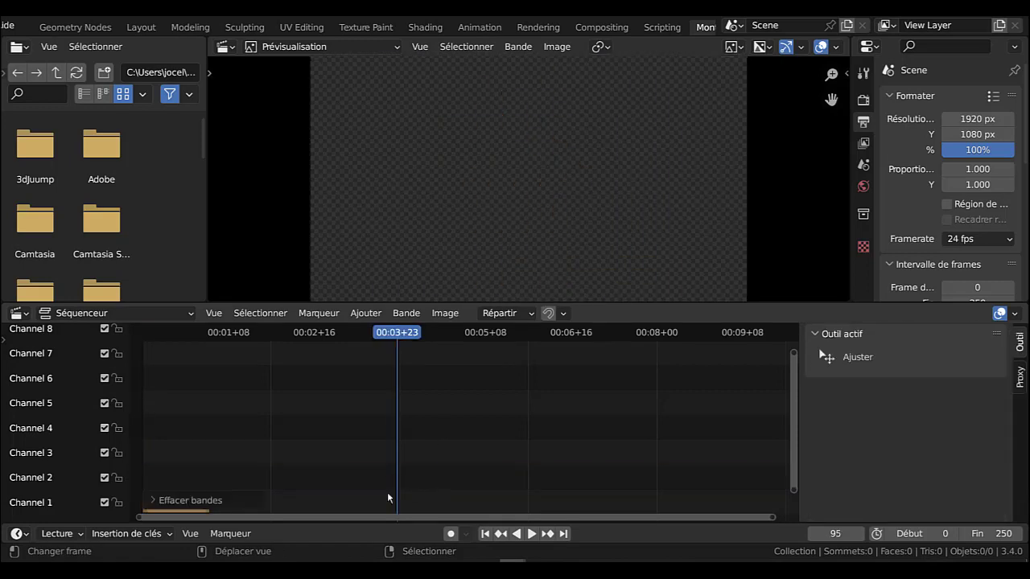
key(ctrl+shift+space)
drag(379, 336, 175, 334)
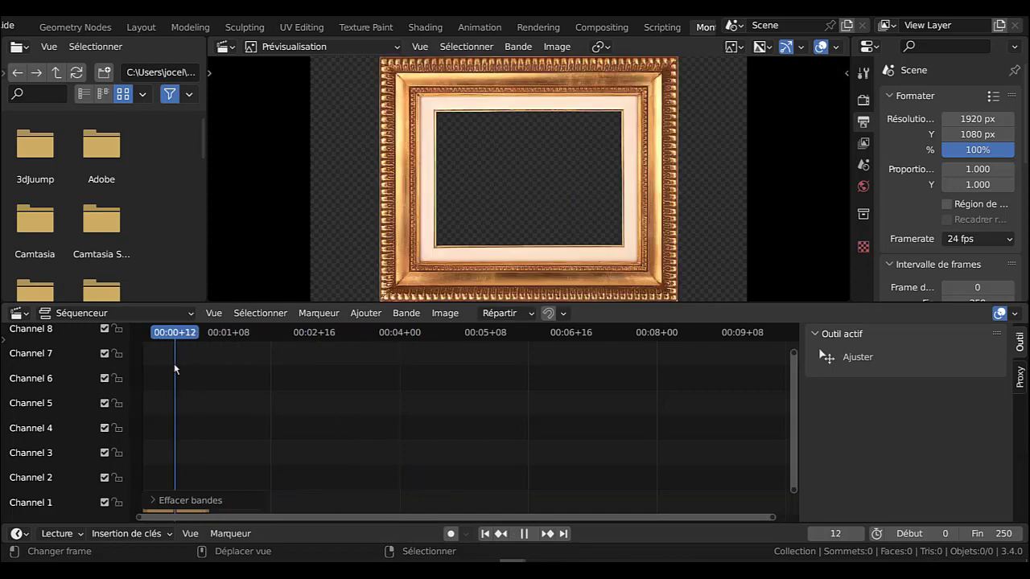
key(ctrl+z)
key(ctrl+z)
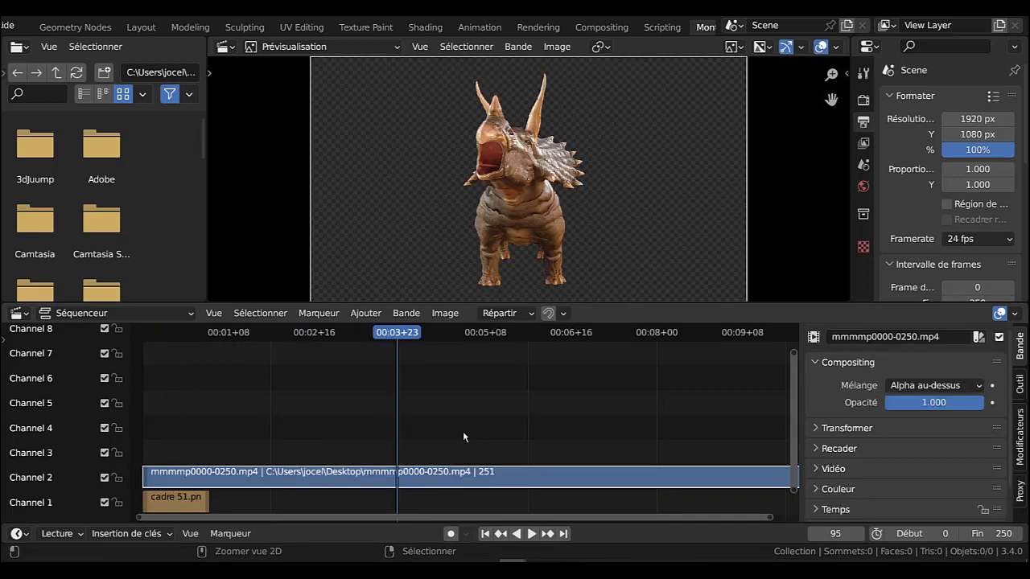
Delete the cadre 51.png image strip from channel 1.
click(193, 502)
right_click(188, 506)
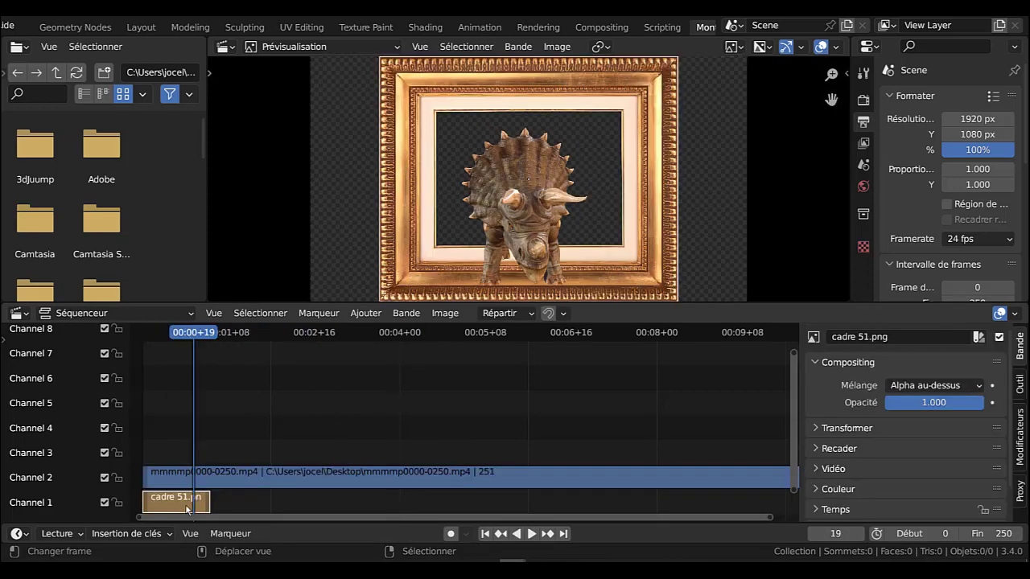
key(Delete)
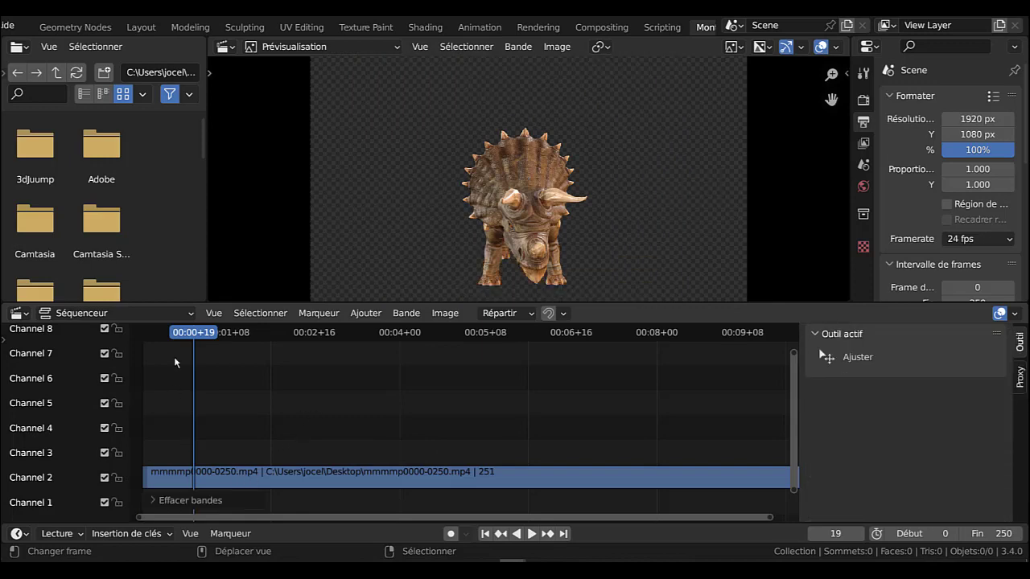
Place the playhead at frame 16 and add the Bureau folder's video 1er video du bibop av zic.mp4 as a strip.
key(space)
click(187, 334)
key(space)
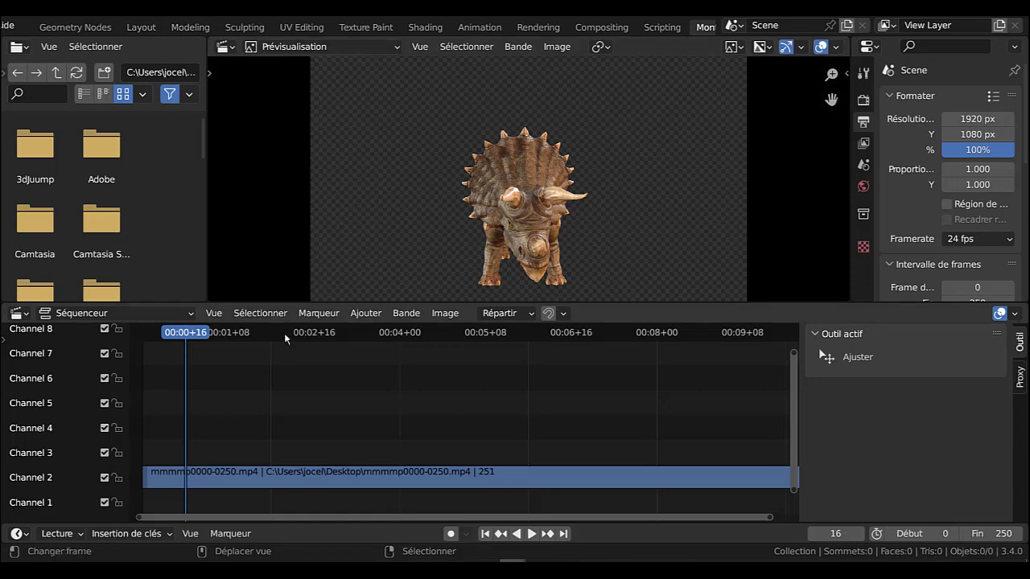
click(367, 314)
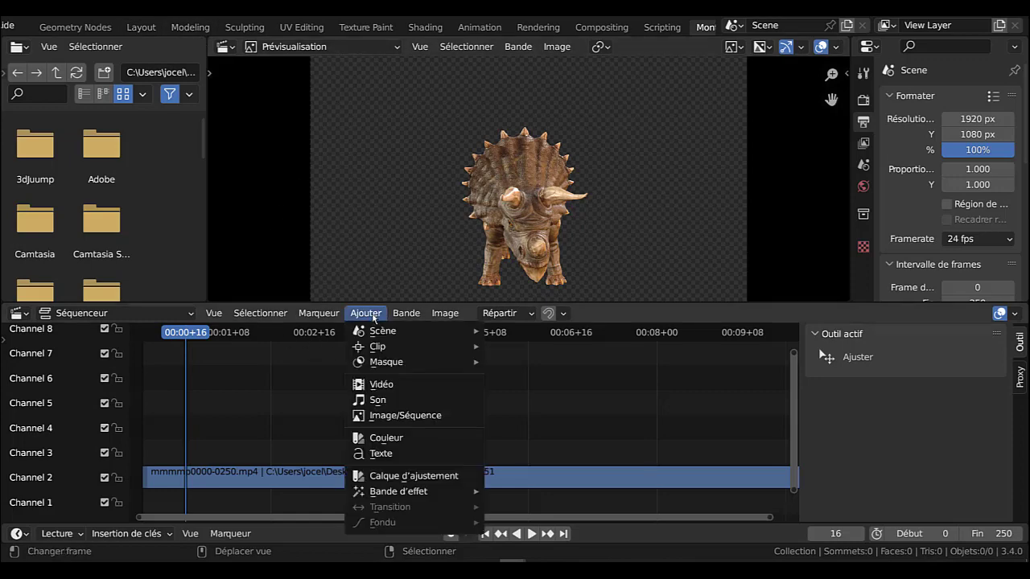
click(378, 385)
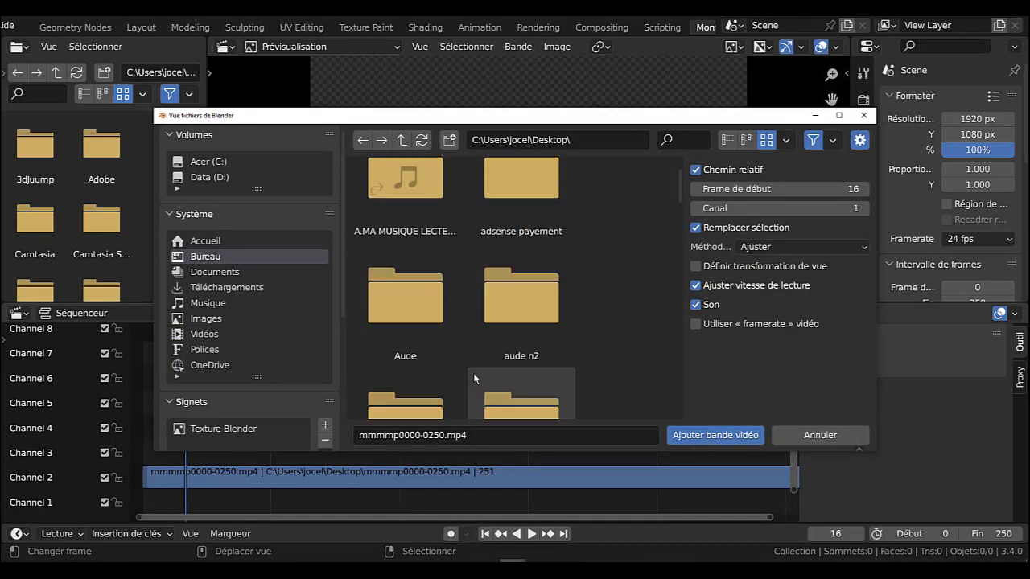
scroll(473, 371, down, 5)
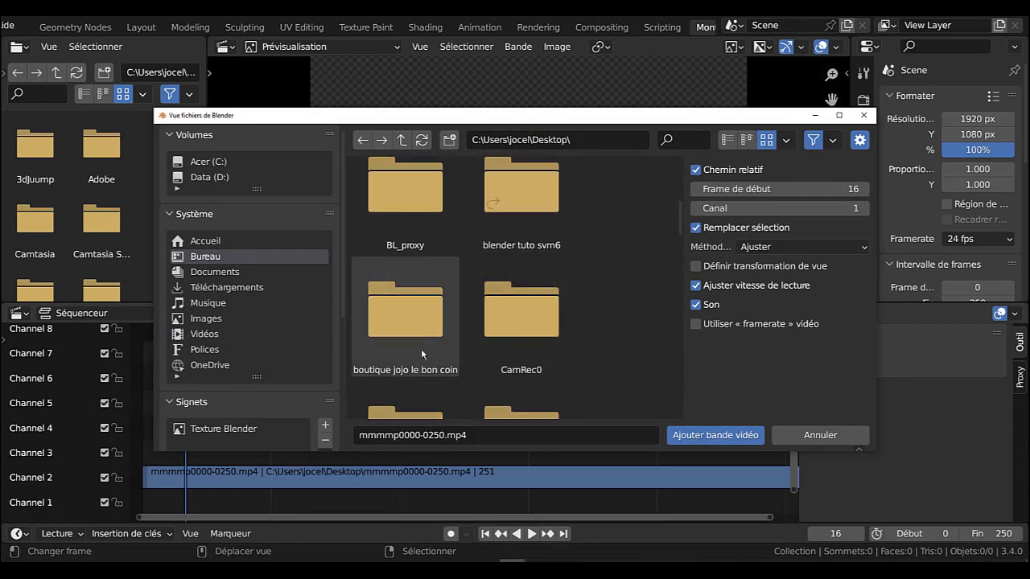
scroll(421, 348, down, 5)
scroll(570, 323, down, 5)
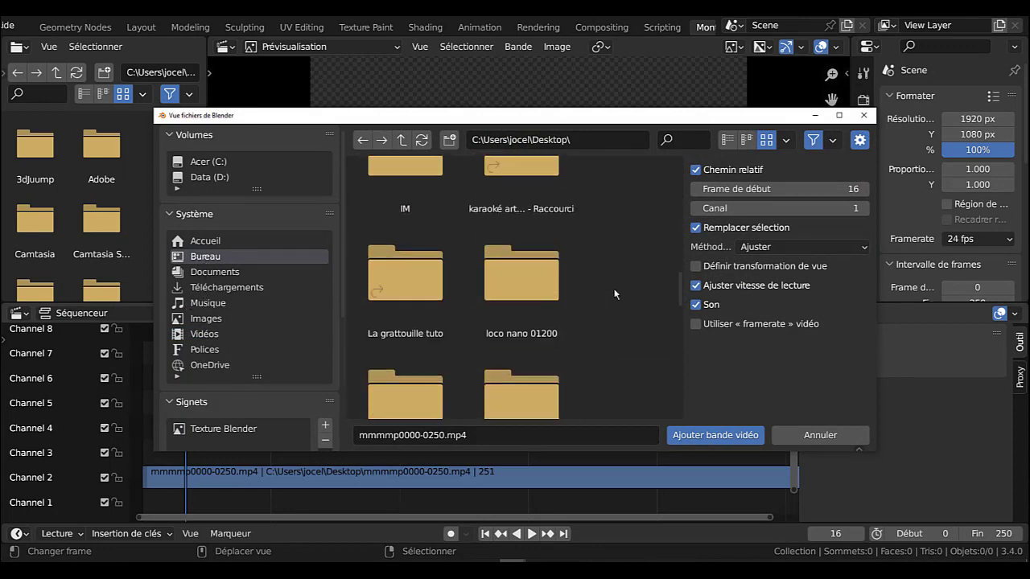
drag(680, 299, 681, 381)
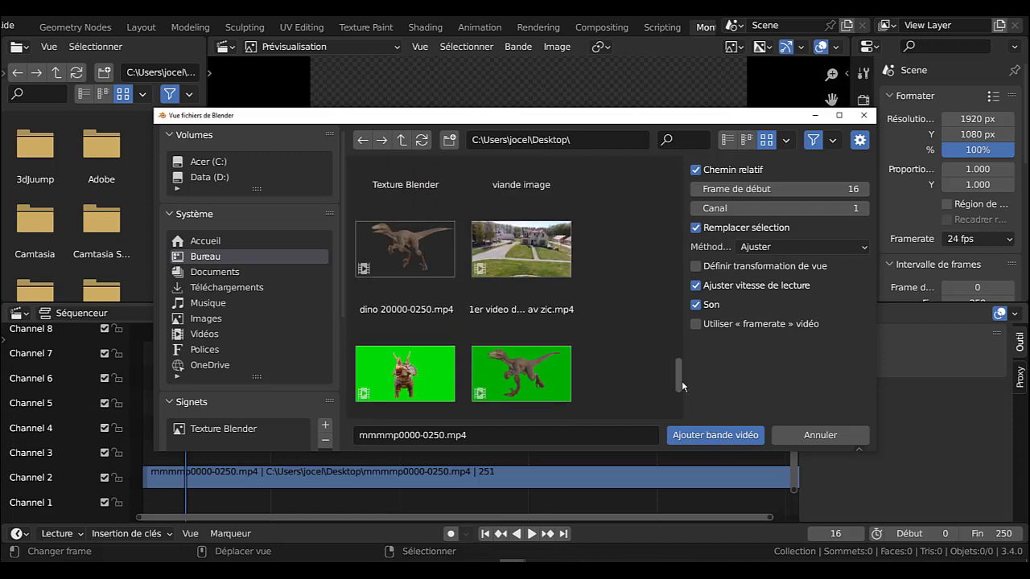
click(529, 260)
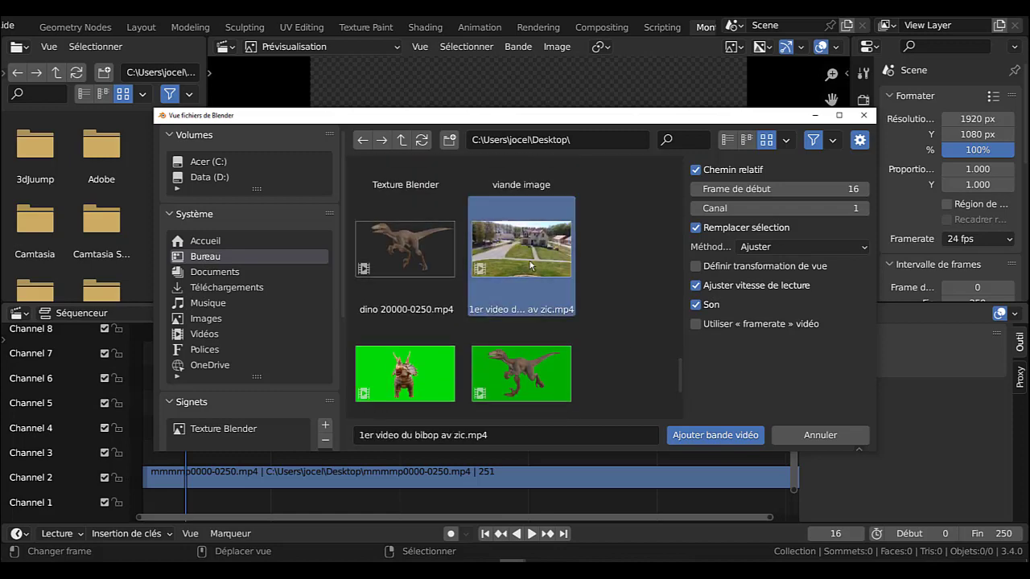
click(741, 441)
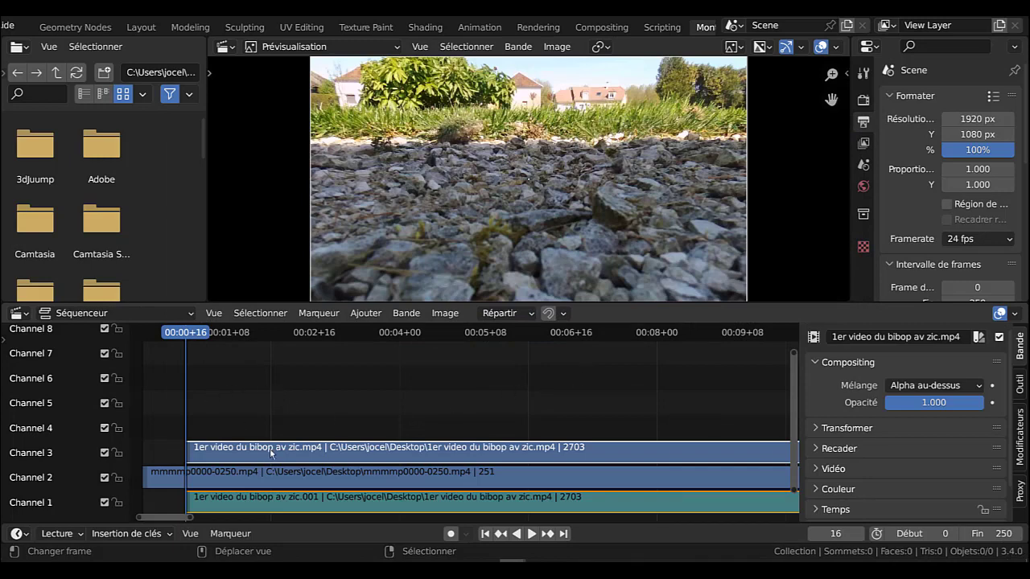
Delete only the sound strip of 1er video du bibop av zic.mp4, keeping its video strip.
key(space)
key(space)
drag(281, 454, 275, 507)
click(290, 502)
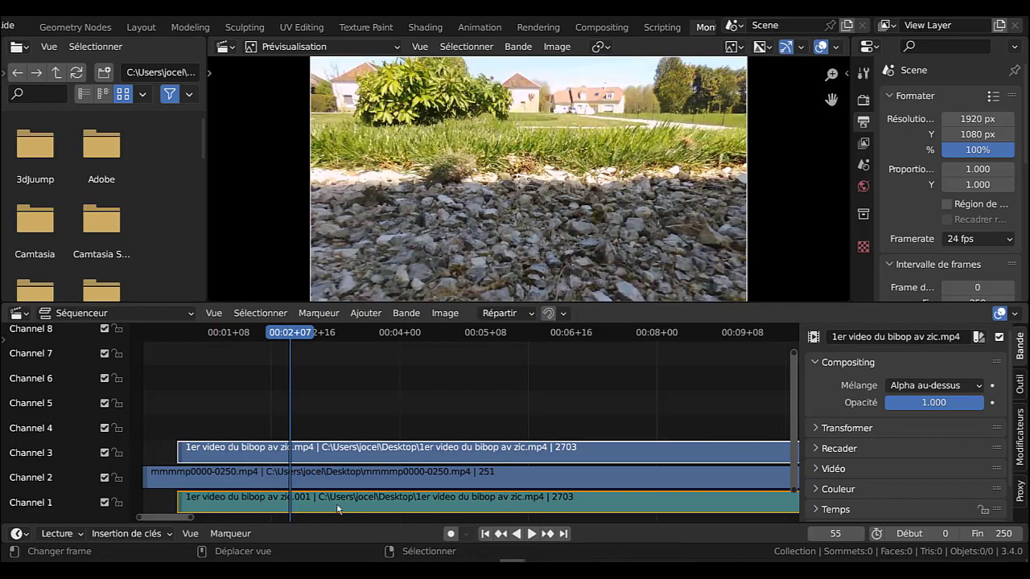
key(Delete)
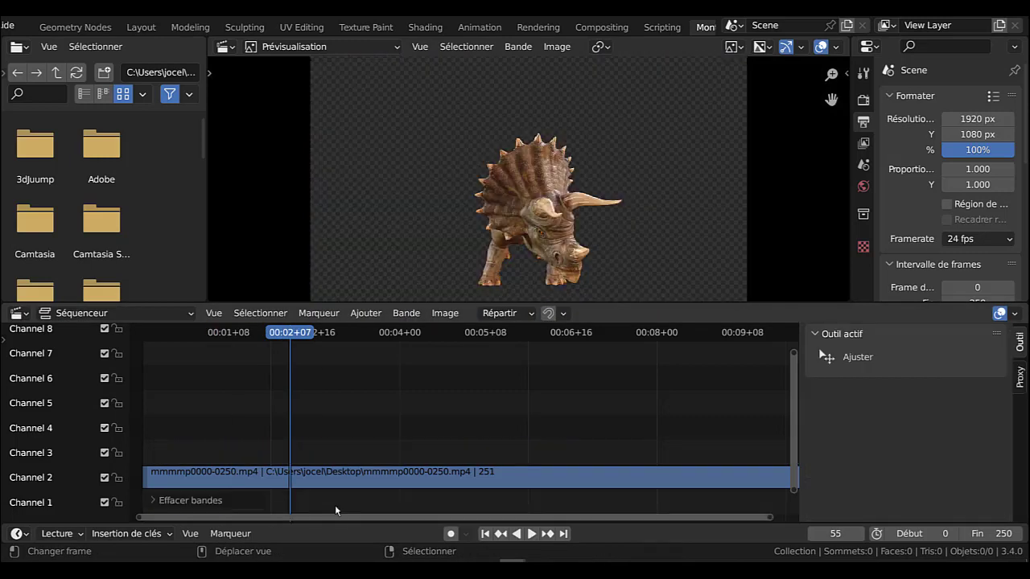
key(ctrl+z)
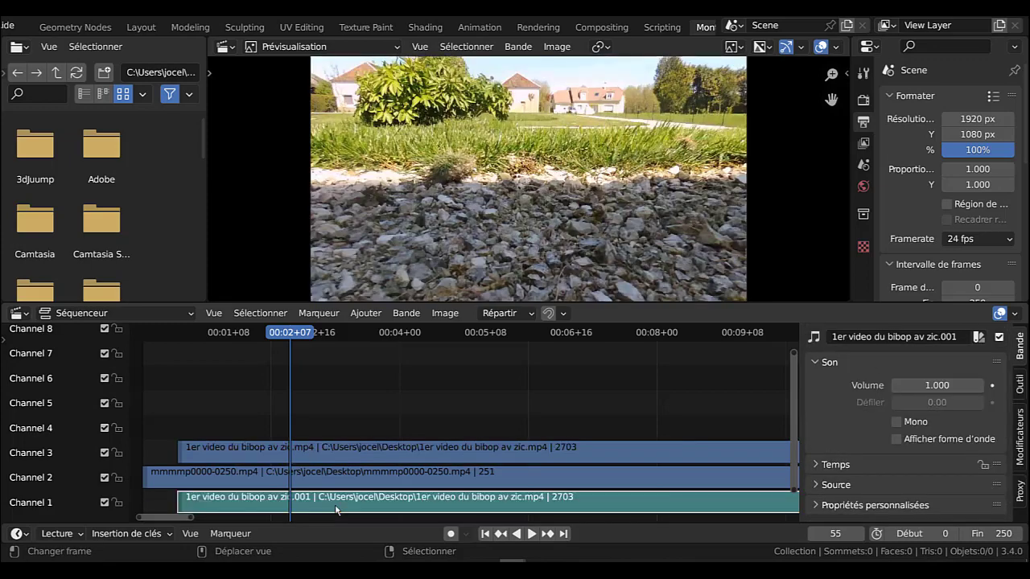
key(Delete)
Move the background video strip to channel 1 starting at frame 0, and preview the dinosaur over it.
drag(357, 455, 321, 526)
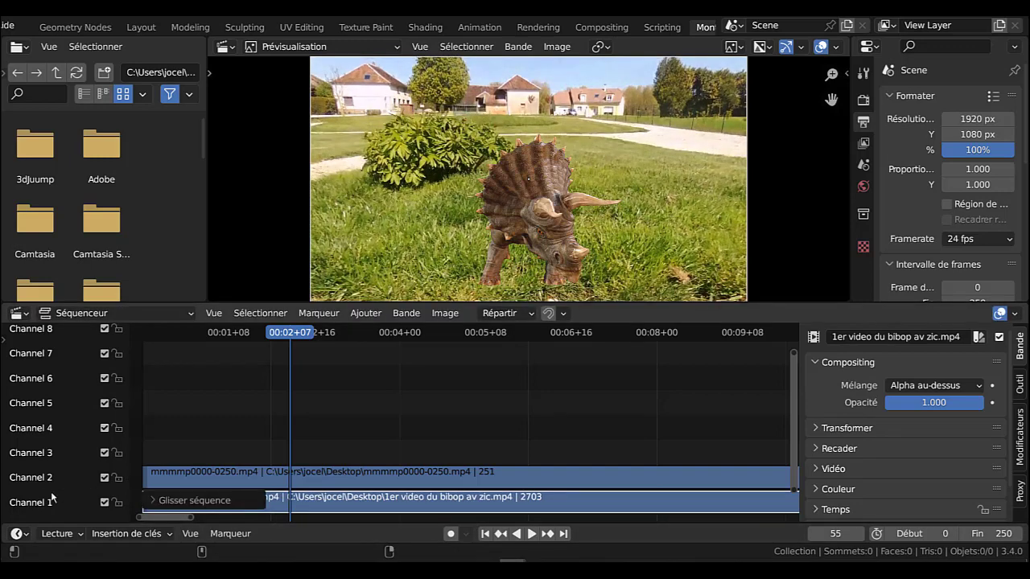
click(335, 477)
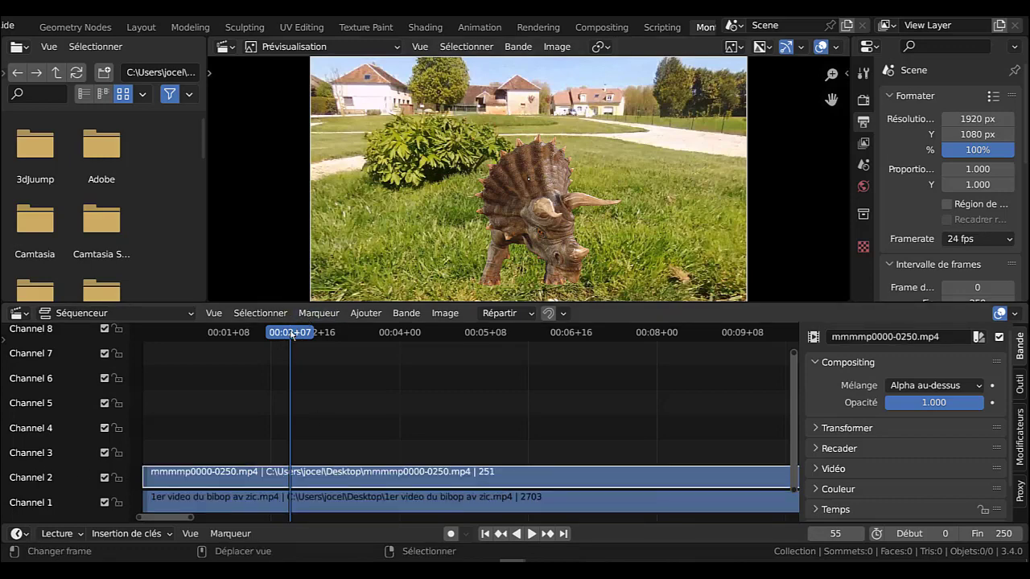
key(shift+ctrl+space)
drag(285, 361, 178, 409)
key(space)
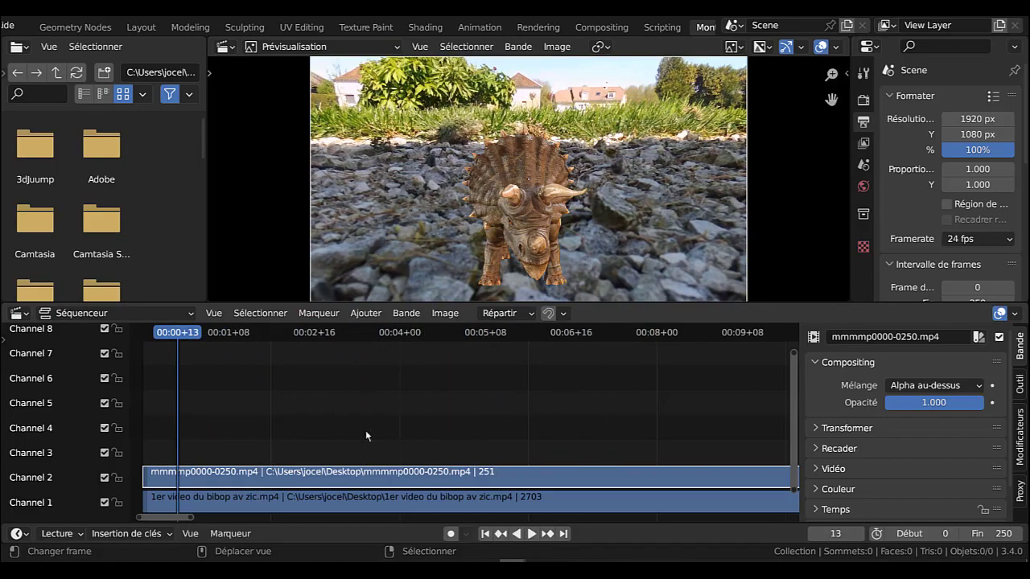
Shorten the background video strip on channel 1 so that it ends at frame 244.
scroll(580, 414, down, 4)
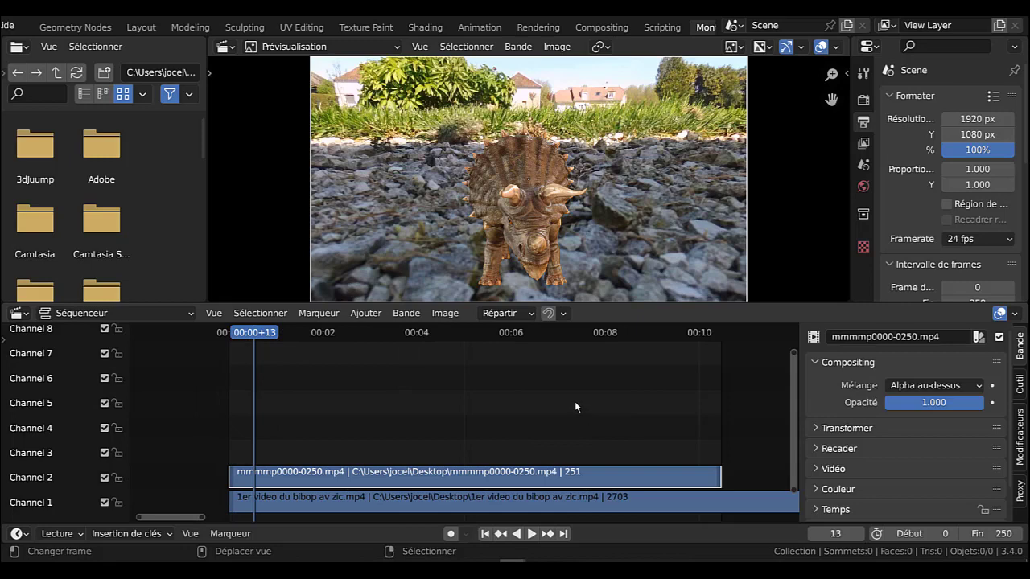
scroll(615, 398, down, 3)
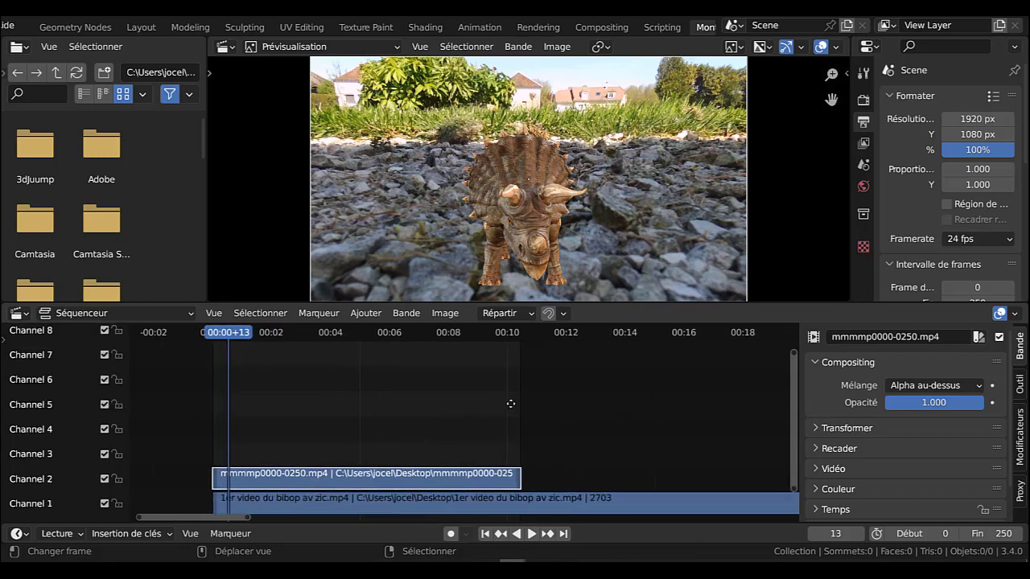
scroll(641, 495, down, 8)
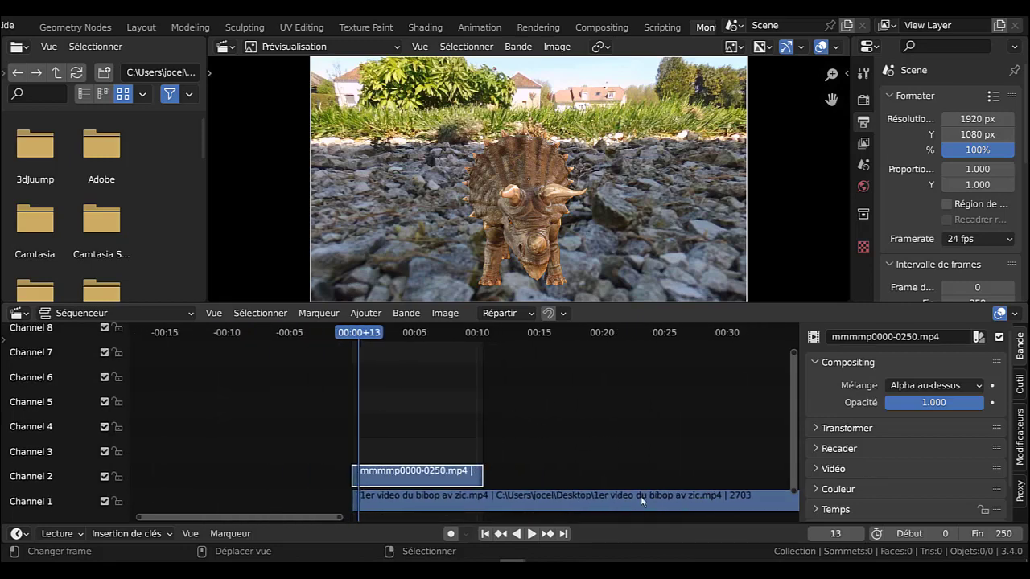
middle_drag(697, 439, 435, 433)
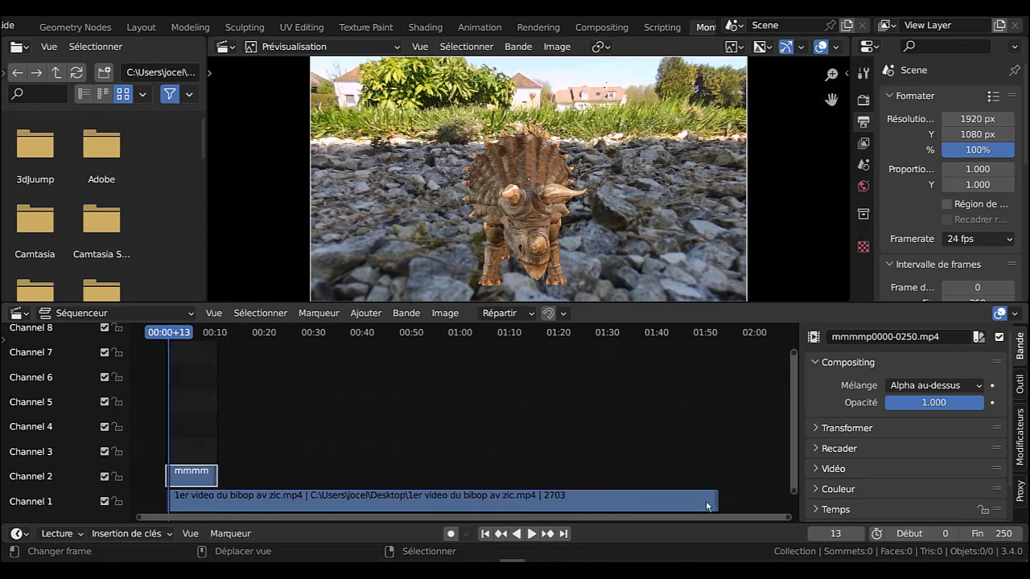
drag(718, 506, 501, 471)
drag(714, 503, 202, 507)
ctrl+scroll(448, 471, left, 4)
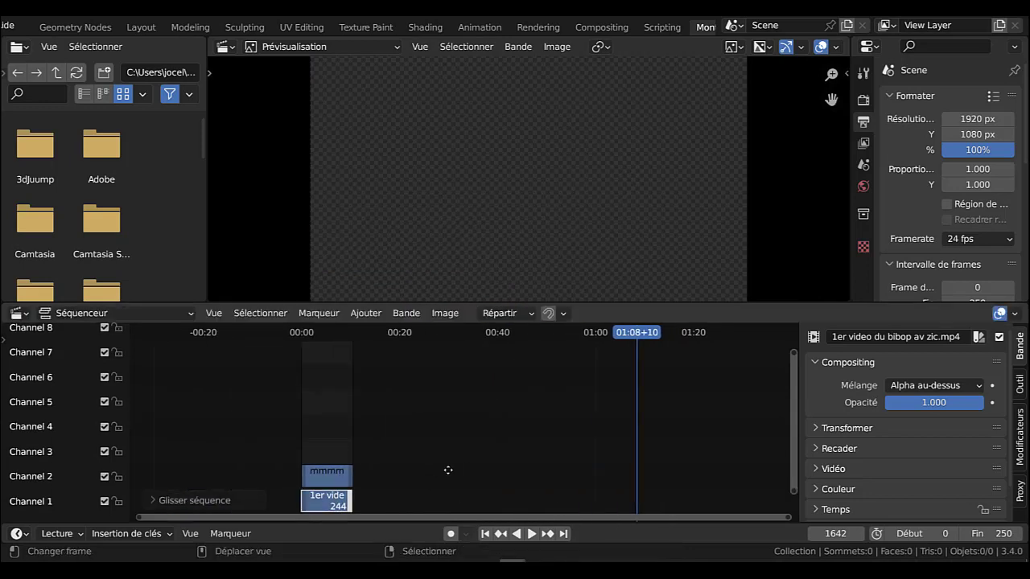
Extend the end of the background video strip to frame 354, beyond the dinosaur strip.
scroll(449, 469, up, 4)
ctrl+scroll(448, 468, left, 4)
scroll(448, 469, up, 3)
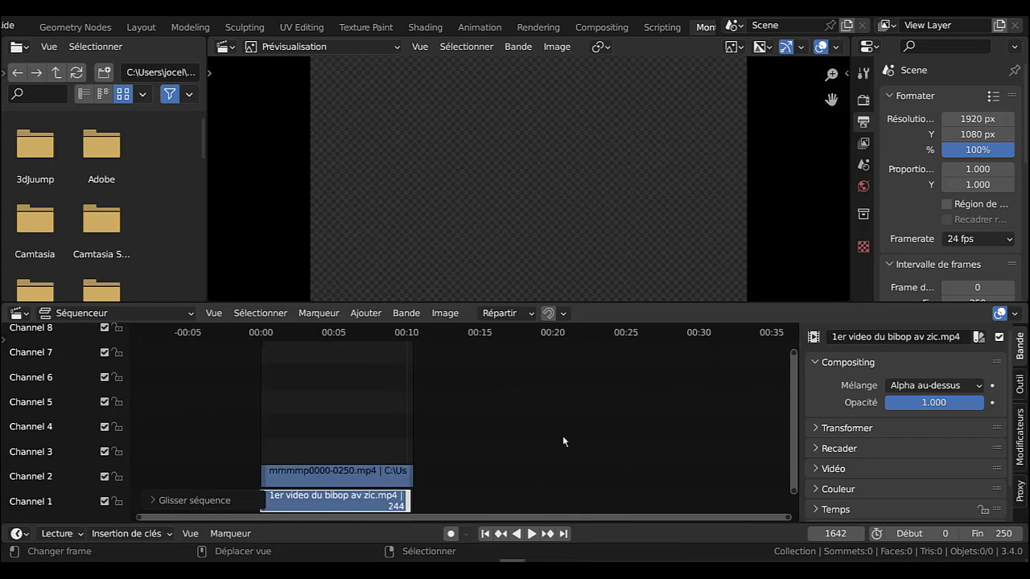
scroll(562, 435, up, 3)
drag(447, 503, 557, 505)
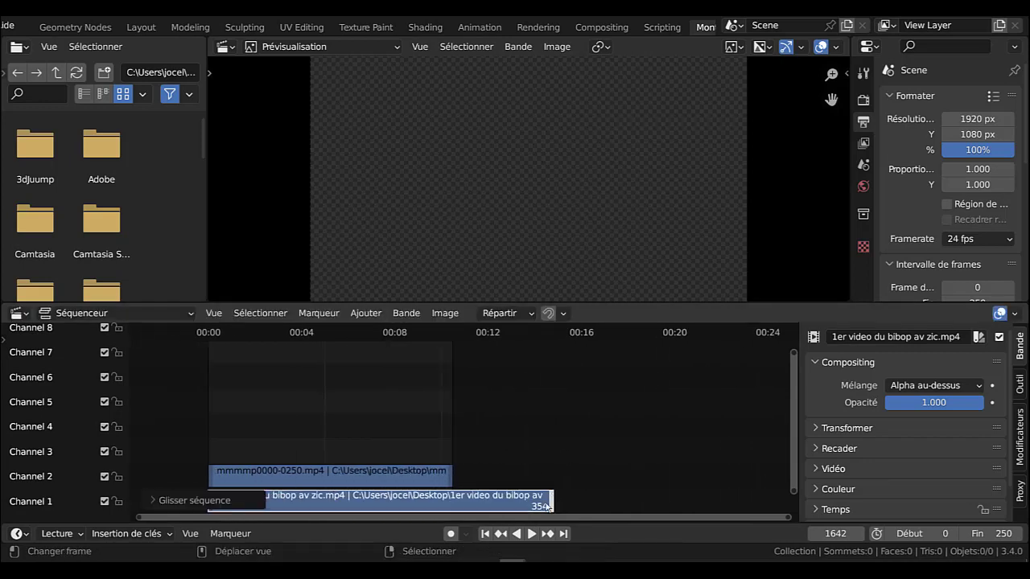
Try splitting the background video strip at frame 247, and undo the split.
click(411, 359)
drag(415, 339, 448, 344)
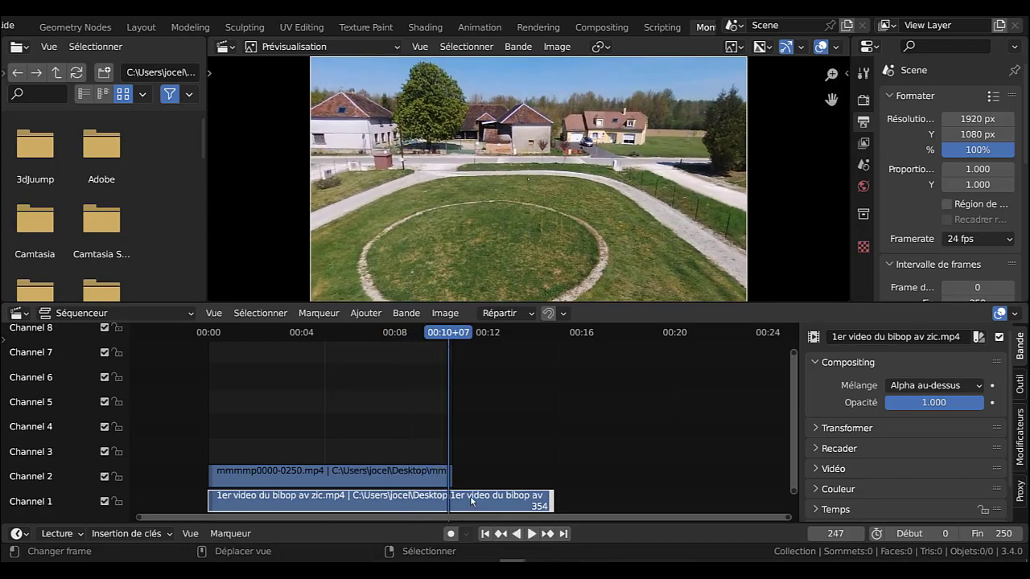
key(k)
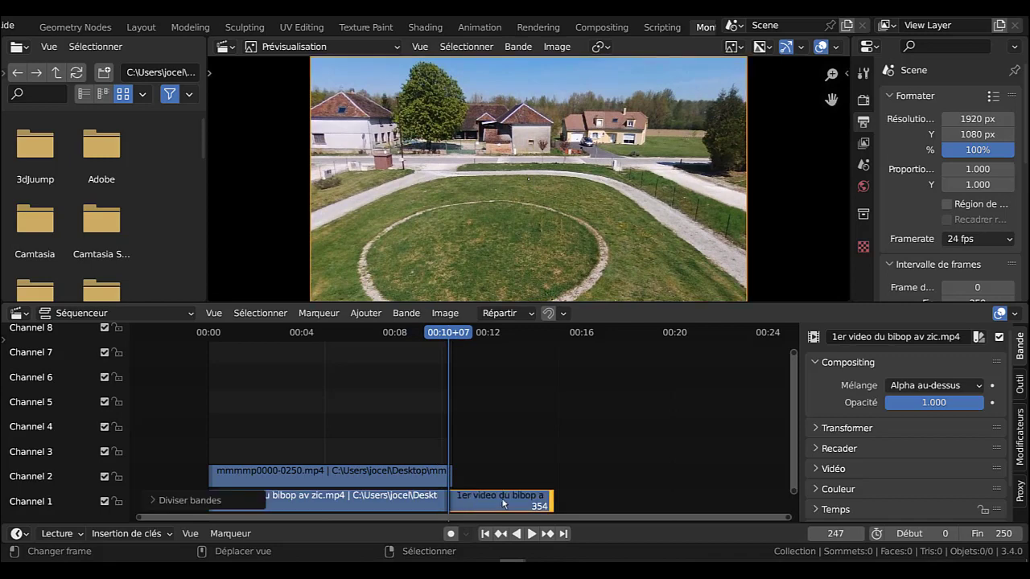
click(465, 509)
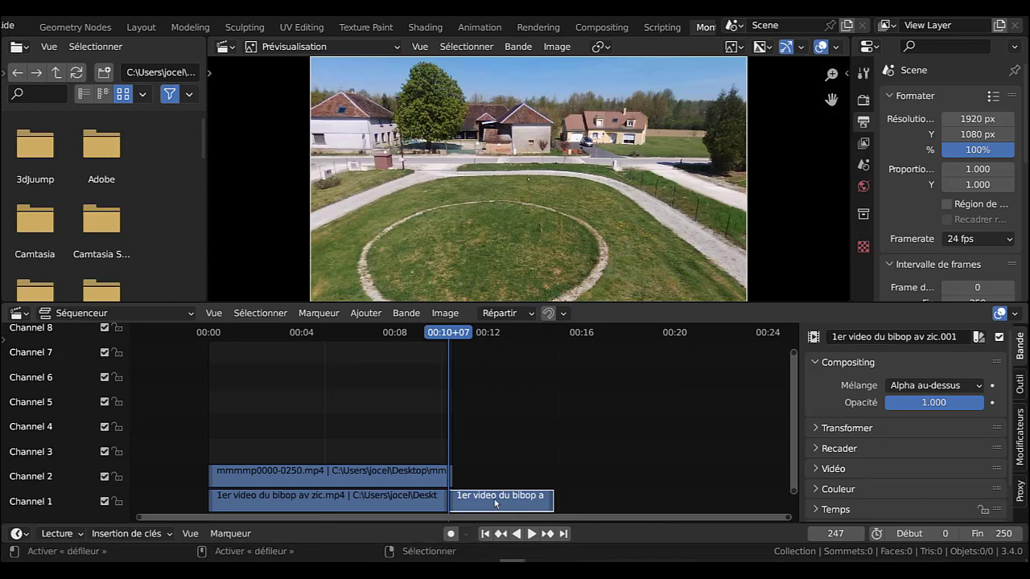
key(ctrl+z)
key(ctrl+z)
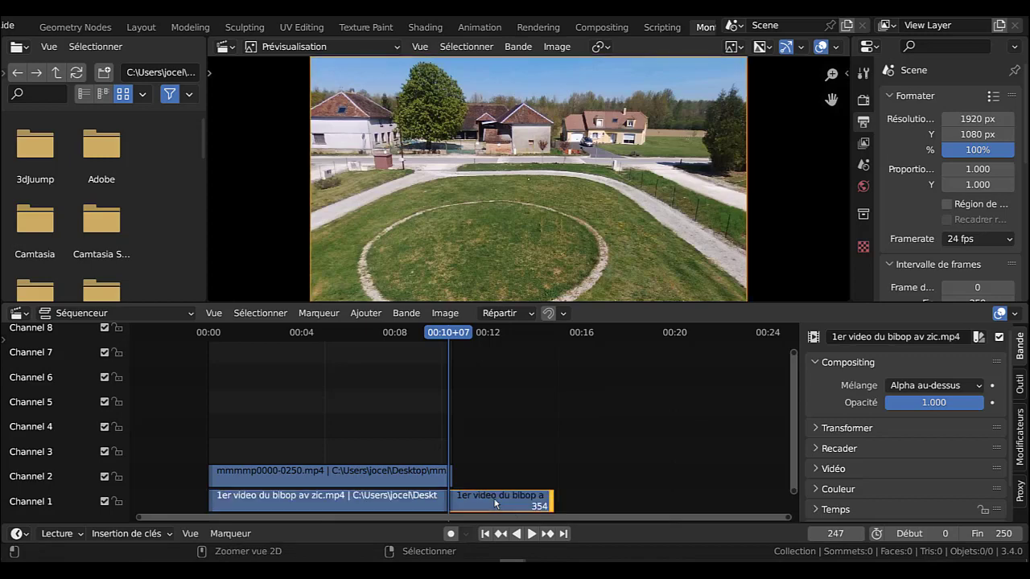
key(ctrl+z)
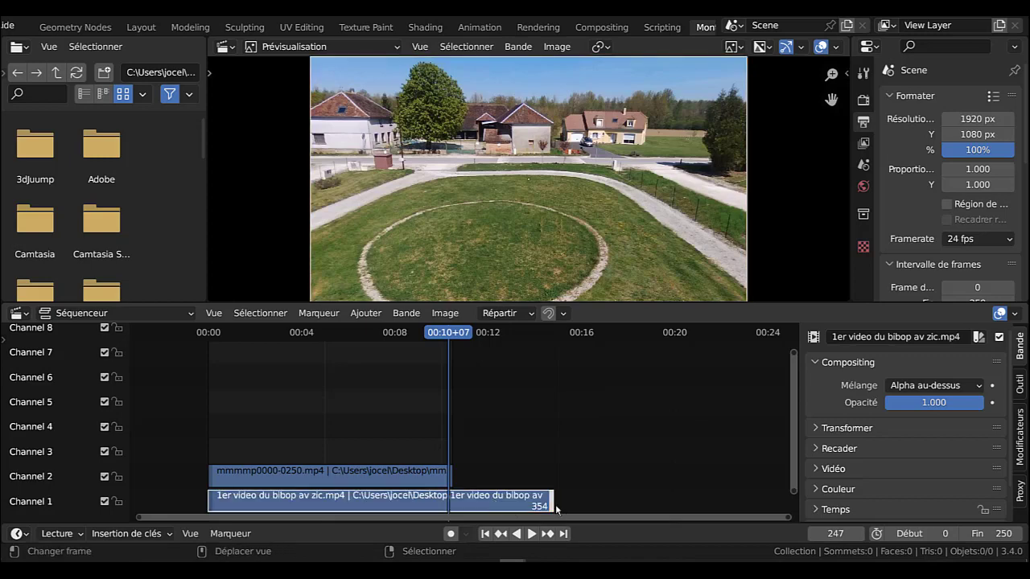
Trim the end of the background video strip to frame 250 and check the composite at frame 97.
drag(556, 505, 453, 507)
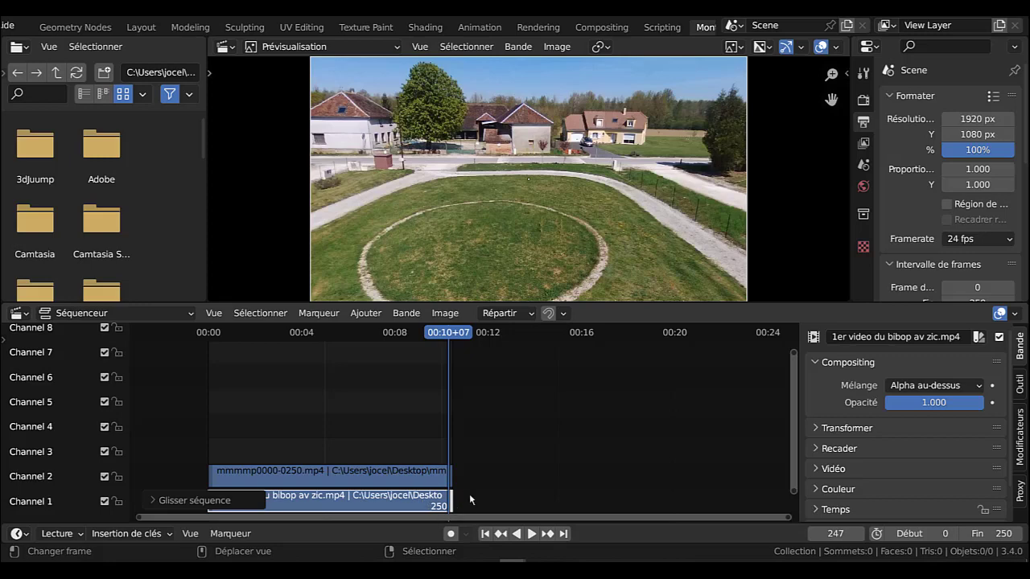
click(304, 333)
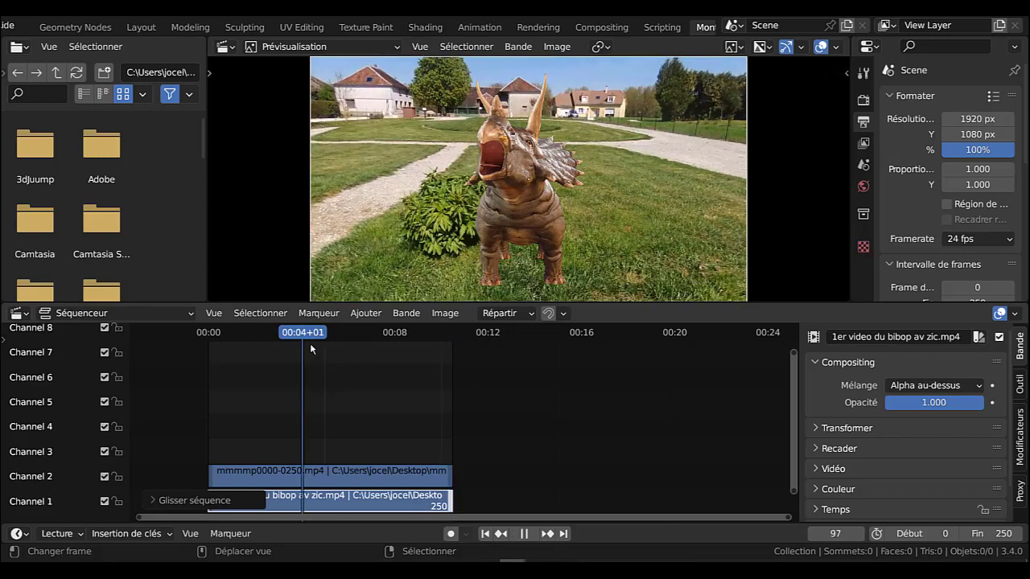
Select the dinosaur and background strips alternately in the preview to see which strip each belongs to.
click(546, 211)
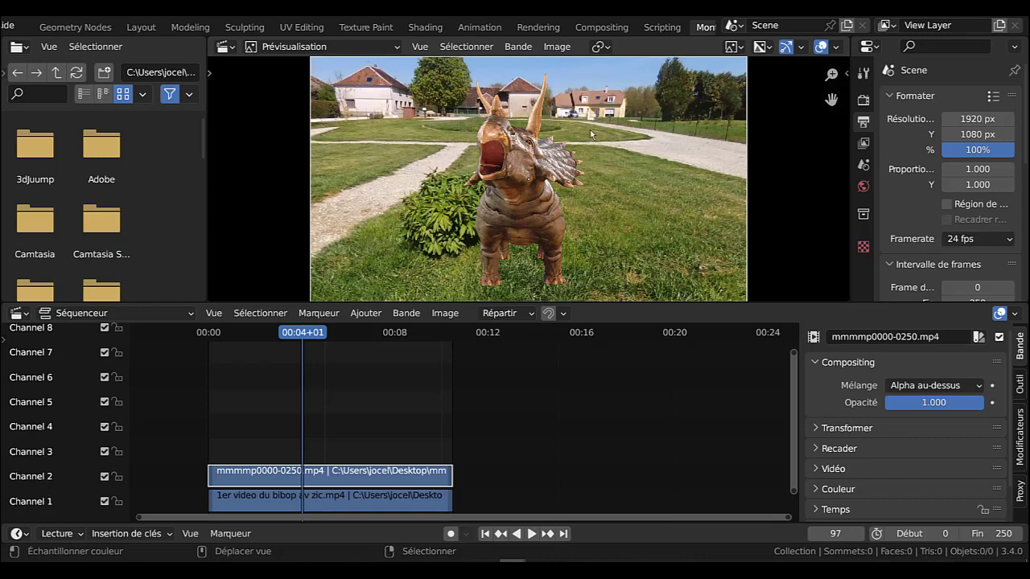
click(617, 209)
click(538, 197)
click(639, 223)
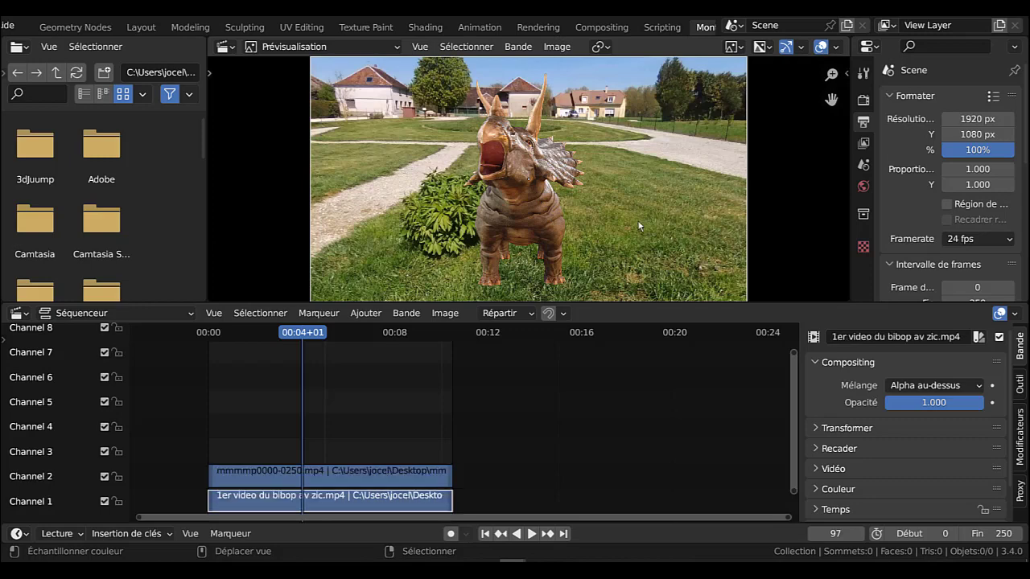
Add a fade in and out (Fondu en entrée et sortie) to the dinosaur strip mmmmp0000-0250.mp4.
click(536, 212)
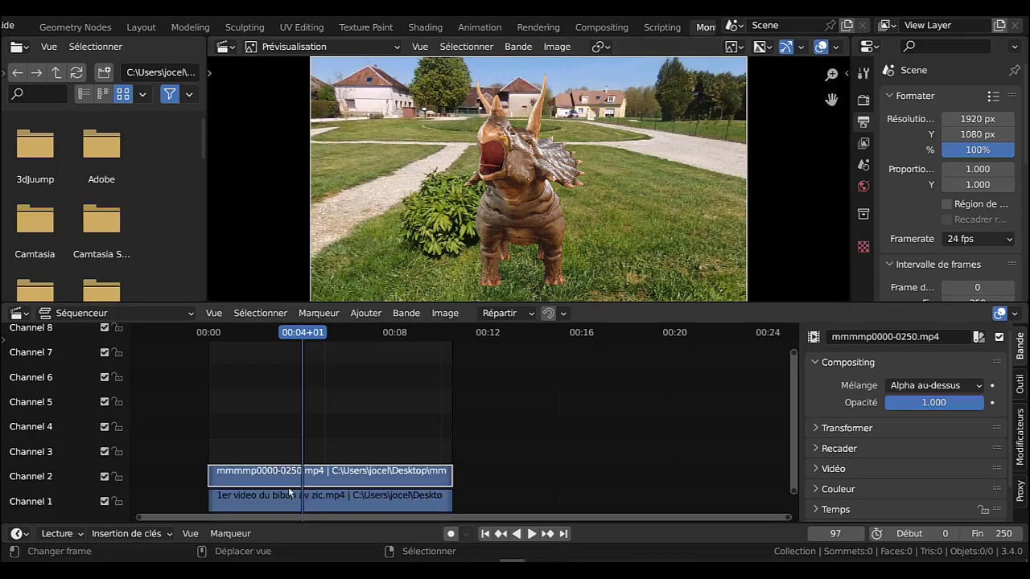
click(359, 315)
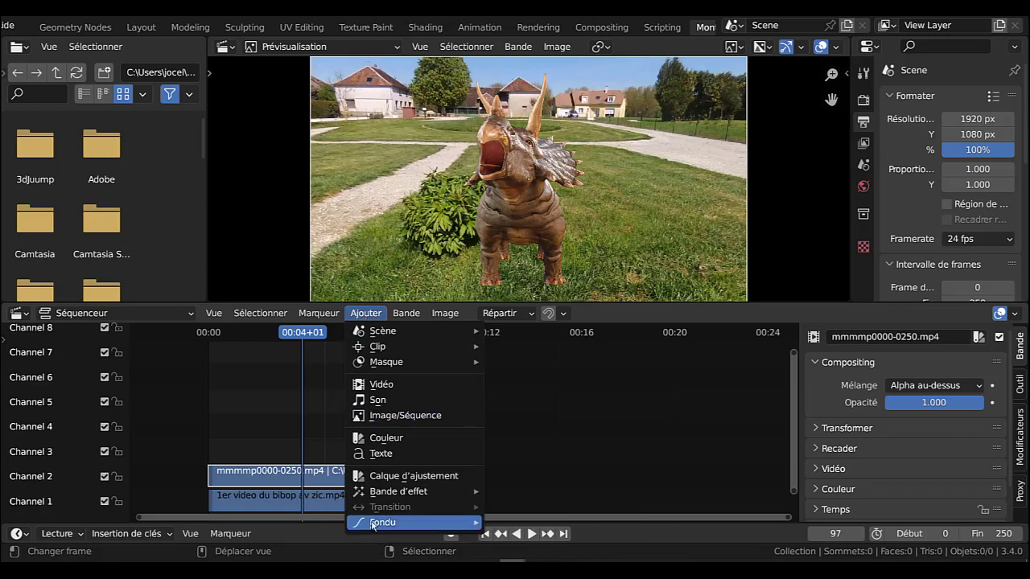
mouse_move(375, 525)
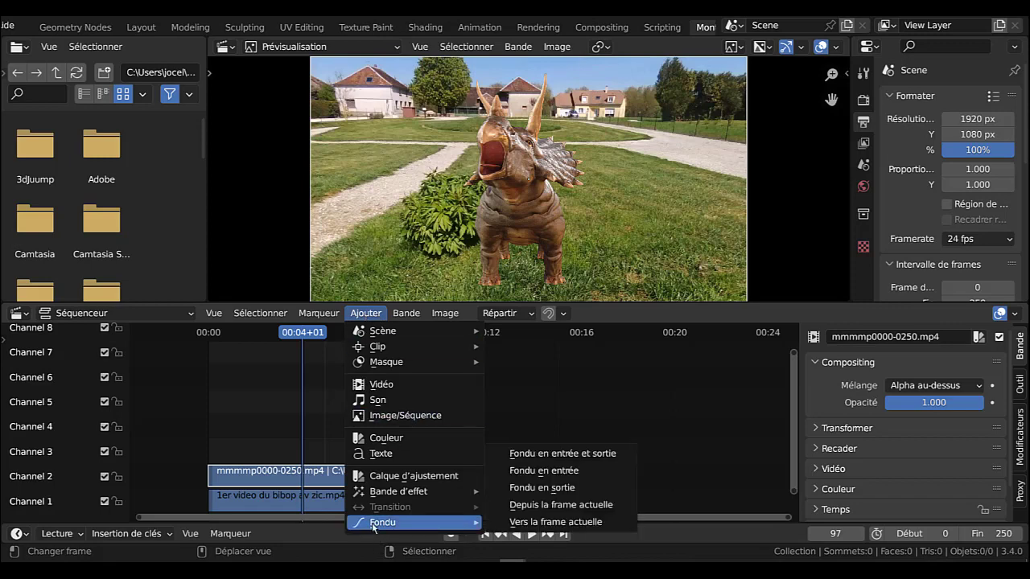
click(564, 454)
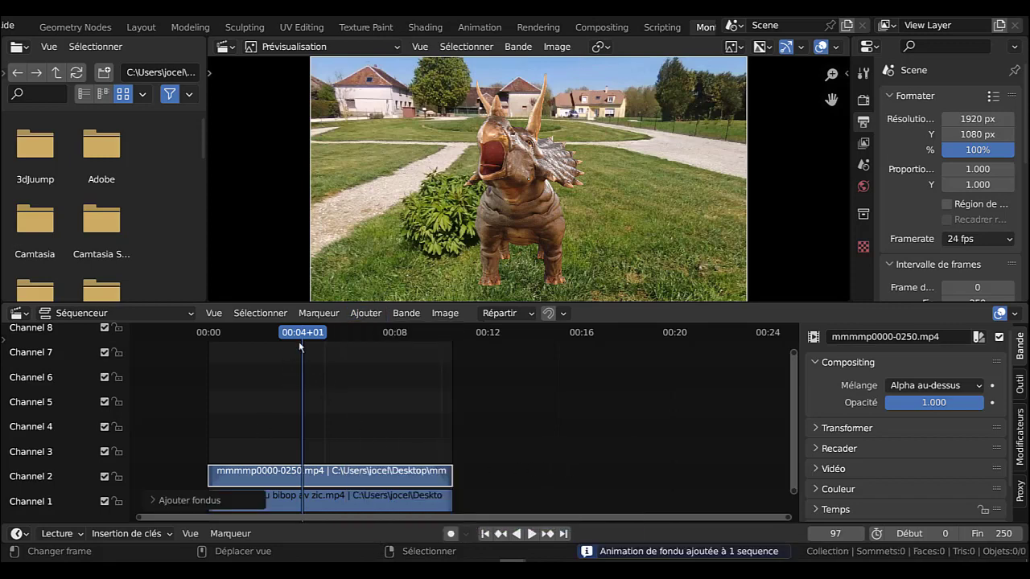
Play the sequence from frame 0 to check the dinosaur's fade, and return the playhead to frame 0.
drag(300, 346, 203, 348)
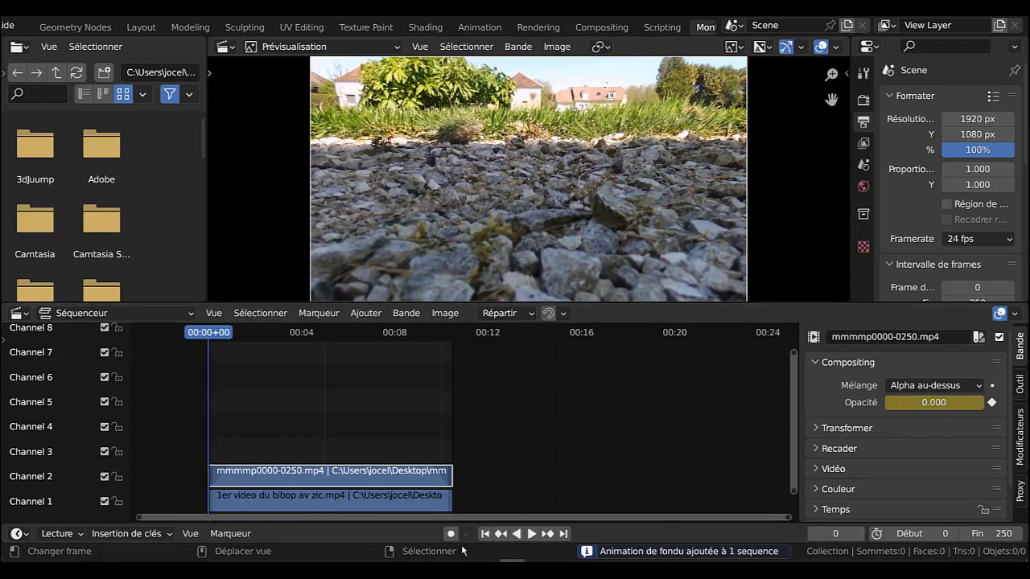
click(531, 533)
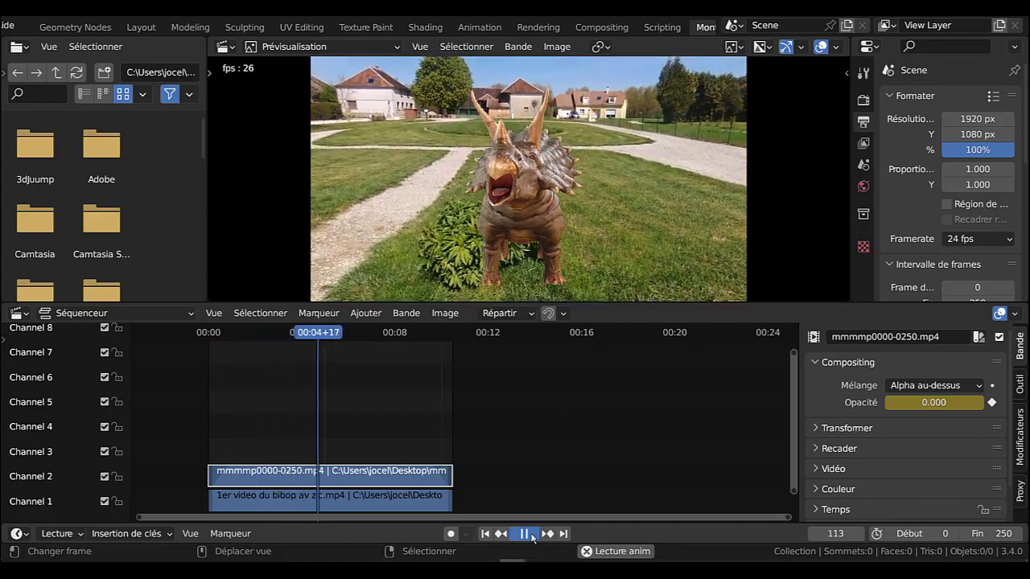
drag(342, 350, 184, 340)
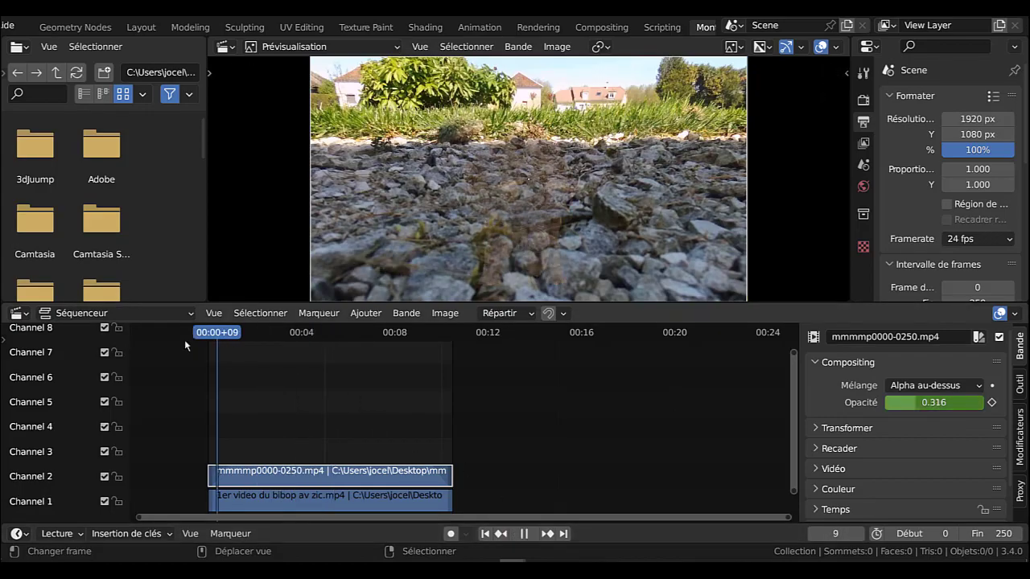
key(Escape)
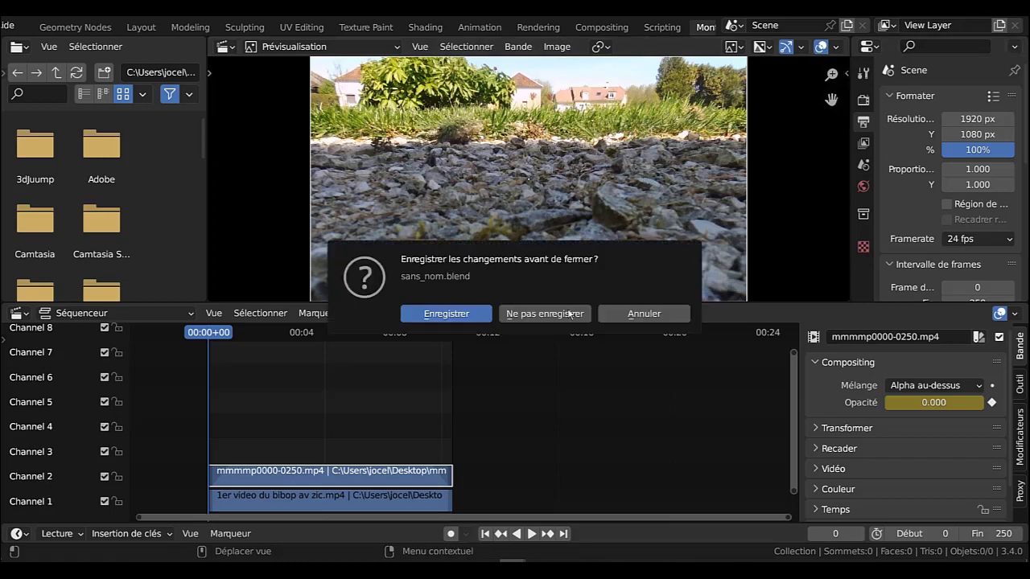
Close both open Blender sessions without saving the changes.
click(541, 313)
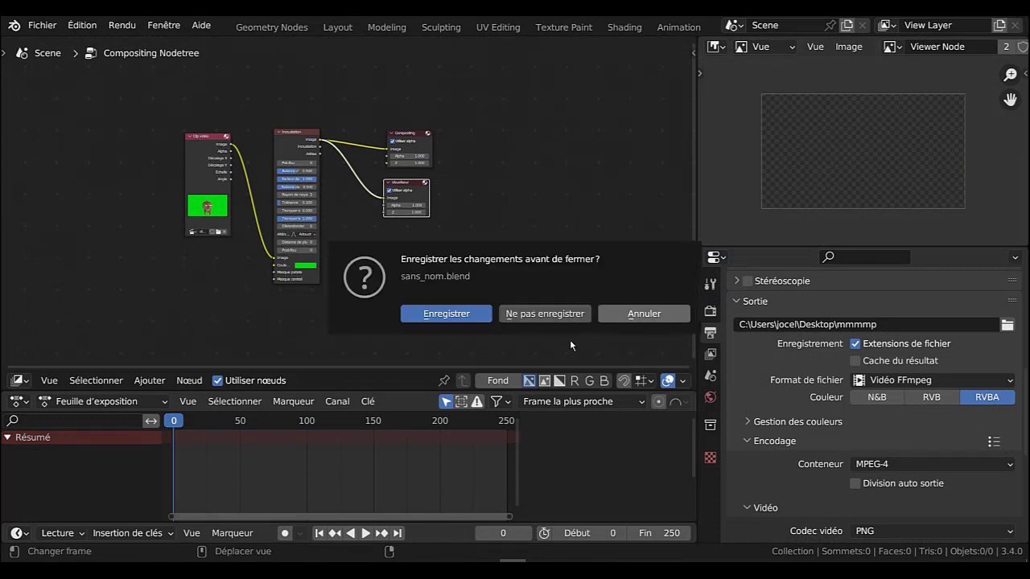
click(548, 319)
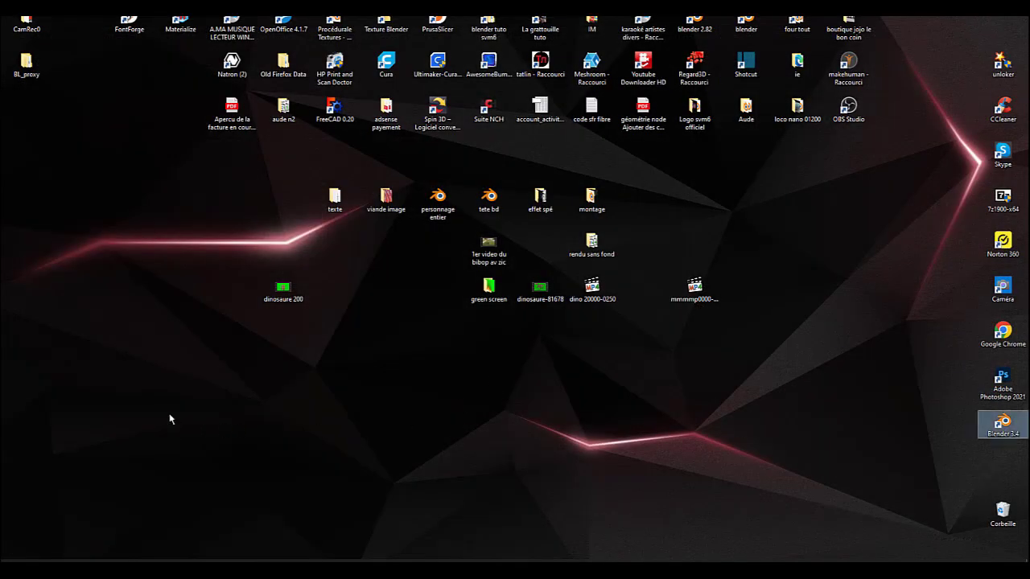
Move the BL_proxy and CamRec0 folders away from the desktop's corner to an empty area.
drag(22, 68, 72, 205)
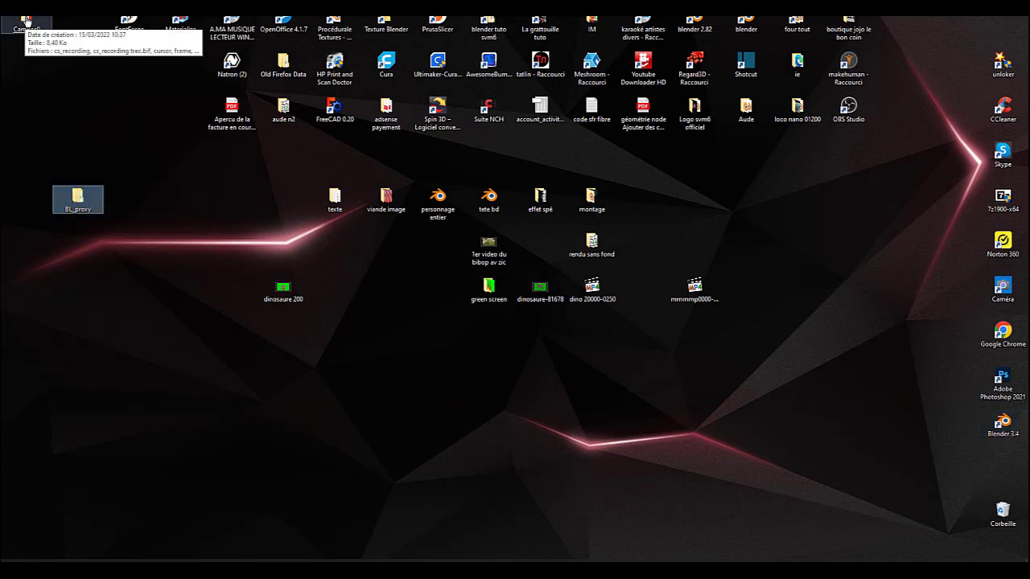
drag(27, 23, 78, 153)
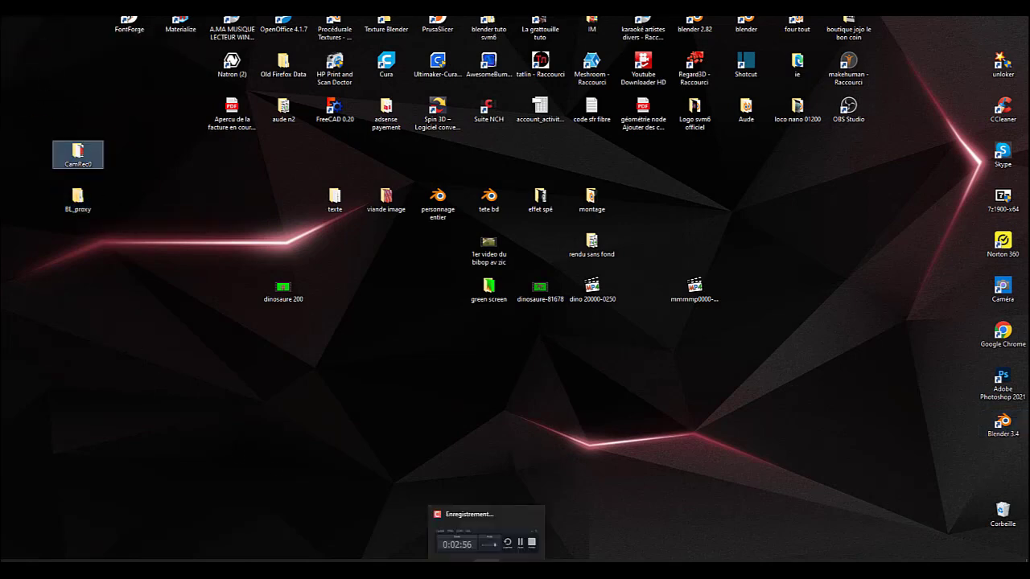
click(487, 535)
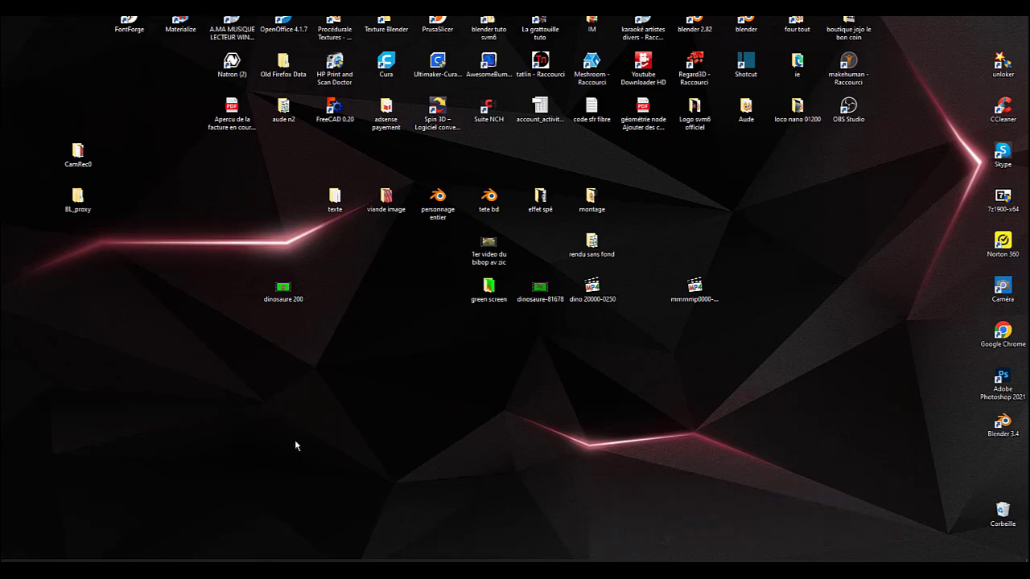
Delete the BL_proxy folder and move the CamRec0 folder back to the outer edge of the desktop.
drag(124, 107, 66, 237)
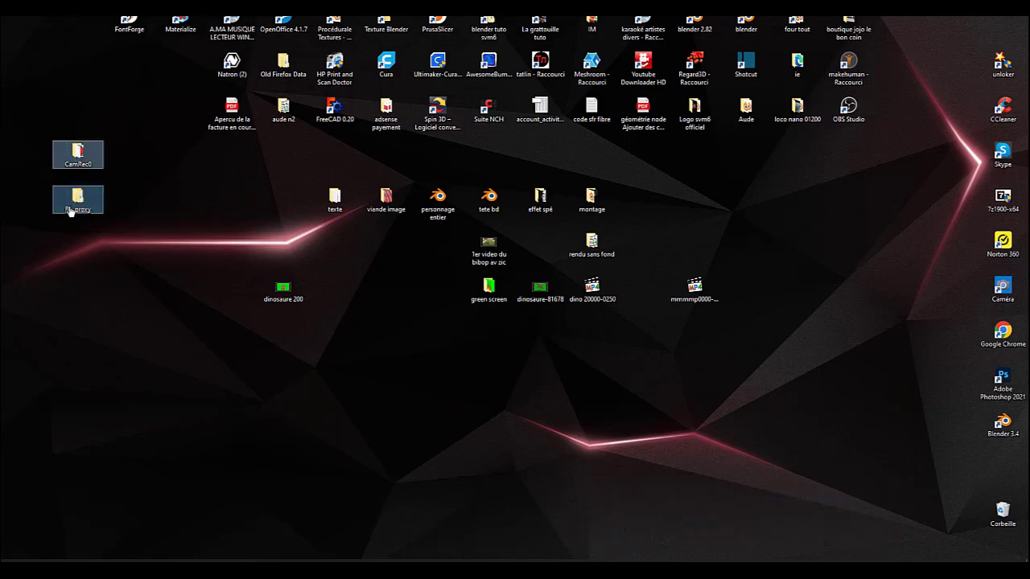
right_click(70, 207)
click(102, 347)
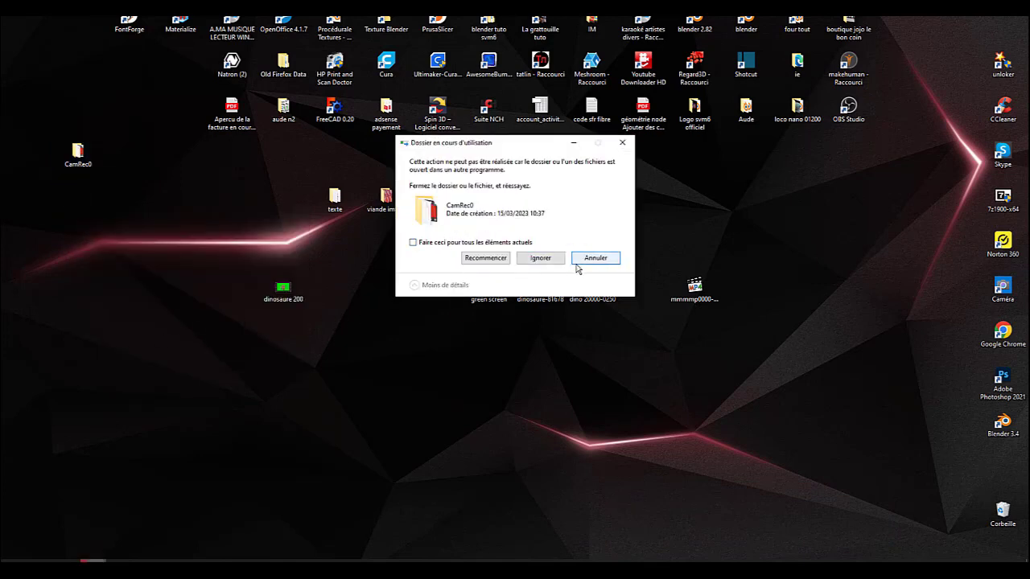
click(622, 142)
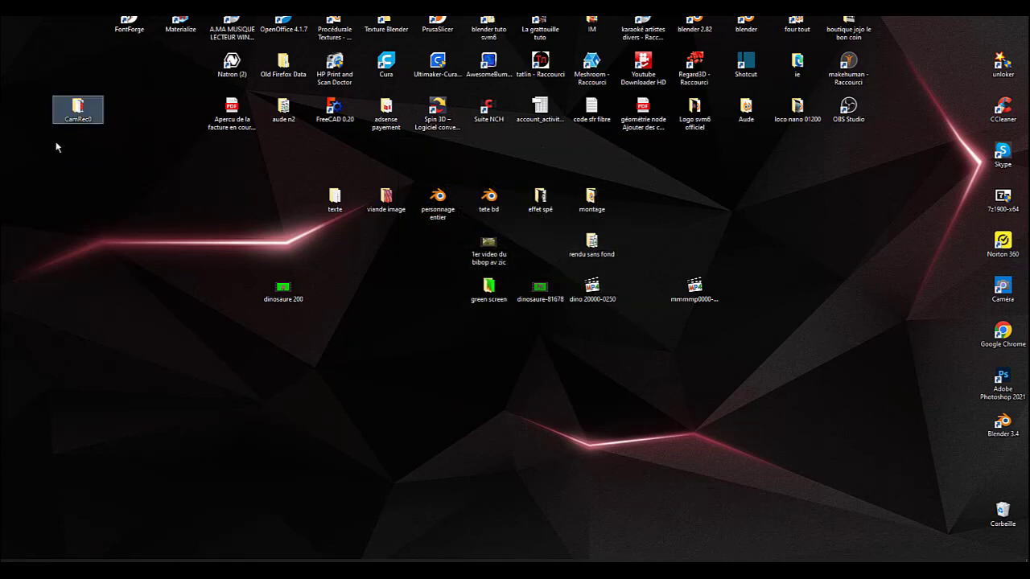
drag(76, 109, 24, 109)
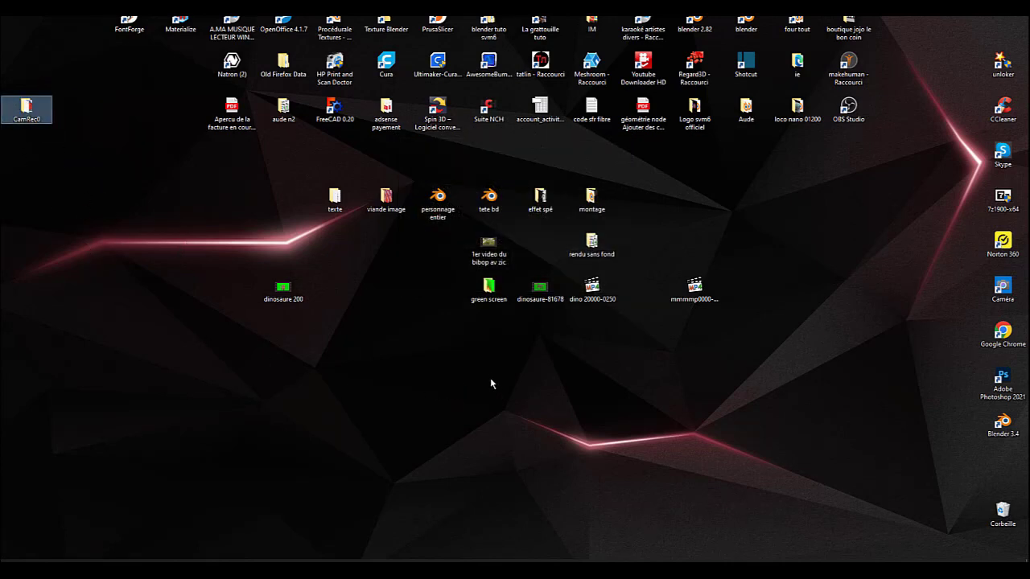
Open the green screen folder and preview the t-rex-82318 and flammes-131416 videos.
click(486, 297)
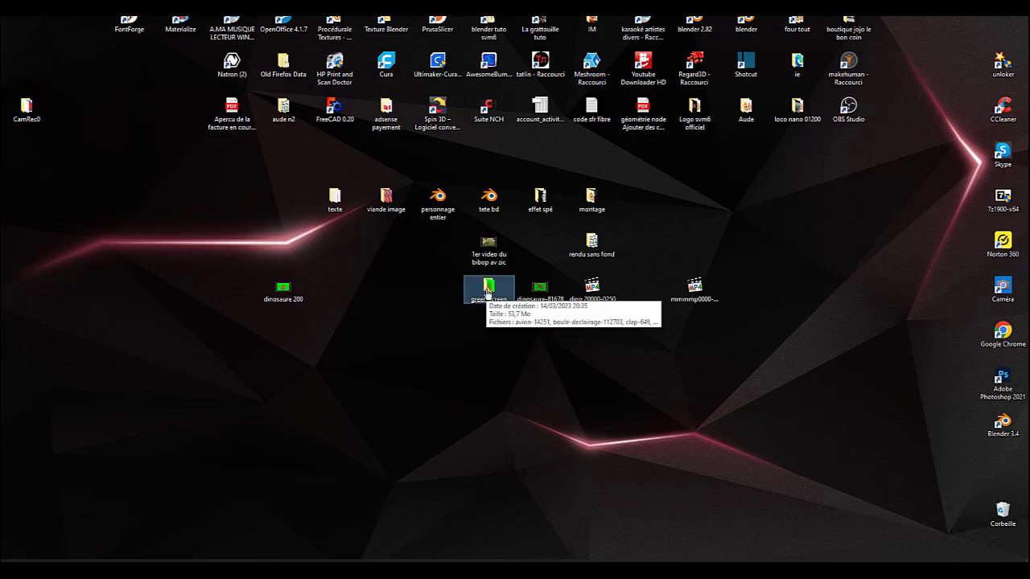
double_click(486, 296)
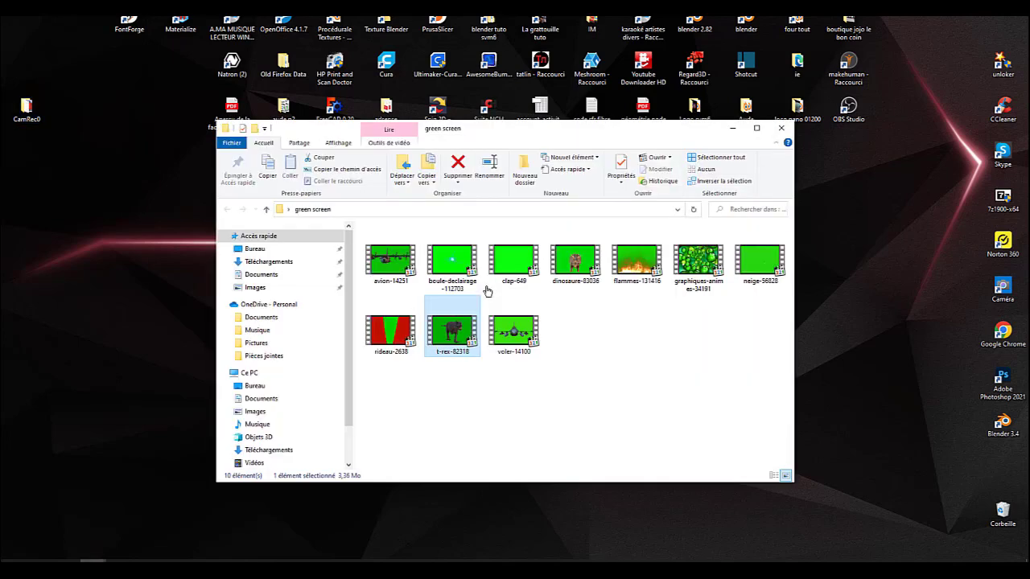
click(636, 265)
click(402, 269)
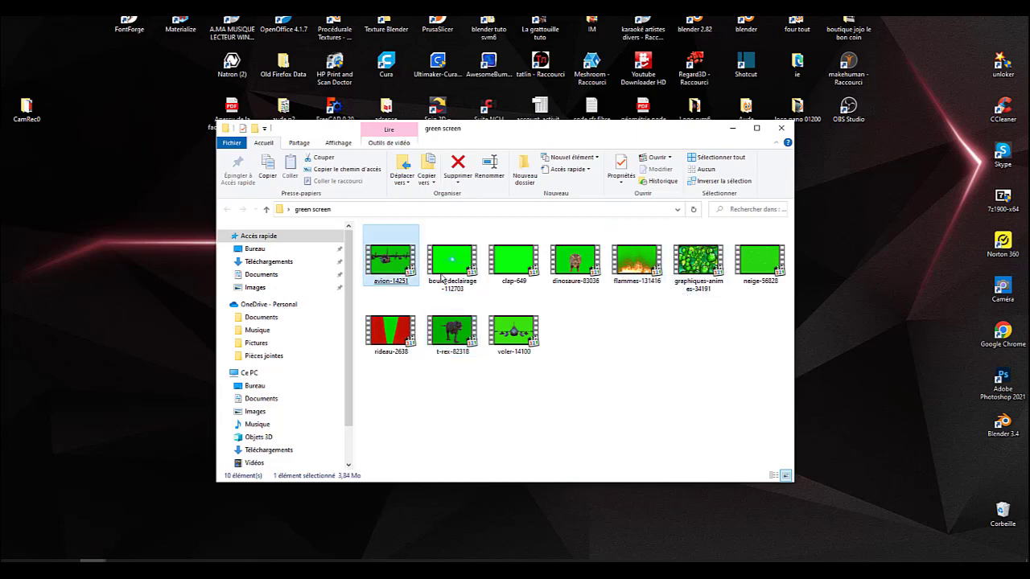
click(459, 332)
double_click(460, 332)
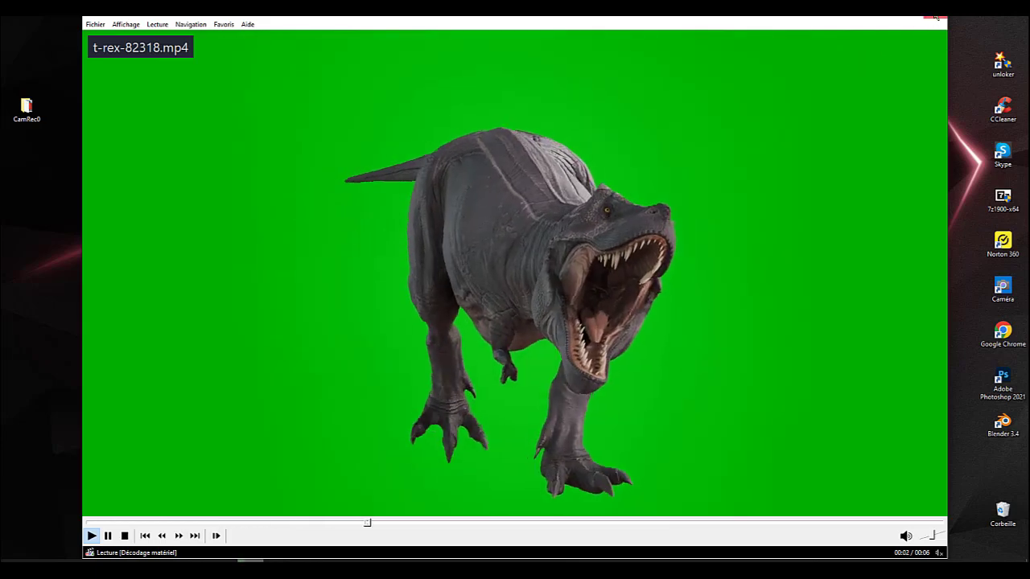
key(alt+F4)
click(620, 267)
double_click(623, 266)
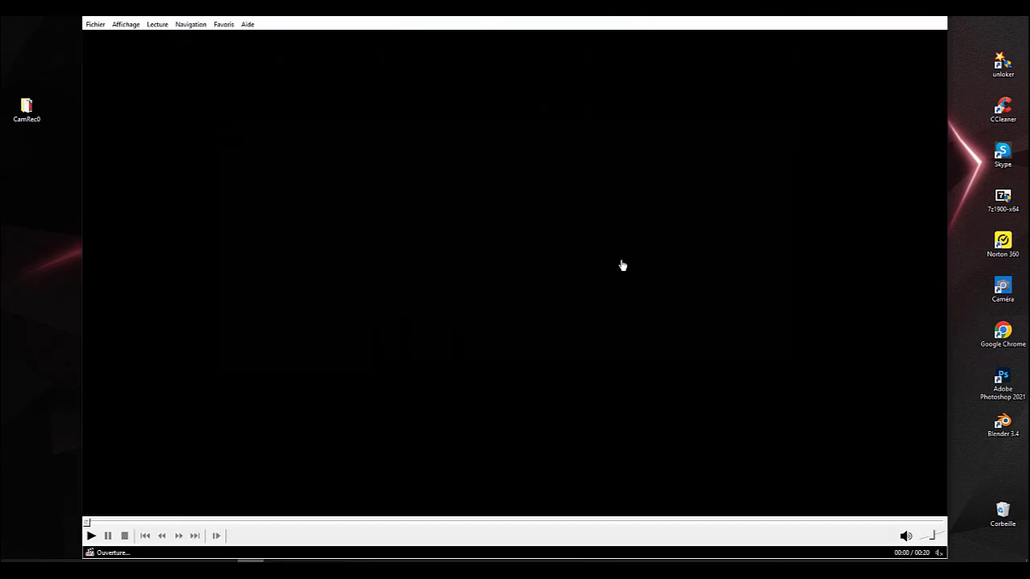
click(937, 18)
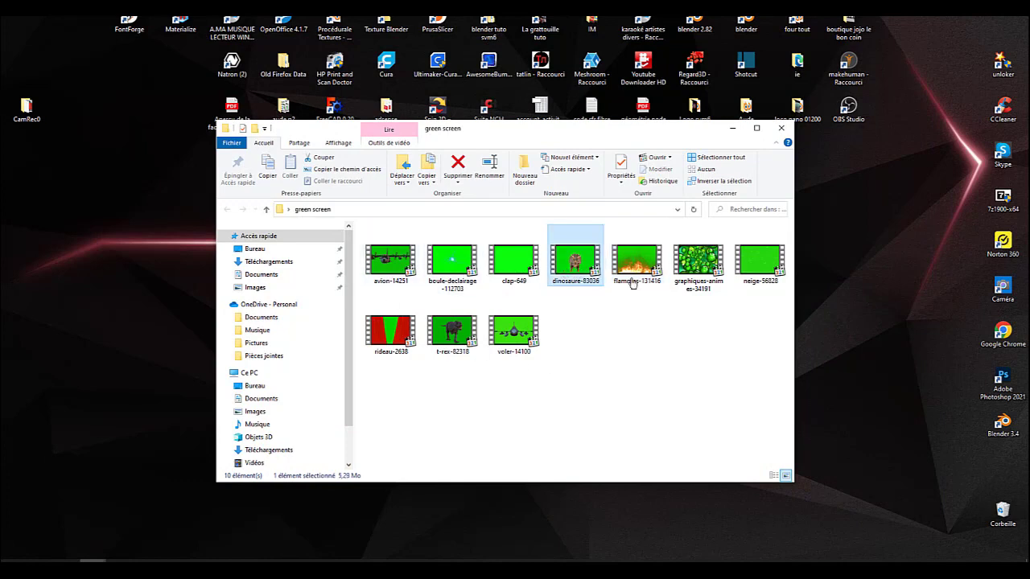
Launch Blender 3.4, dismiss the splash screen, and turn the 3D view into the movie clip editor (Éditeur clips vidéo).
click(1004, 425)
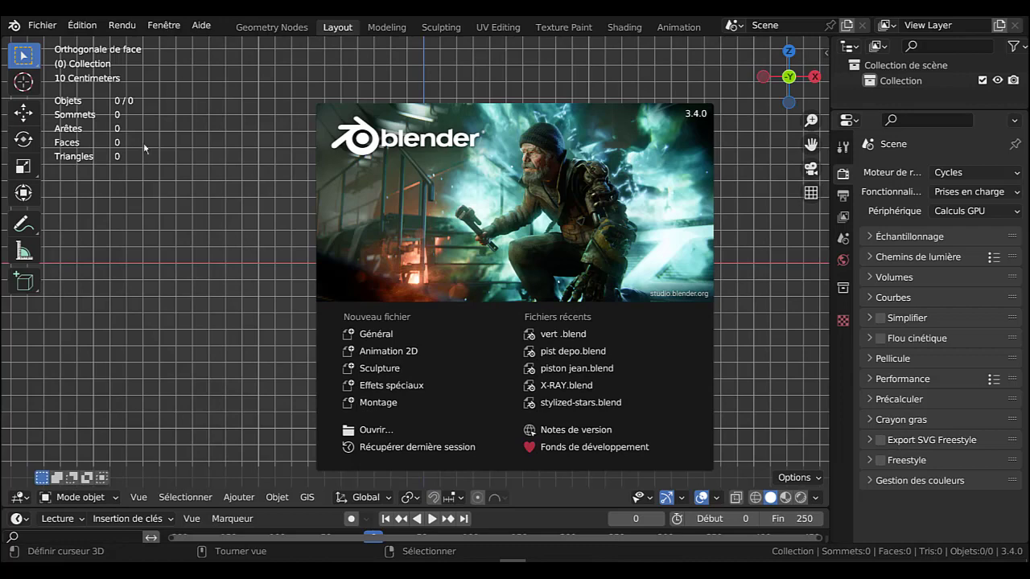
click(140, 397)
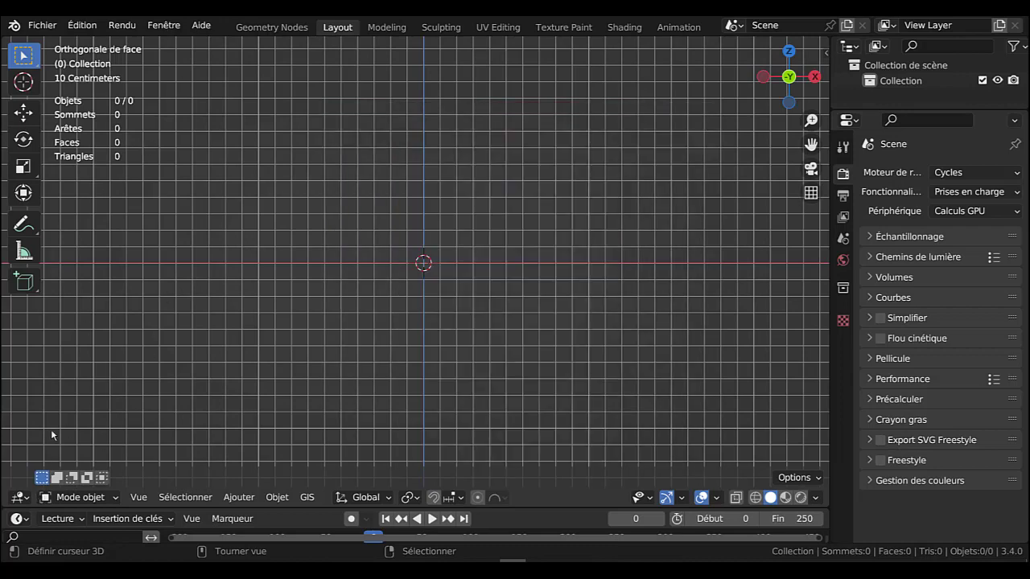
click(19, 497)
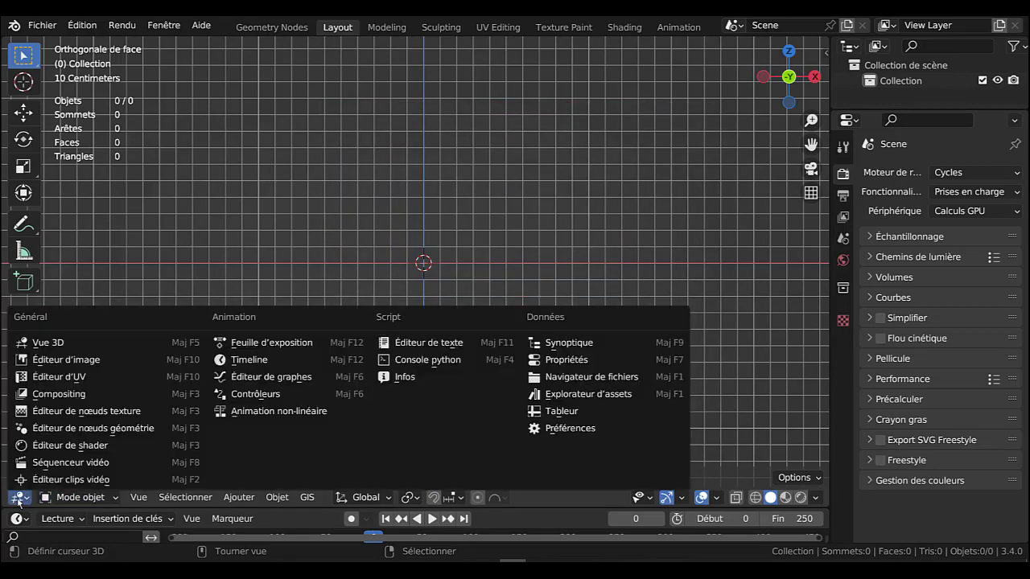
click(34, 481)
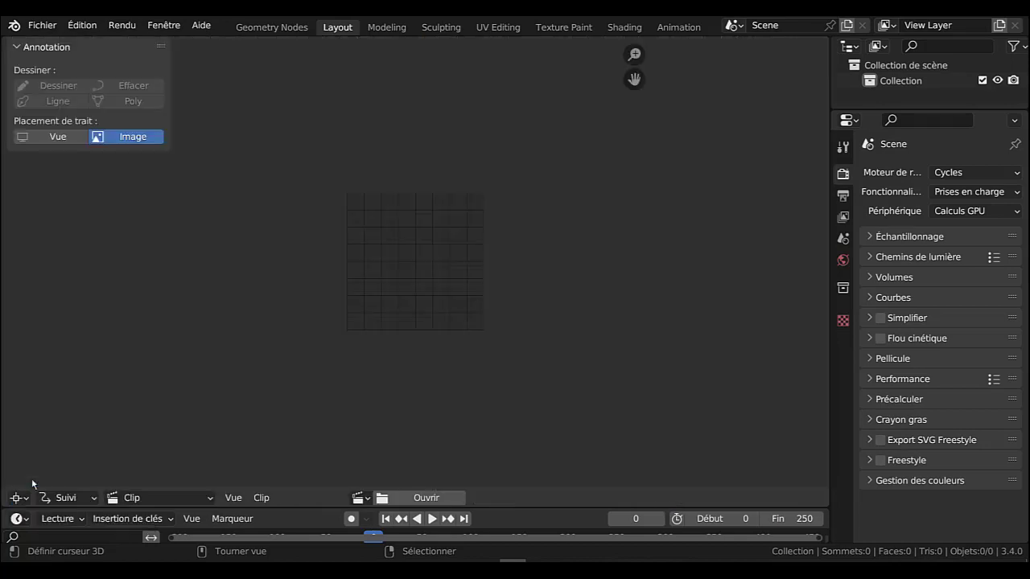
Load flammes-131416.mp4 from the desktop's green screen folder as the movie clip.
click(426, 497)
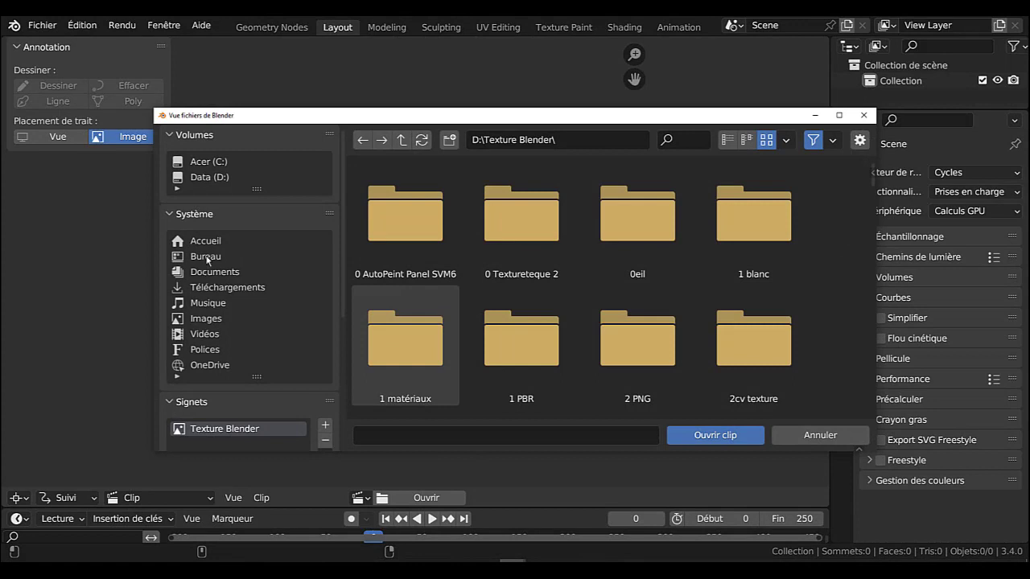
click(206, 257)
scroll(574, 310, down, 5)
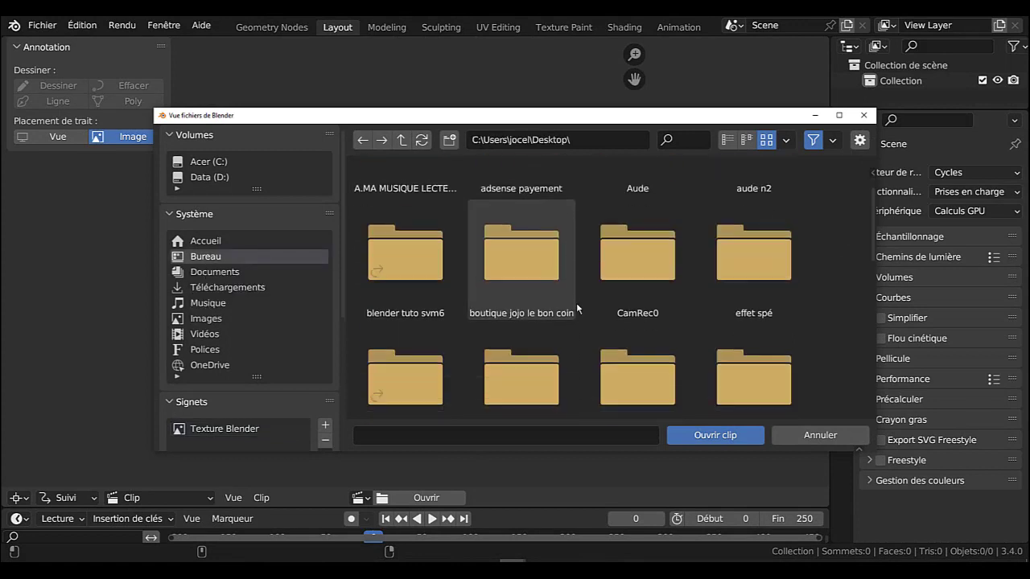
scroll(818, 337, down, 2)
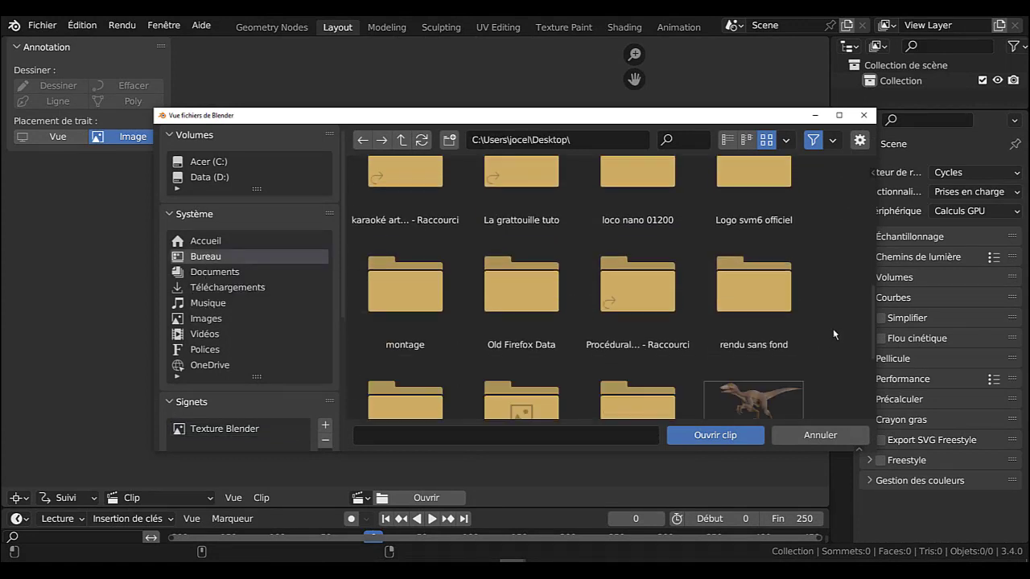
scroll(836, 329, down, 4)
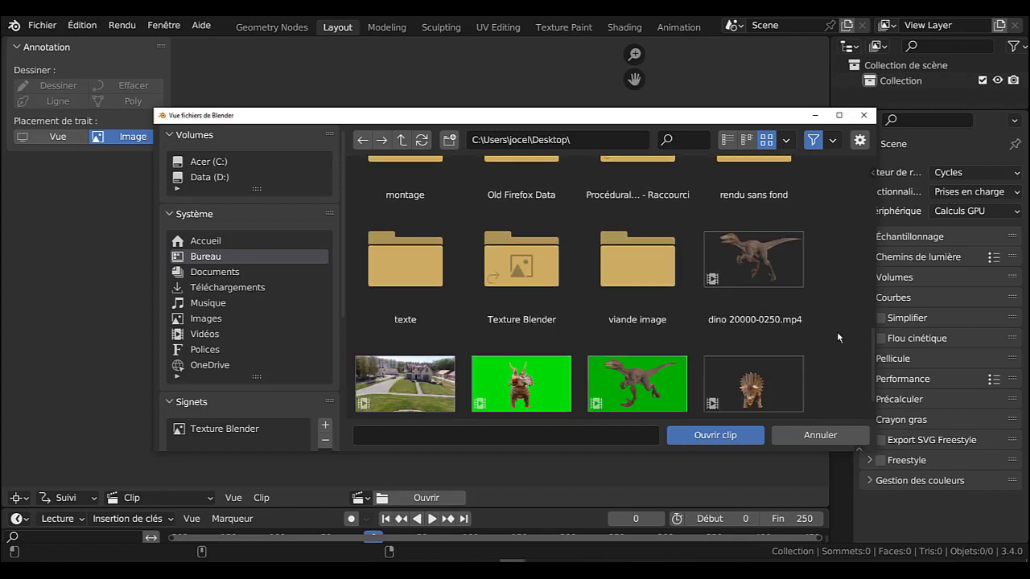
scroll(837, 337, down, 4)
scroll(837, 337, up, 10)
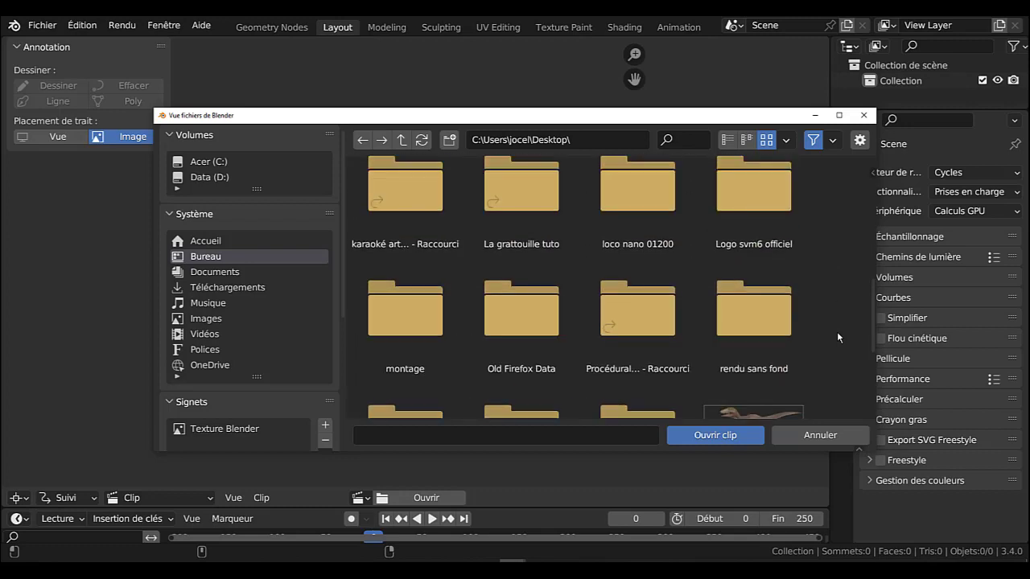
scroll(839, 332, up, 3)
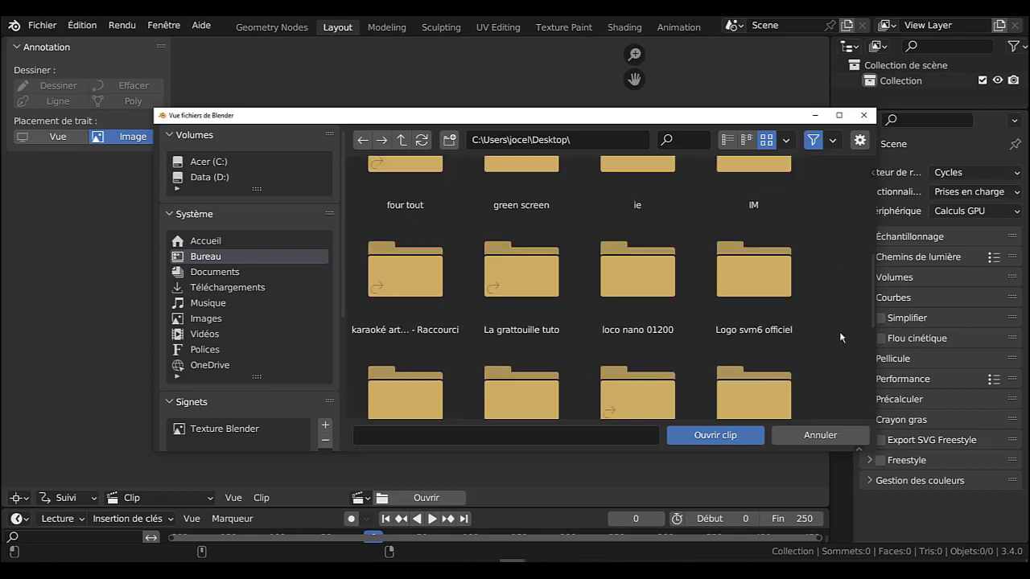
click(512, 203)
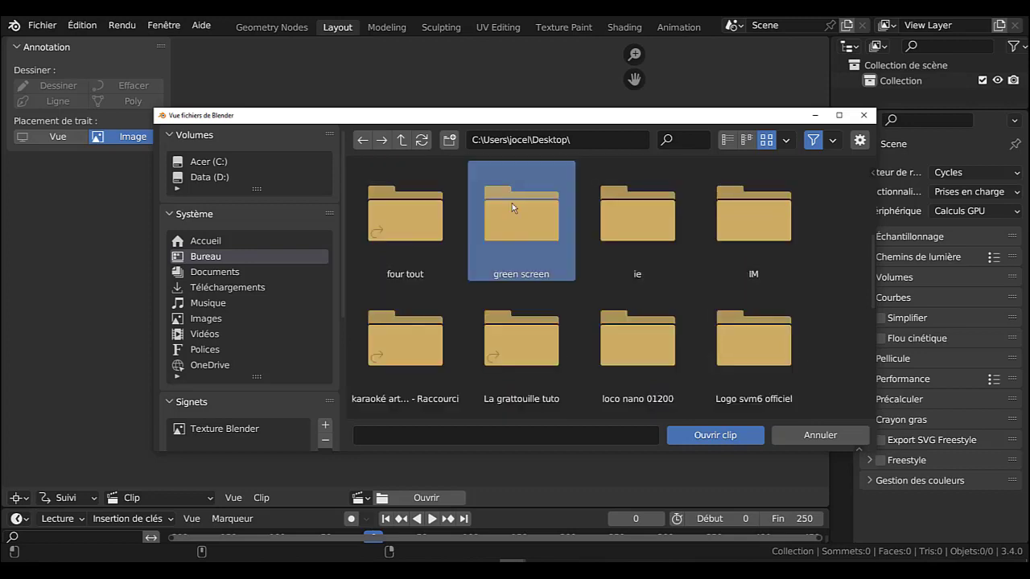
click(720, 436)
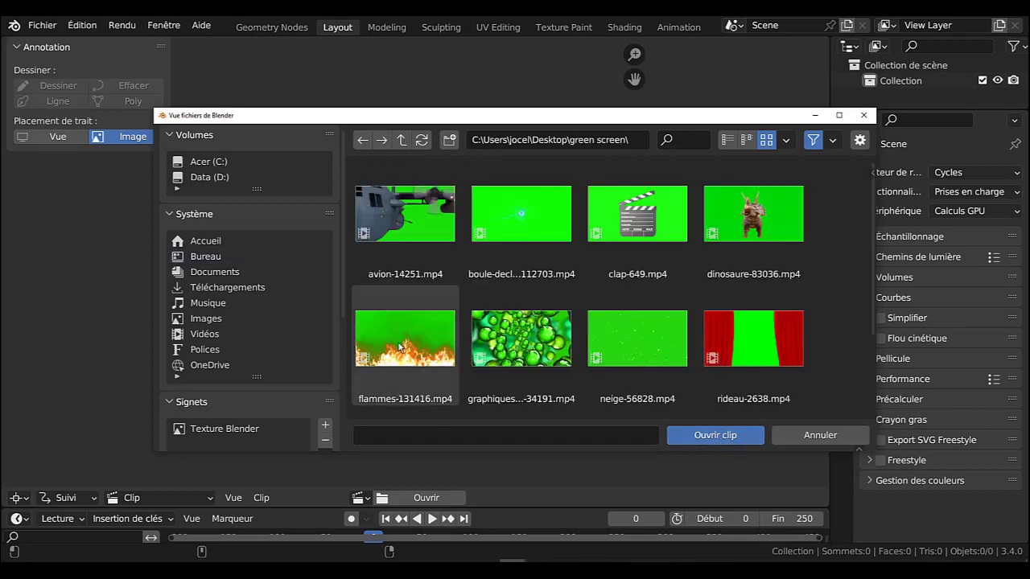
click(400, 348)
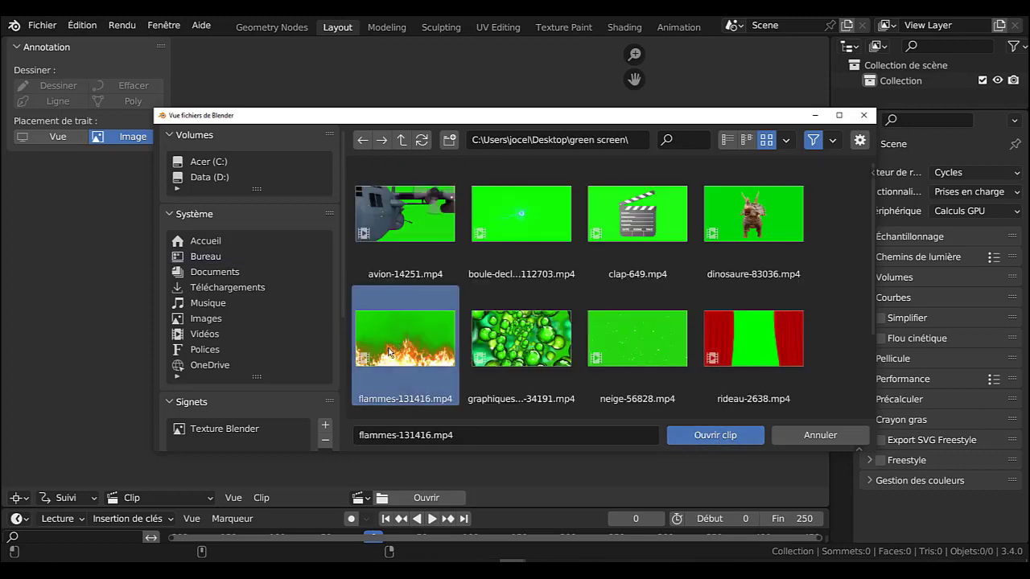
click(689, 439)
scroll(506, 368, down, 8)
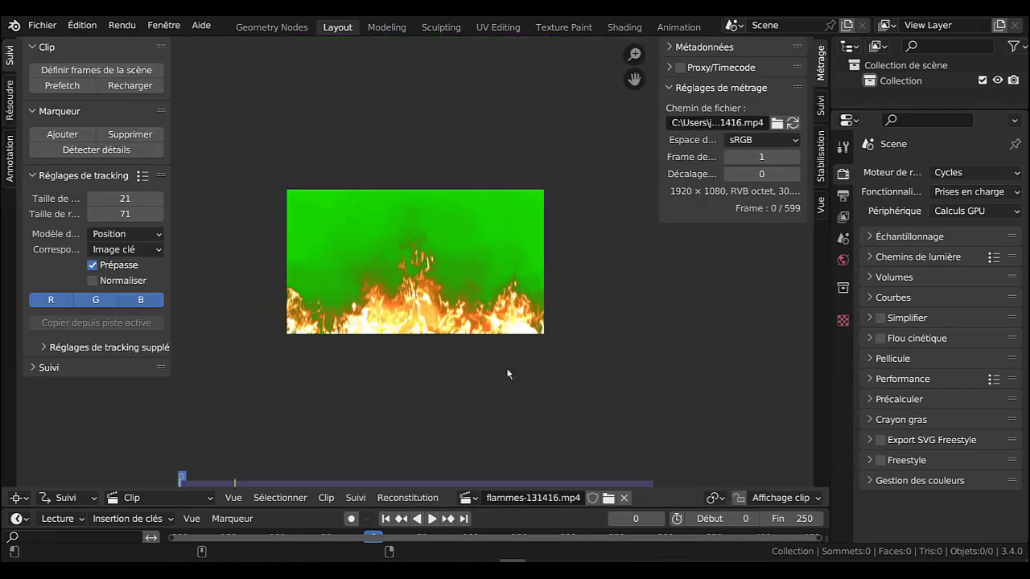
scroll(507, 374, up, 1)
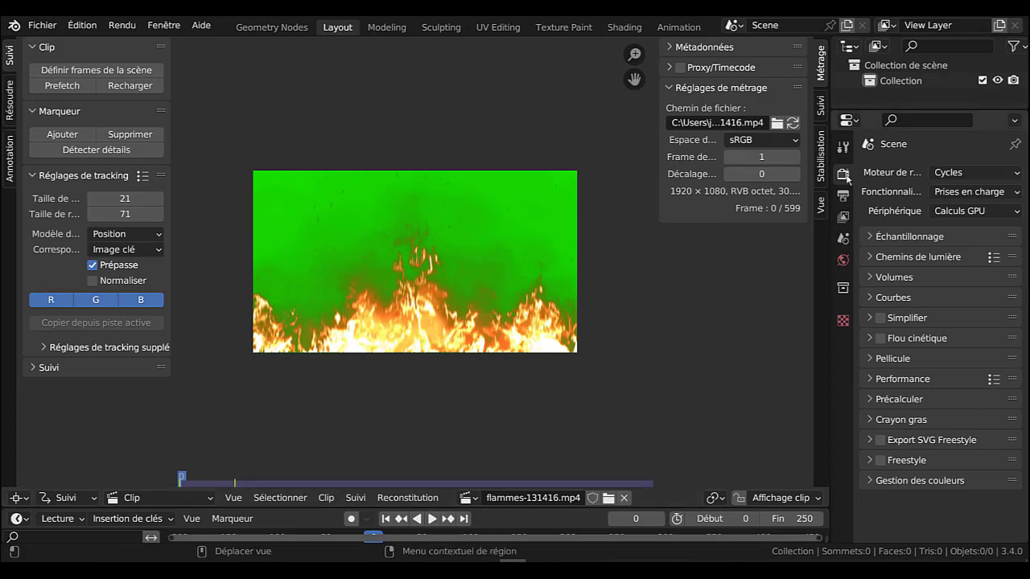
Set the render engine to Eevee and enable ambient occlusion, bloom (Flou lumineux) and screen space reflections.
click(977, 172)
click(975, 191)
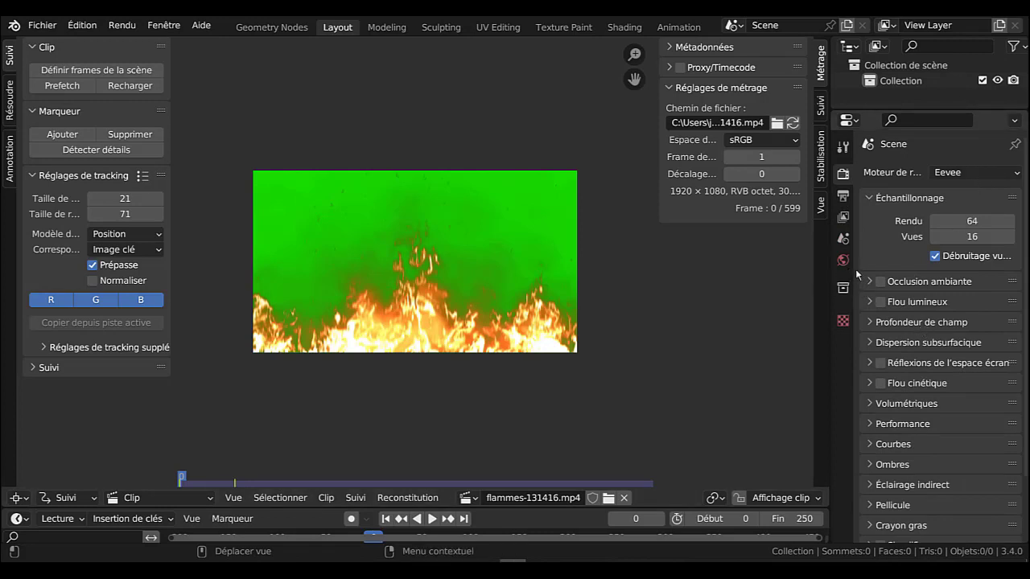
drag(852, 272, 872, 274)
click(880, 363)
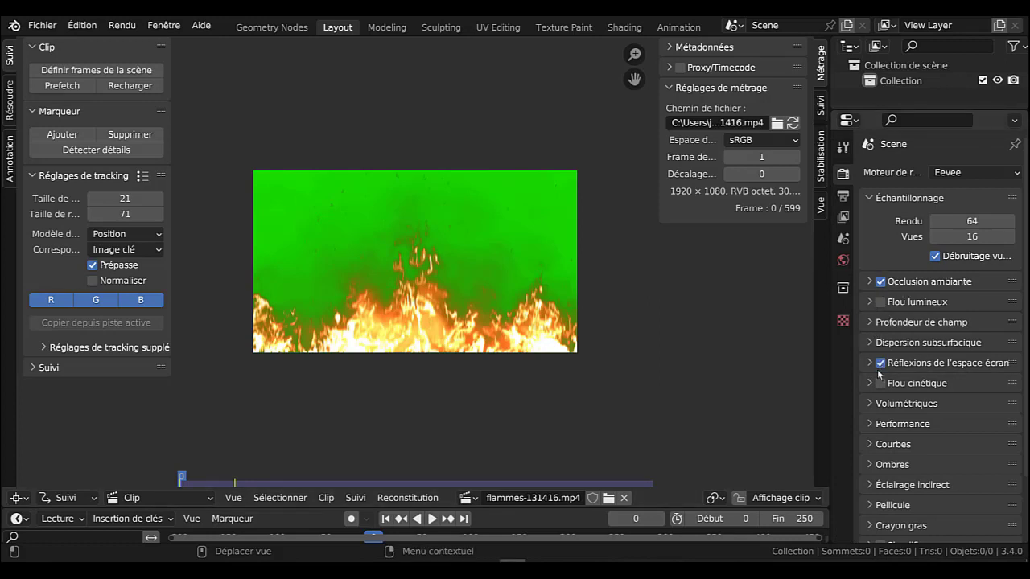
click(879, 302)
Set the scene's output frame rate to 30 fps.
click(843, 197)
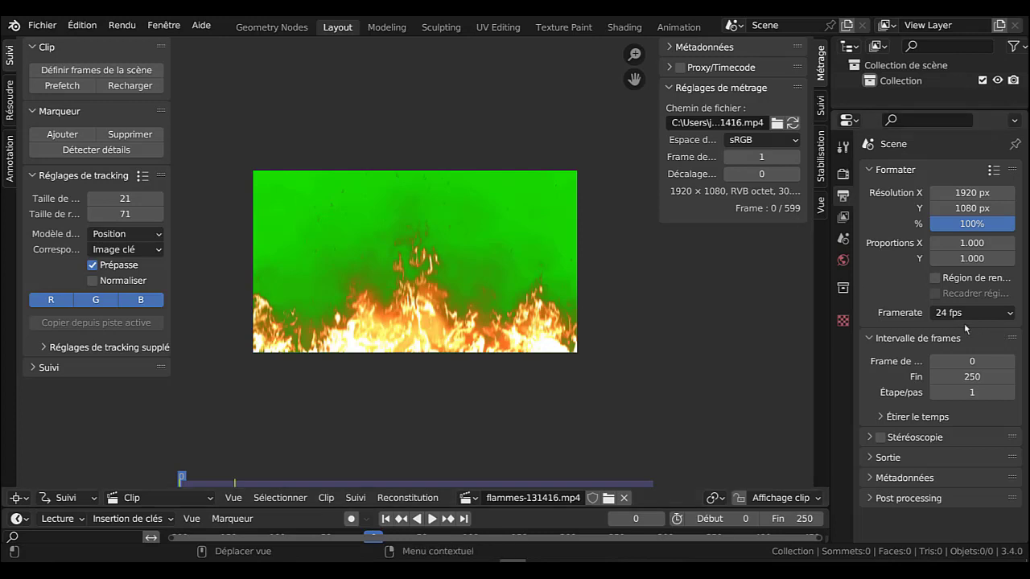
click(986, 315)
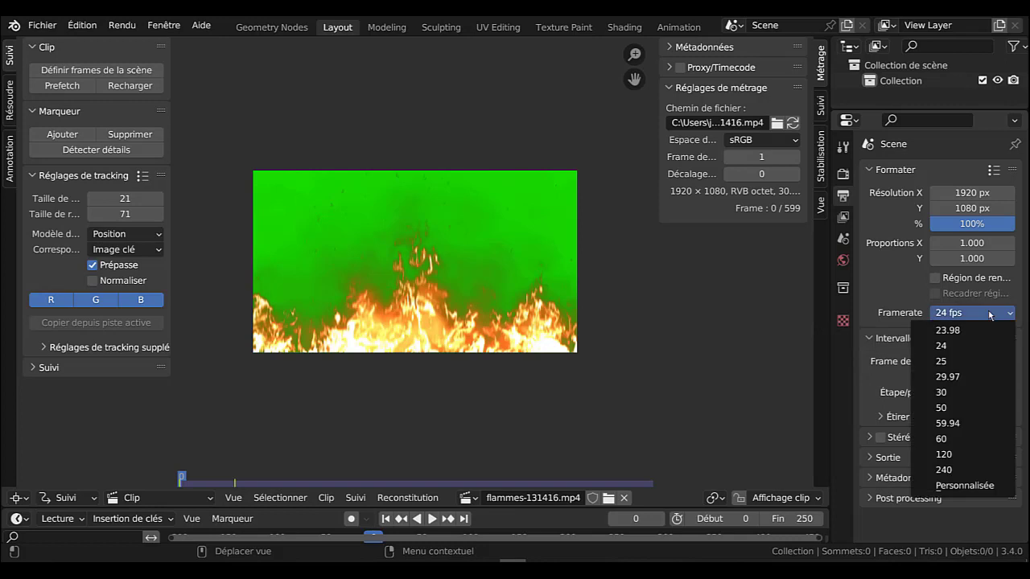
click(975, 393)
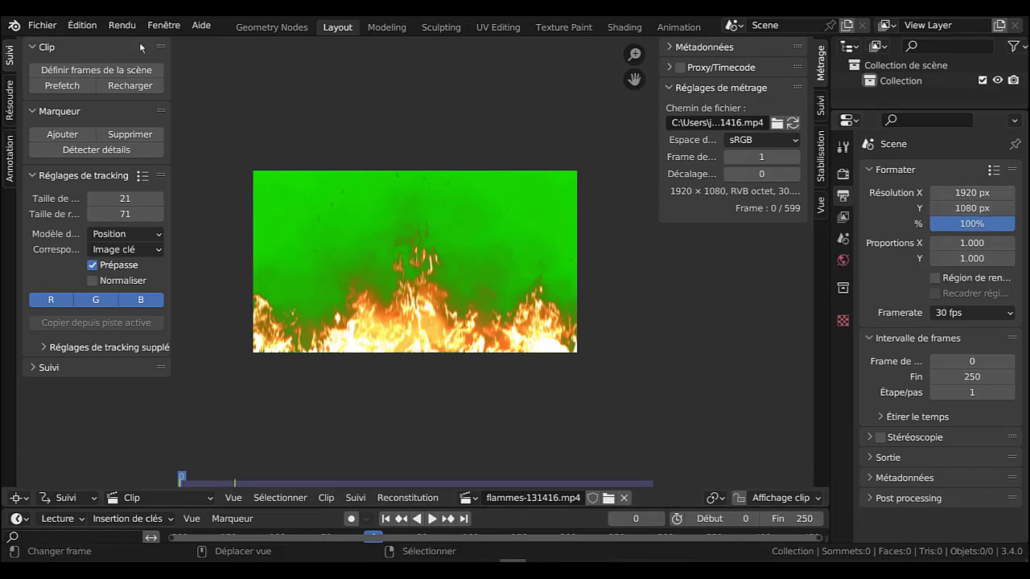
Prefetch the flames clip's frames, play the clip to check it, and return the playhead to frame 0.
click(61, 87)
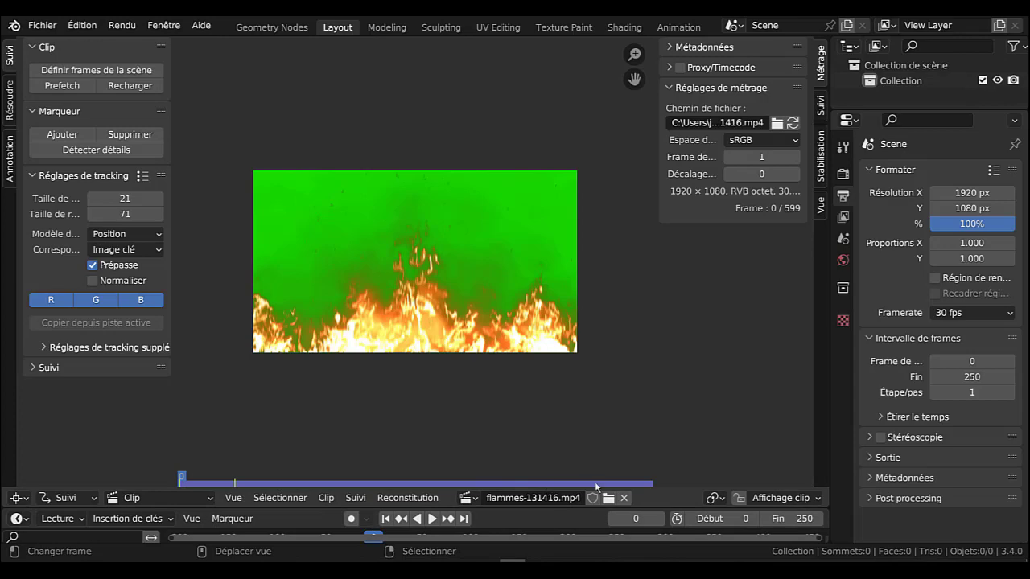
click(432, 519)
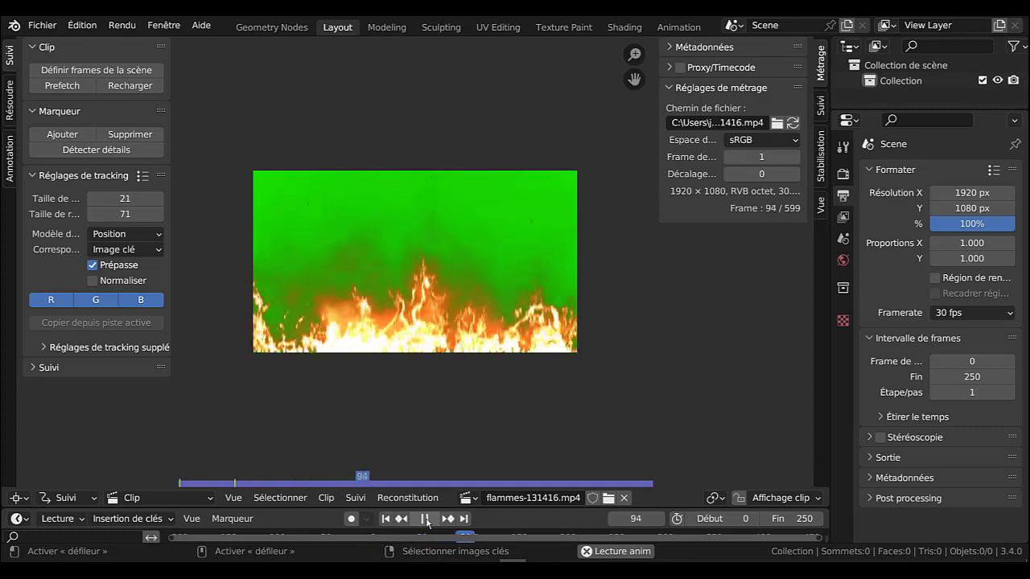
click(432, 520)
key(shift+Left)
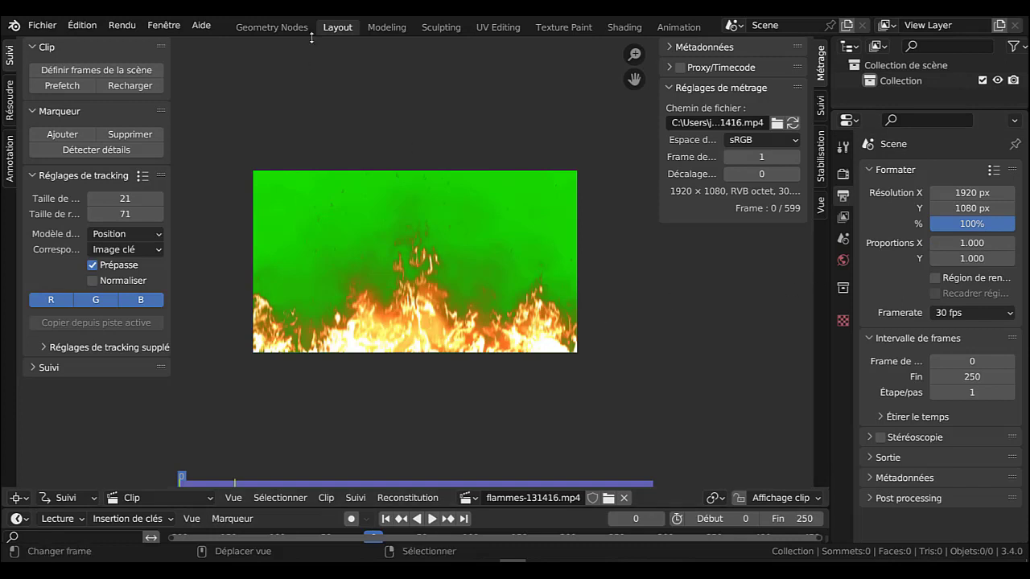
Switch to the Compositing workspace.
scroll(443, 31, right, 5)
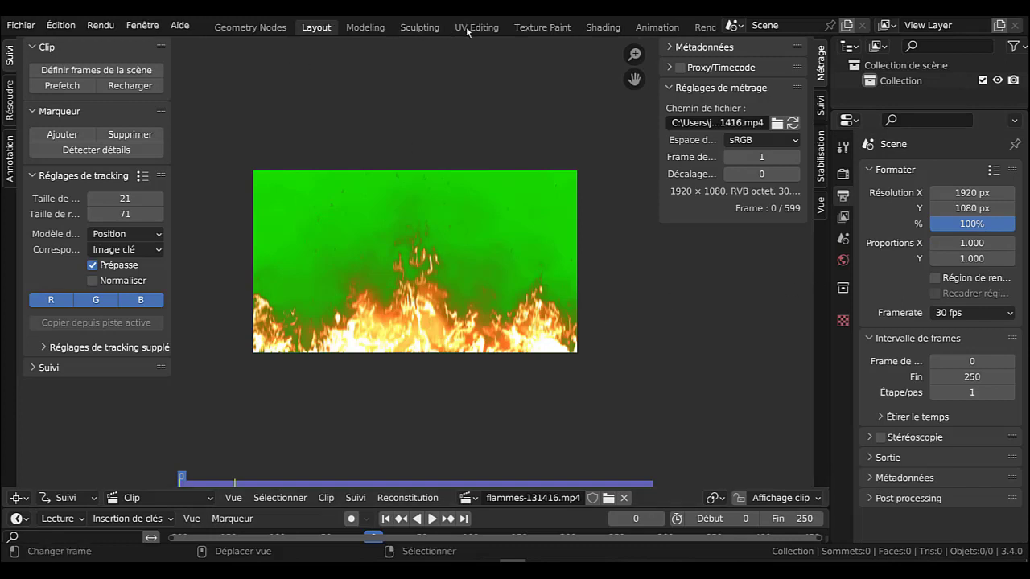
click(611, 27)
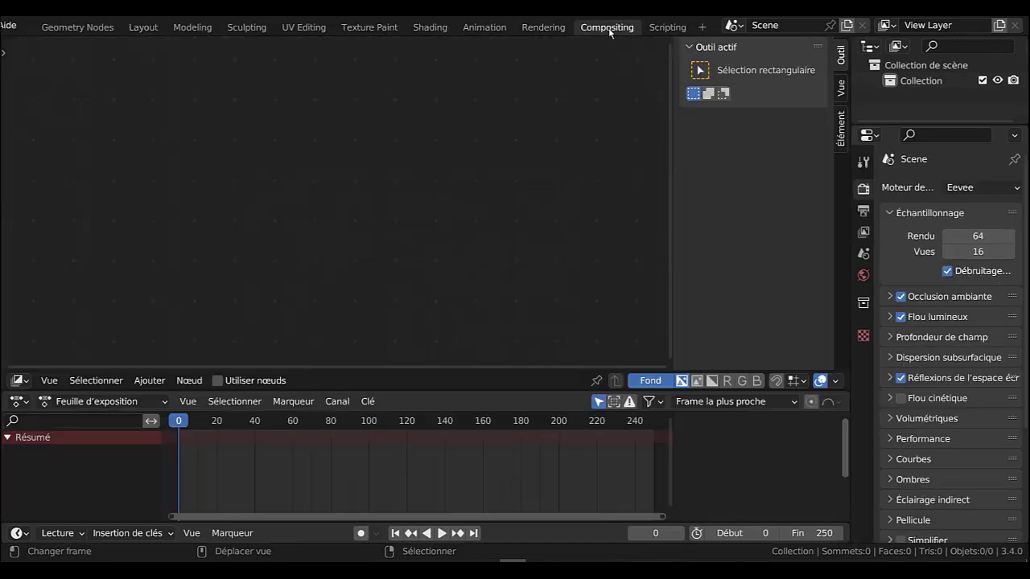
Enable compositing nodes for the scene and delete the default Render Layers (Calques de rendu) node.
click(218, 382)
click(317, 208)
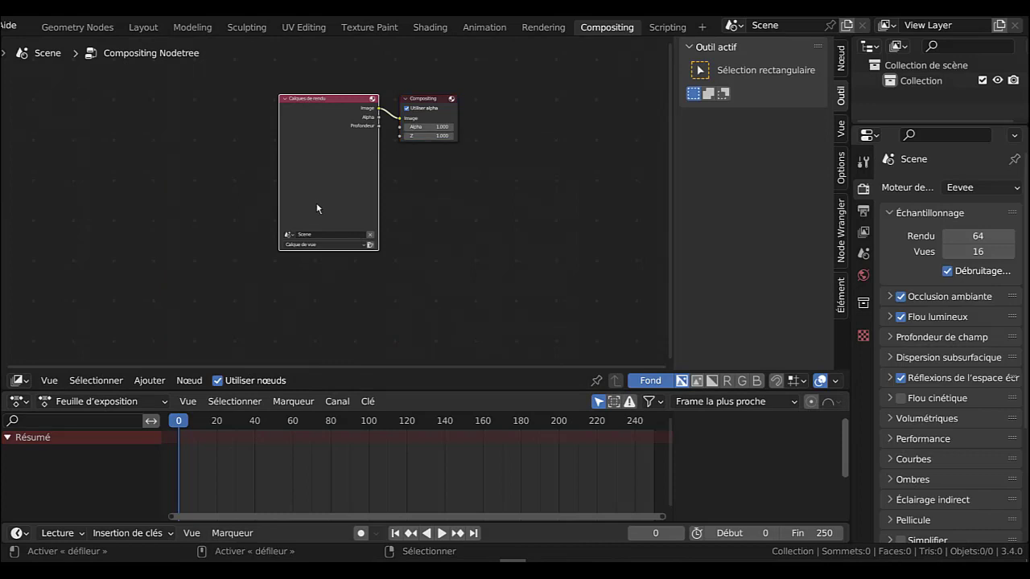
key(x)
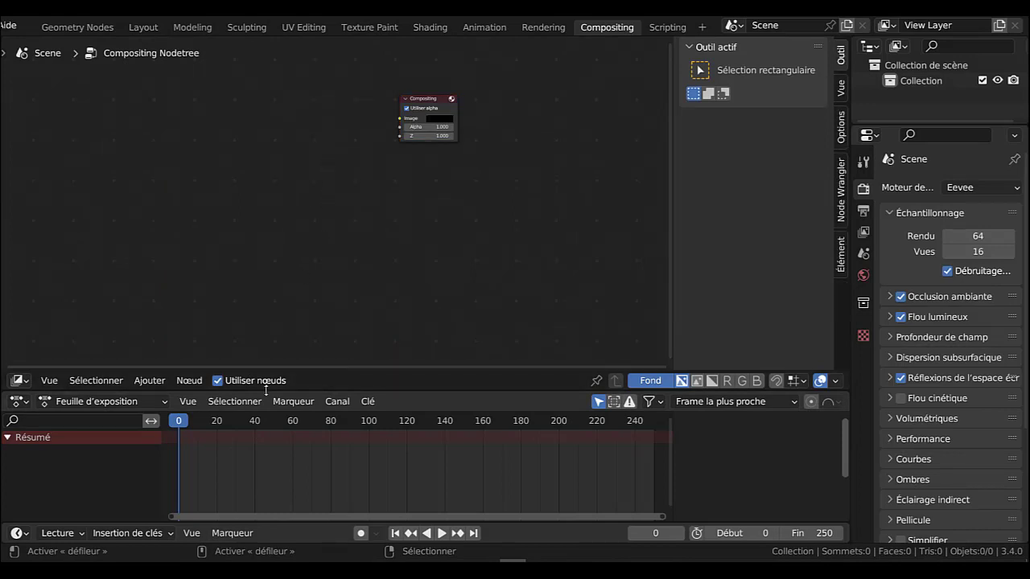
Add a Movie Clip (Clip vidéo) input node and place it well to the left of the Compositing node.
click(150, 381)
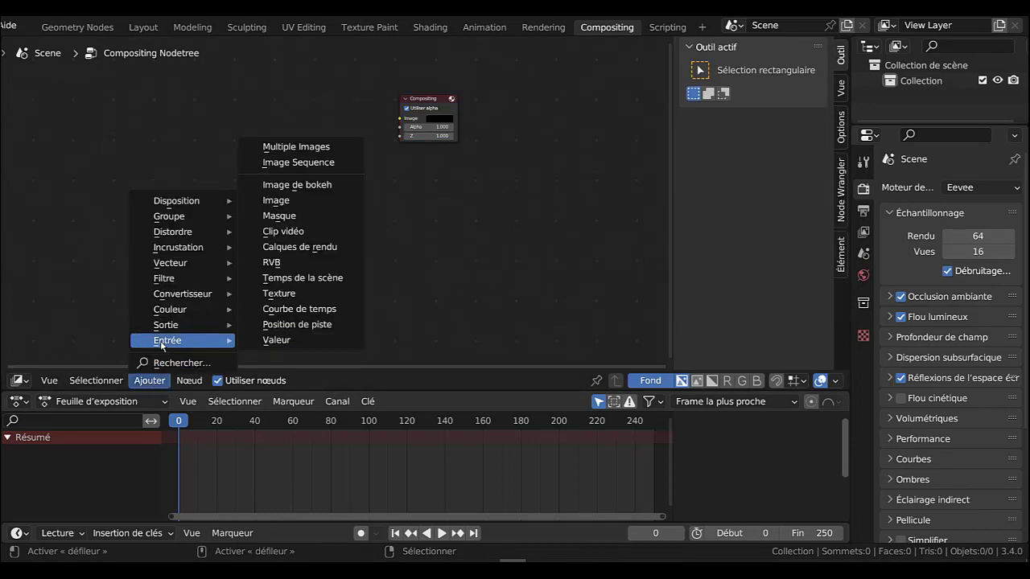
mouse_move(185, 342)
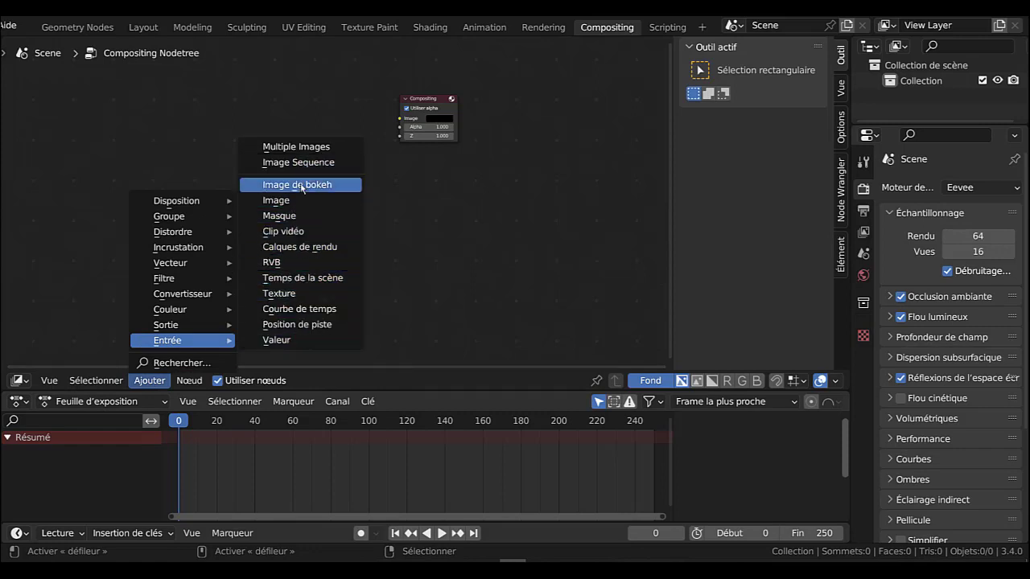
click(294, 232)
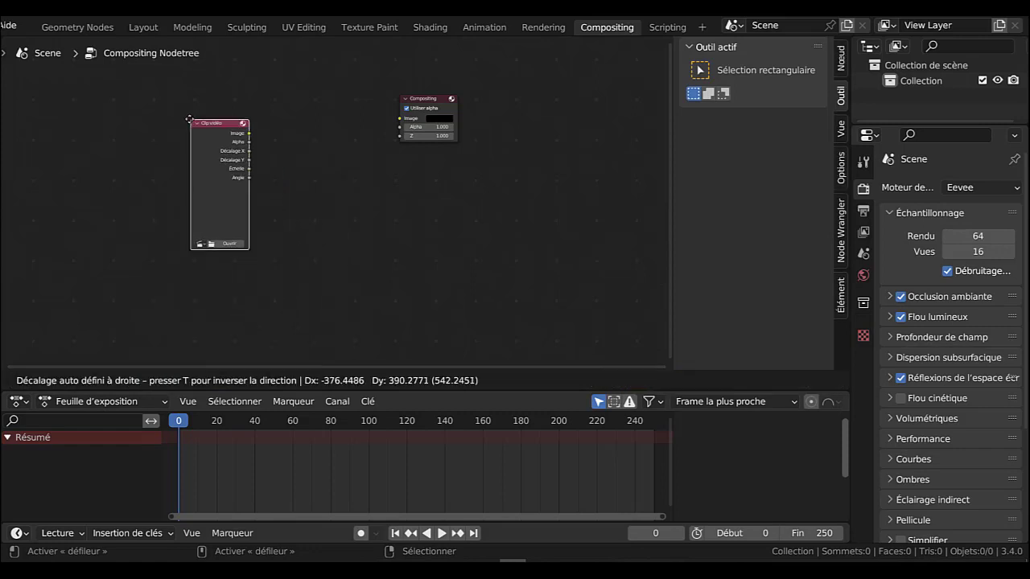
click(208, 133)
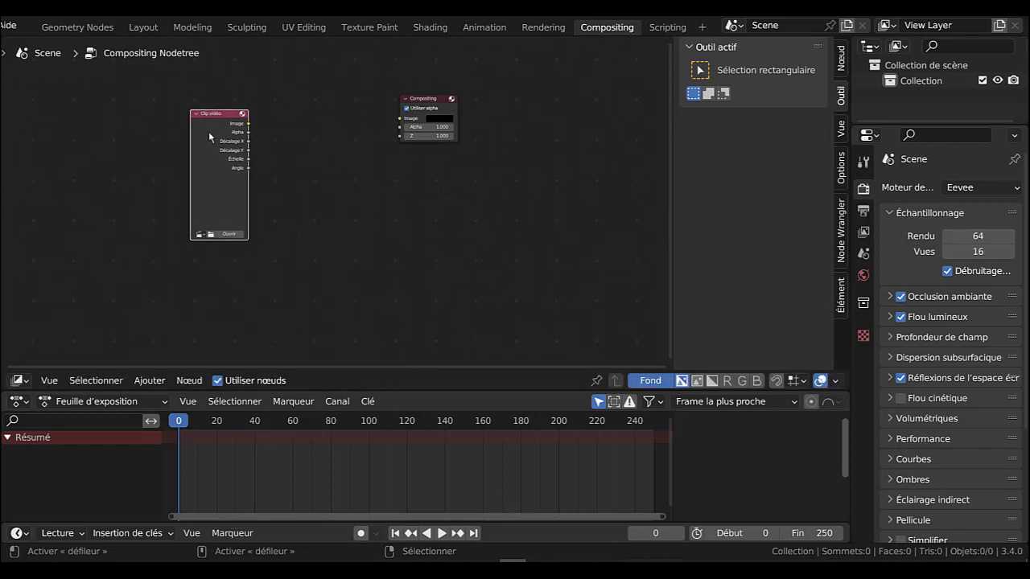
Add a Viewer (Visualiseur) output node below the Compositing node and connect the Clip vidéo node's Image output to it.
click(153, 380)
mouse_move(171, 344)
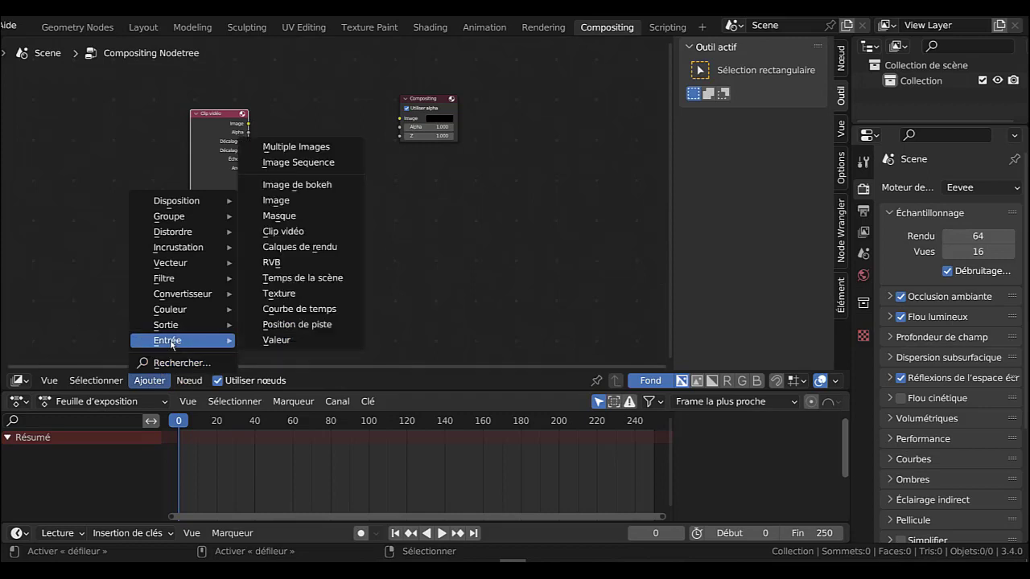
mouse_move(172, 326)
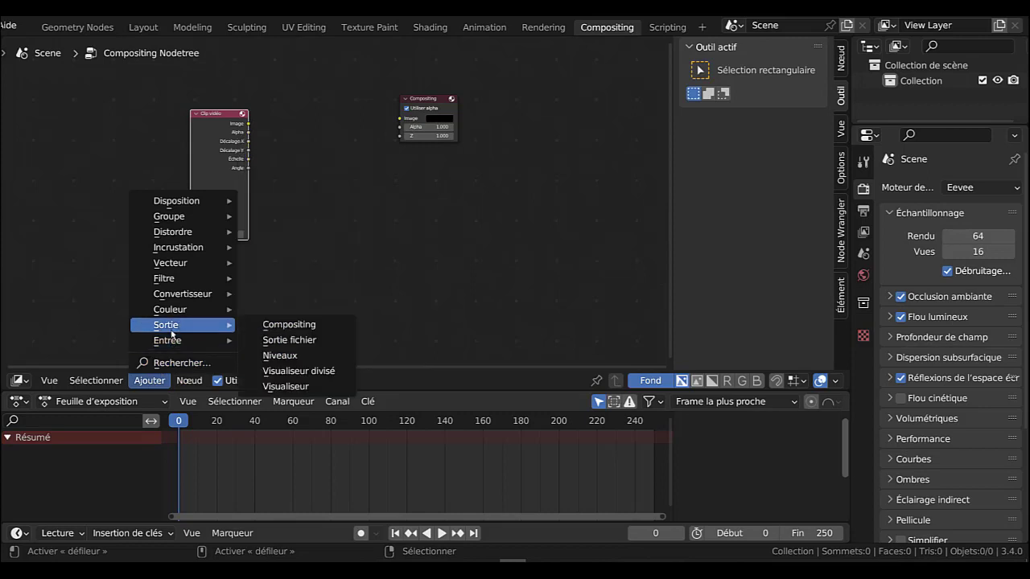
click(287, 386)
click(368, 228)
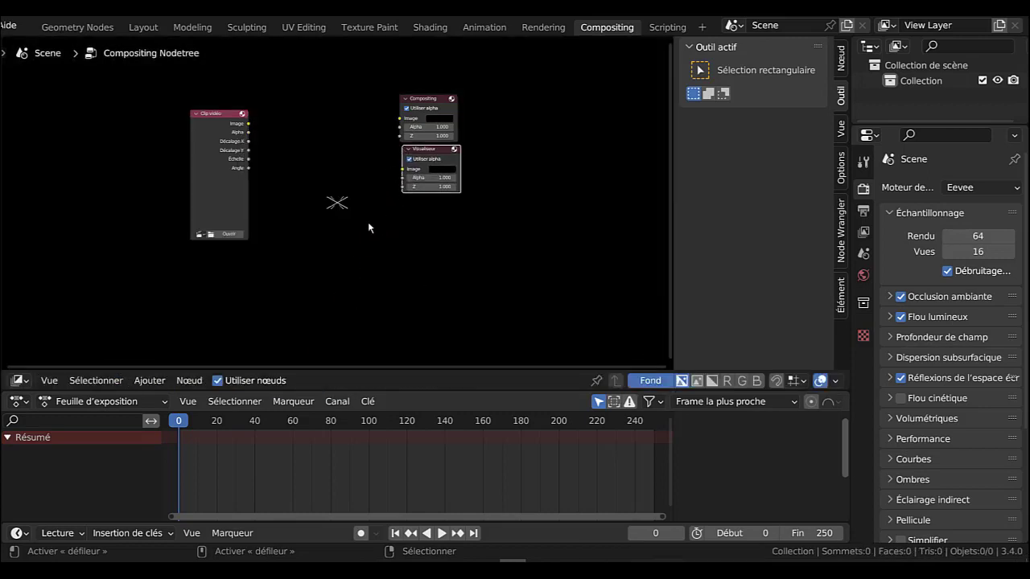
drag(248, 124, 417, 165)
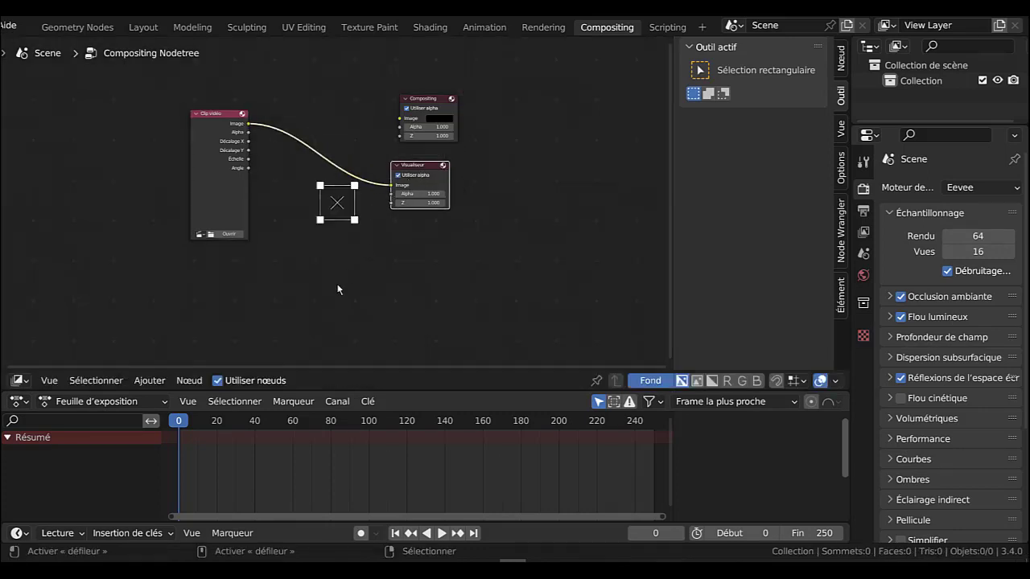
Load the flames clip into the Clip vidéo node.
click(199, 235)
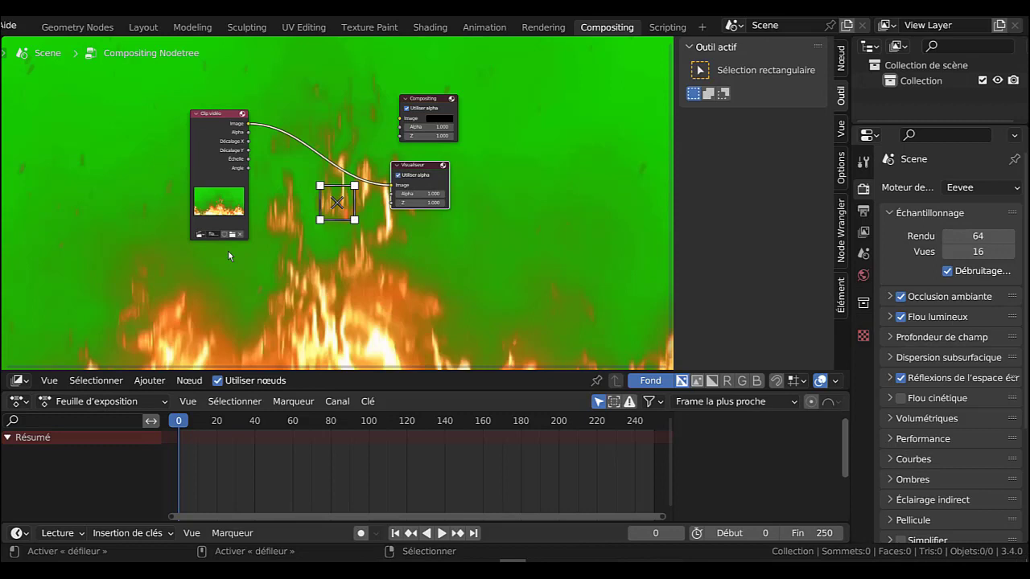
scroll(486, 249, down, 2)
scroll(482, 215, up, 1)
Insert a Keying (Incrustation) node on the link between the Clip vidéo and Visualiseur nodes.
click(150, 381)
mouse_move(164, 247)
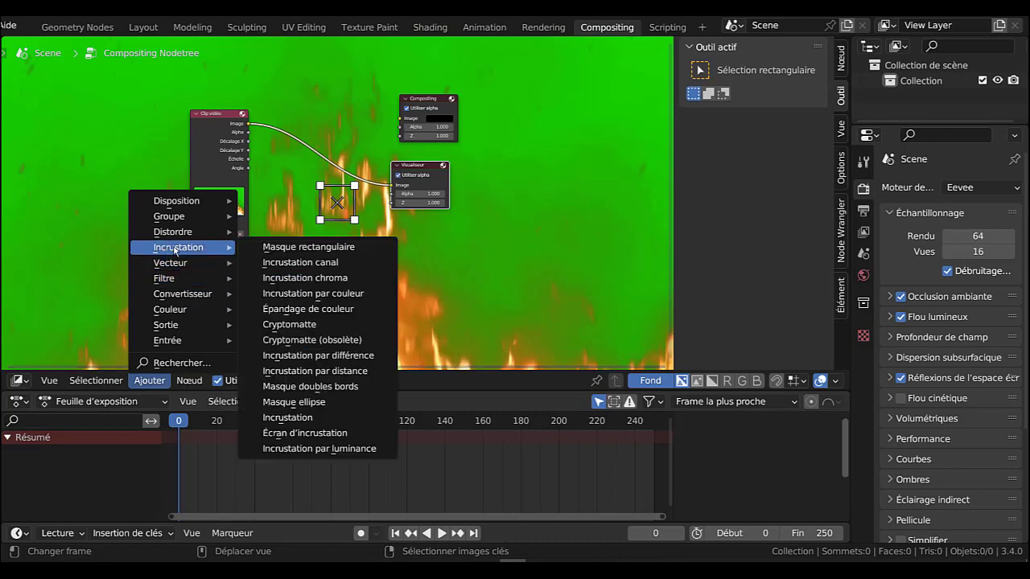
click(315, 418)
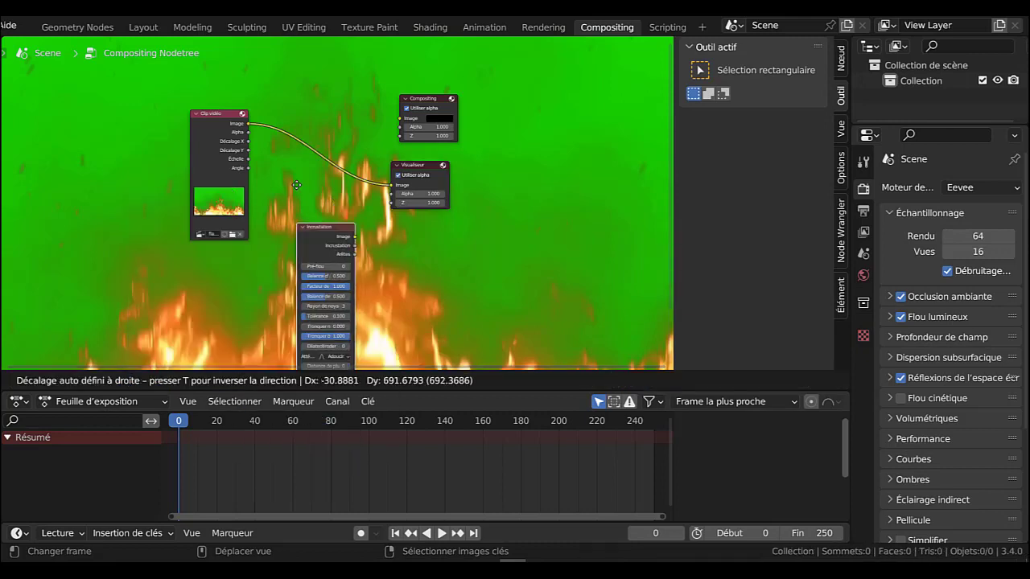
click(295, 267)
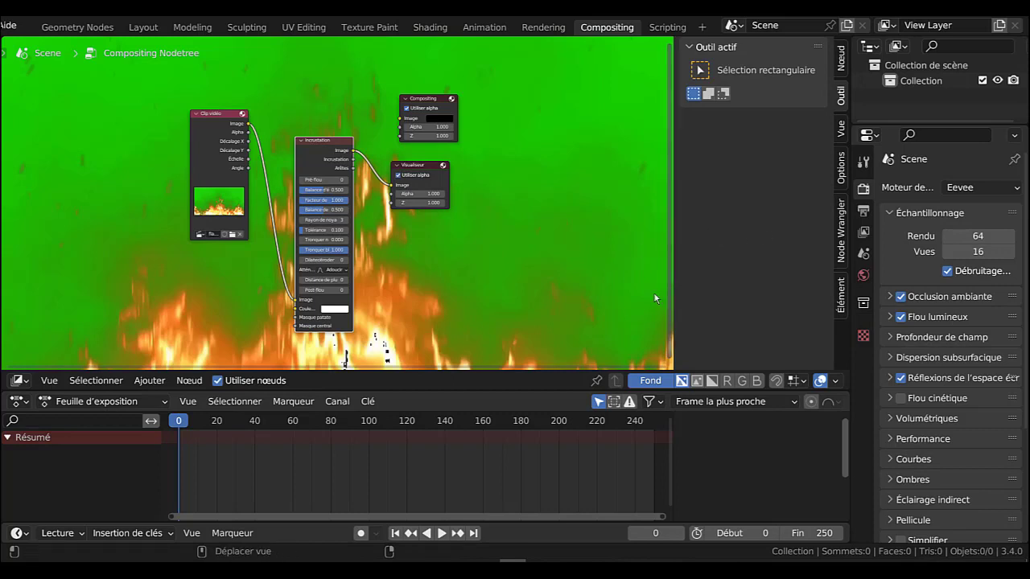
Turn off the node editor's backdrop (Fond), hide its sidebar and widen the neighbouring outliner and properties areas.
click(659, 384)
drag(674, 253, 566, 260)
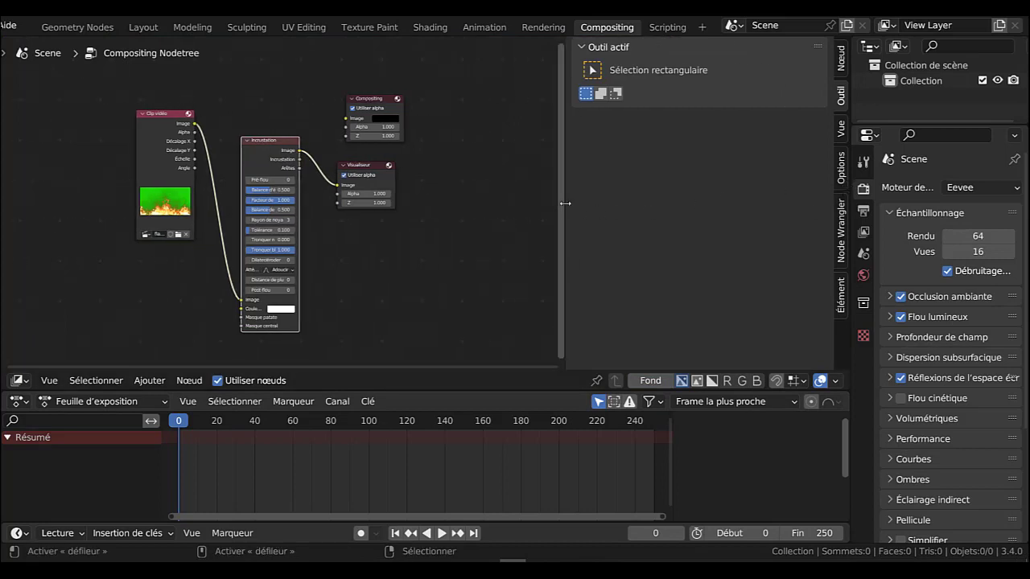
drag(566, 203, 592, 161)
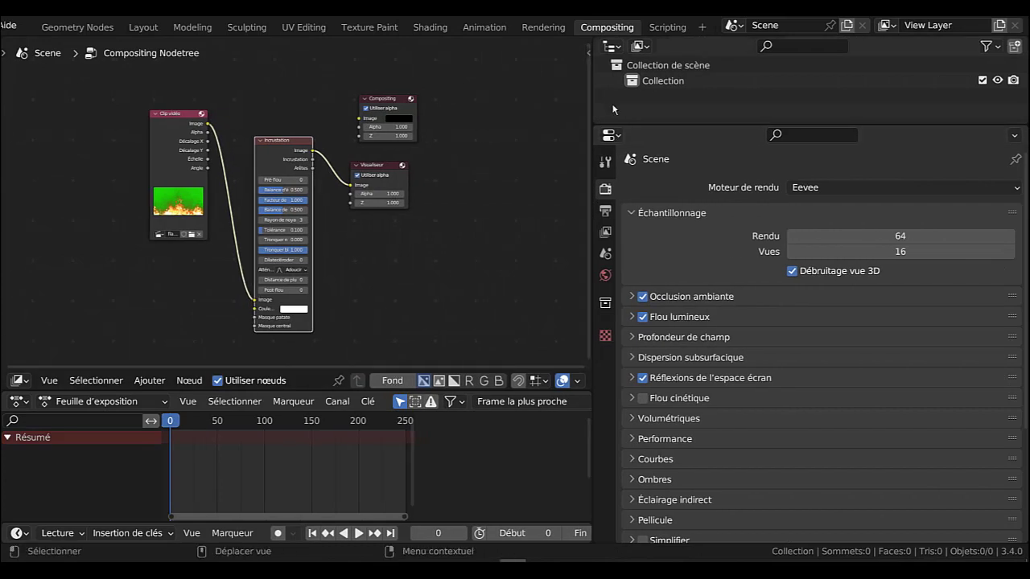
Change the outliner area into a UV Editor (Éditeur d'UV) and make it taller.
click(611, 47)
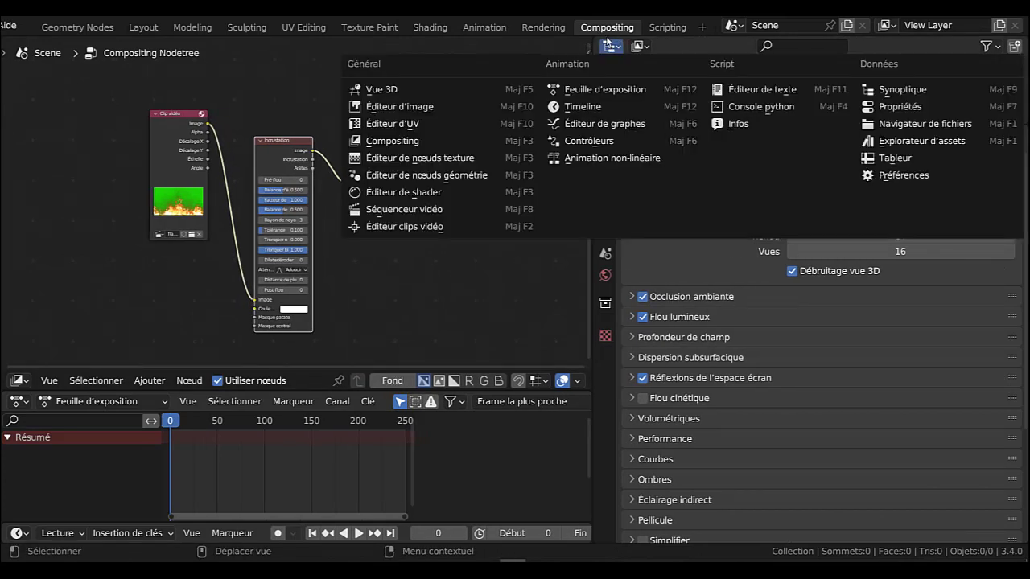
click(608, 44)
click(612, 47)
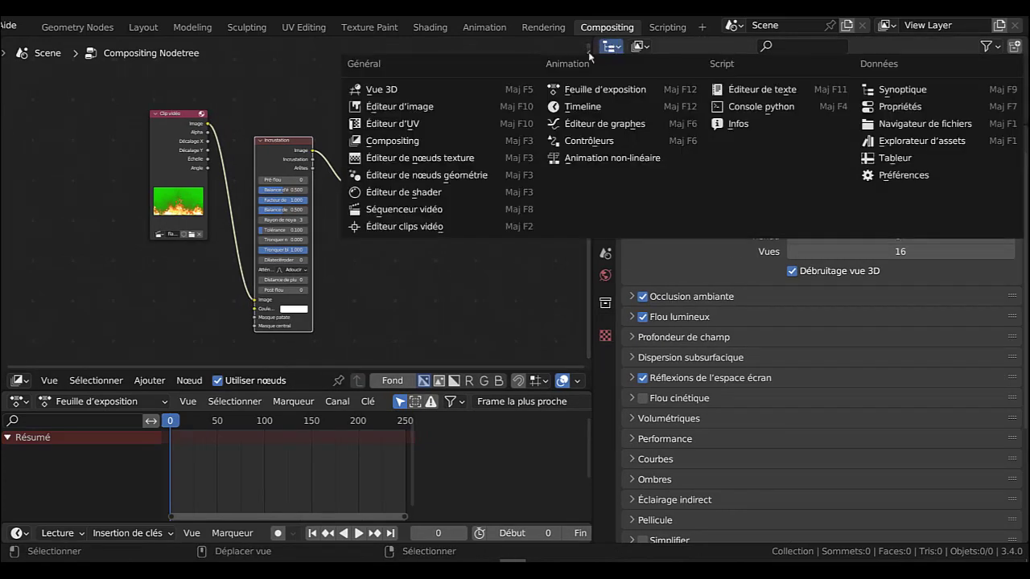
click(397, 126)
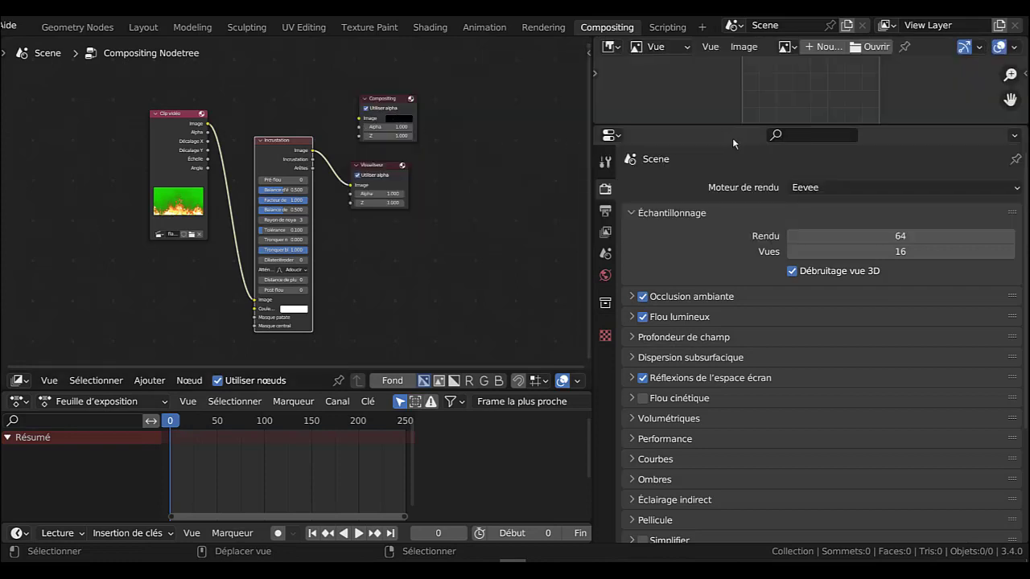
drag(751, 123, 751, 283)
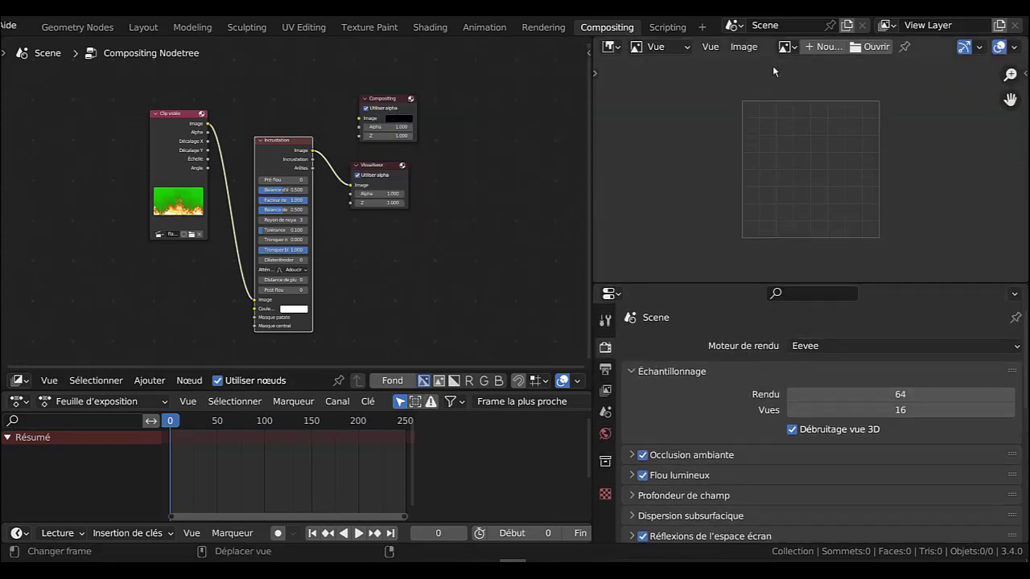
Display the Viewer Node image in the UV Editor and fit it to the view.
click(788, 47)
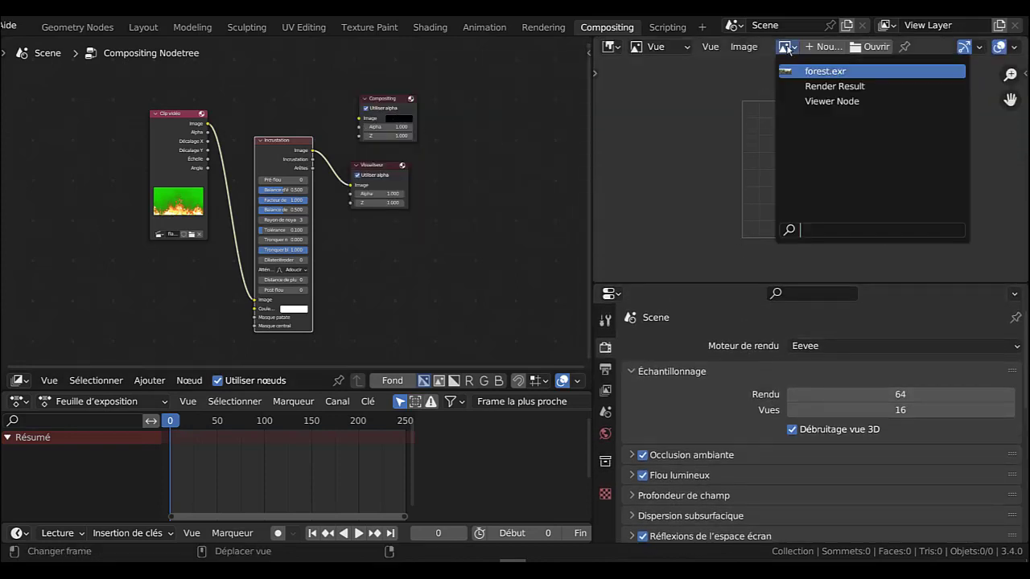
click(817, 101)
key(Home)
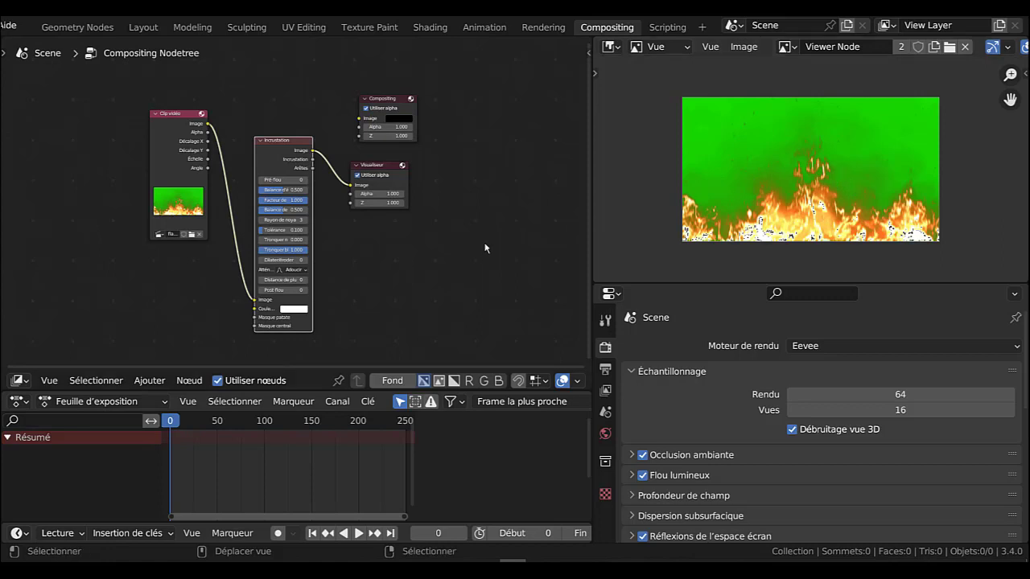
Set the Incrustation node's key colour by sampling the green background beside the flames in the viewer image.
click(290, 309)
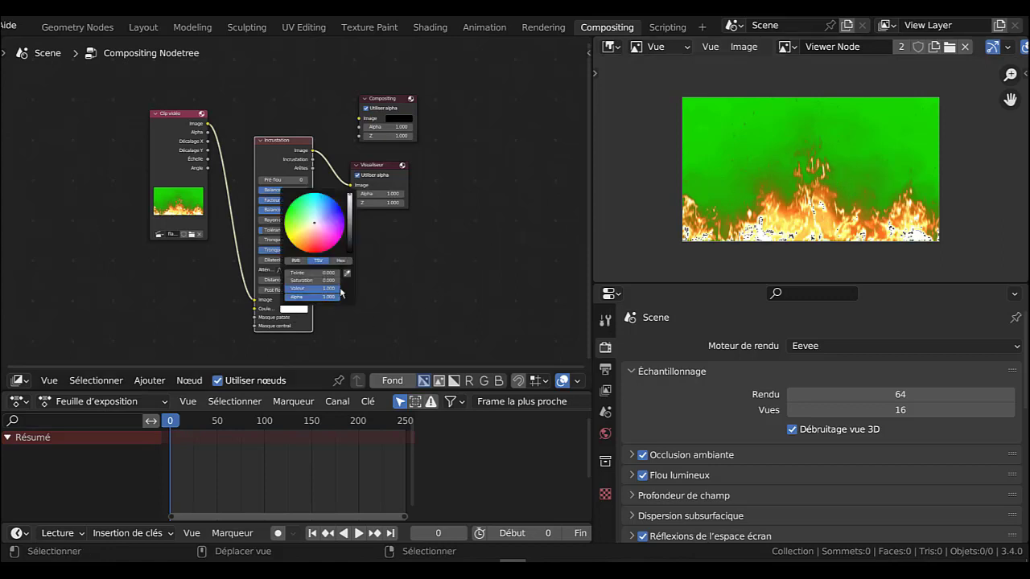
click(347, 274)
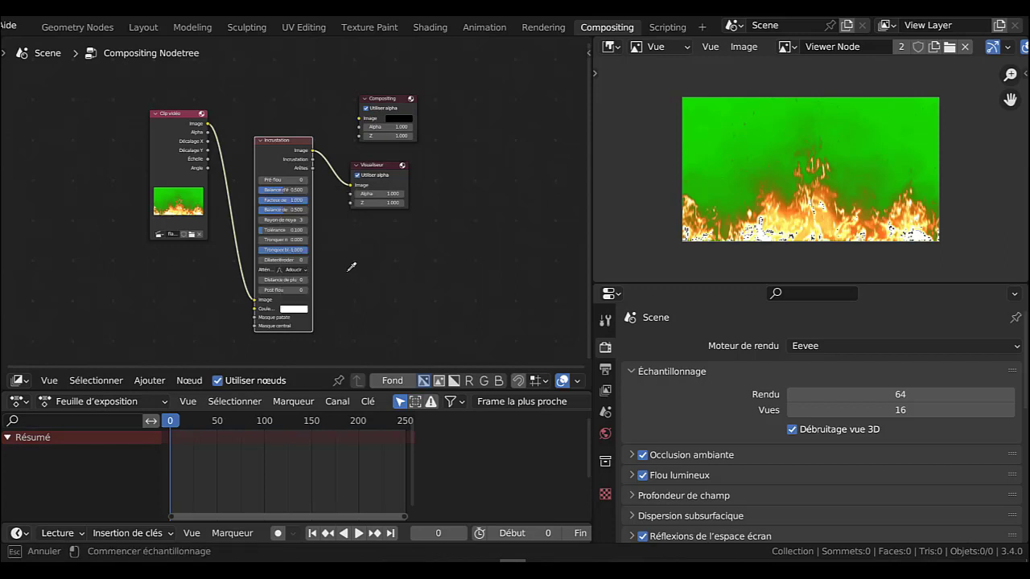
click(706, 103)
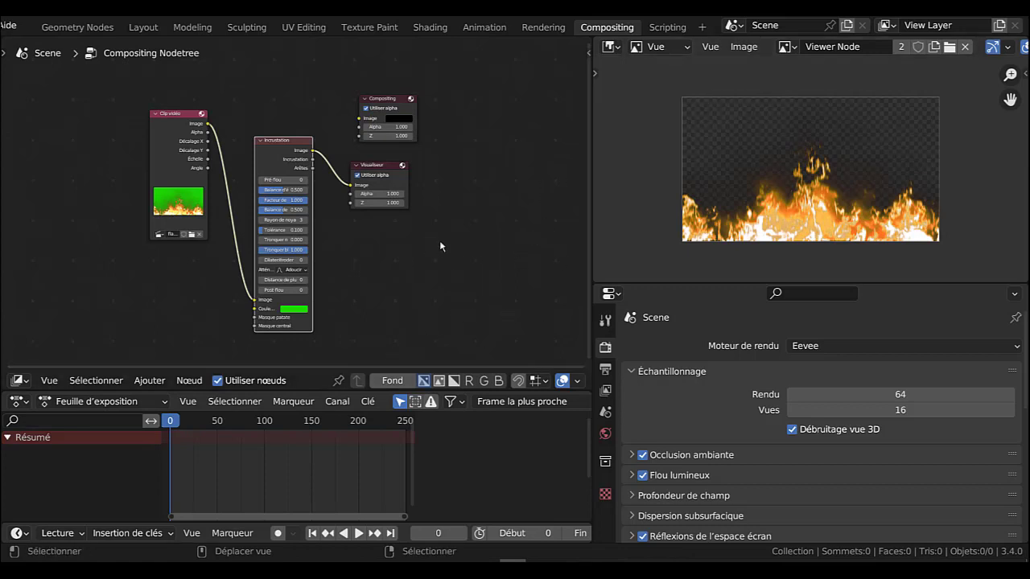
Connect the Incrustation node's Image output to the Compositing node's Image input.
scroll(451, 238, up, 2)
middle_drag(467, 228, 459, 298)
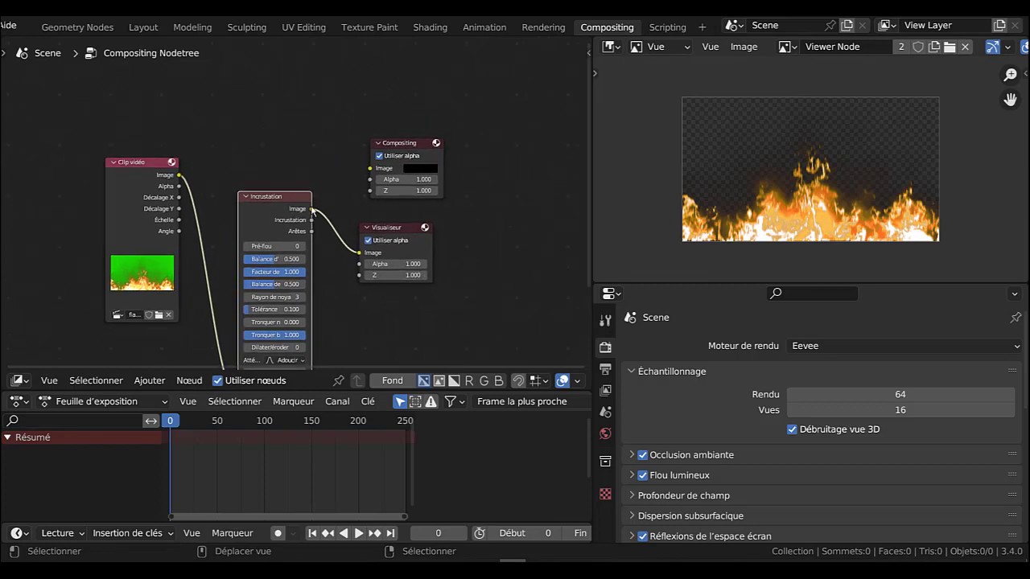
drag(313, 211, 369, 169)
scroll(463, 318, down, 3)
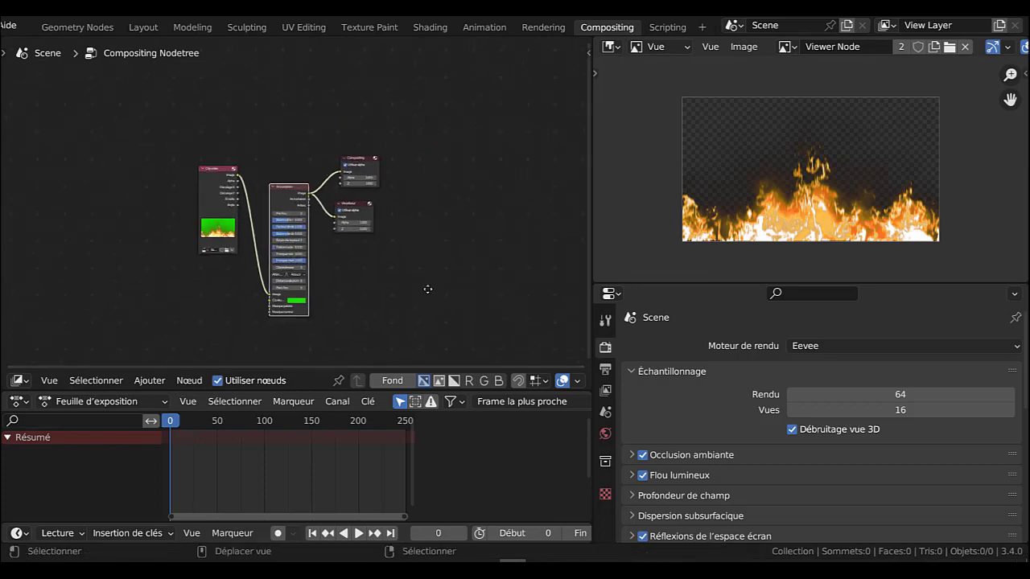
Play the animation to check the keyed flames, stop it and return the playhead to frame 0.
click(359, 533)
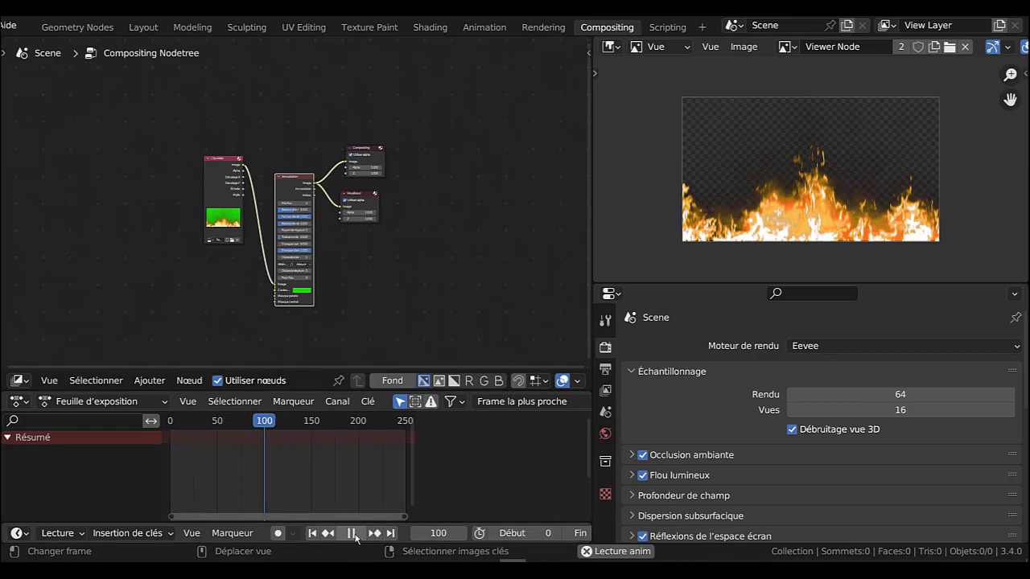
key(space)
drag(267, 420, 370, 437)
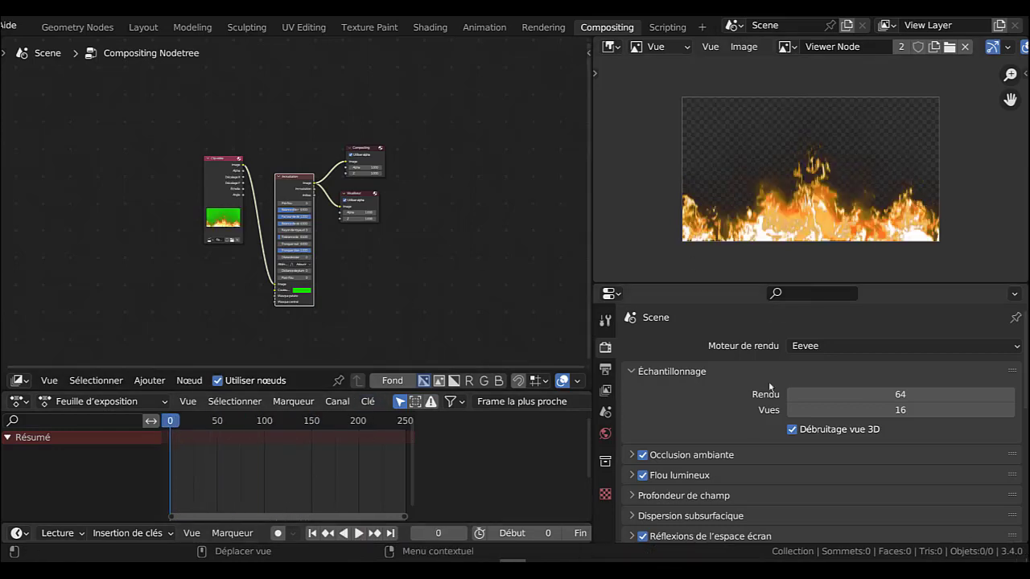
Set the render output path to the desktop folder (Bureau) with the file name ppppp.
scroll(749, 419, down, 5)
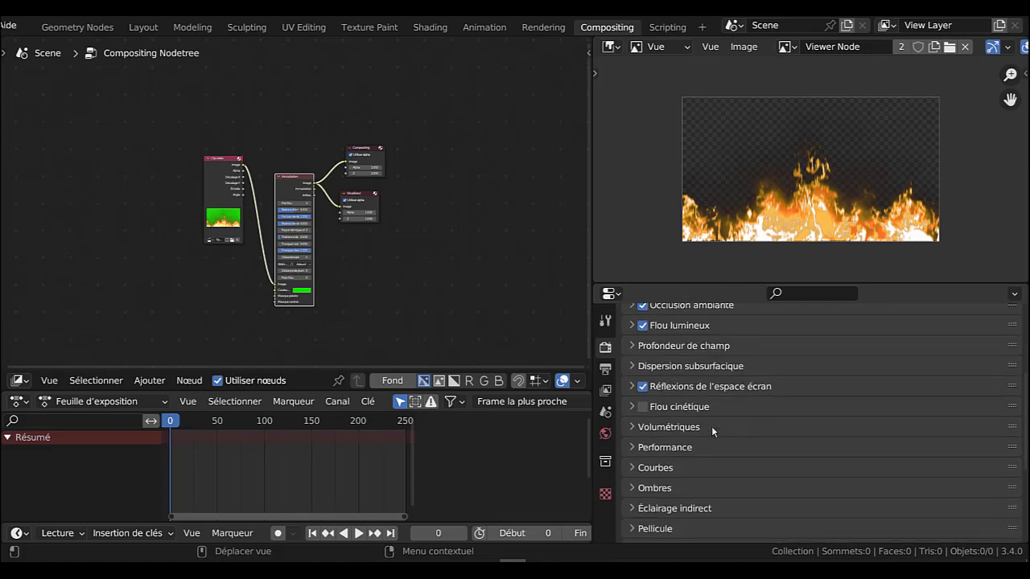
scroll(724, 402, up, 3)
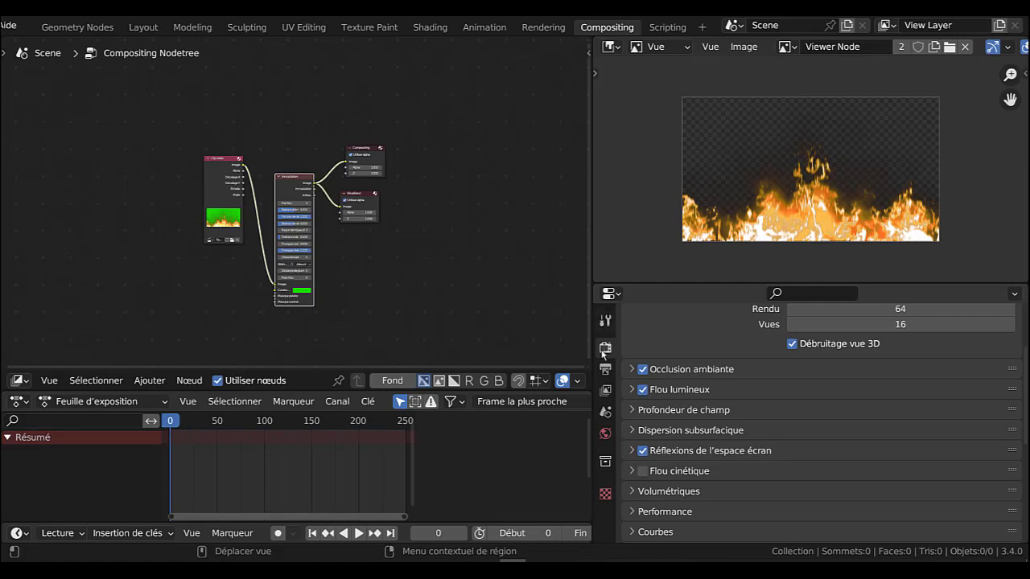
click(605, 371)
scroll(756, 418, down, 5)
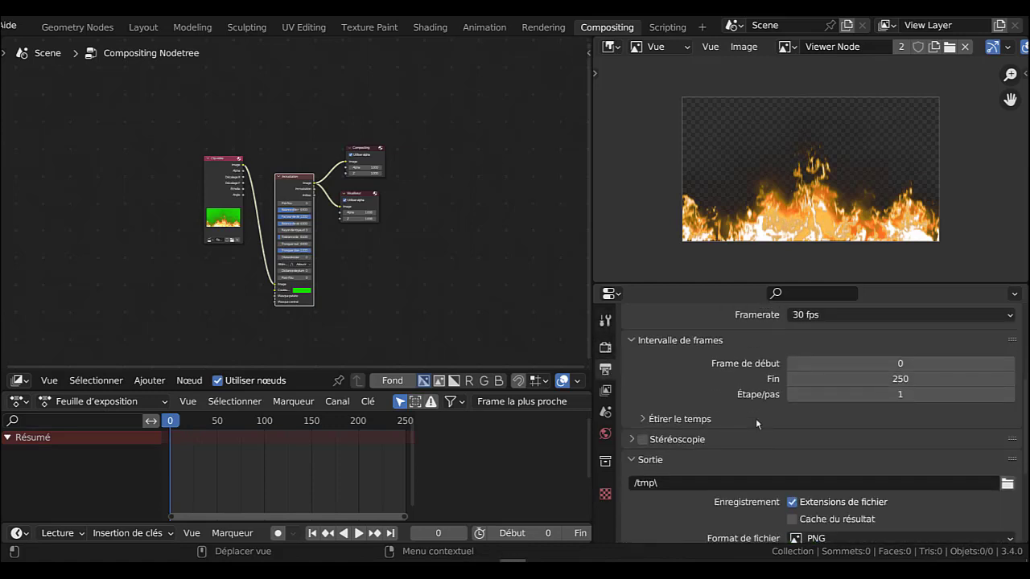
scroll(755, 417, down, 3)
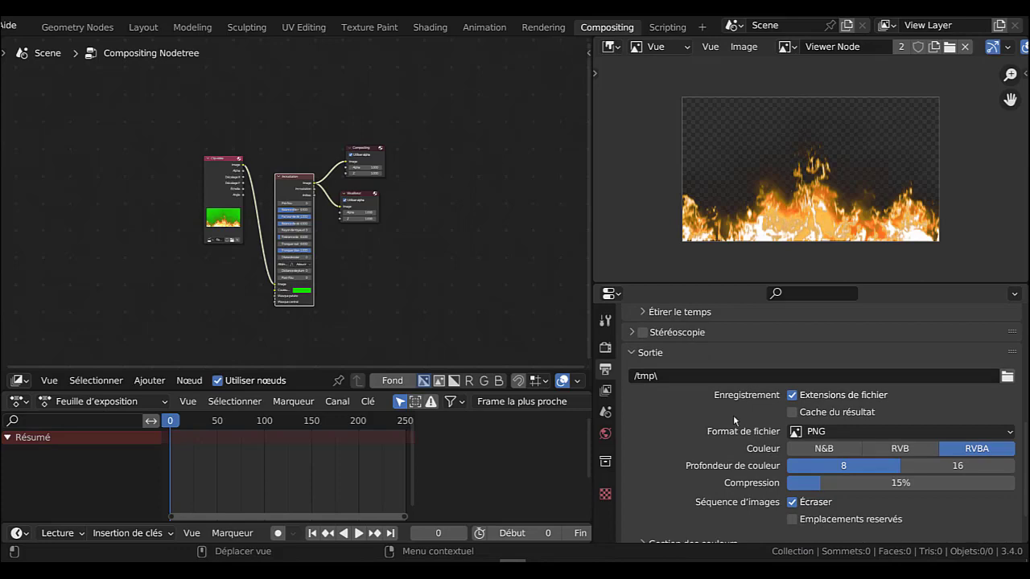
click(1007, 377)
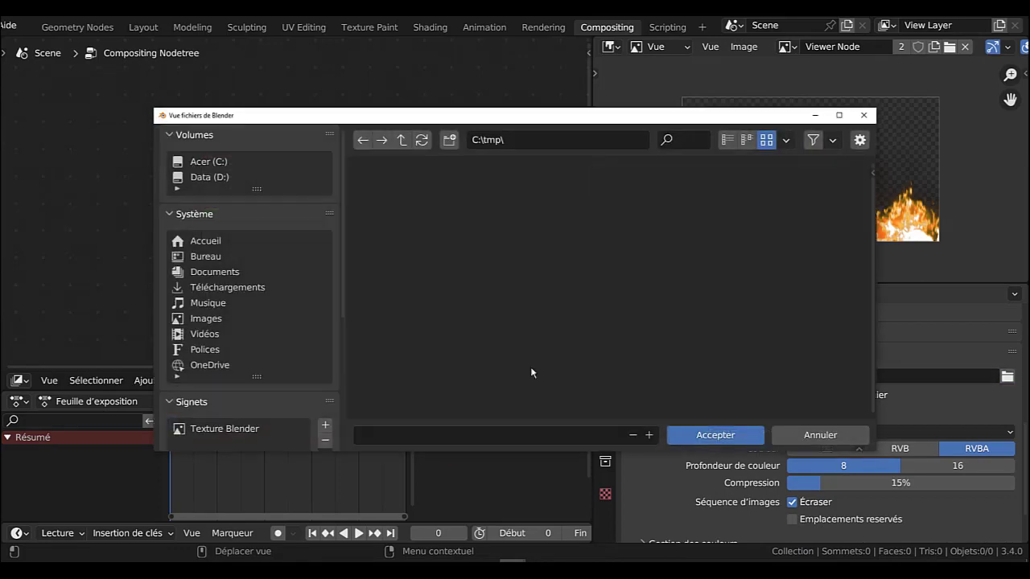
click(231, 256)
click(378, 434)
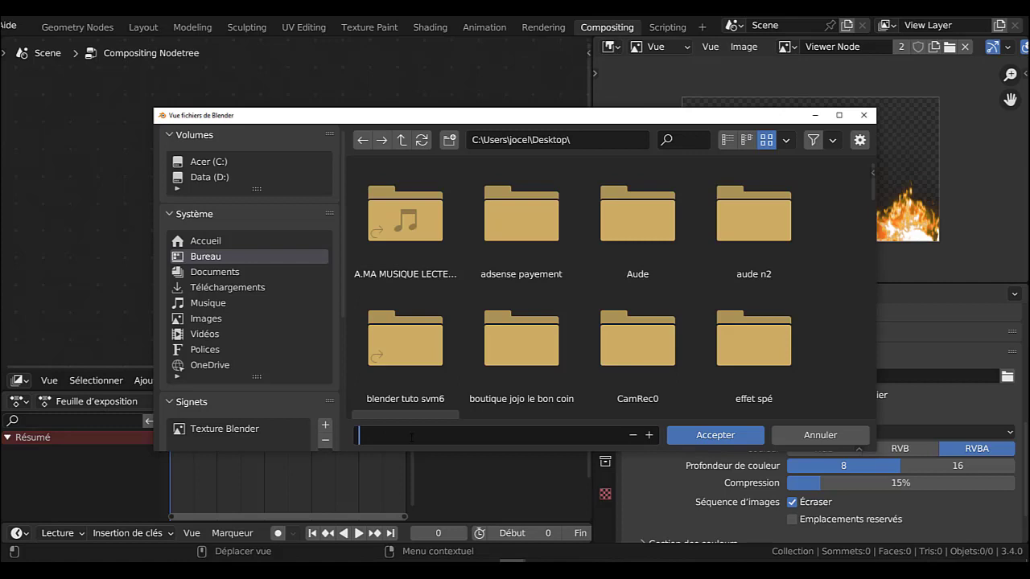
text(ppppp)
click(702, 435)
click(702, 436)
Change the output file format to Vidéo FFmpeg.
scroll(873, 465, down, 2)
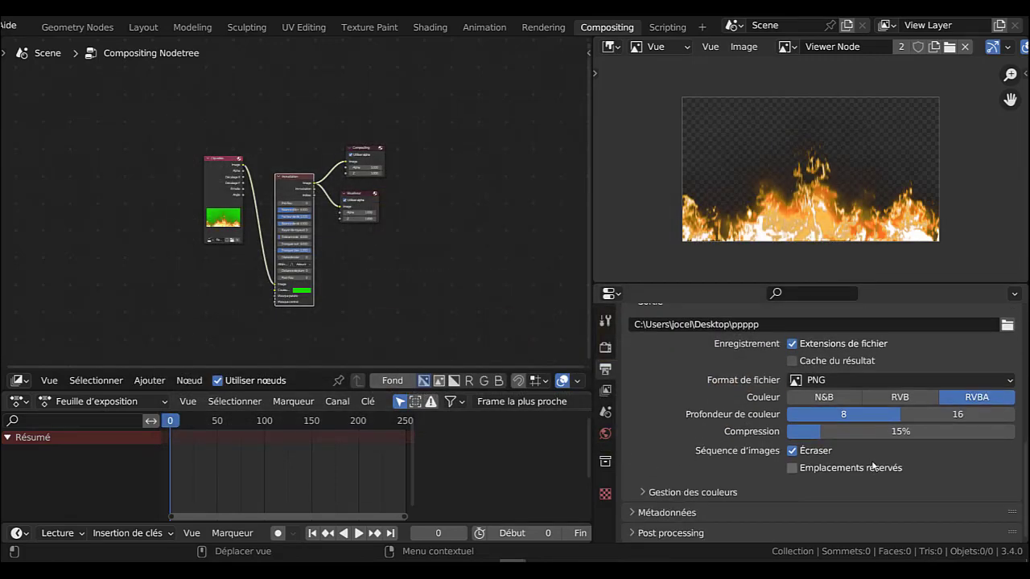
click(876, 379)
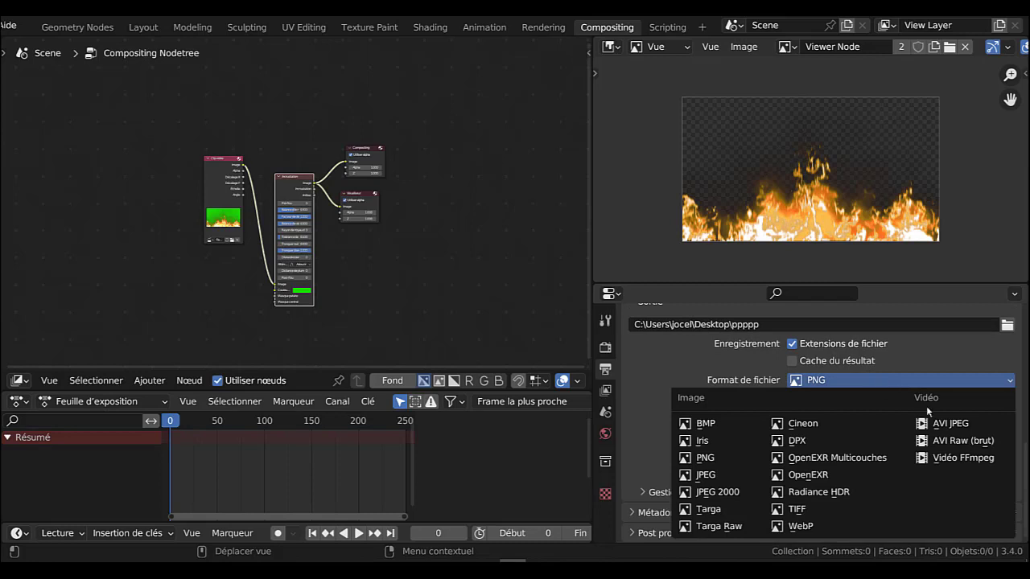
click(955, 460)
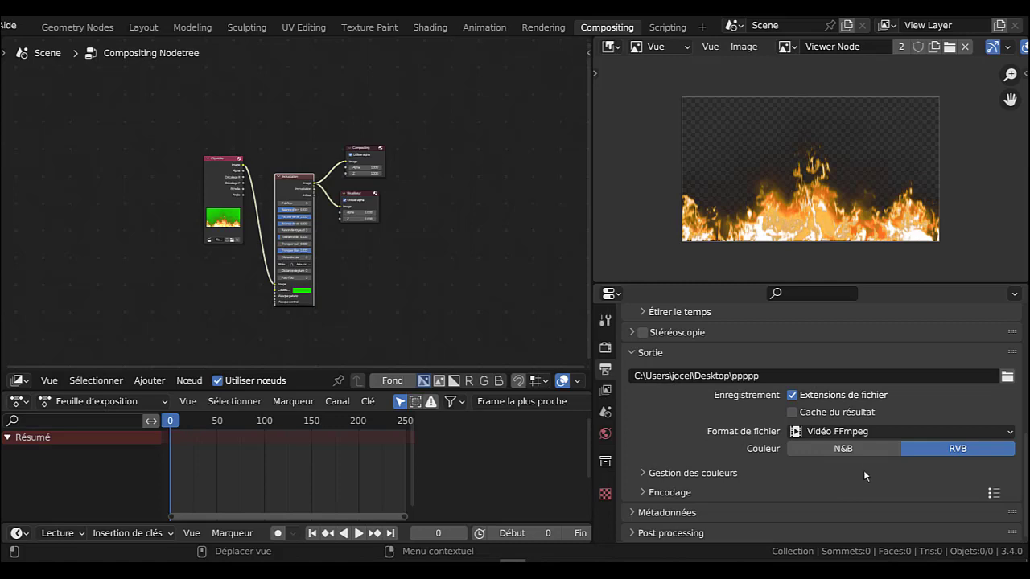
scroll(863, 470, up, 2)
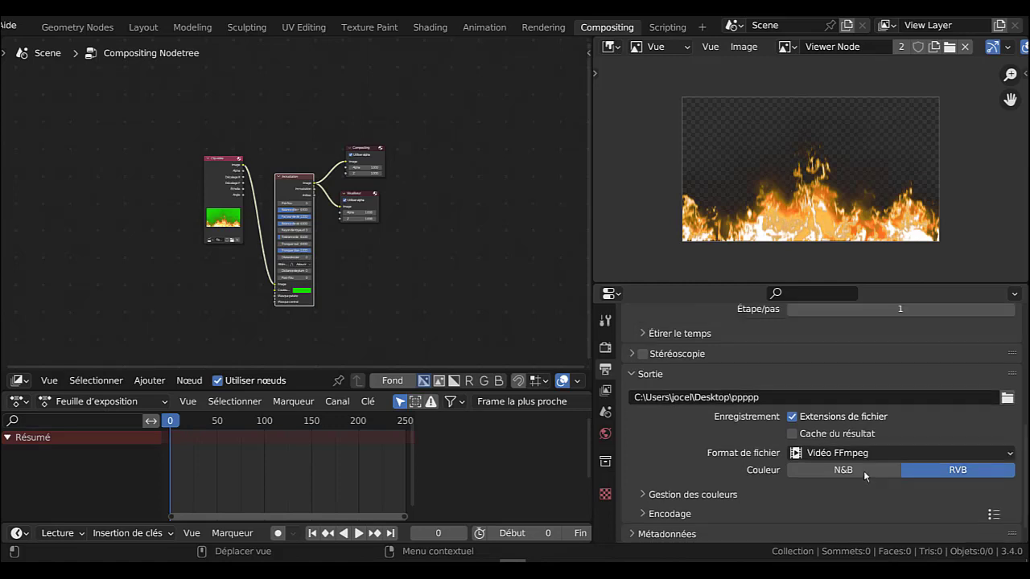
scroll(863, 471, down, 2)
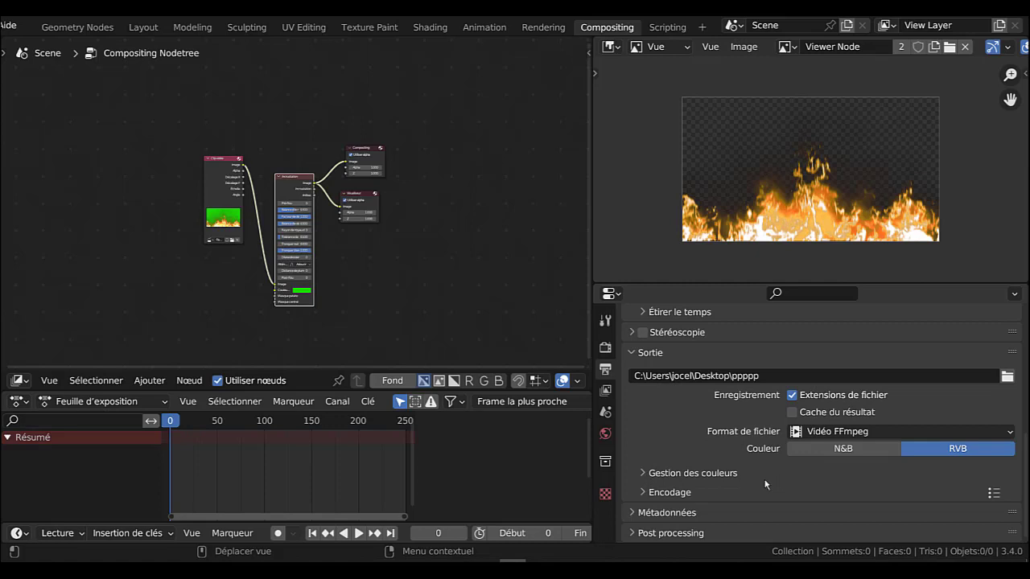
Expand the Encodage settings and set the container to MPEG-4.
click(642, 494)
scroll(732, 495, down, 3)
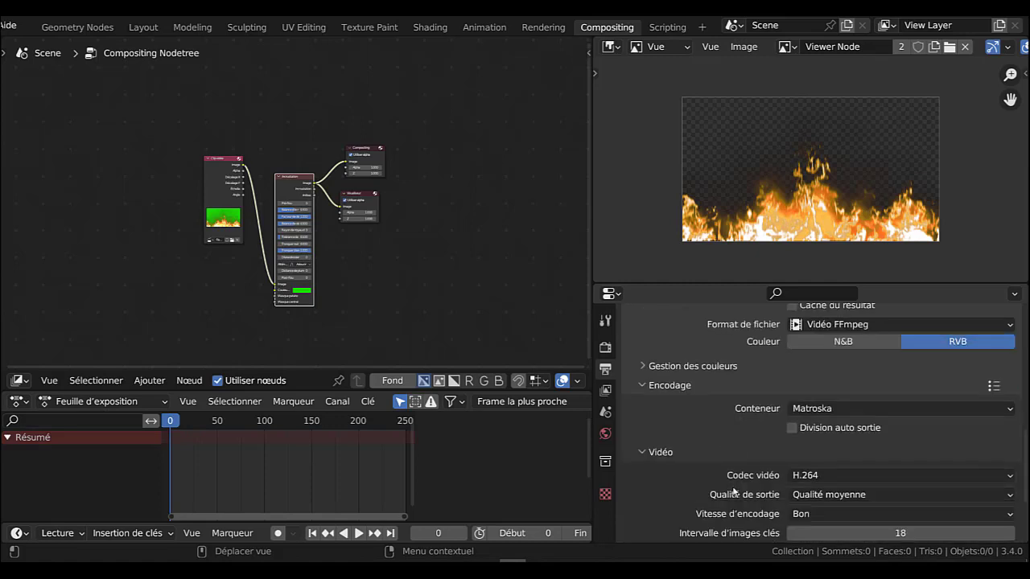
click(900, 408)
click(822, 392)
click(861, 407)
click(852, 360)
Set the video codec to PNG and the output colour mode to RVBA.
click(884, 476)
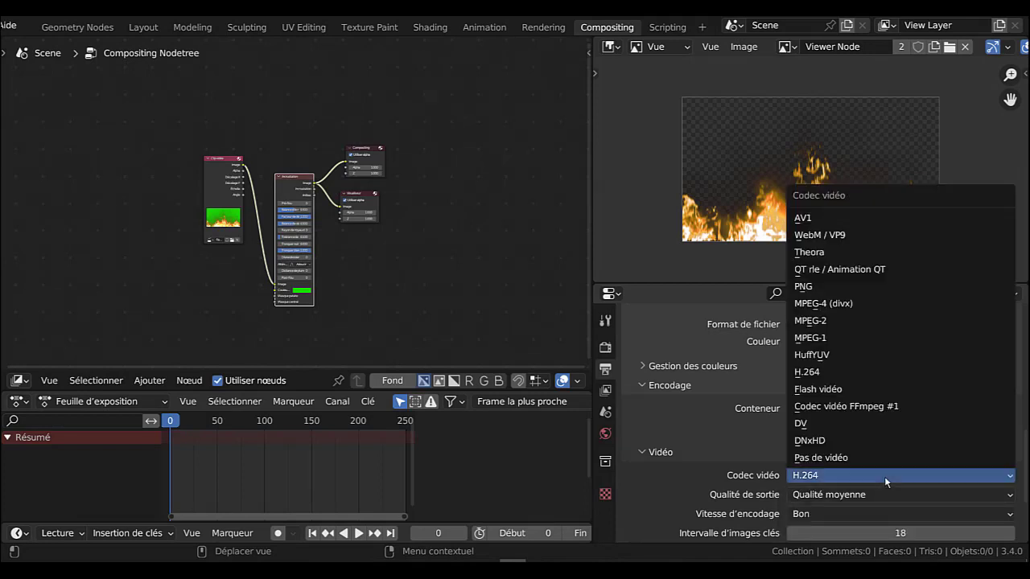
click(817, 286)
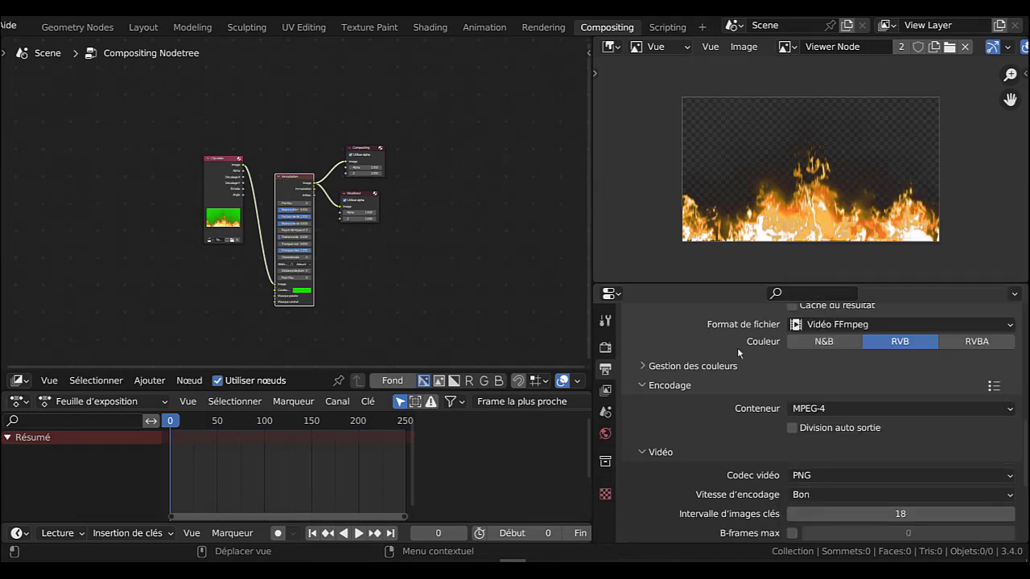
click(975, 345)
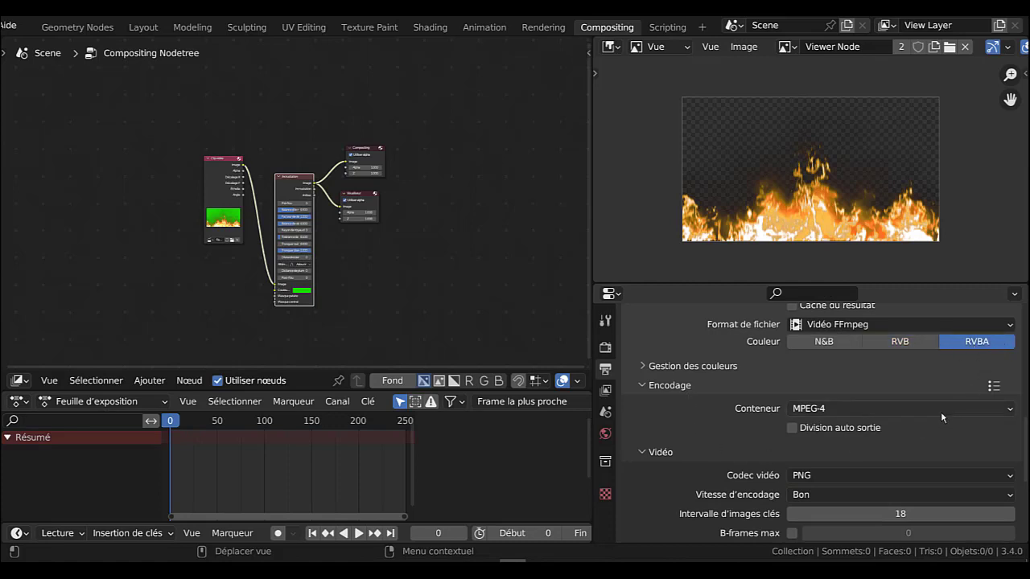
scroll(701, 515, down, 5)
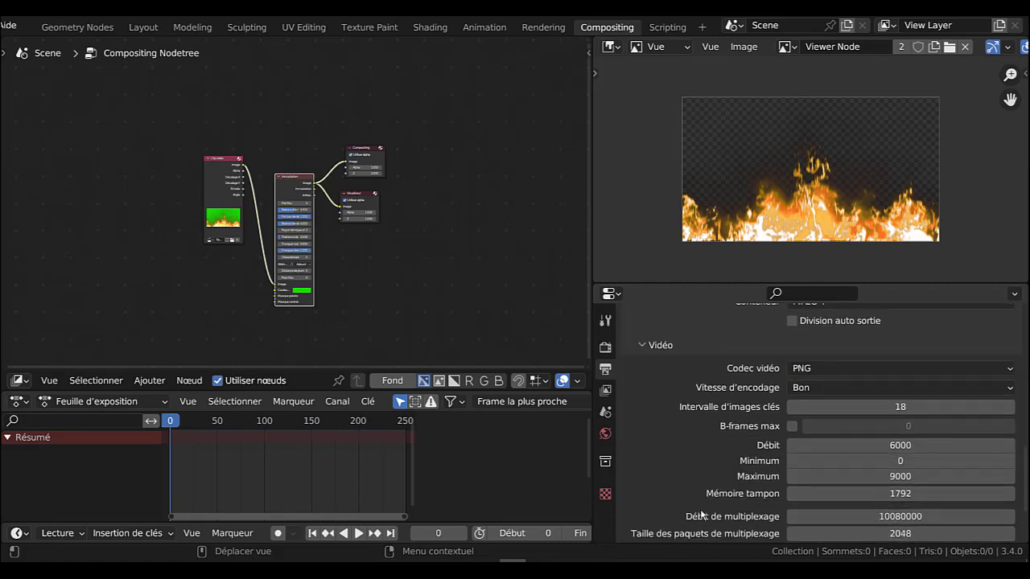
scroll(700, 515, up, 6)
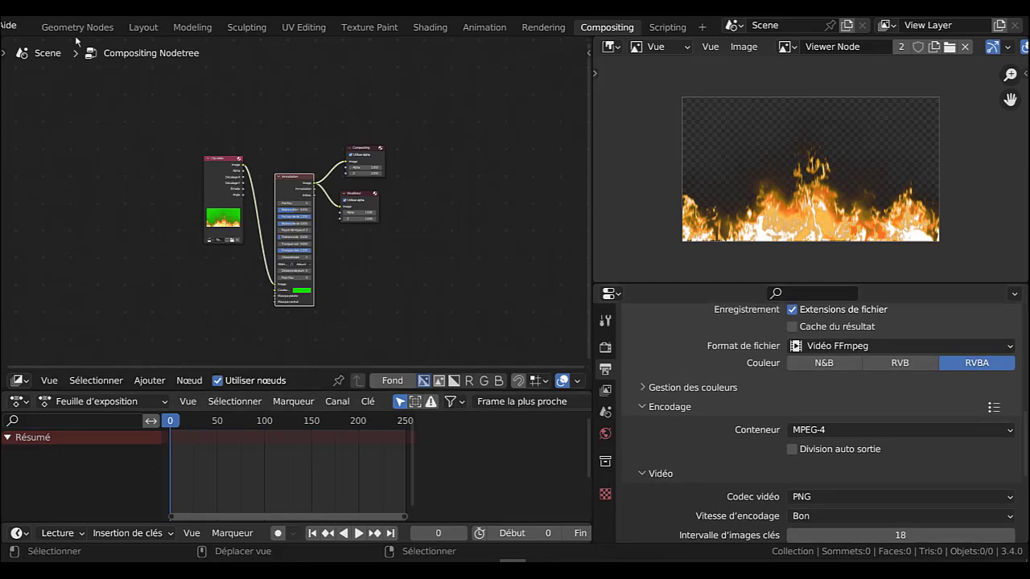
Render the full animation of the keyed flames.
scroll(80, 29, up, 4)
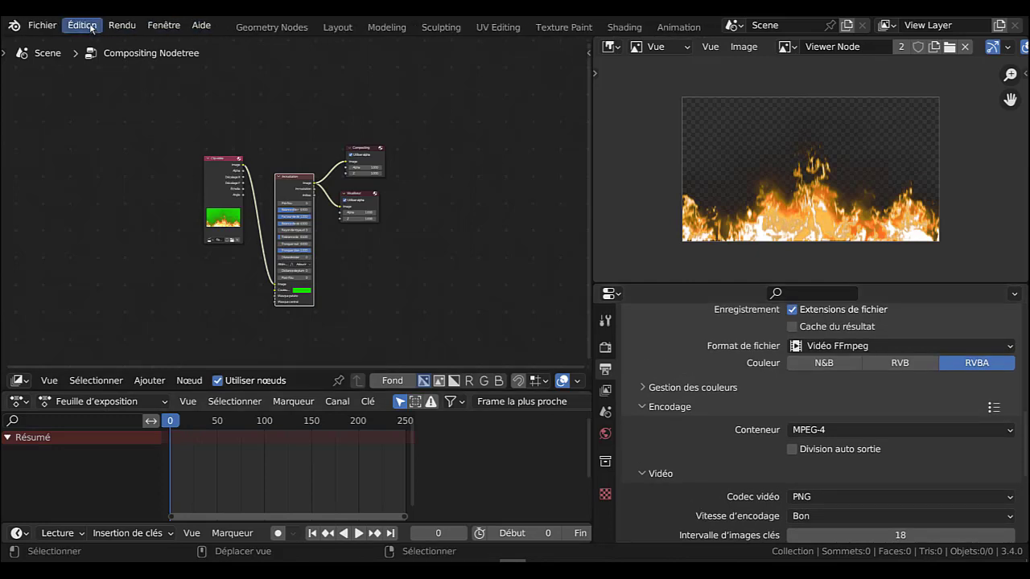
click(124, 27)
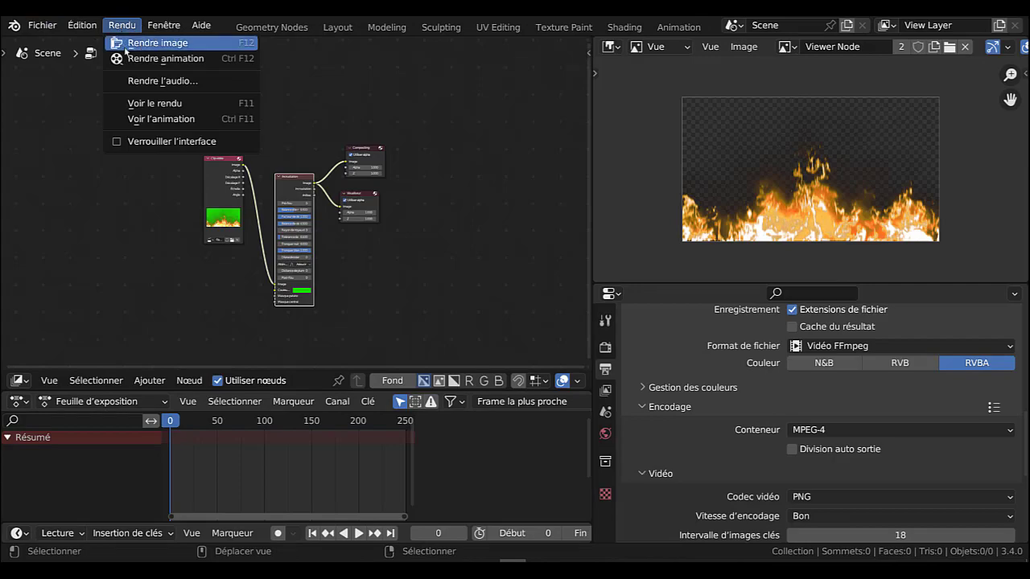
click(147, 59)
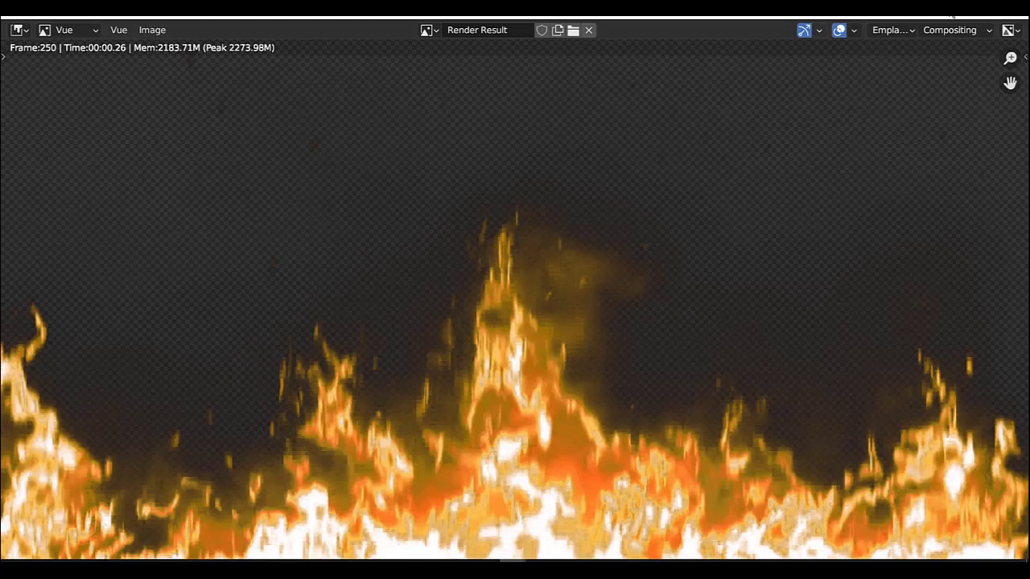
Close the render result window and quit Blender without saving the changes.
click(819, 30)
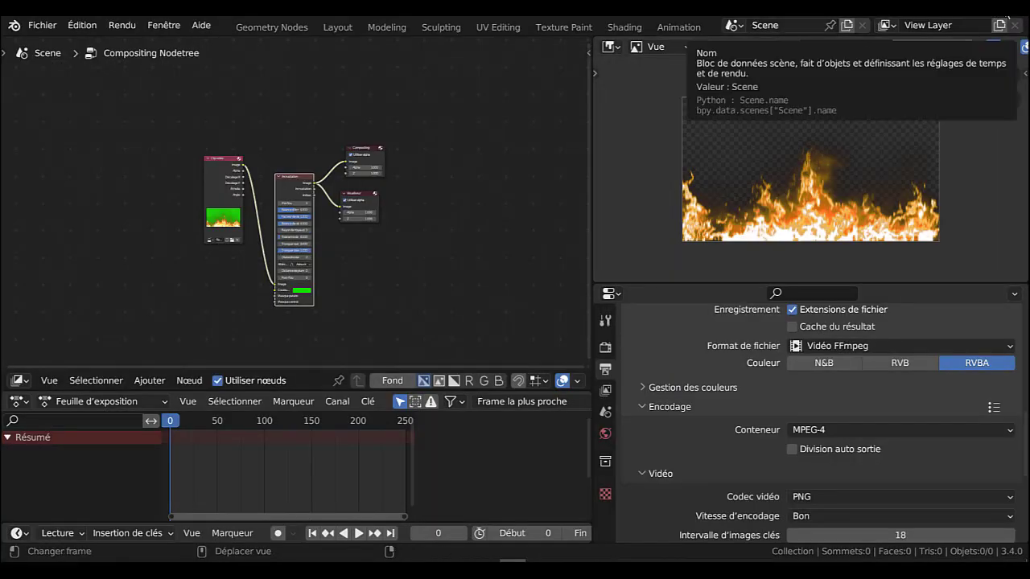
key(ctrl+q)
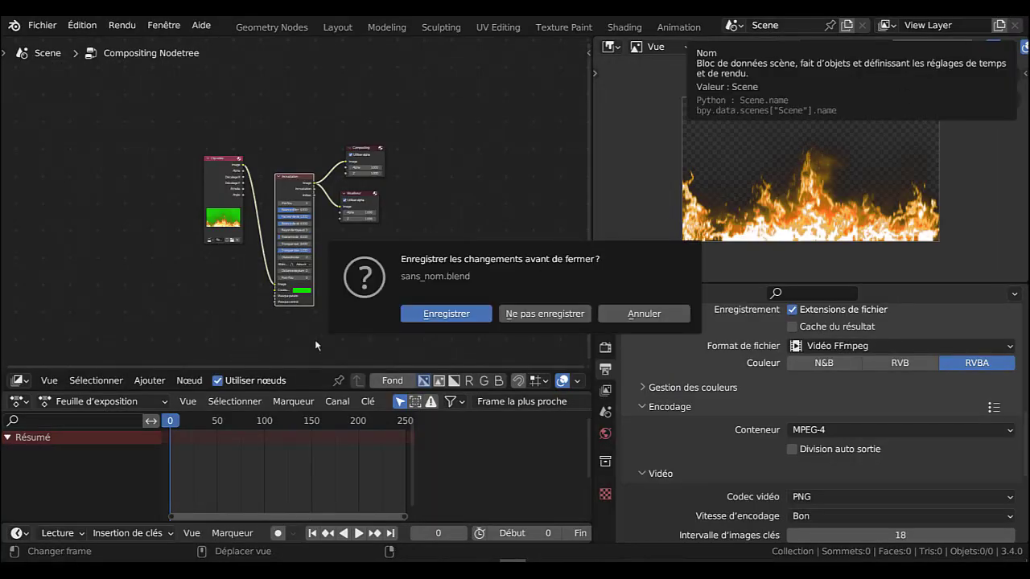
click(547, 315)
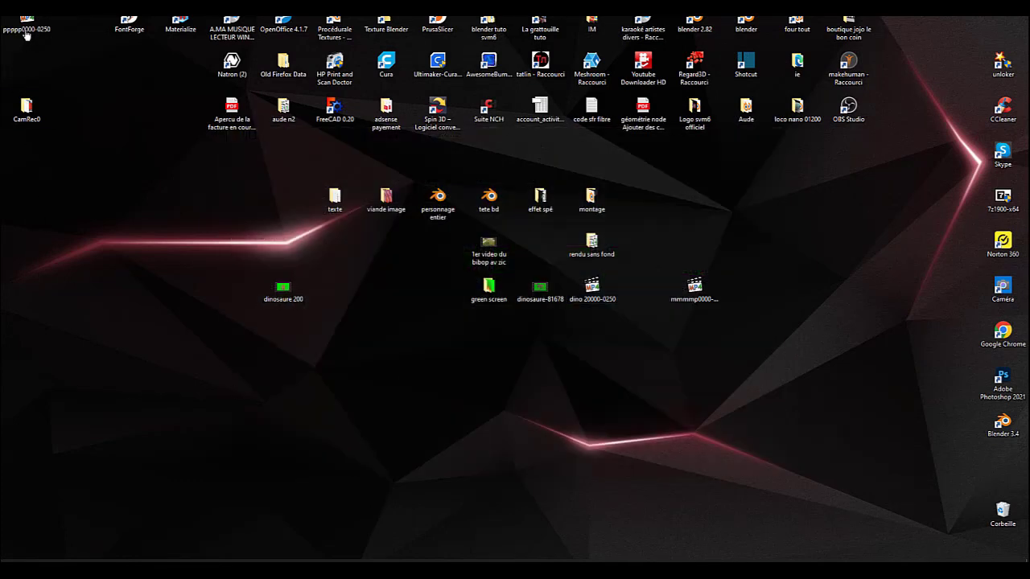
Move the rendered ppppp0000-0250 video to an empty area of the desktop, play it to check it and close the player.
drag(26, 28, 396, 395)
double_click(396, 394)
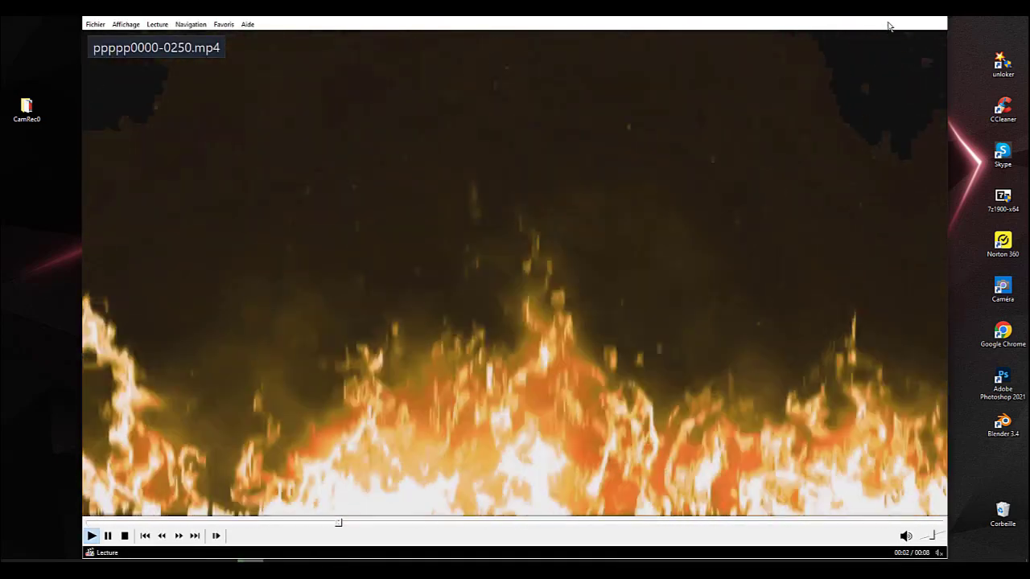
click(938, 10)
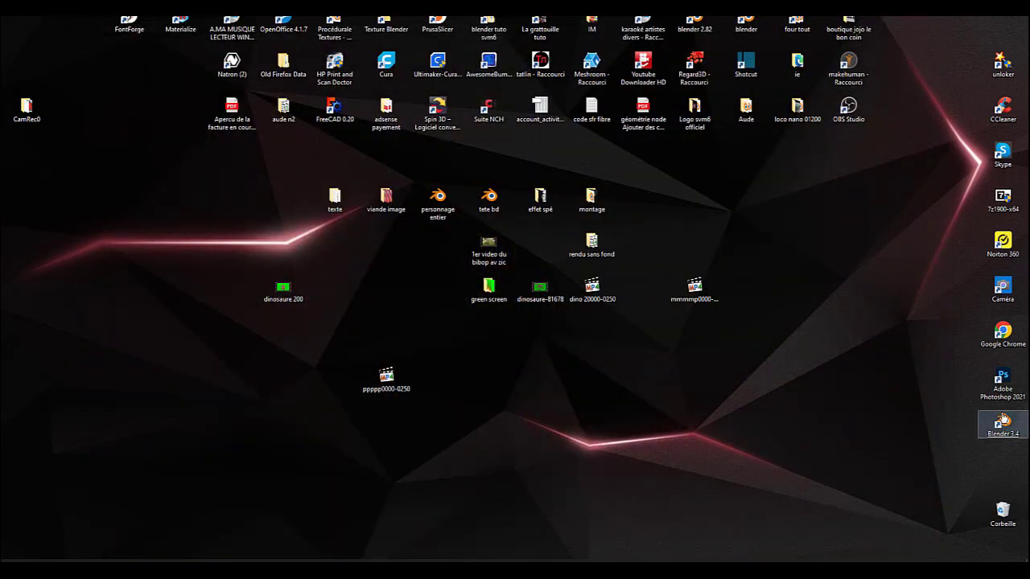
Rename the ppppp0000-0250 video on the desktop as feu ef sp.
click(1003, 423)
drag(386, 378, 361, 402)
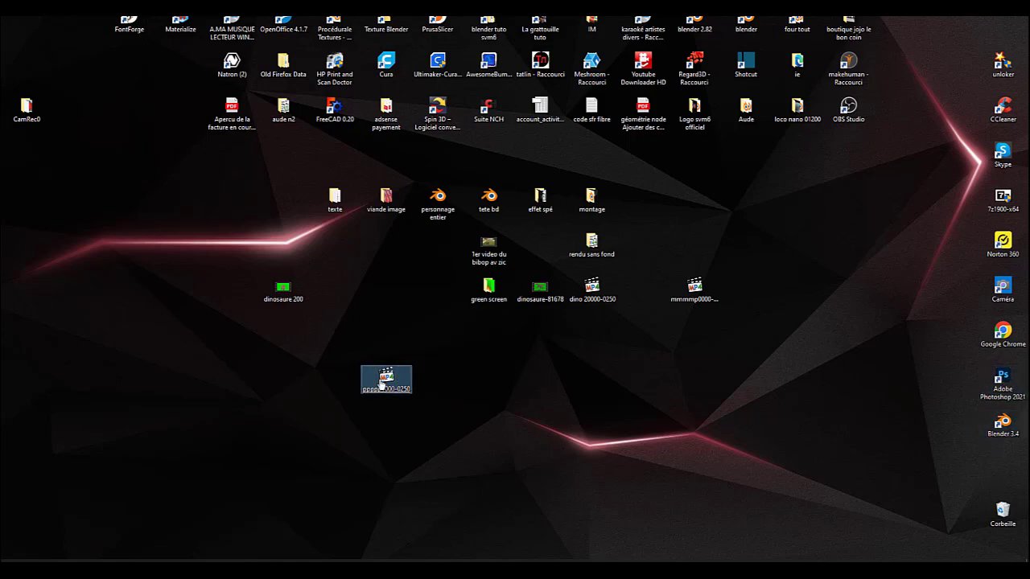
right_click(378, 384)
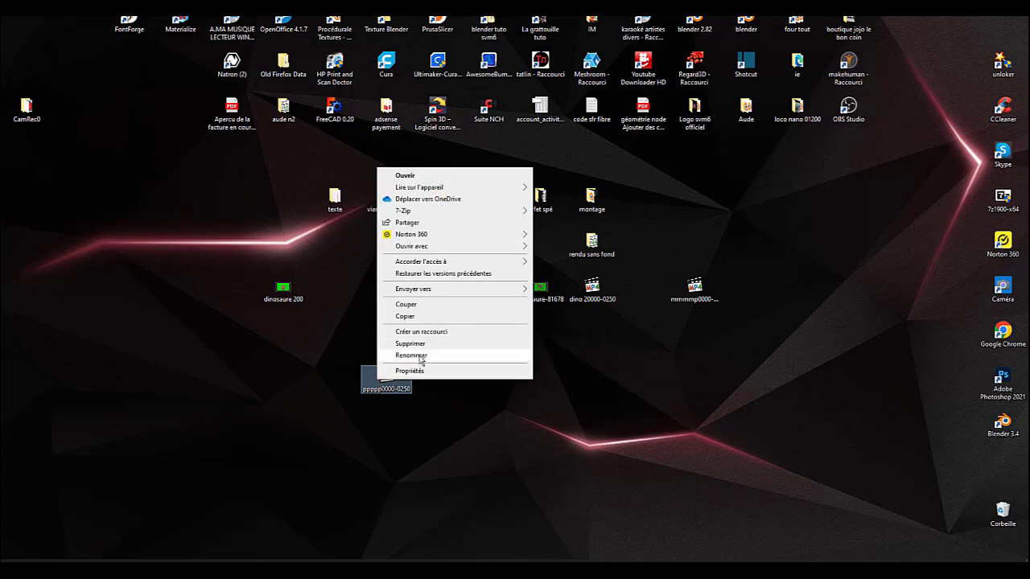
click(411, 355)
text(f)
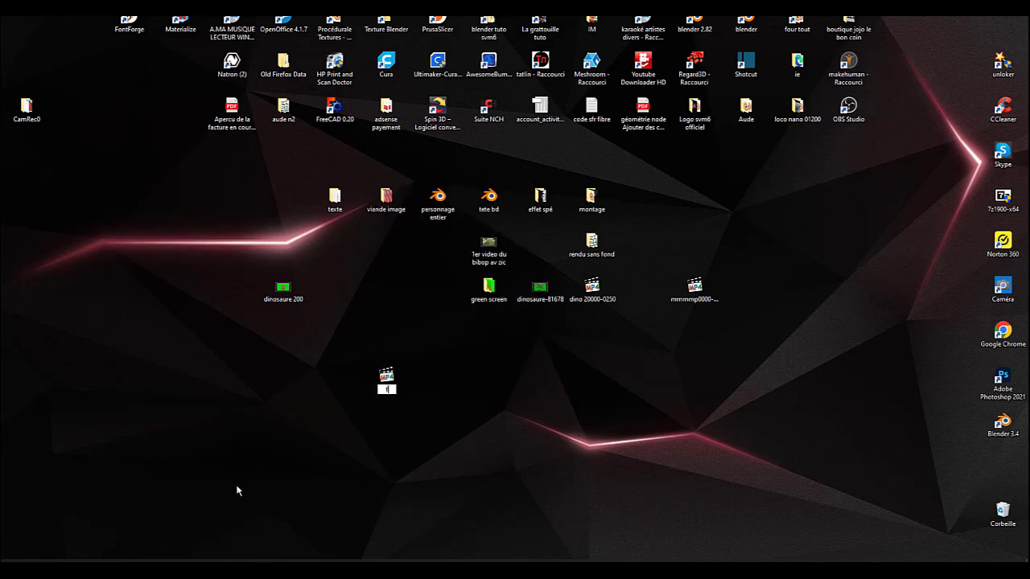
text(eu ef sp)
key(Return)
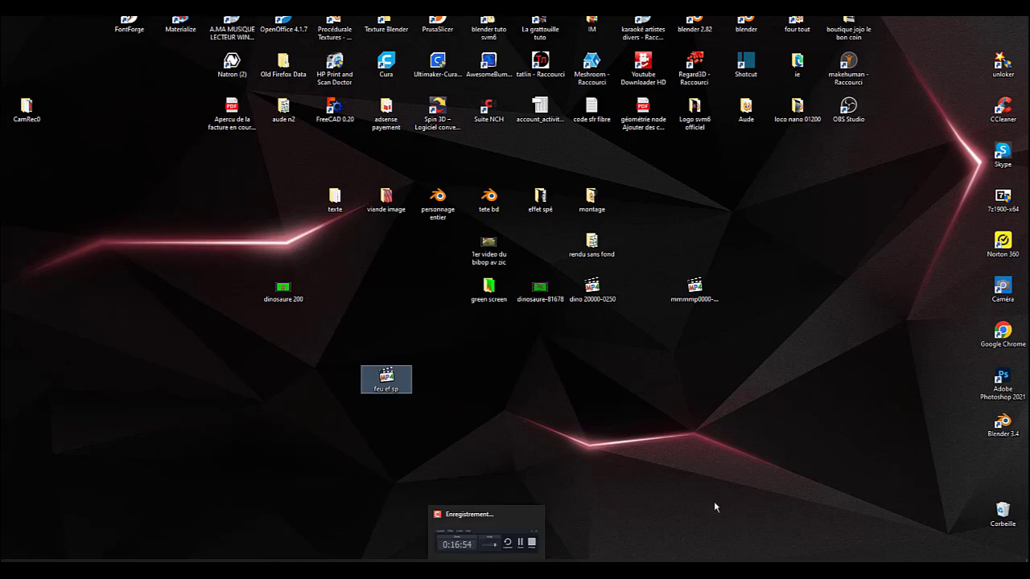
Start Blender 3.4 from the desktop and dismiss the splash screen.
click(758, 446)
click(1006, 430)
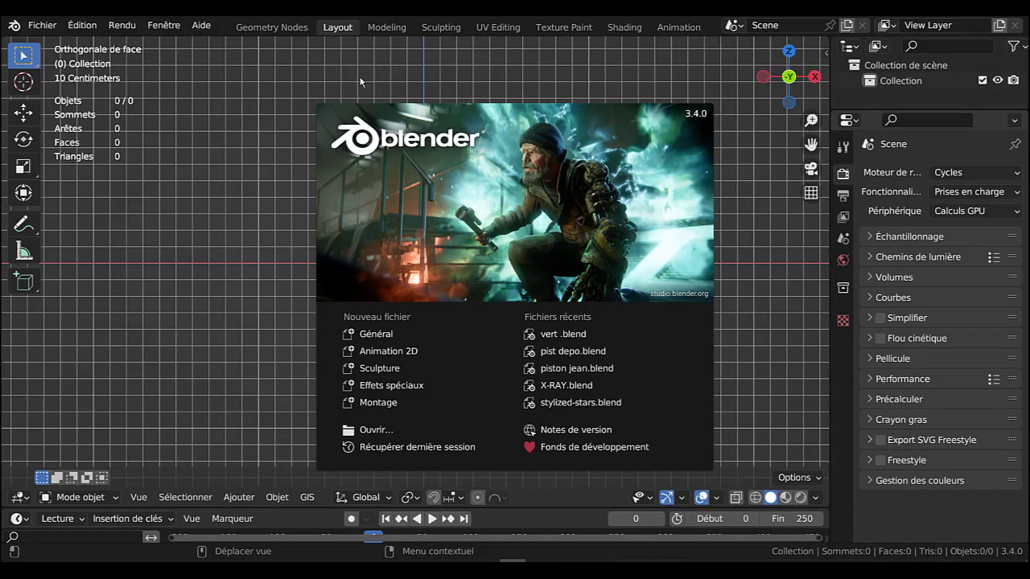
click(299, 136)
Add a Montage workspace from the Montage category for video editing.
scroll(599, 27, down, 3)
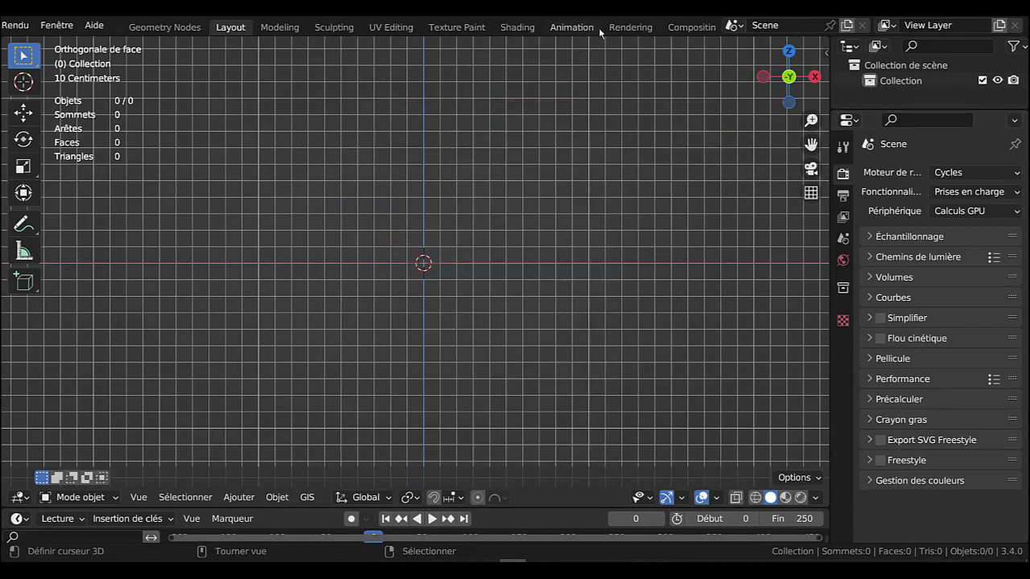
scroll(598, 28, down, 3)
click(699, 27)
mouse_move(703, 49)
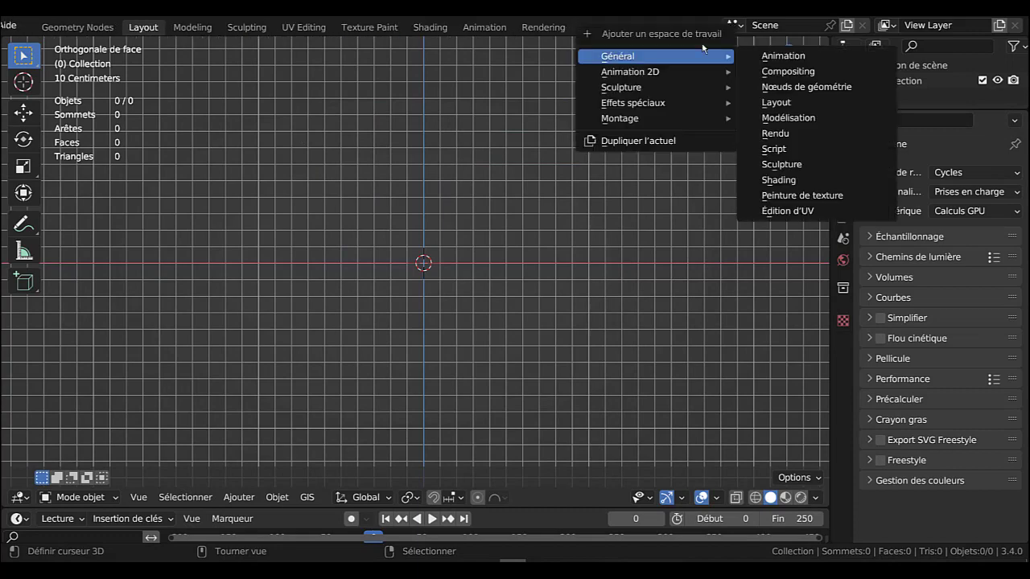
mouse_move(633, 120)
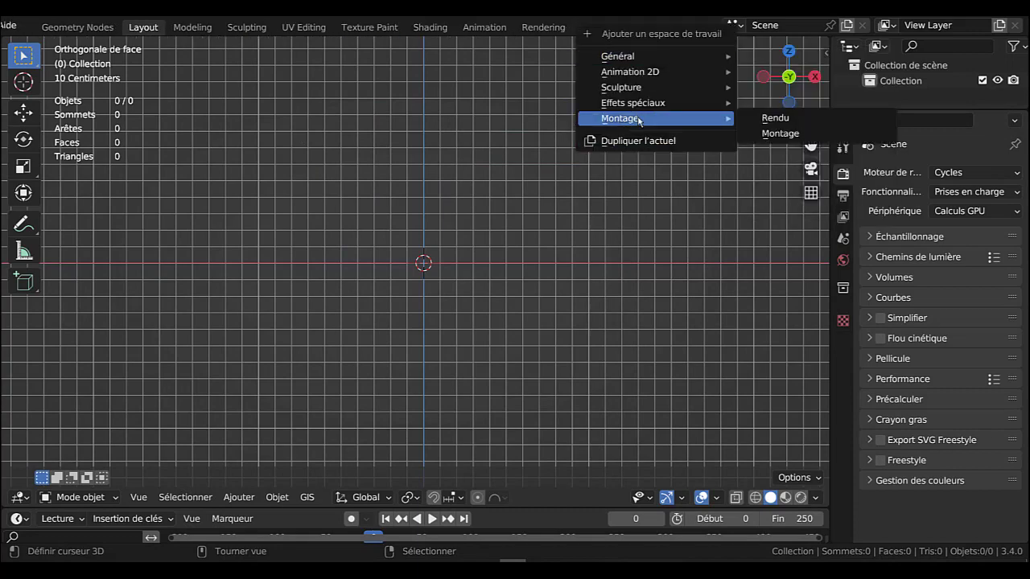
click(768, 133)
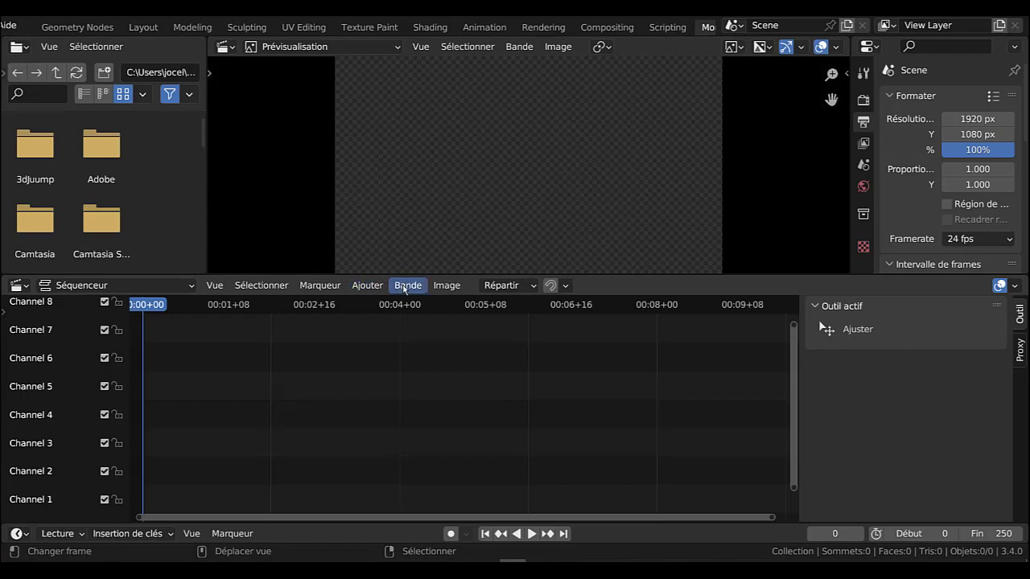
Add the feu ef sp.mp4 video from the desktop to the sequencer as a video strip on channel 1.
click(405, 287)
mouse_move(370, 287)
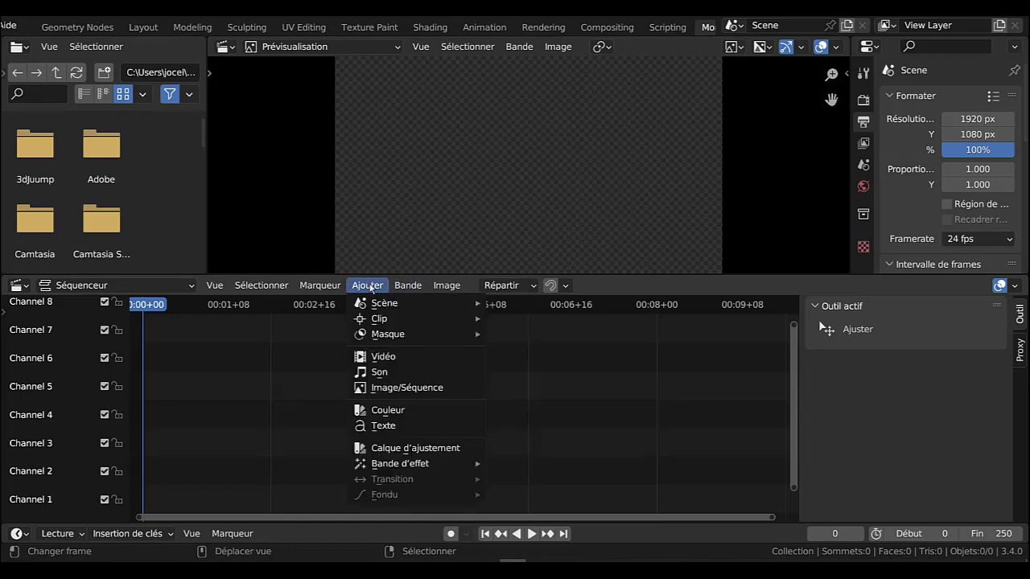
click(374, 359)
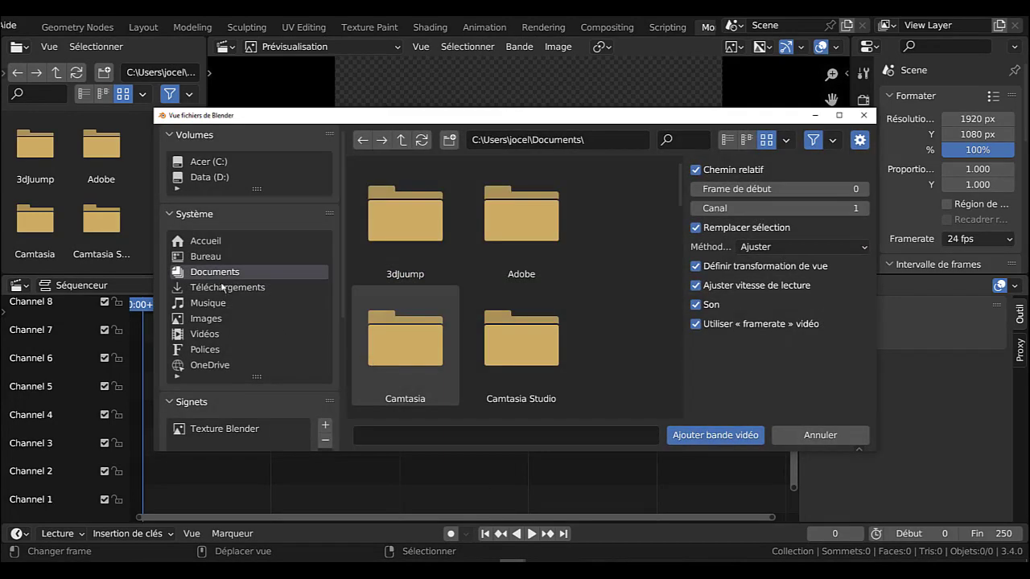
click(205, 257)
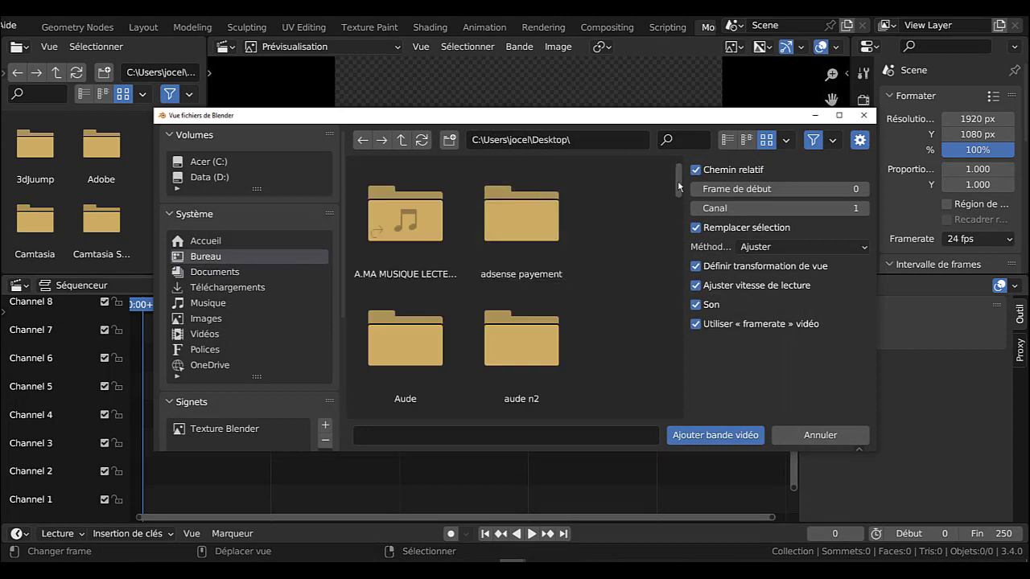
drag(680, 185, 680, 385)
click(524, 329)
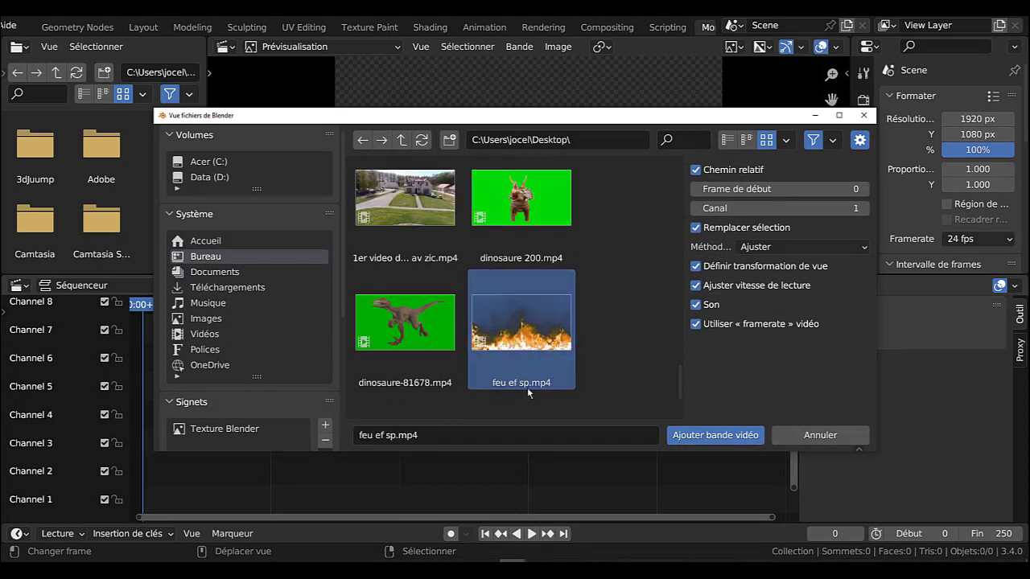
click(710, 439)
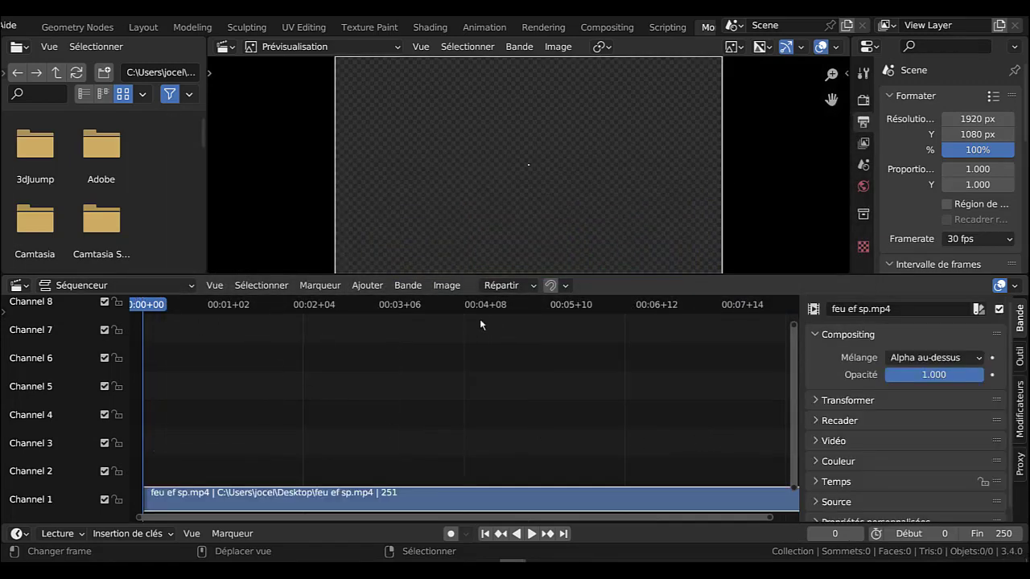
Play the flame strip and enlarge the preview area downward to check its transparent background, also widening the scene properties area.
click(531, 534)
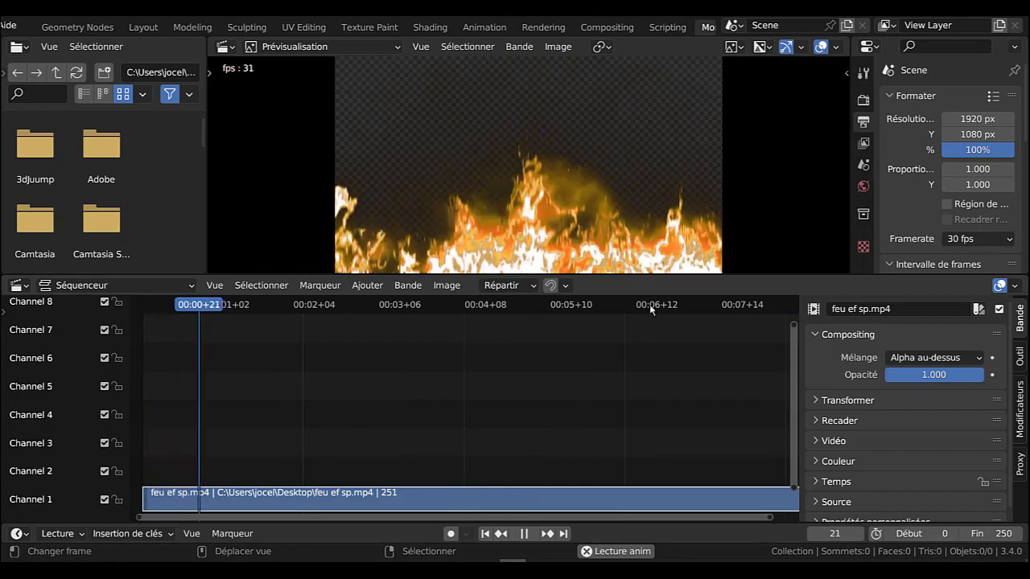
drag(674, 275, 675, 351)
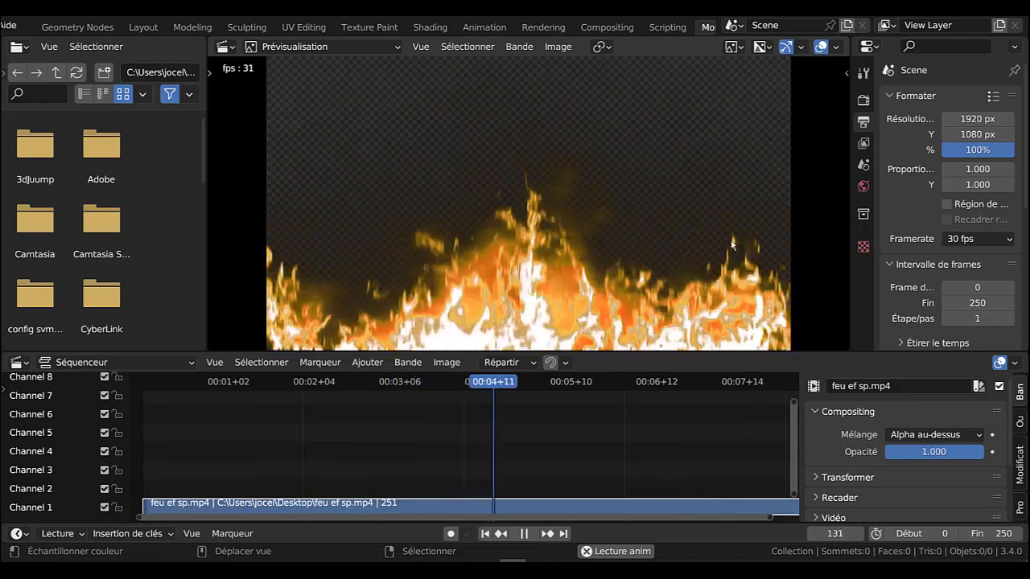
drag(847, 215, 721, 221)
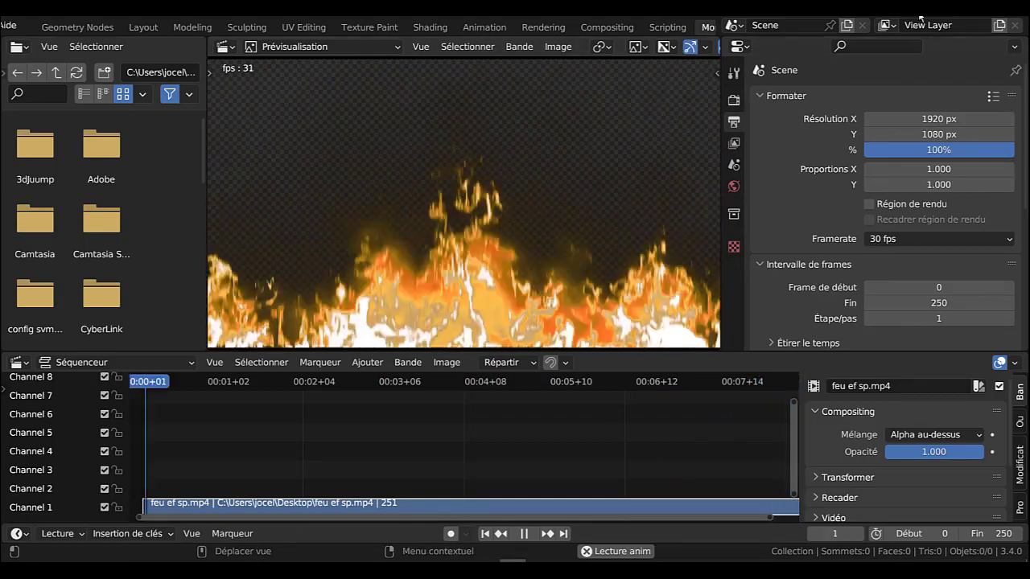
Quit Blender without saving the changes and start Natron from the desktop.
key(ctrl+q)
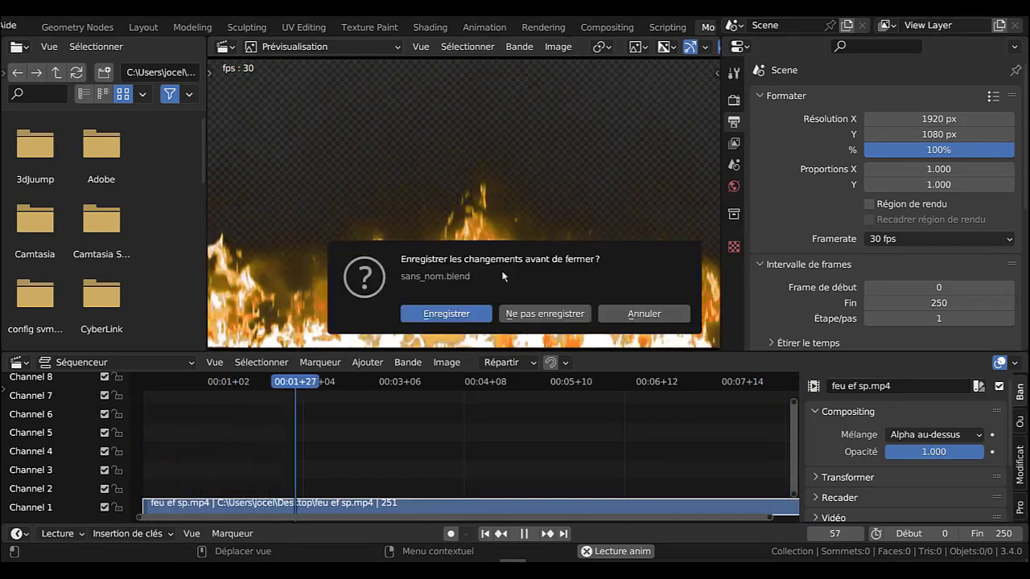
click(520, 314)
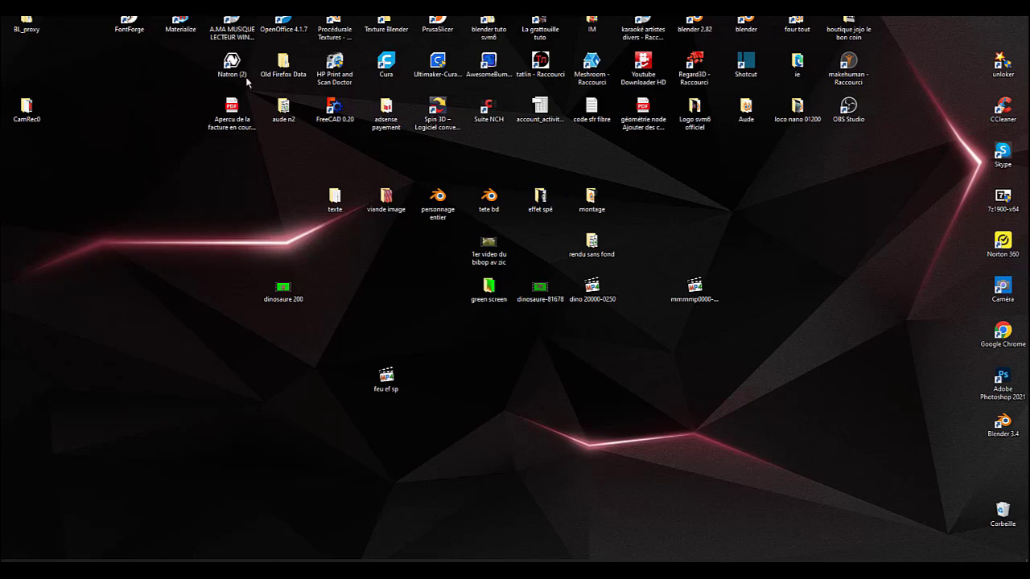
double_click(233, 66)
click(520, 549)
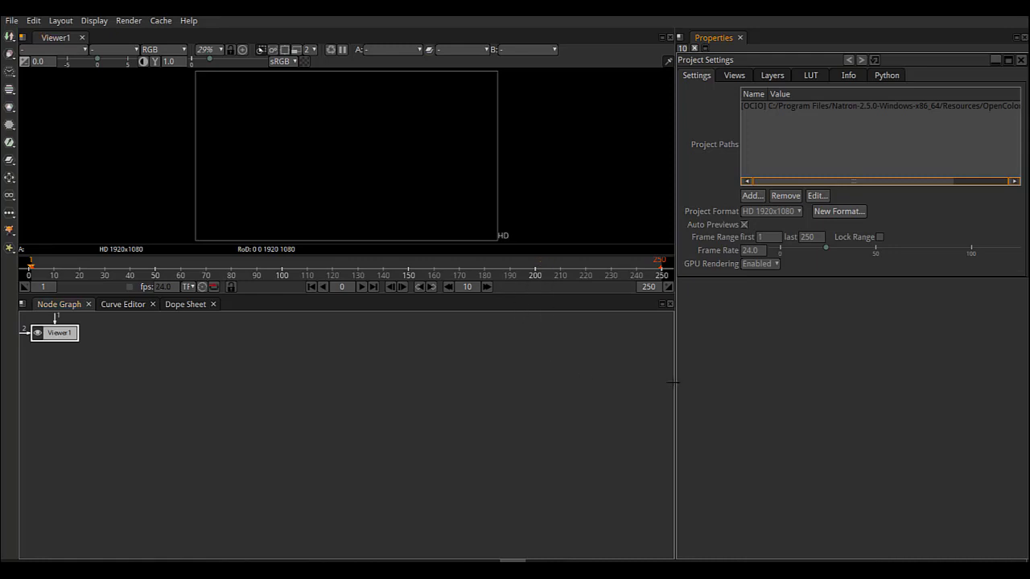
Widen the viewer and node graph area moderately, leaving the project settings readable beside it.
drag(675, 383, 845, 360)
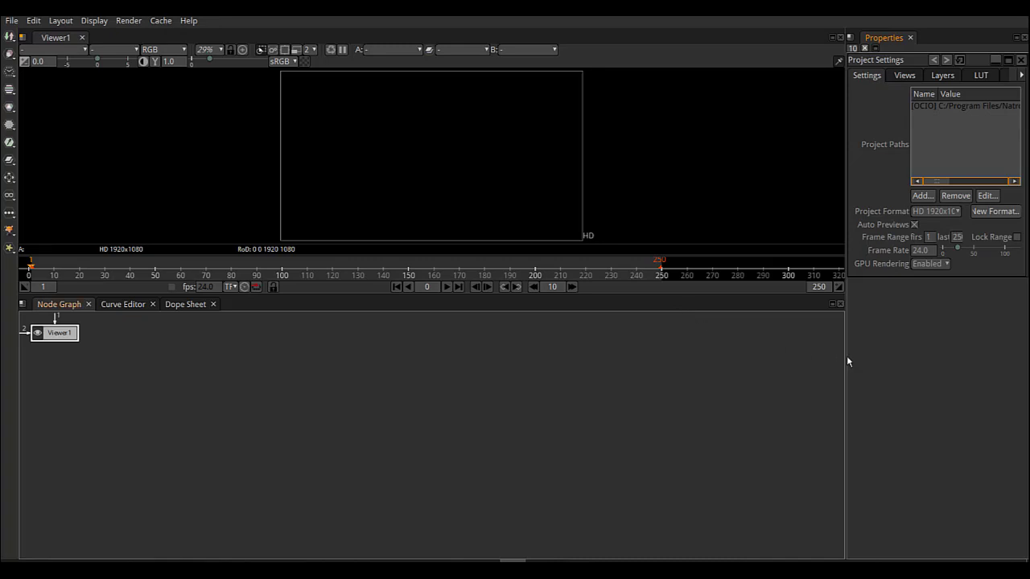
drag(845, 354, 746, 370)
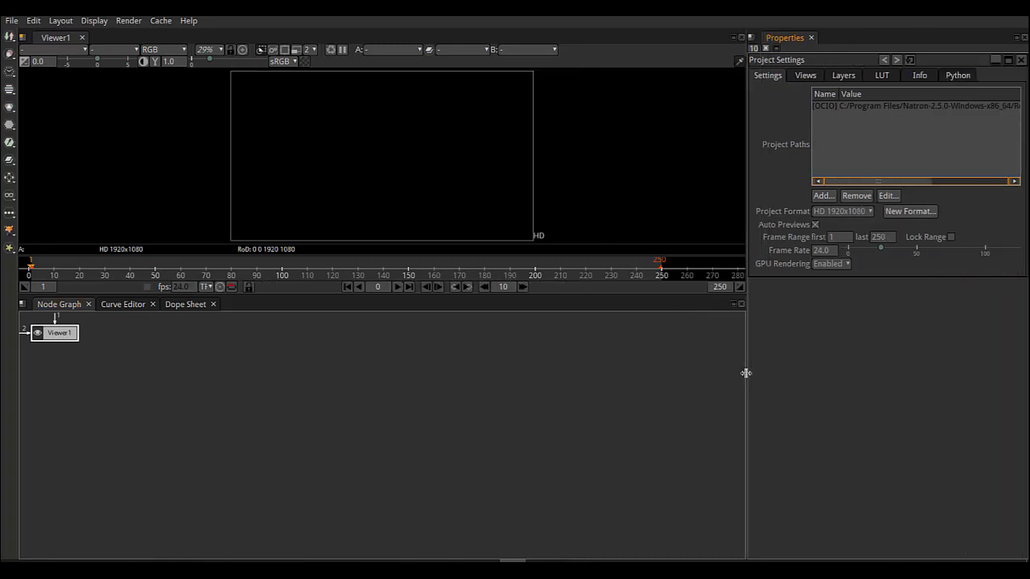